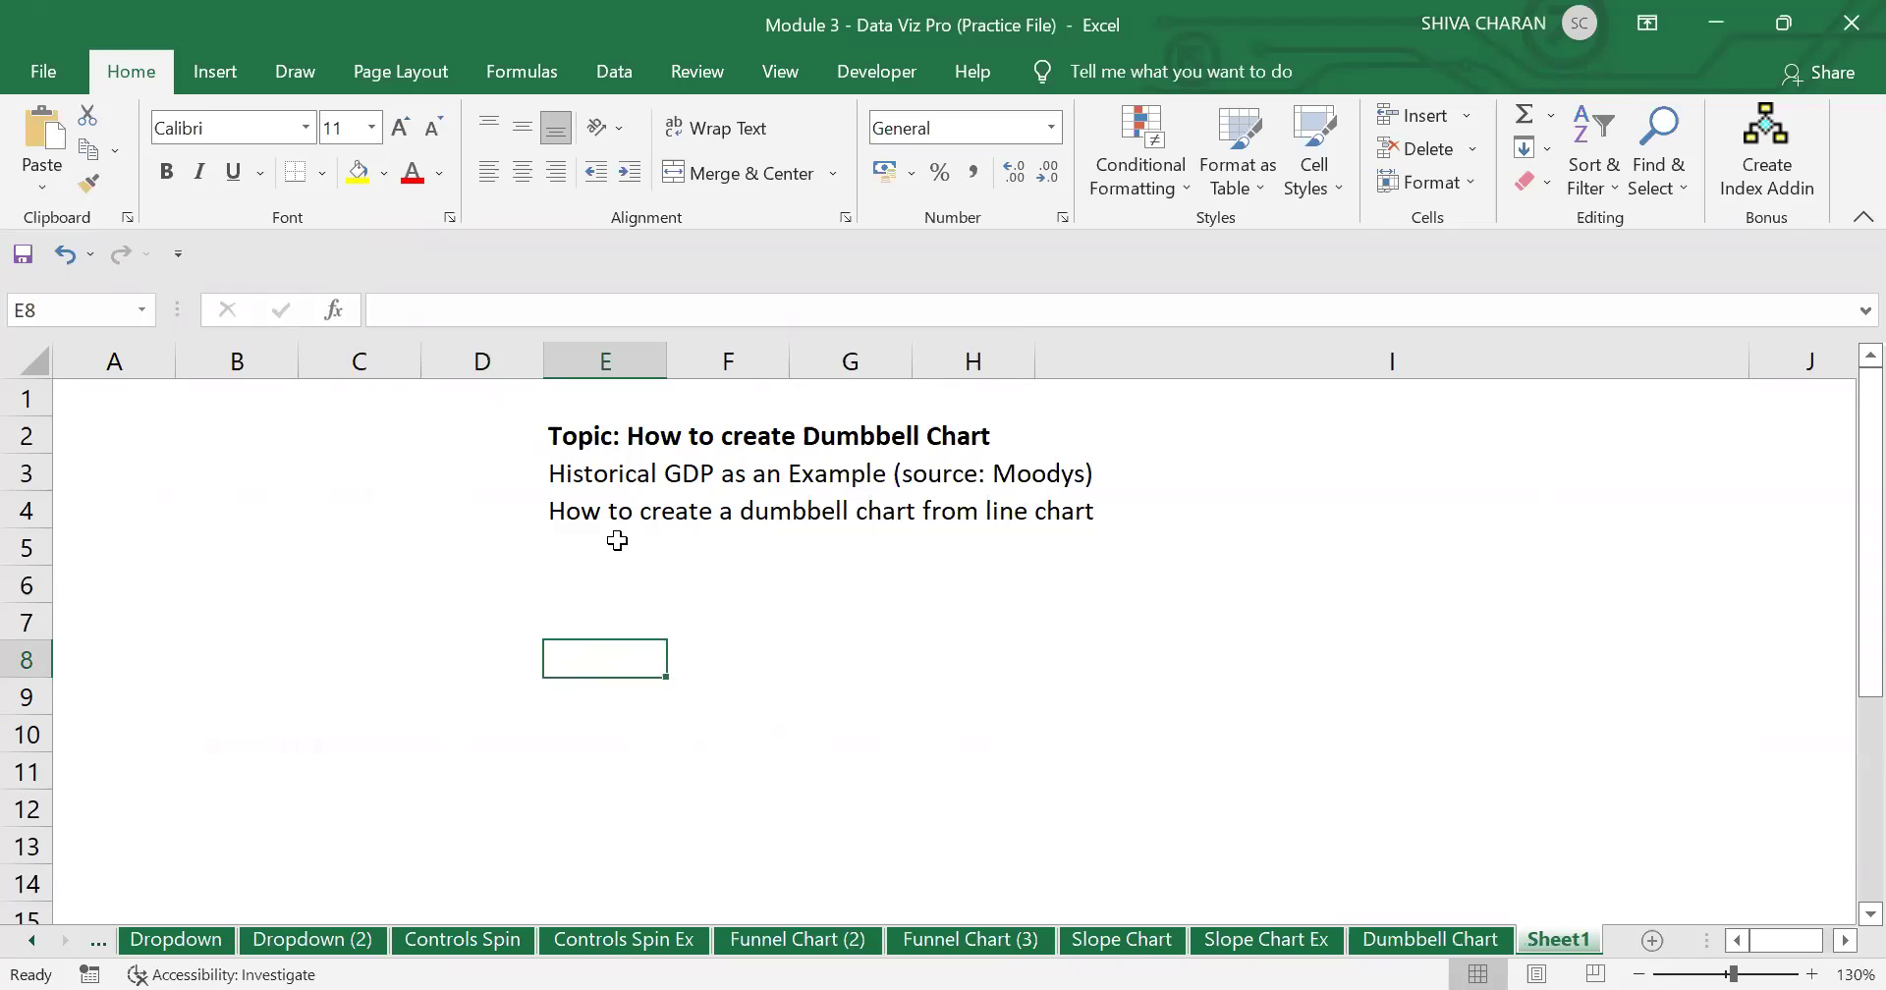
Open the Dumbbell Chart worksheet.
left_click(594, 515)
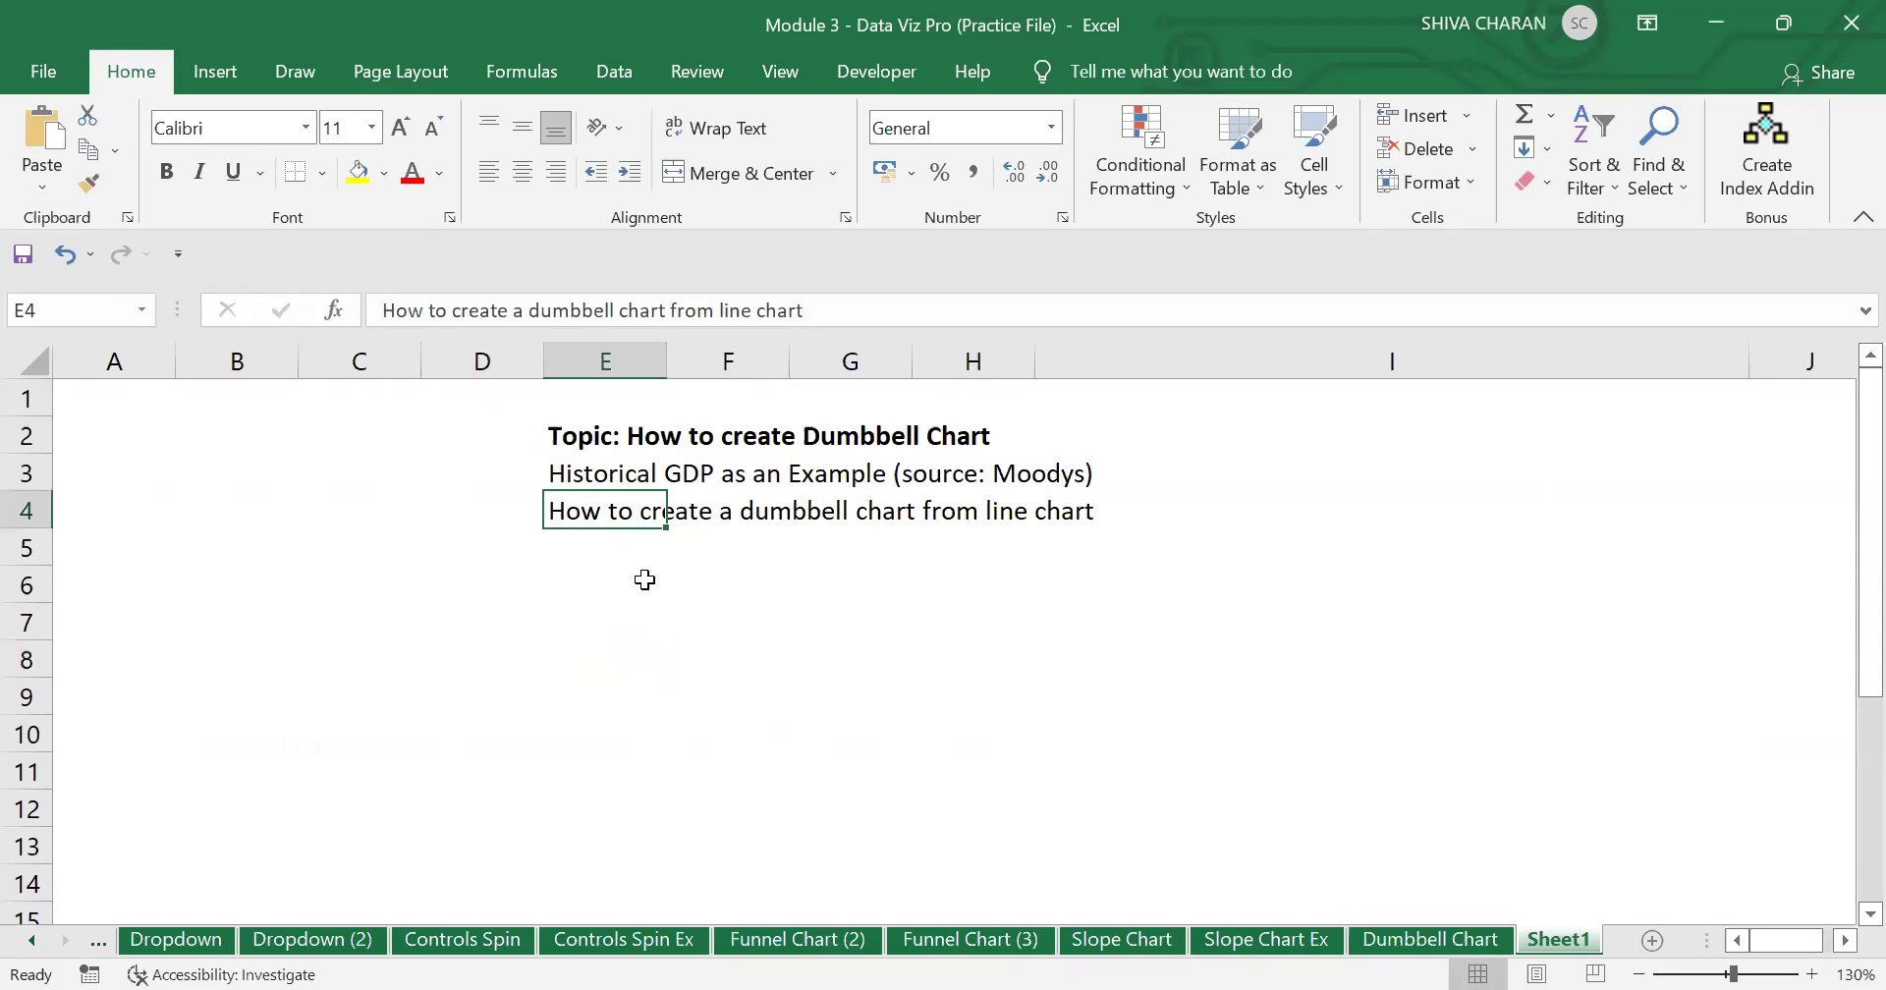
left_click(602, 558)
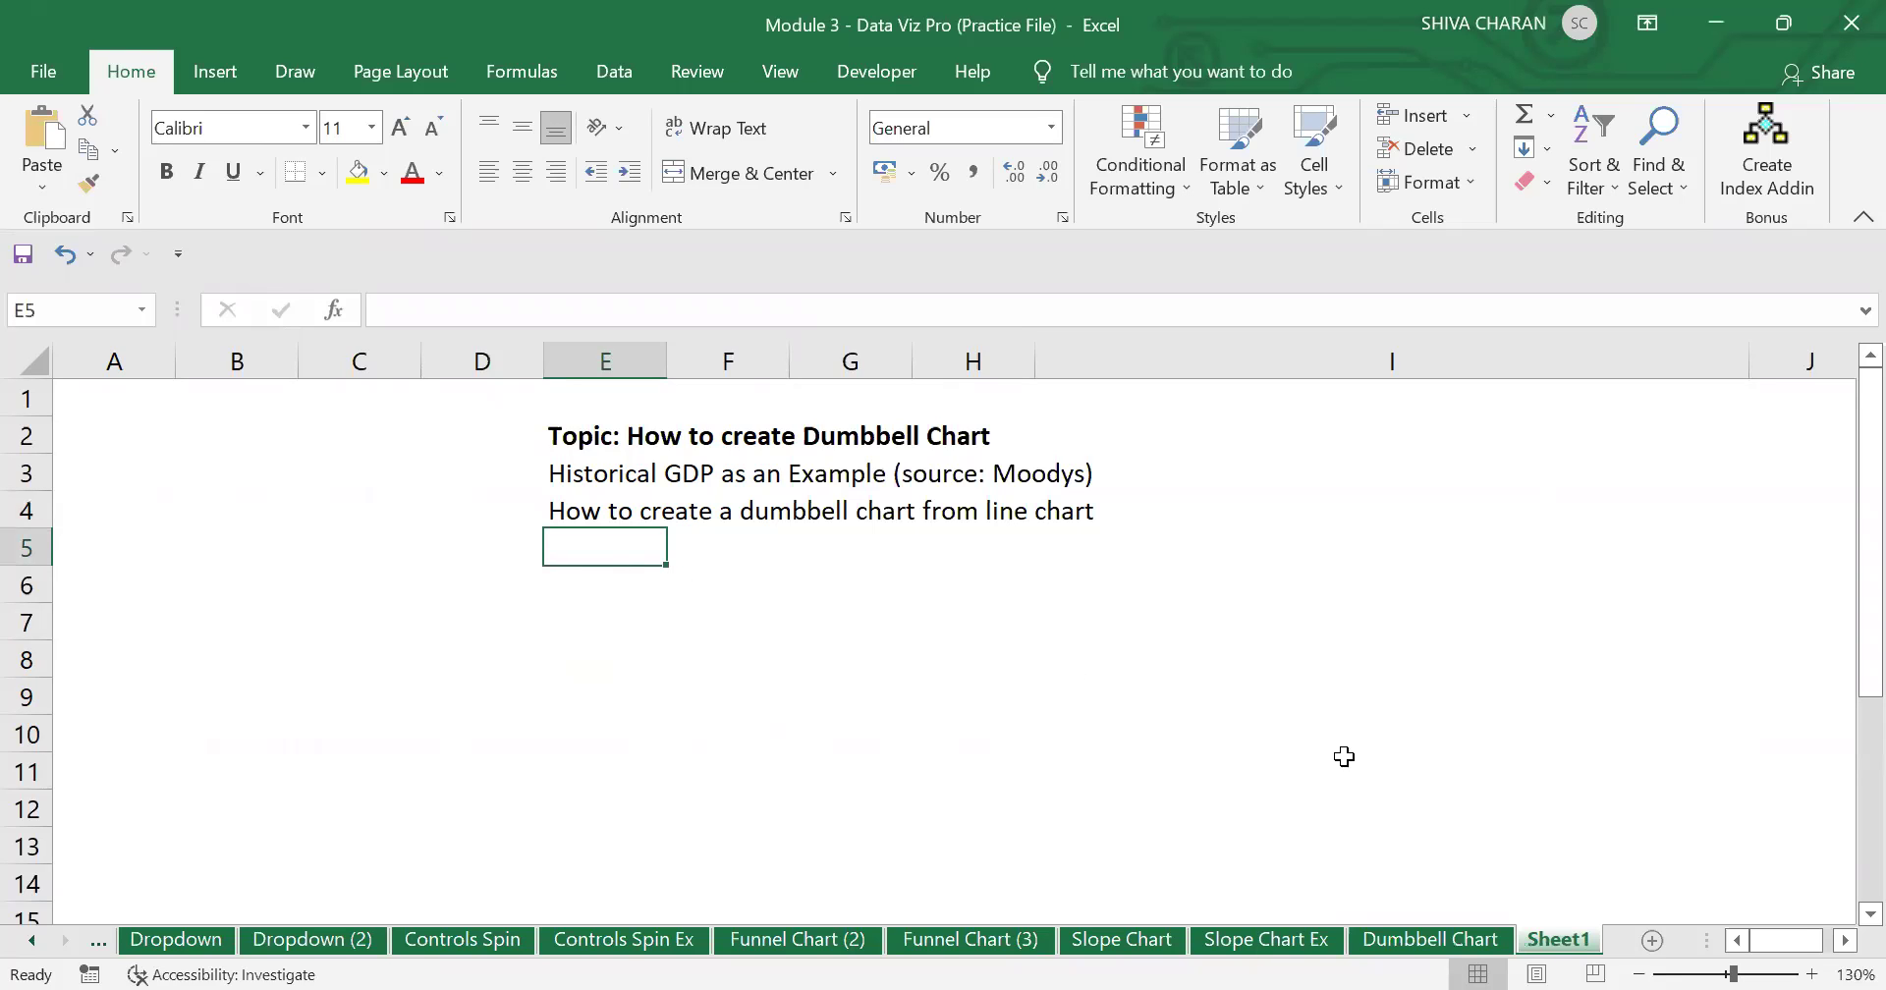
left_click(1378, 941)
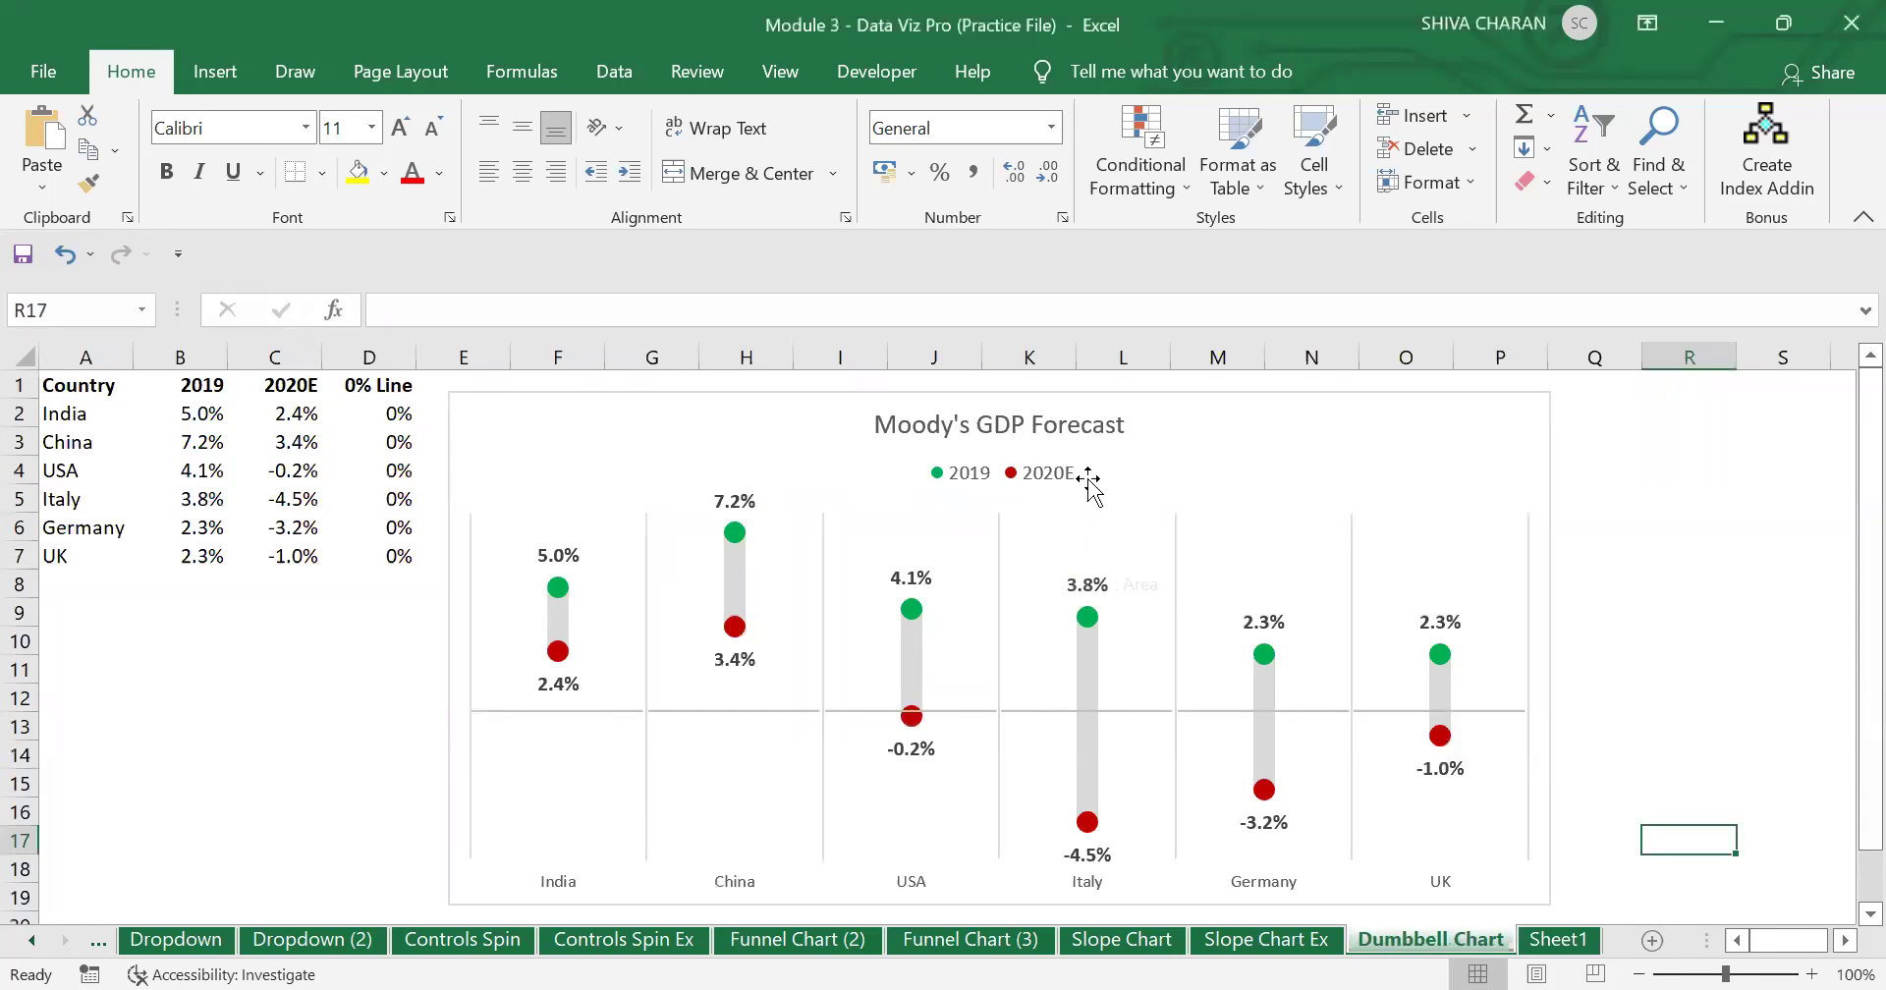
Examine the country GDP table and the finished Moody's GDP Forecast dumbbell chart, comparing them with the Slope Chart sheet.
left_click(1282, 426)
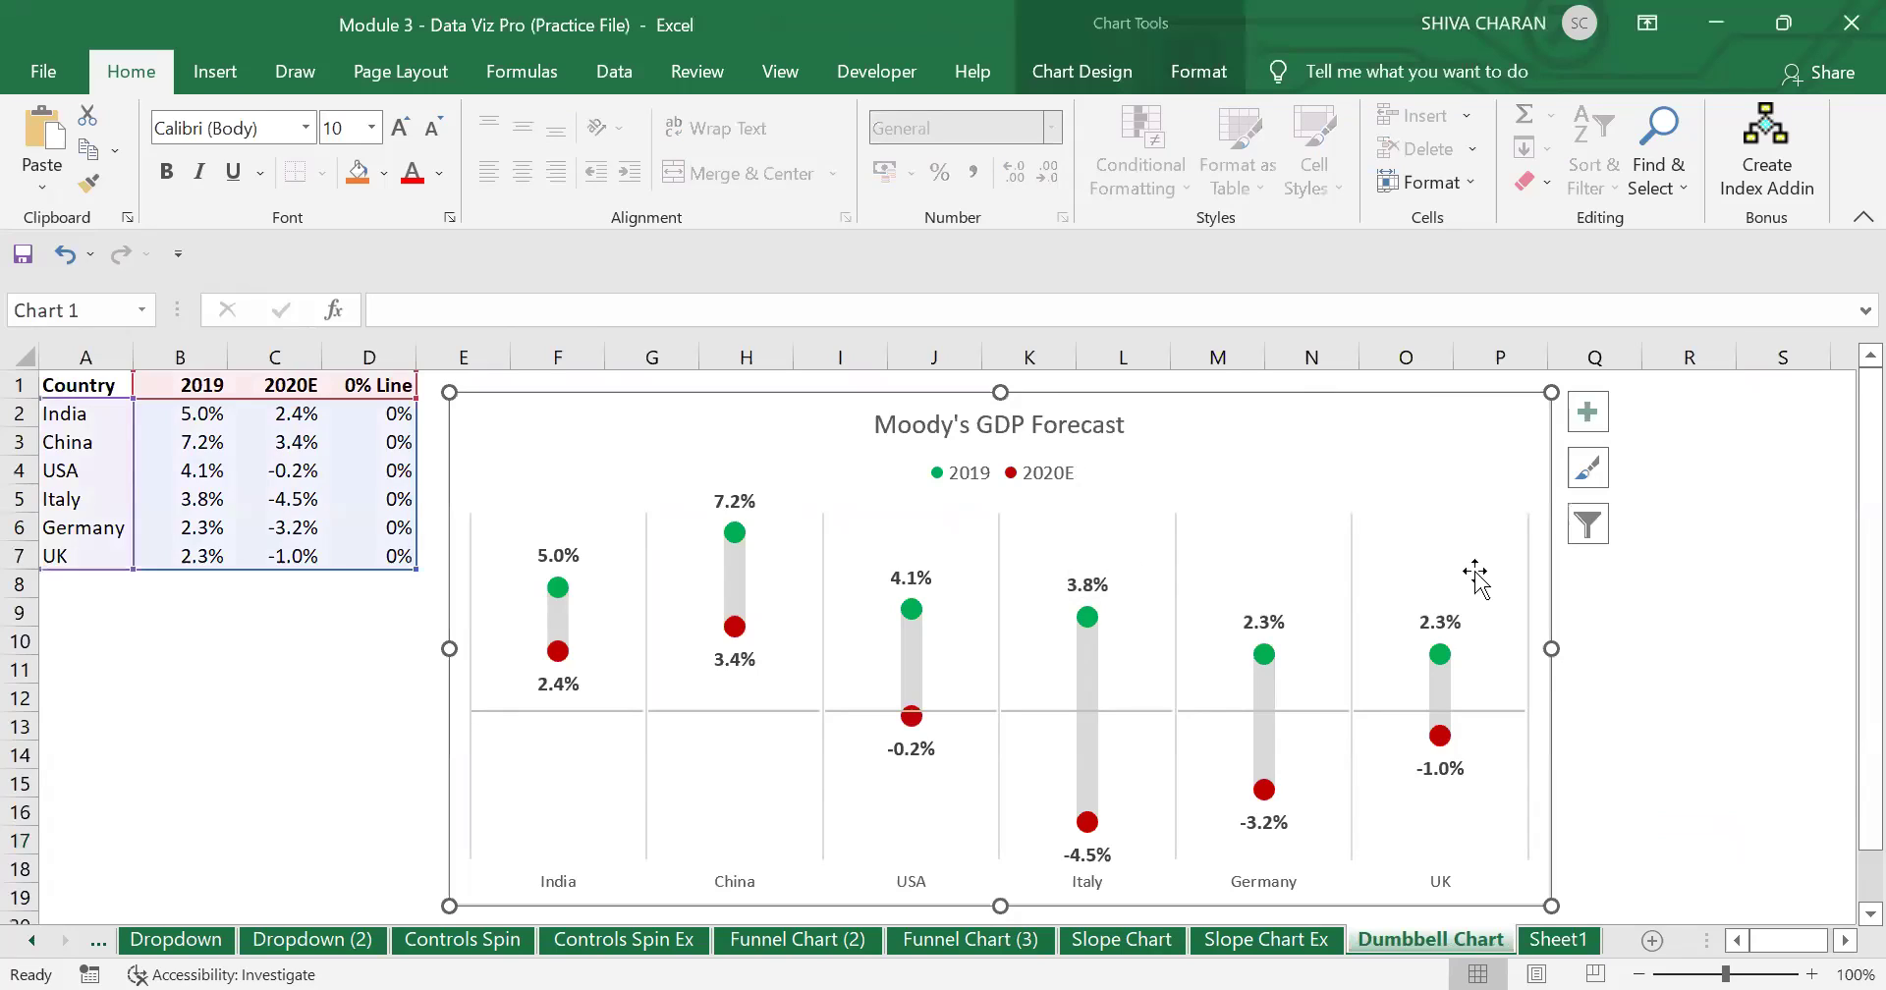
left_click(1686, 732)
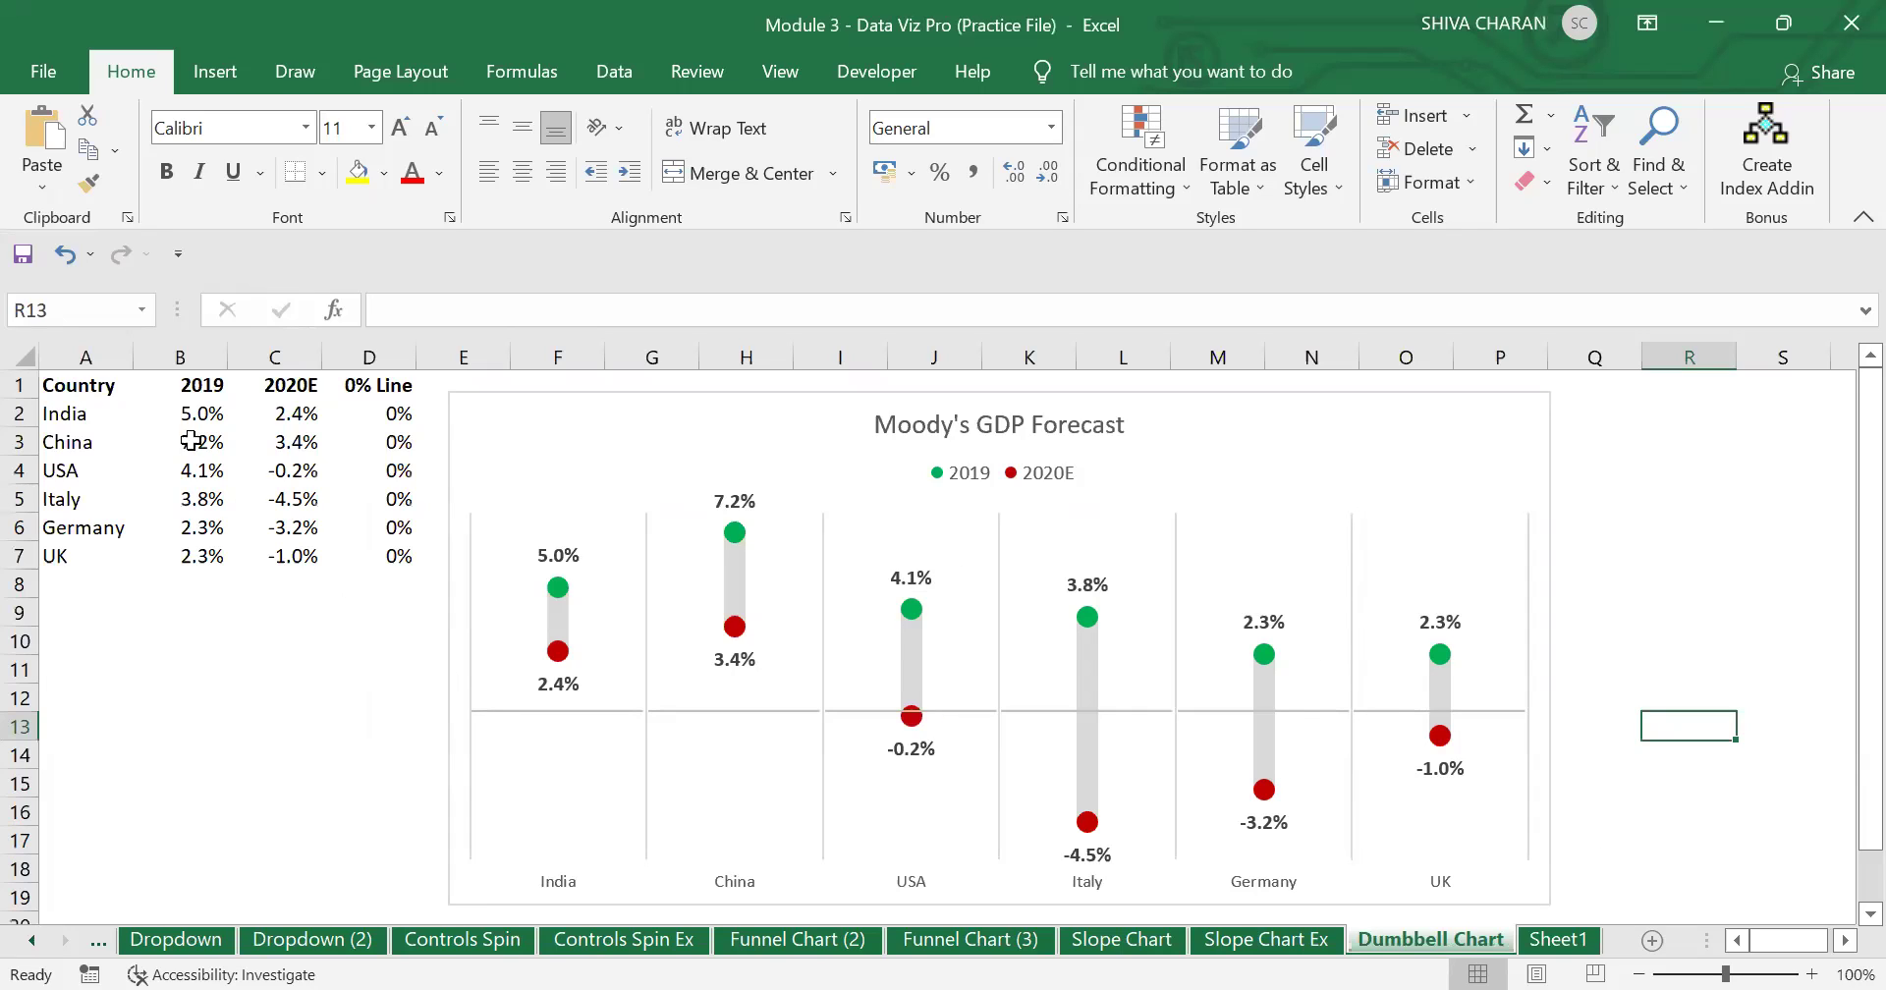
left_click_drag(57, 385, 310, 560)
left_click(350, 666)
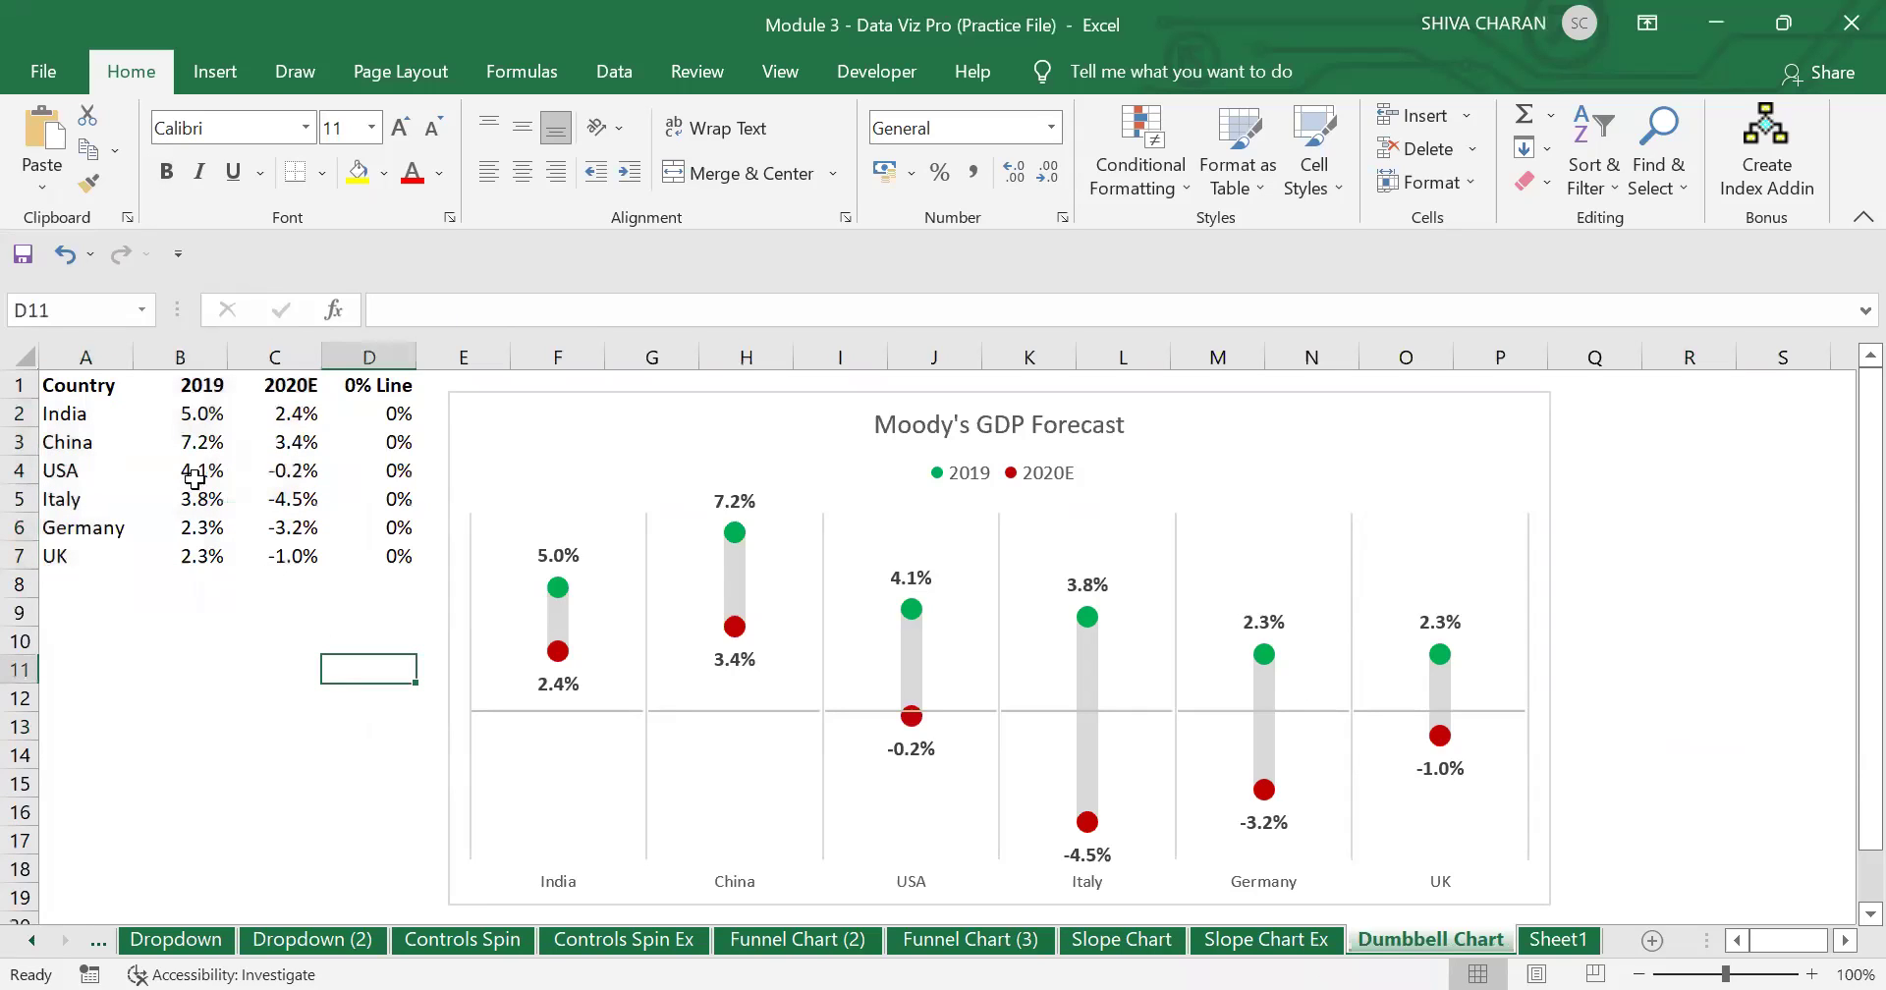
left_click_drag(103, 389, 285, 559)
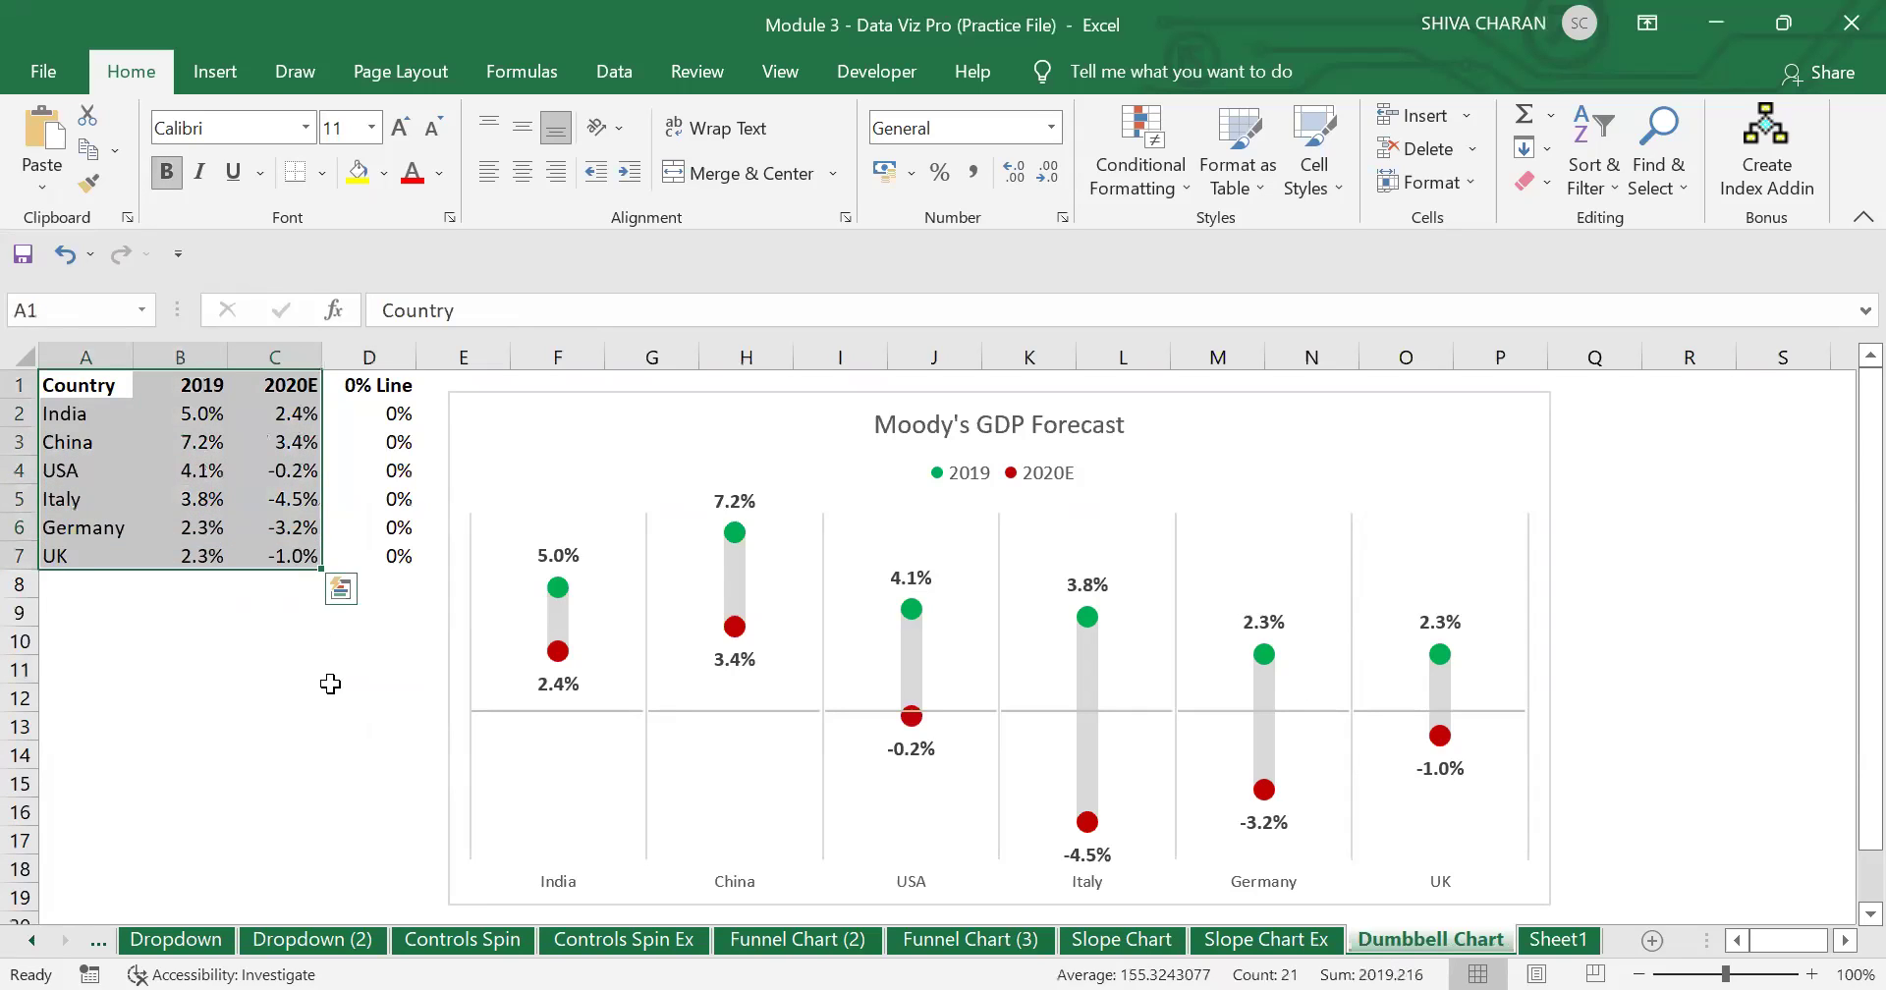
left_click(358, 697)
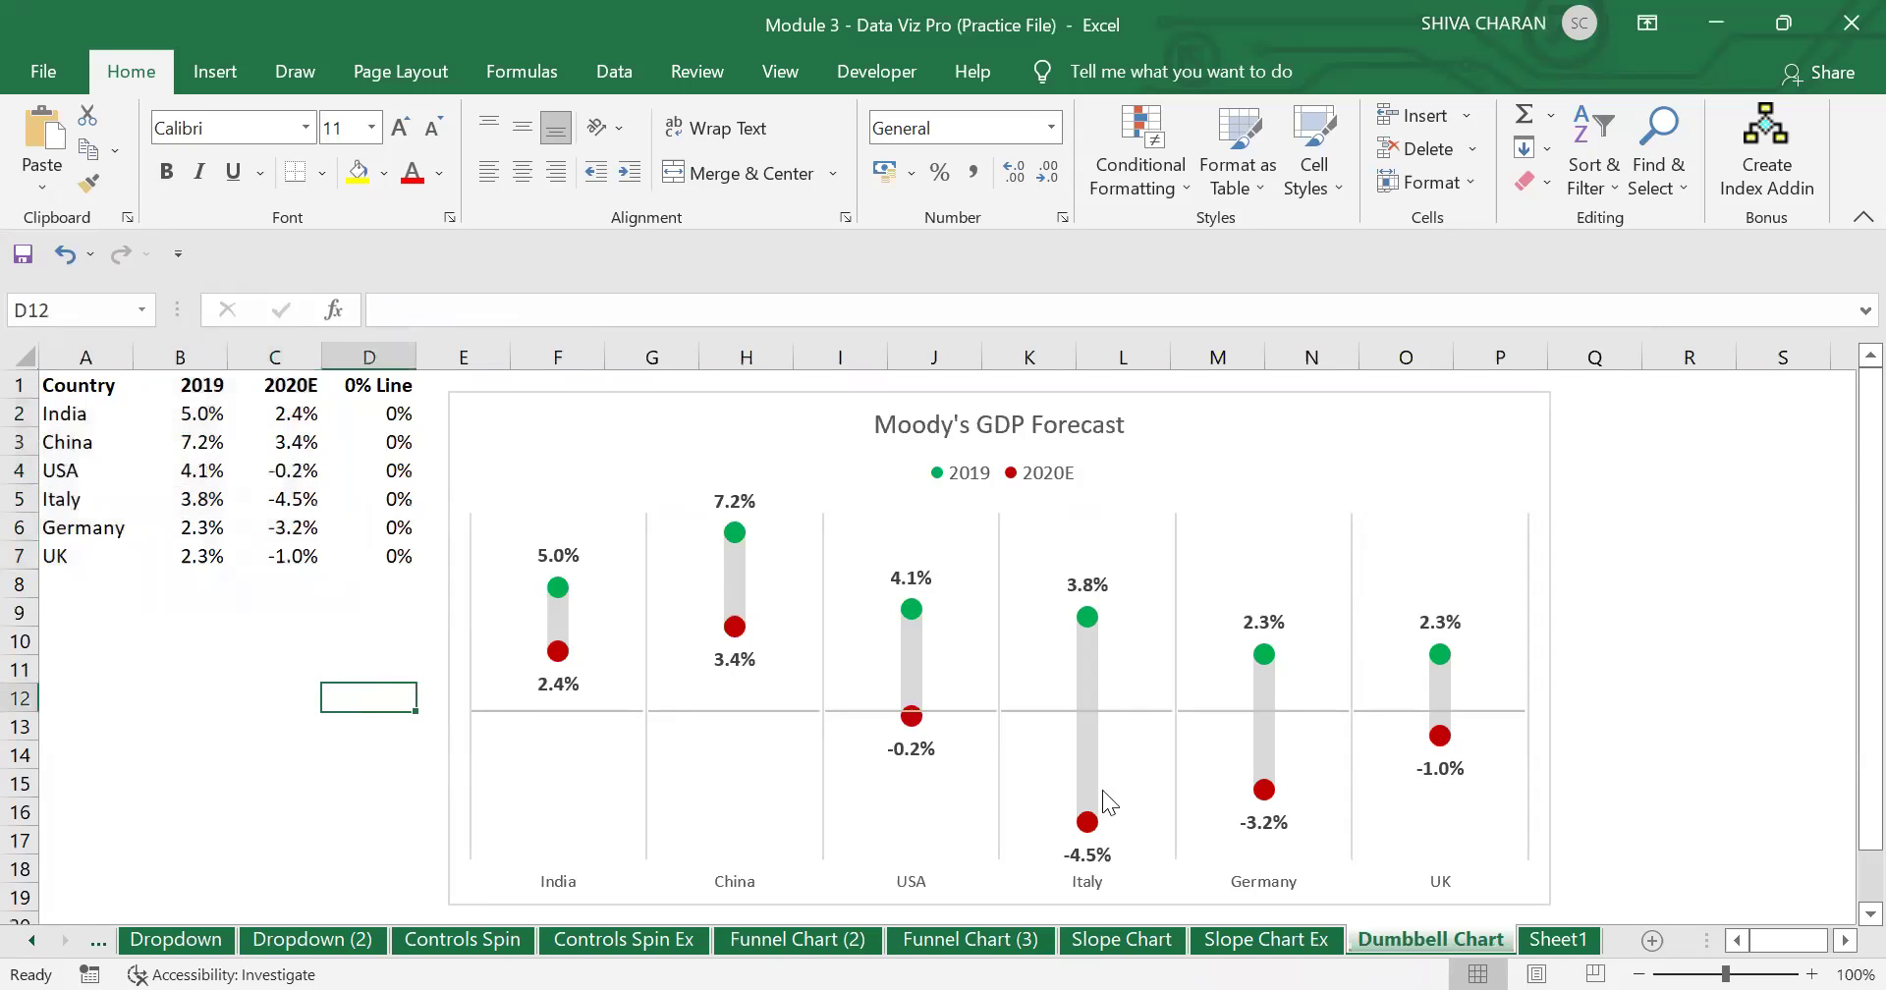
left_click(1135, 947)
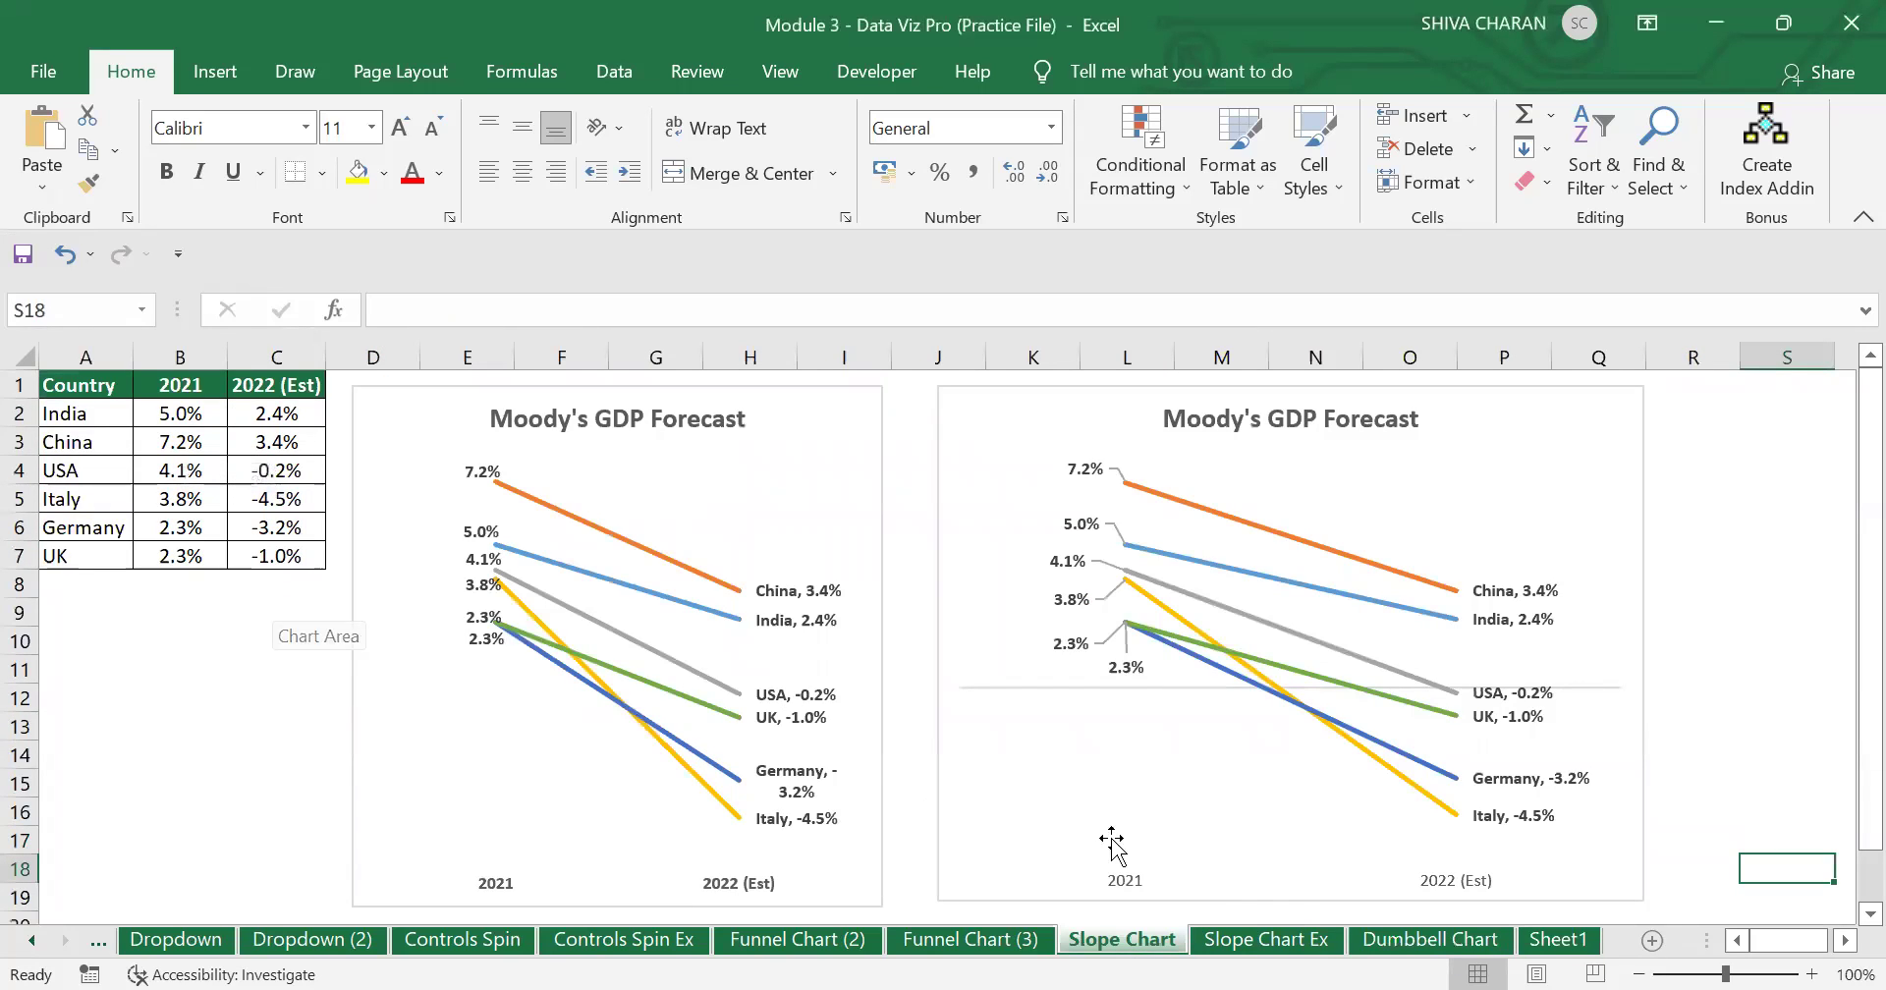
left_click(1410, 946)
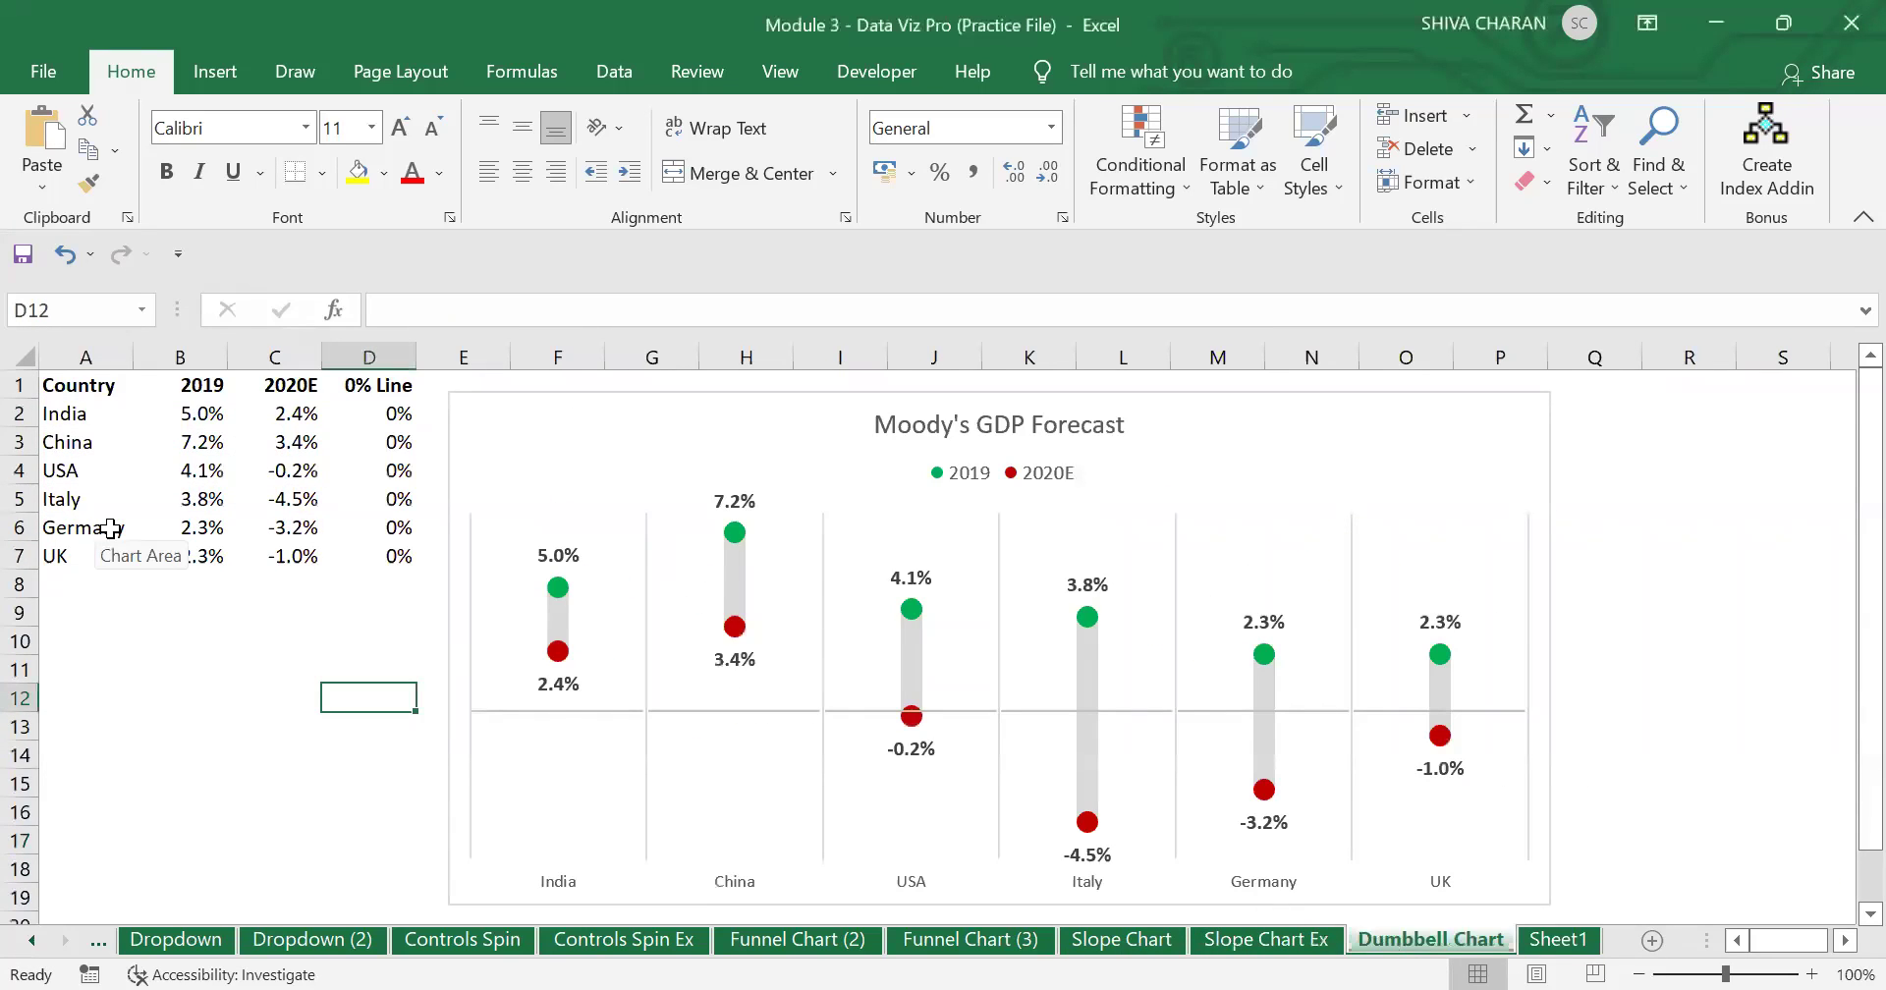
left_click(506, 411)
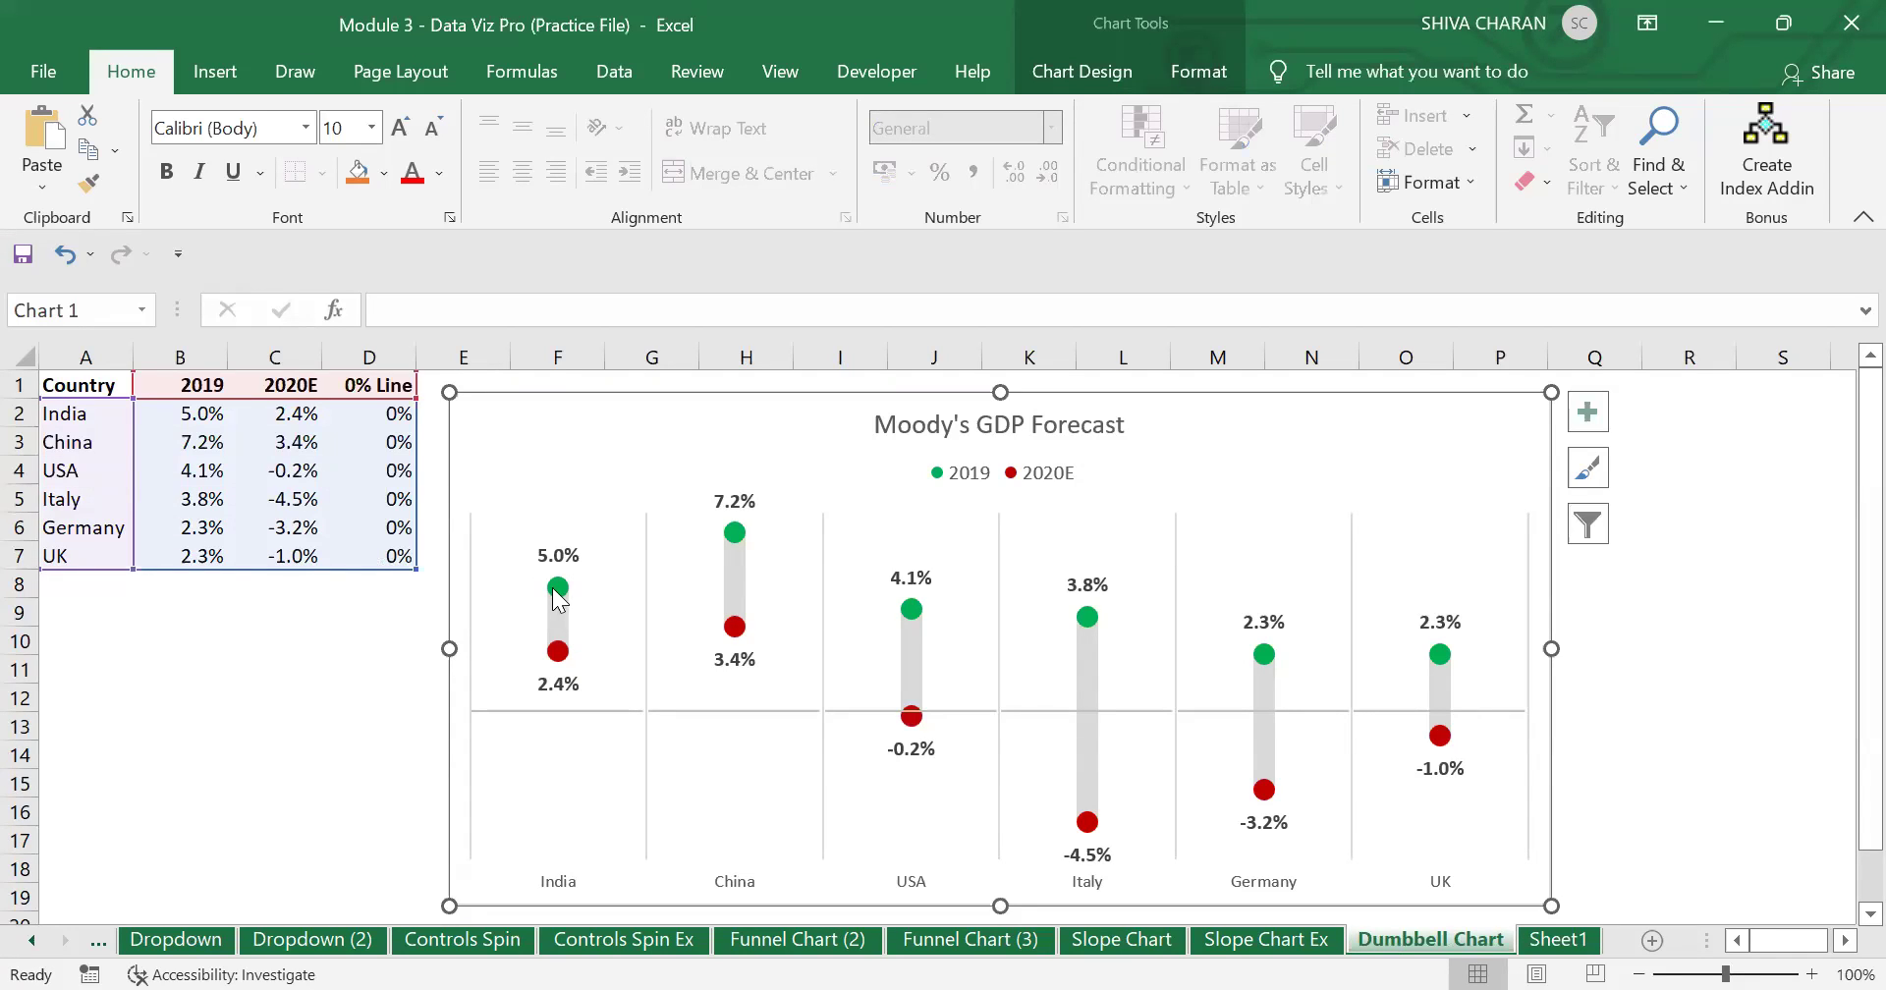
mouse_move(556, 591)
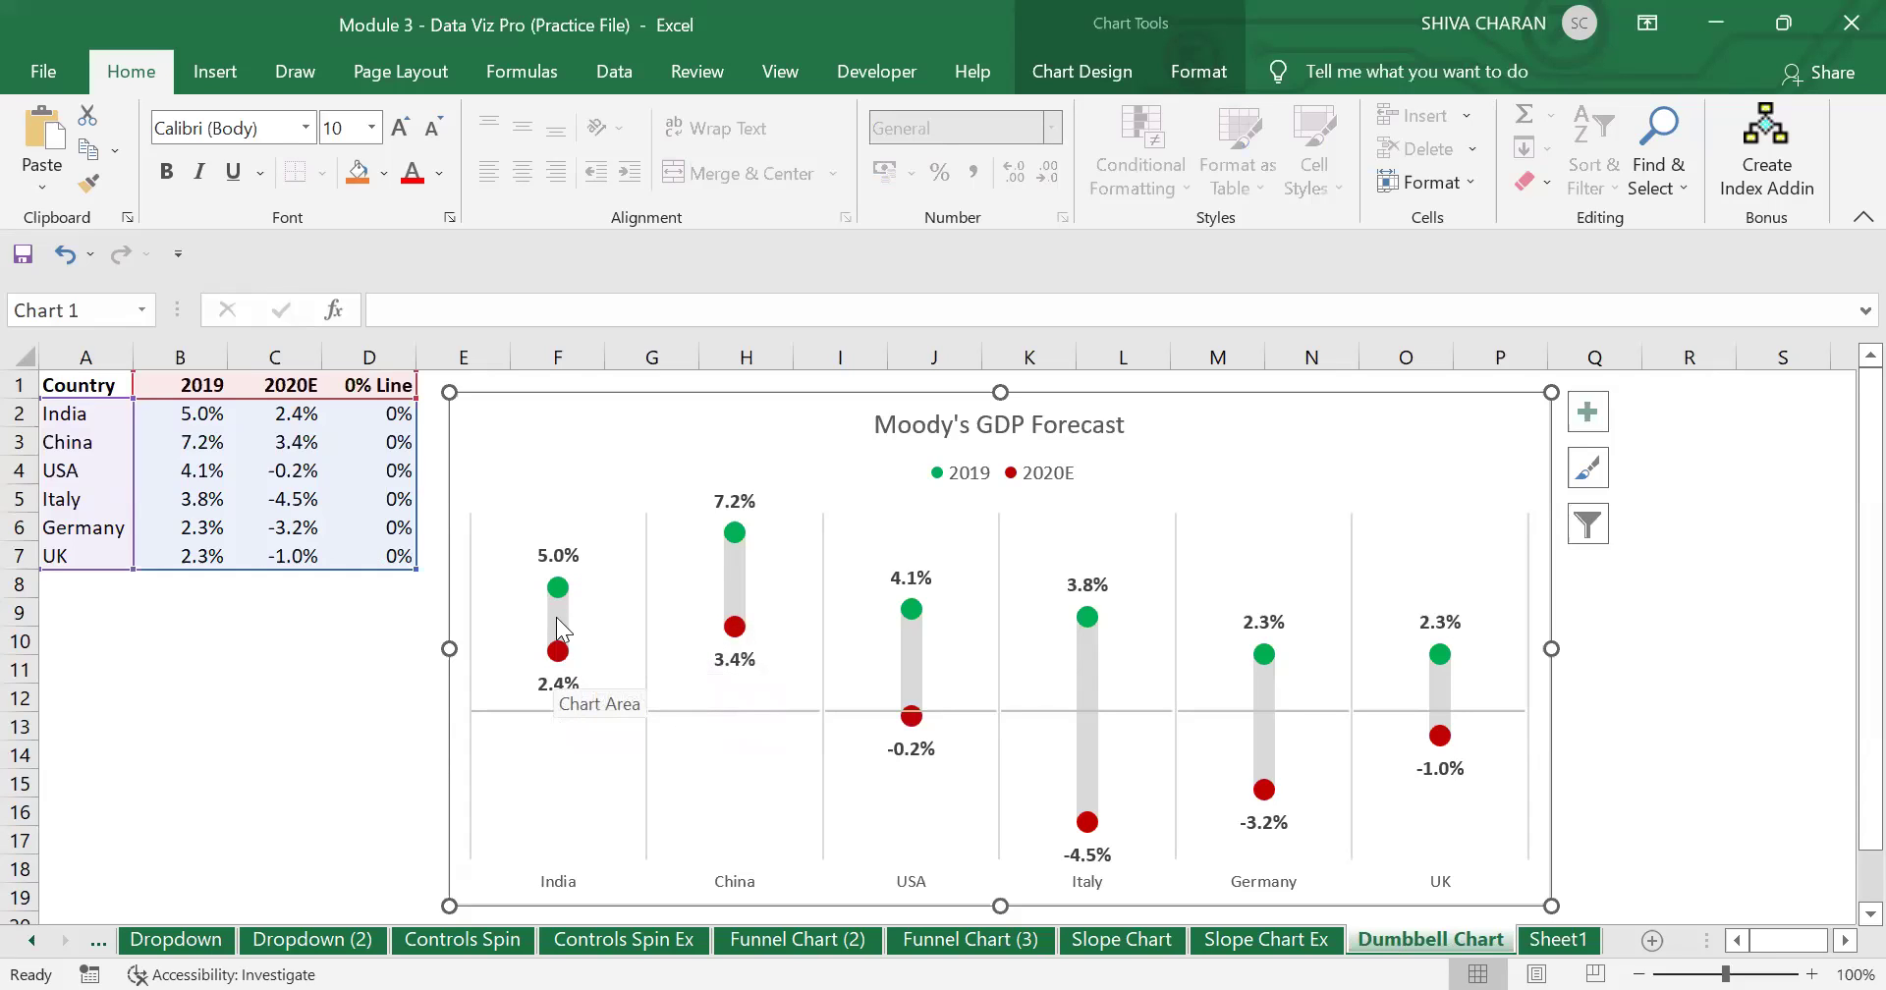
mouse_move(574, 656)
left_click(351, 744)
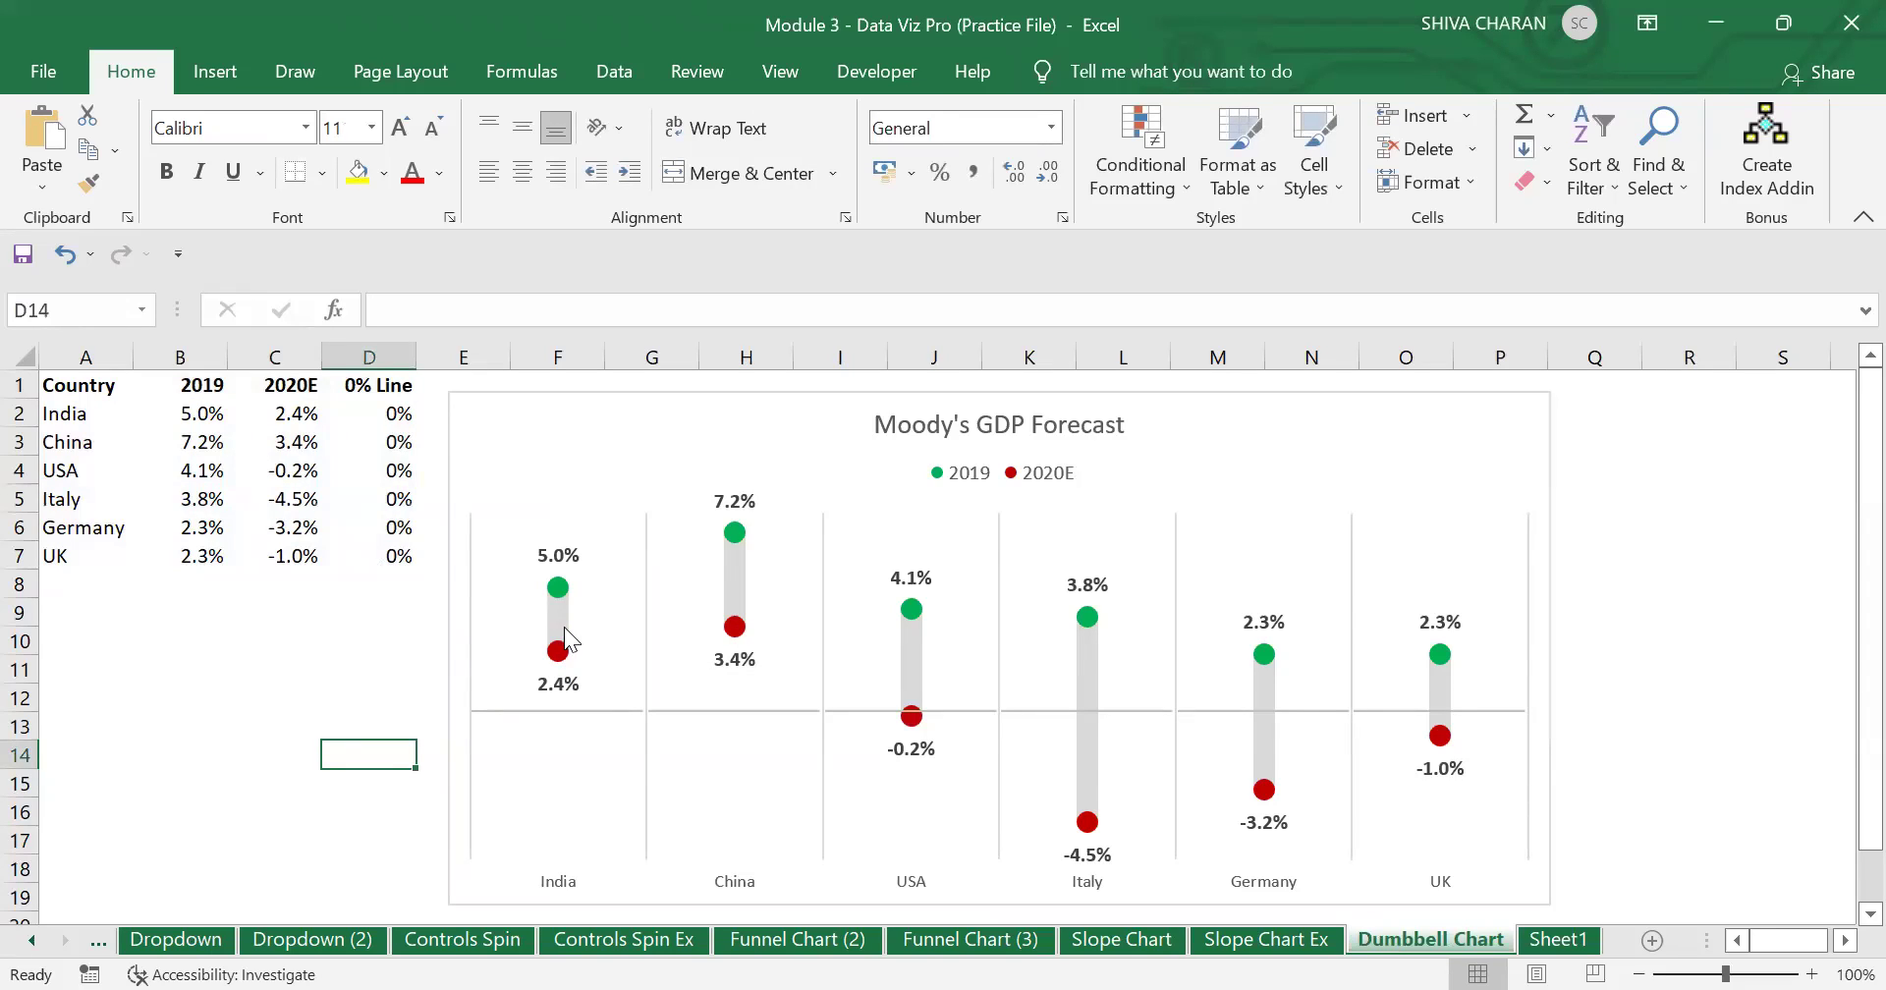
mouse_move(560, 643)
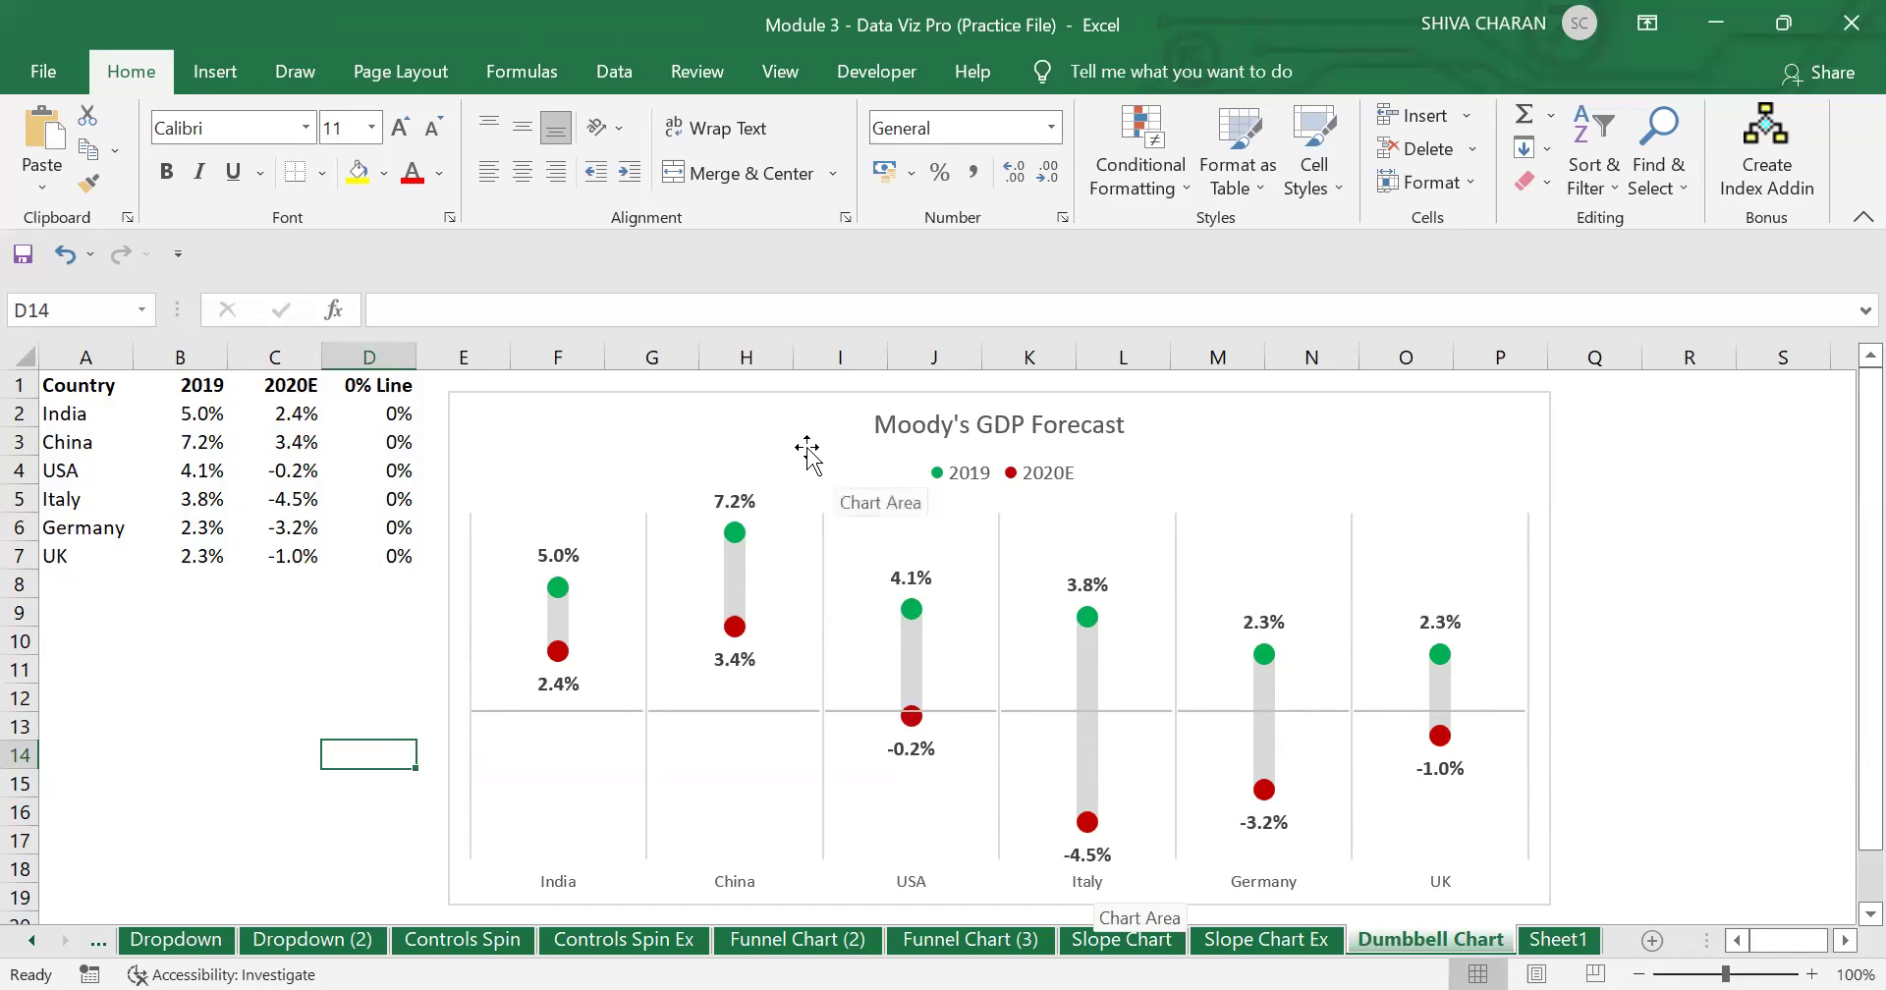
Shrink the finished Moody's GDP Forecast chart to span about columns E to I and end at row 14.
left_click(761, 422)
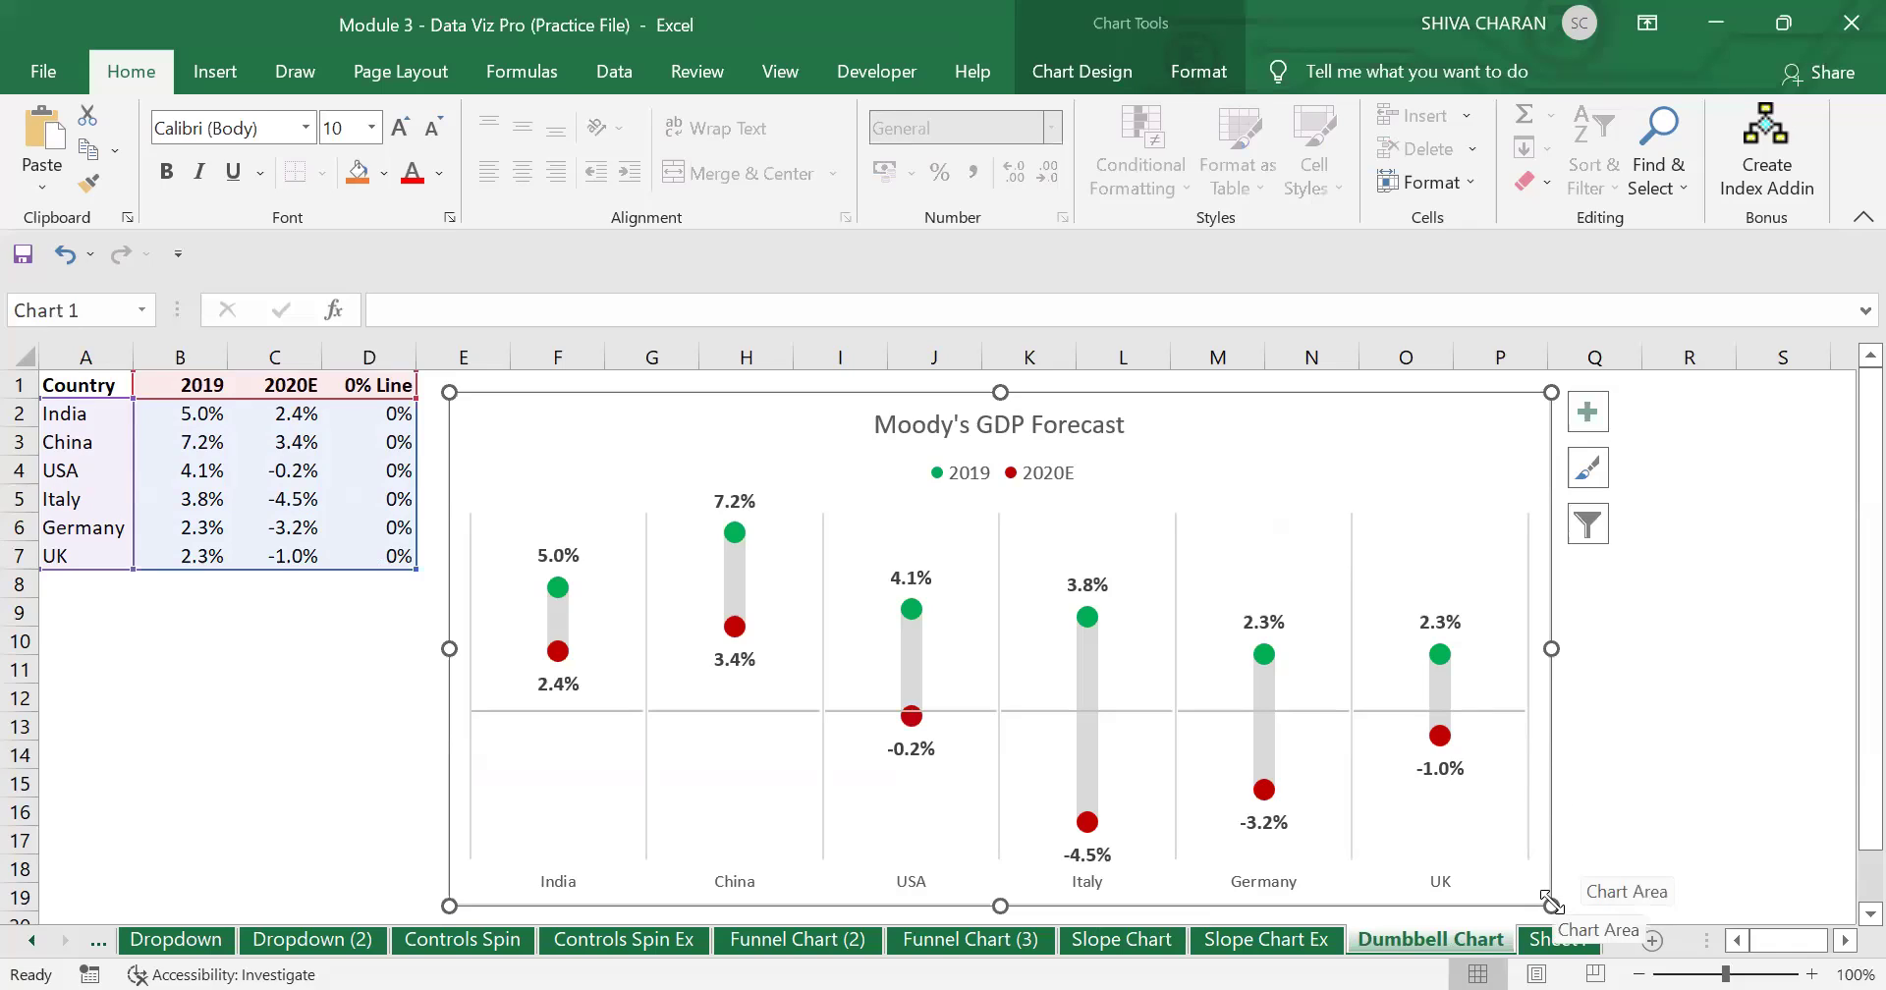
left_click_drag(1550, 902, 911, 756)
left_click(1288, 776)
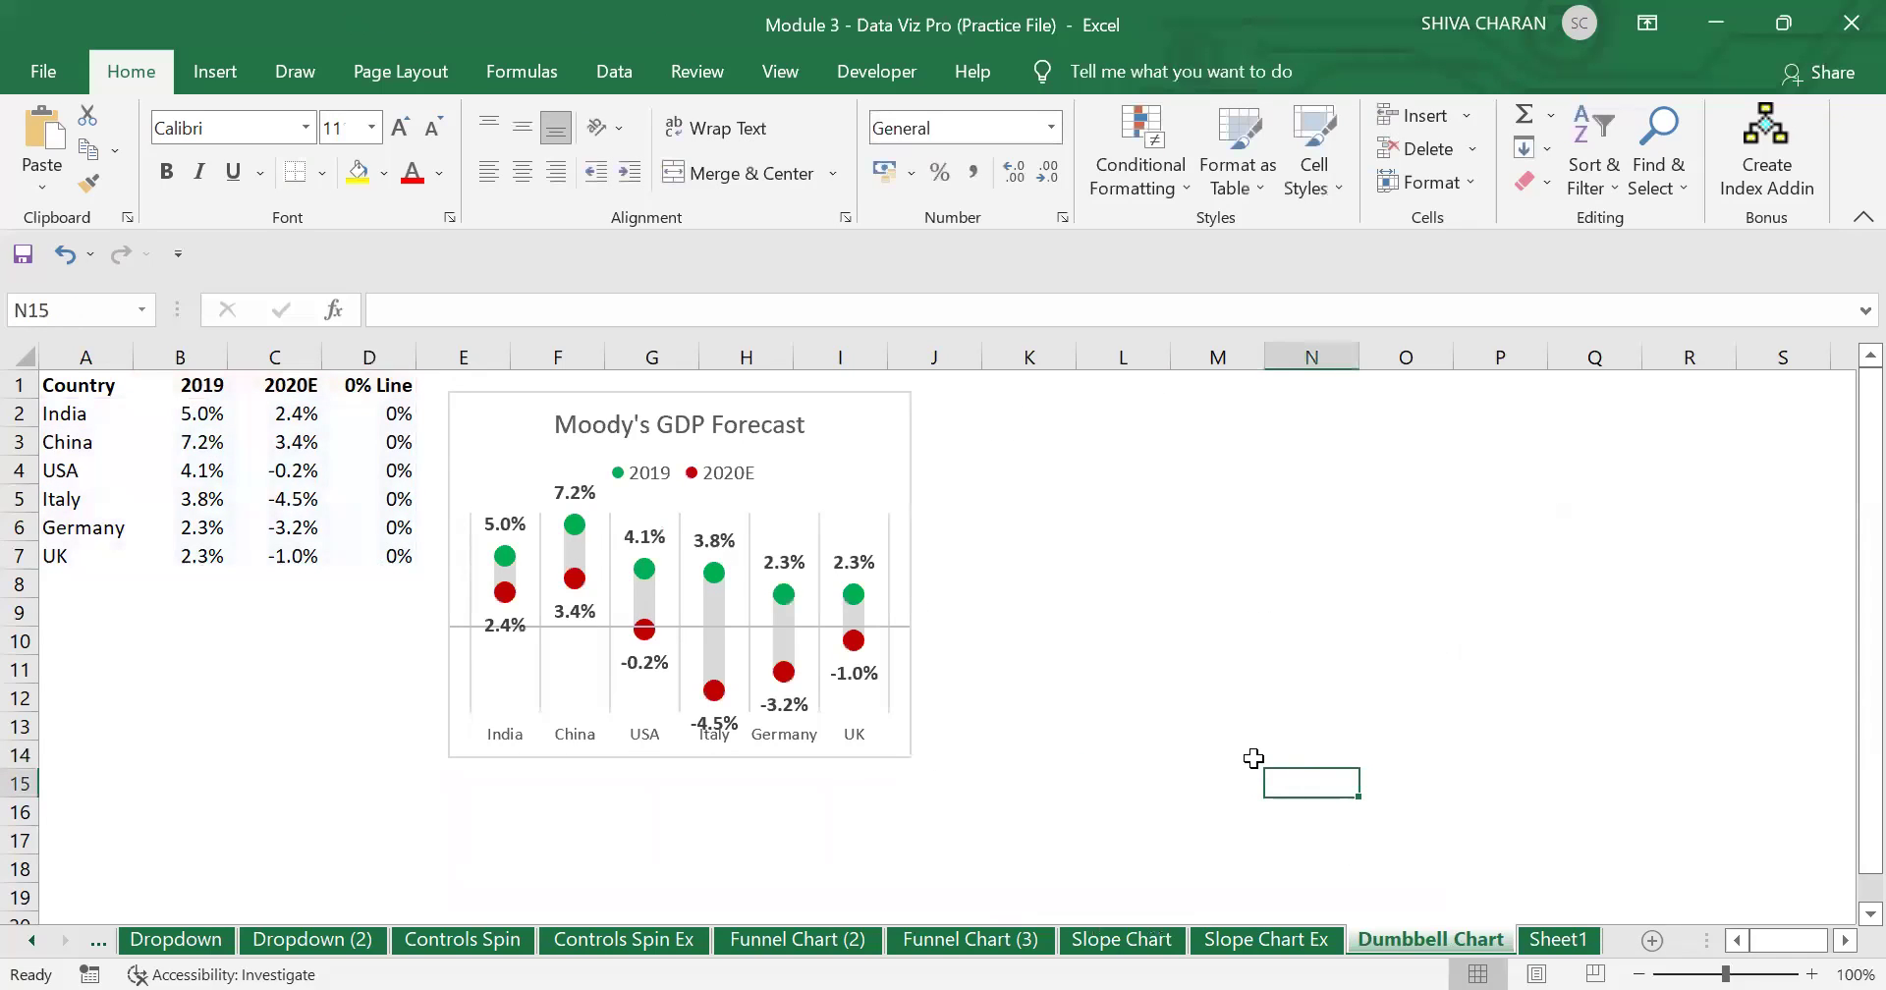
left_click(884, 432)
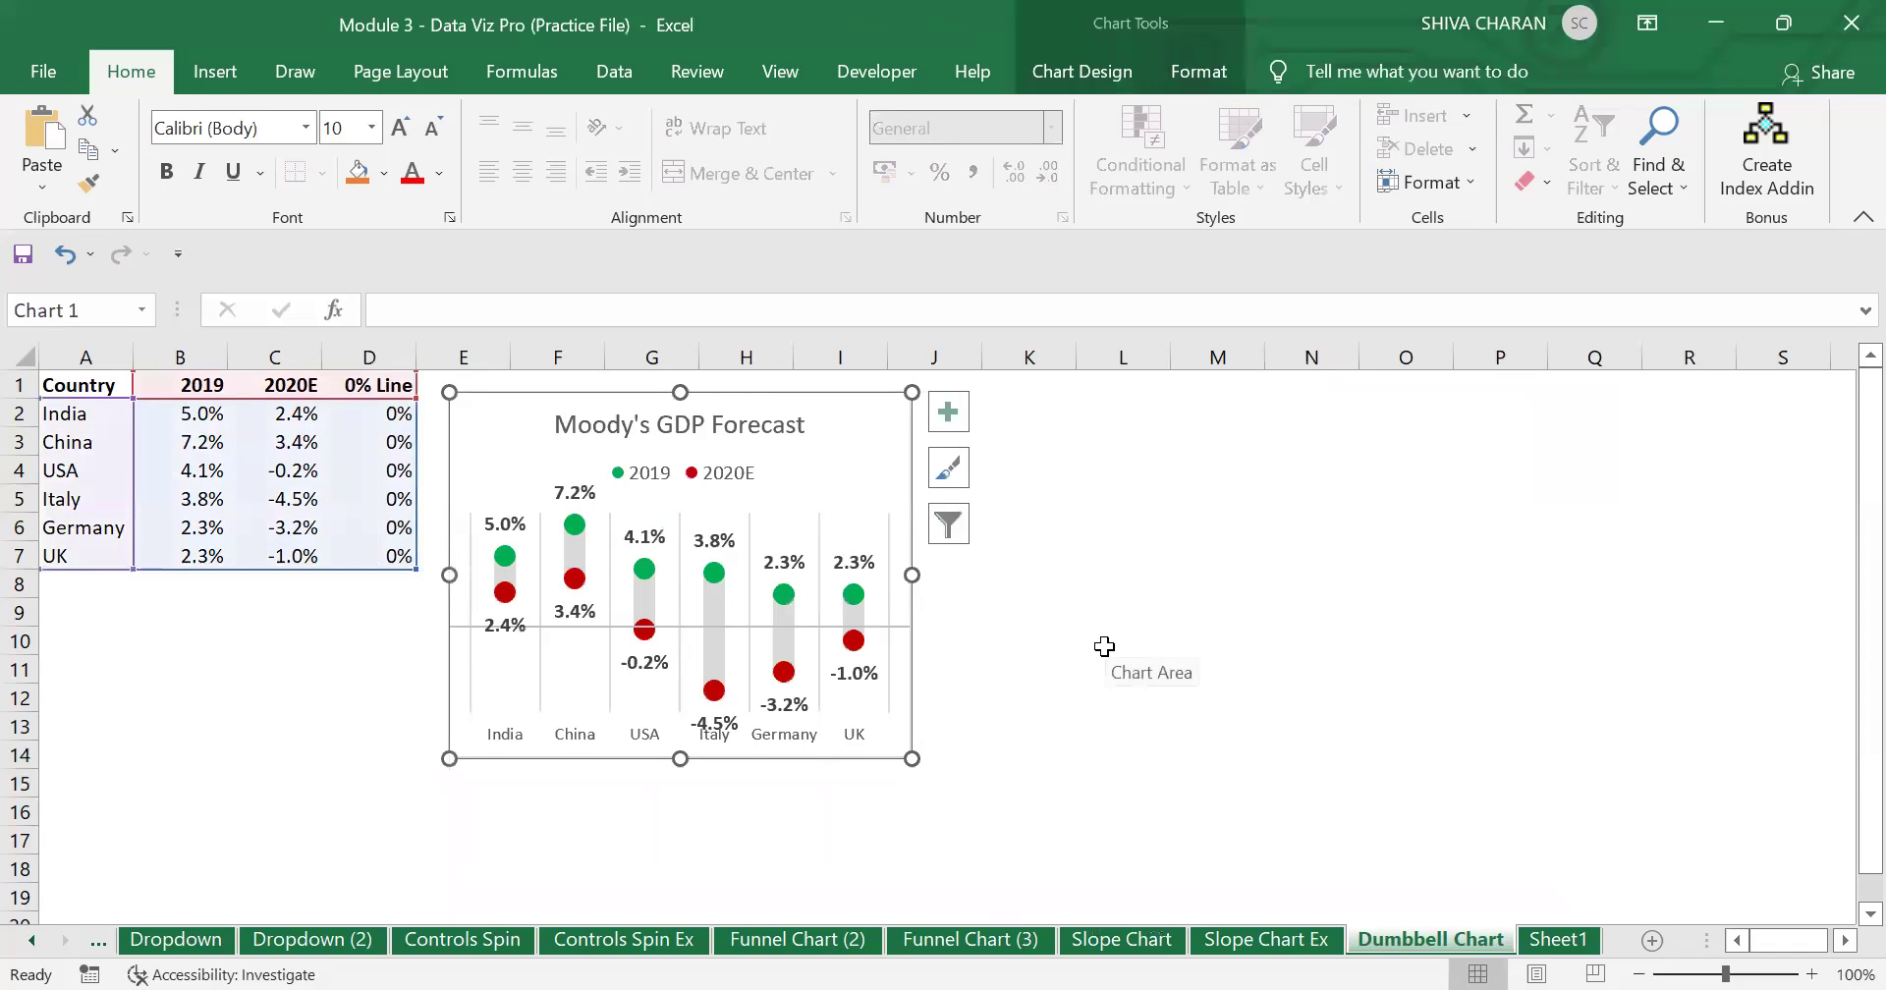
left_click(1127, 673)
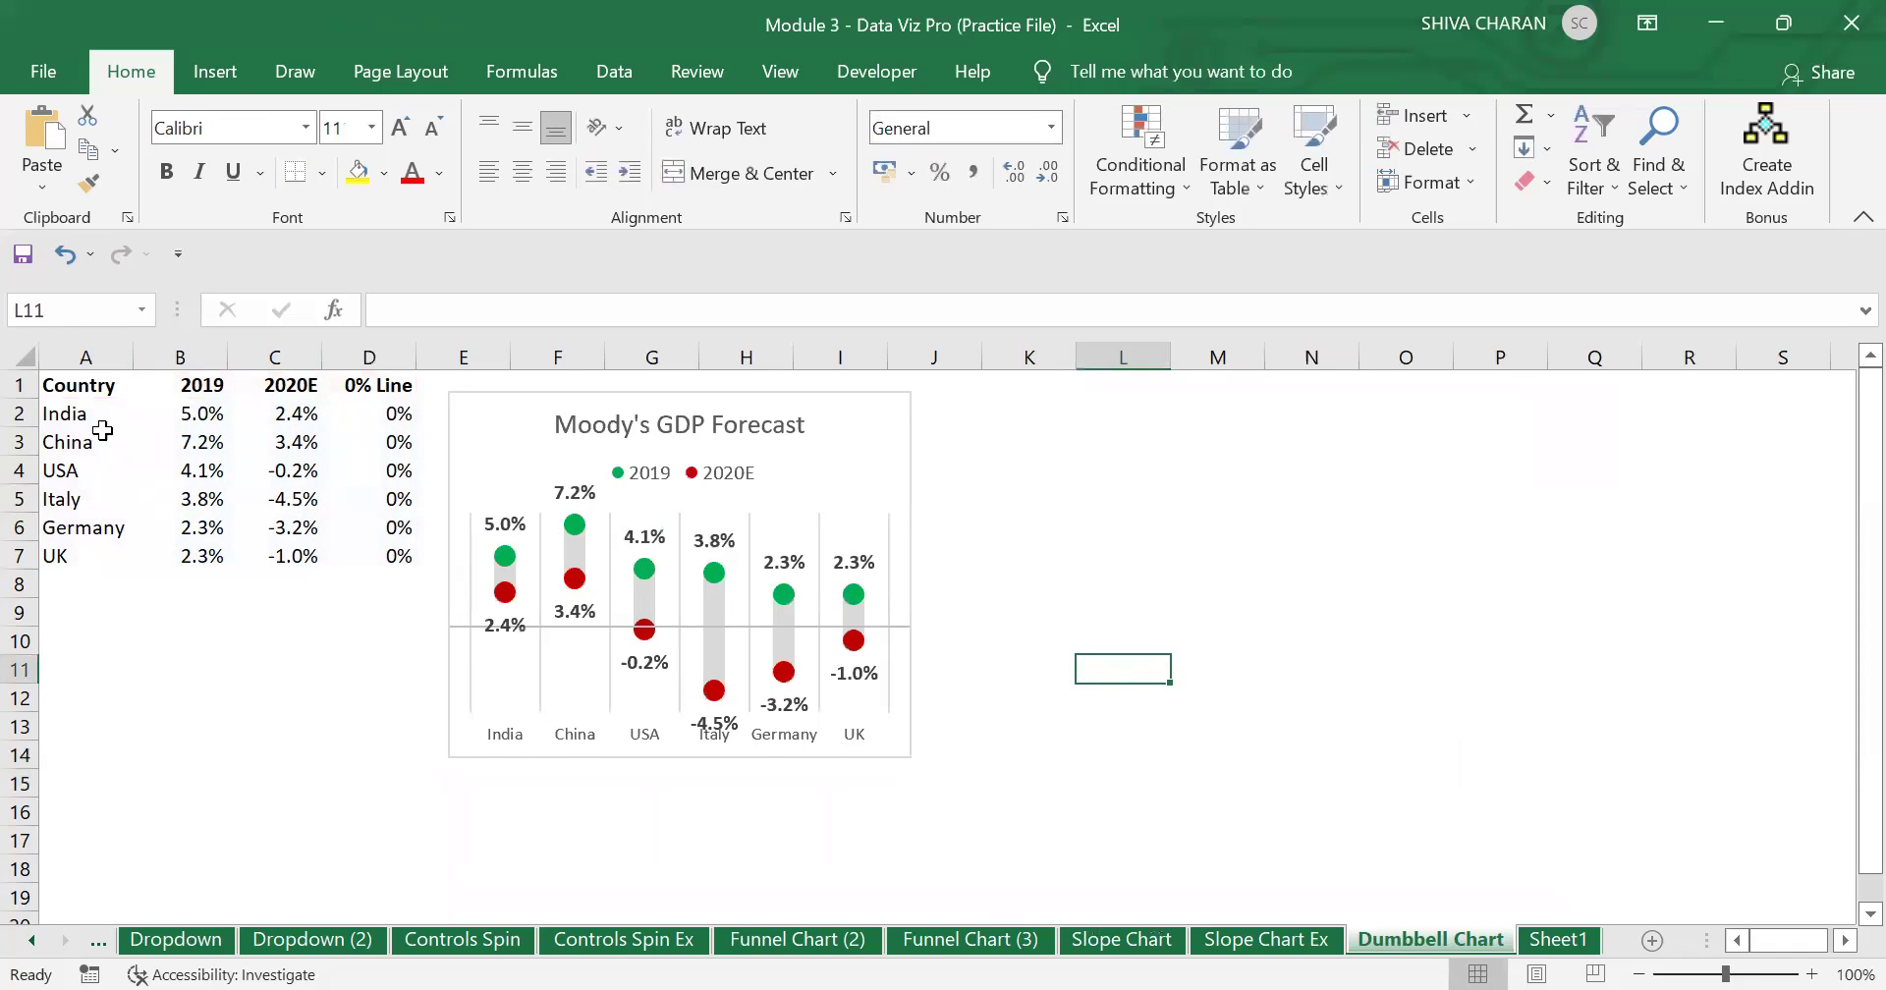
Insert a 2-D line chart with markers from the data in A1:C7 and place it beside the existing chart.
left_click_drag(66, 385, 277, 552)
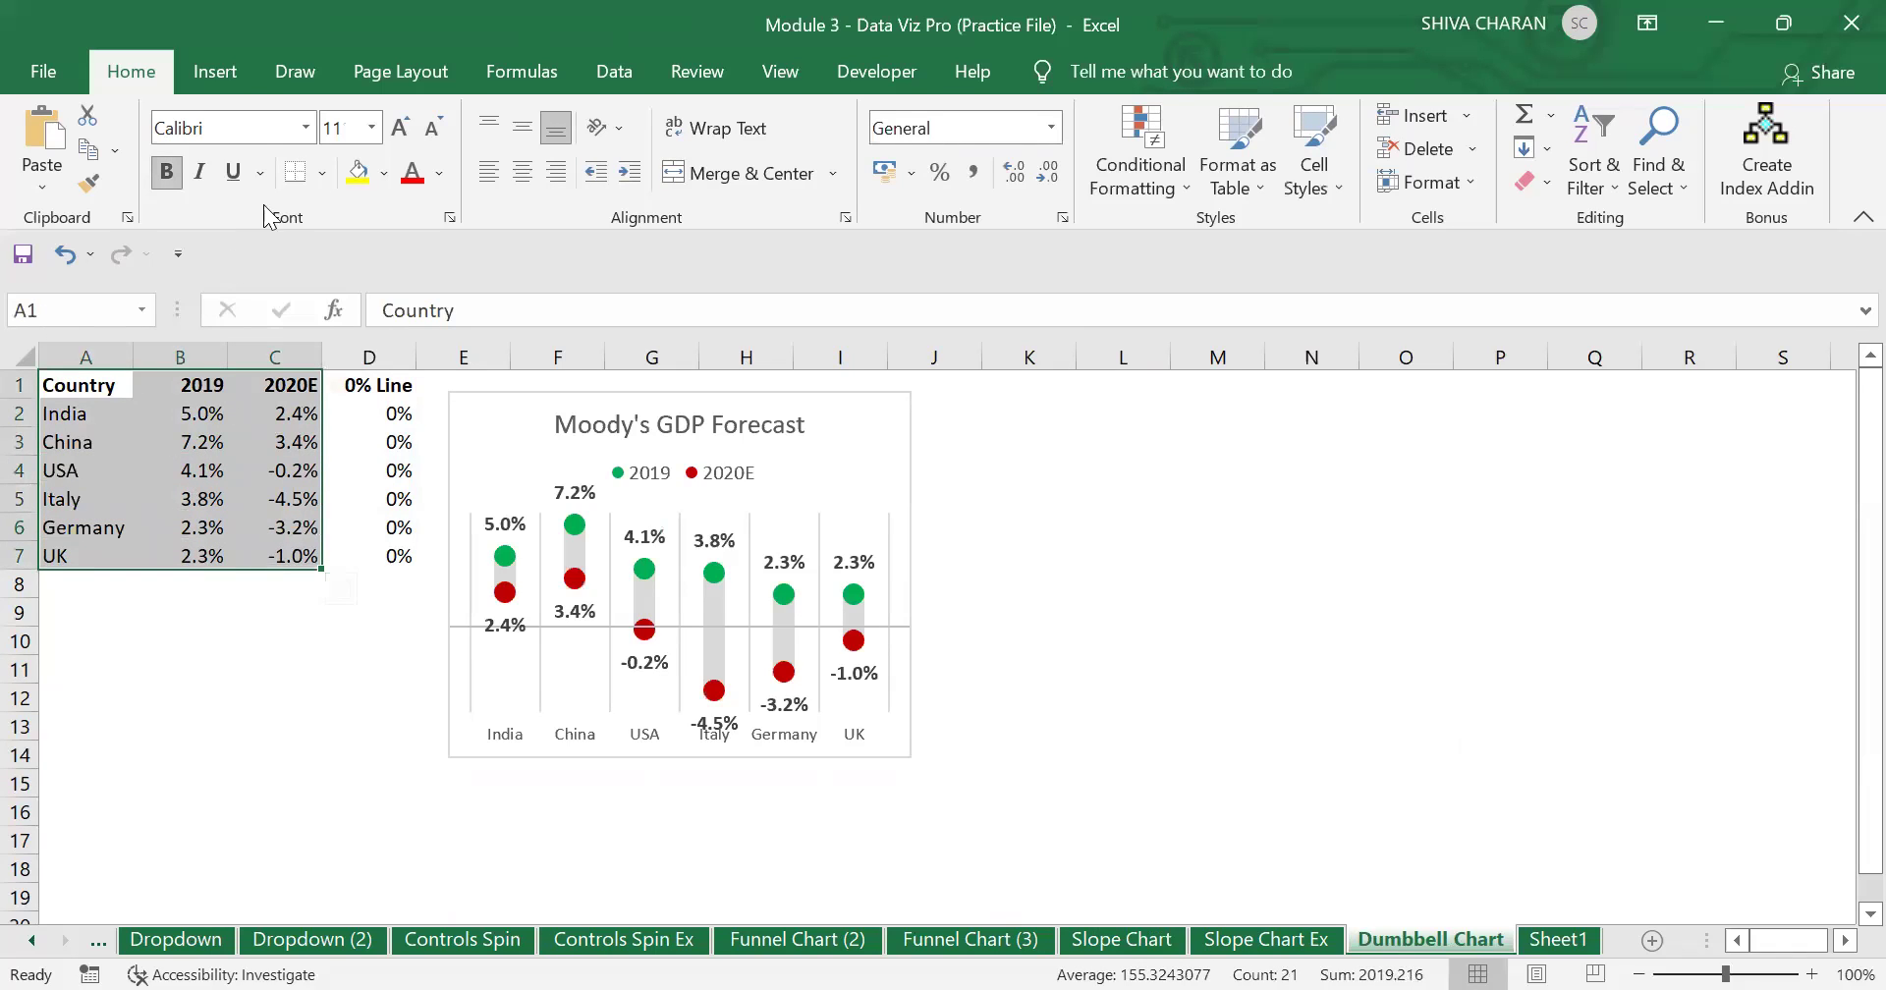
left_click(202, 77)
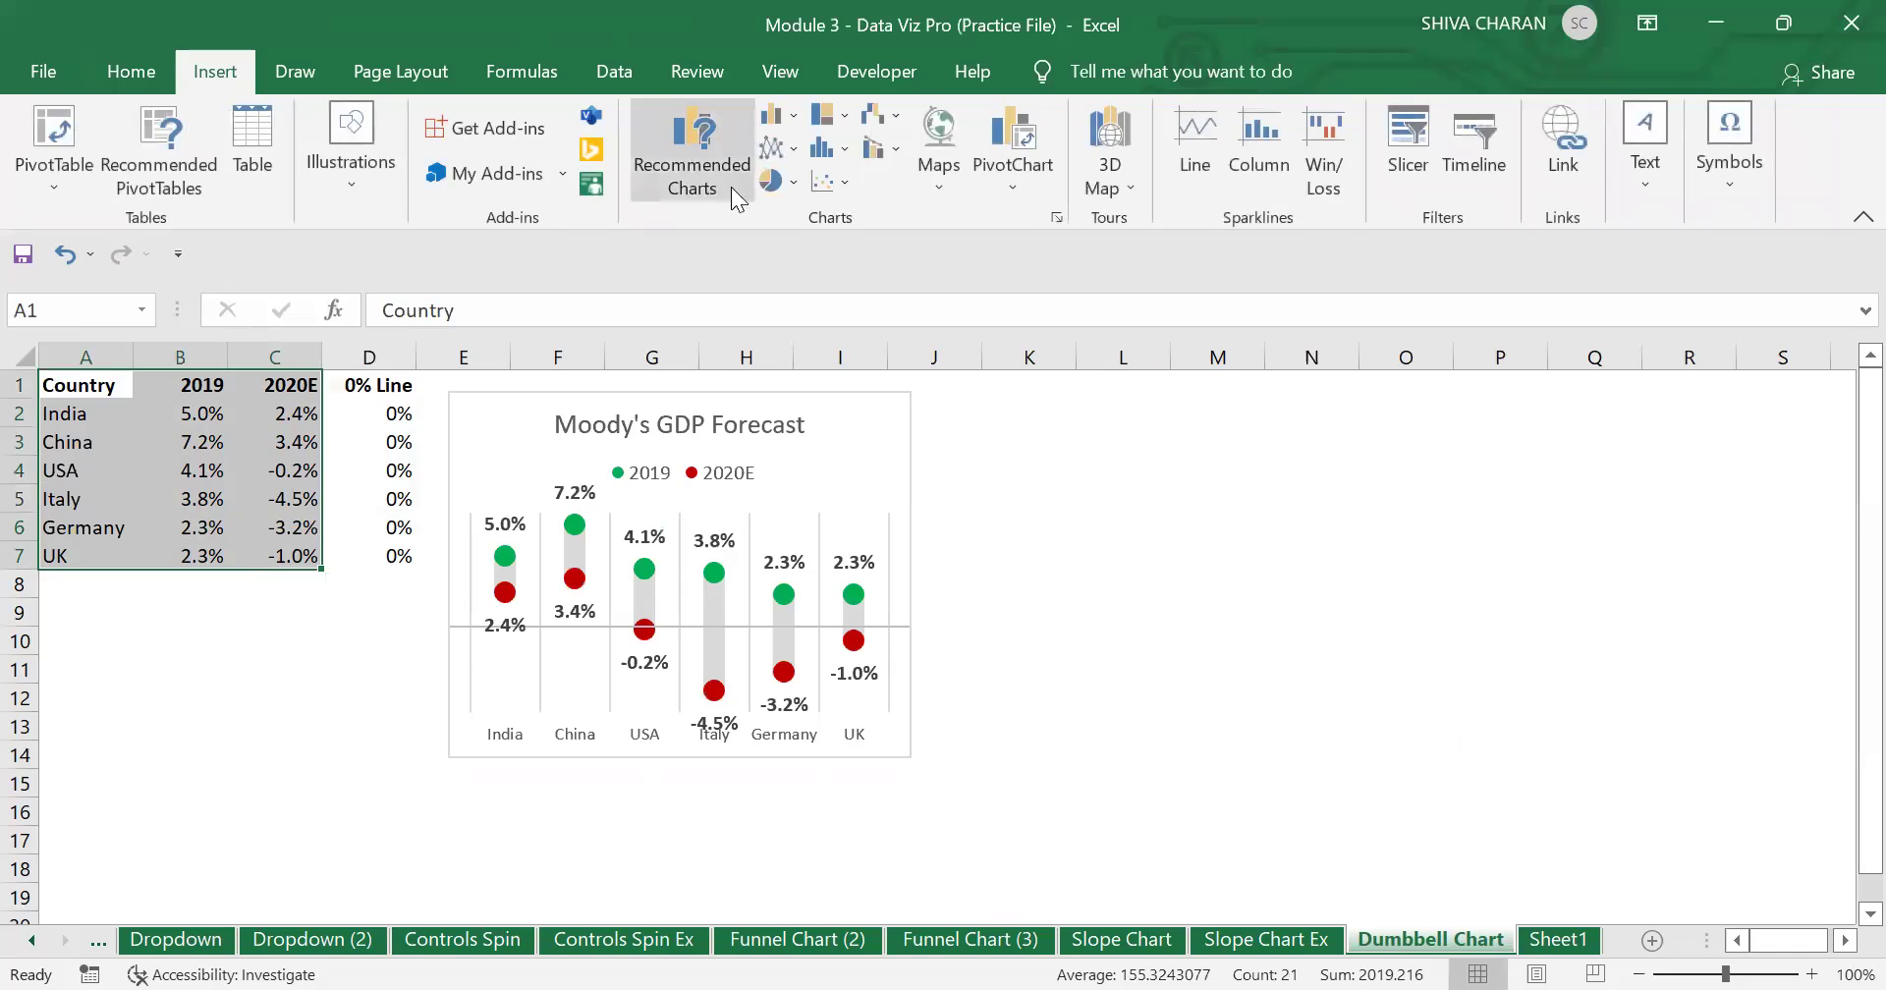
left_click(775, 150)
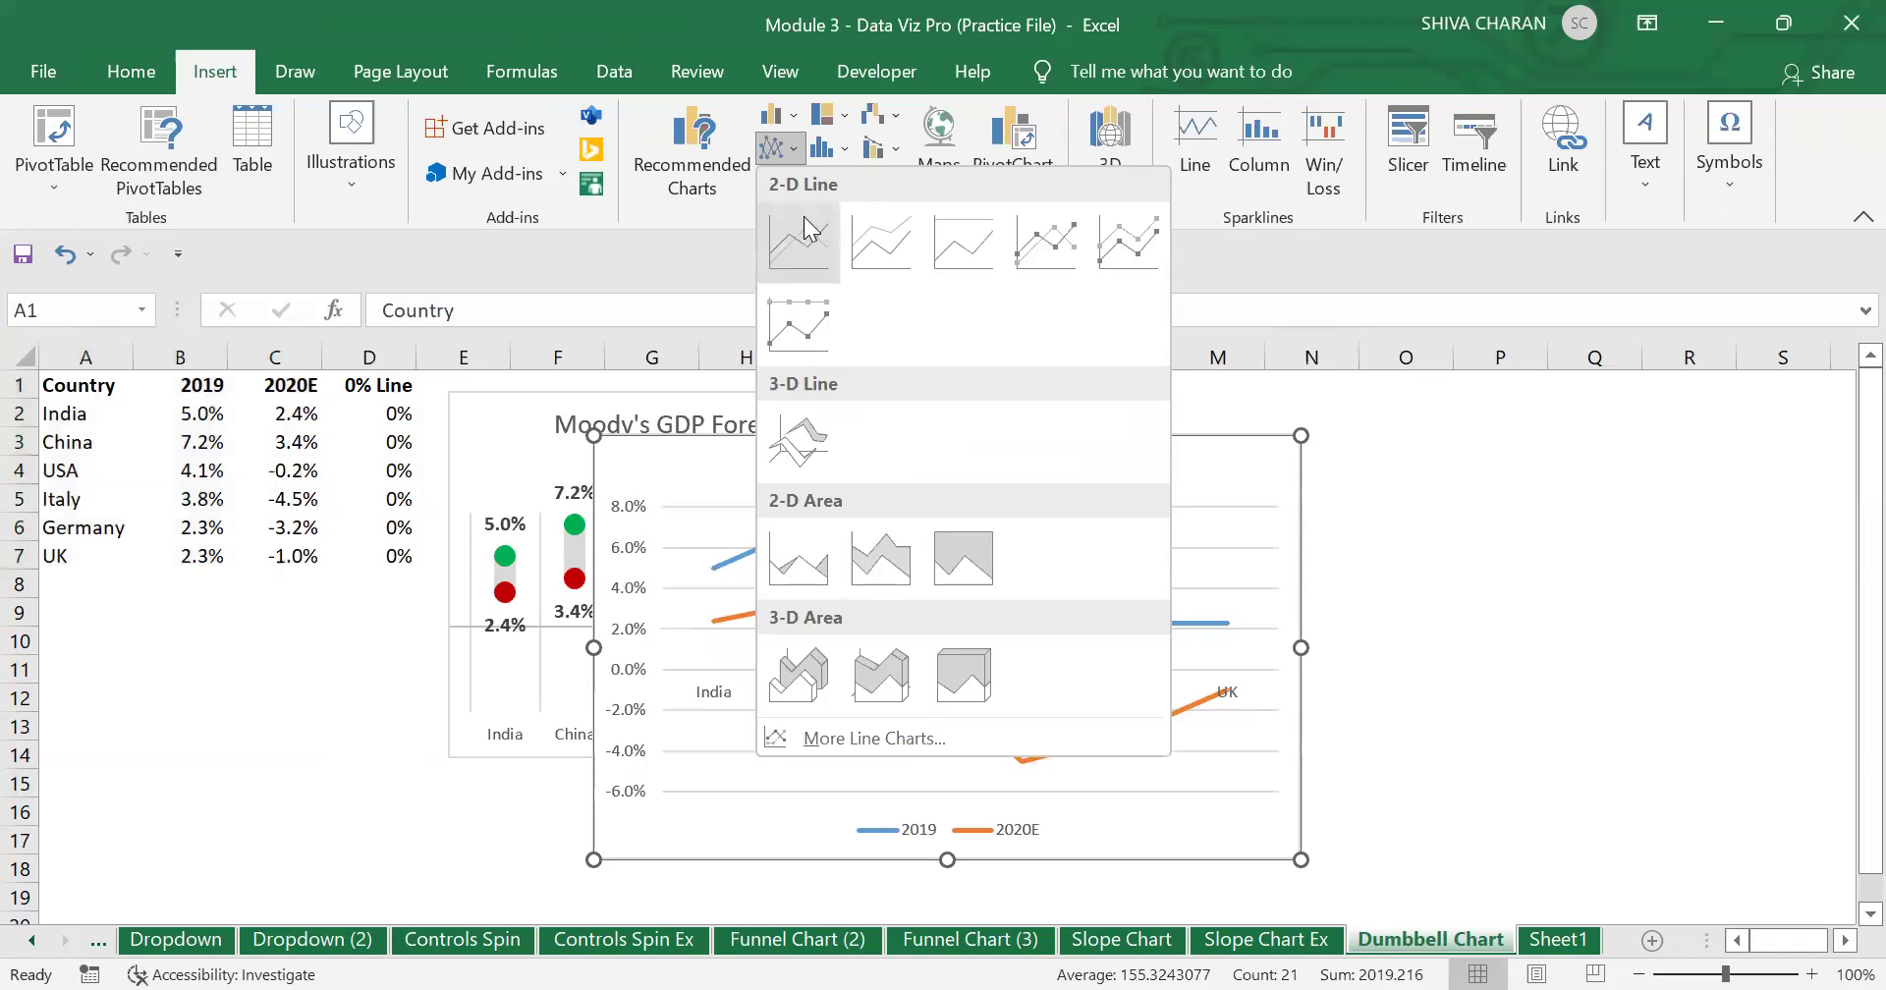
left_click(1049, 235)
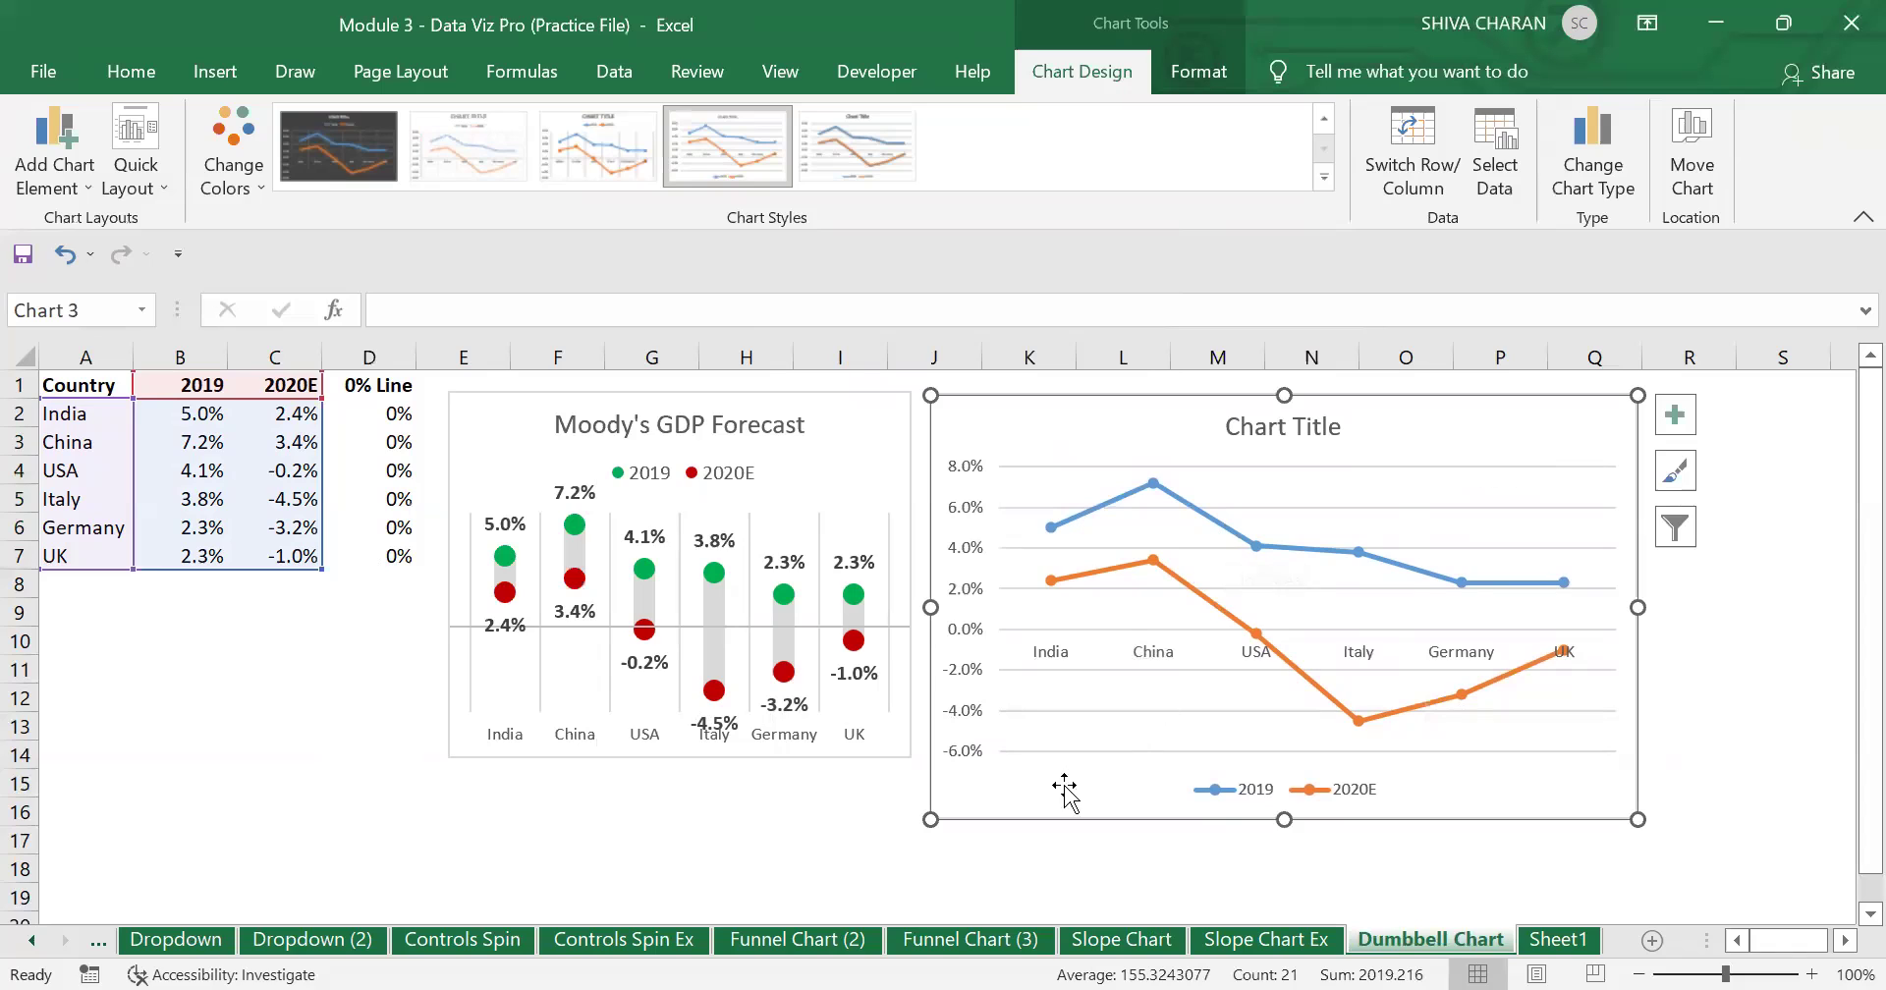
left_click(1032, 865)
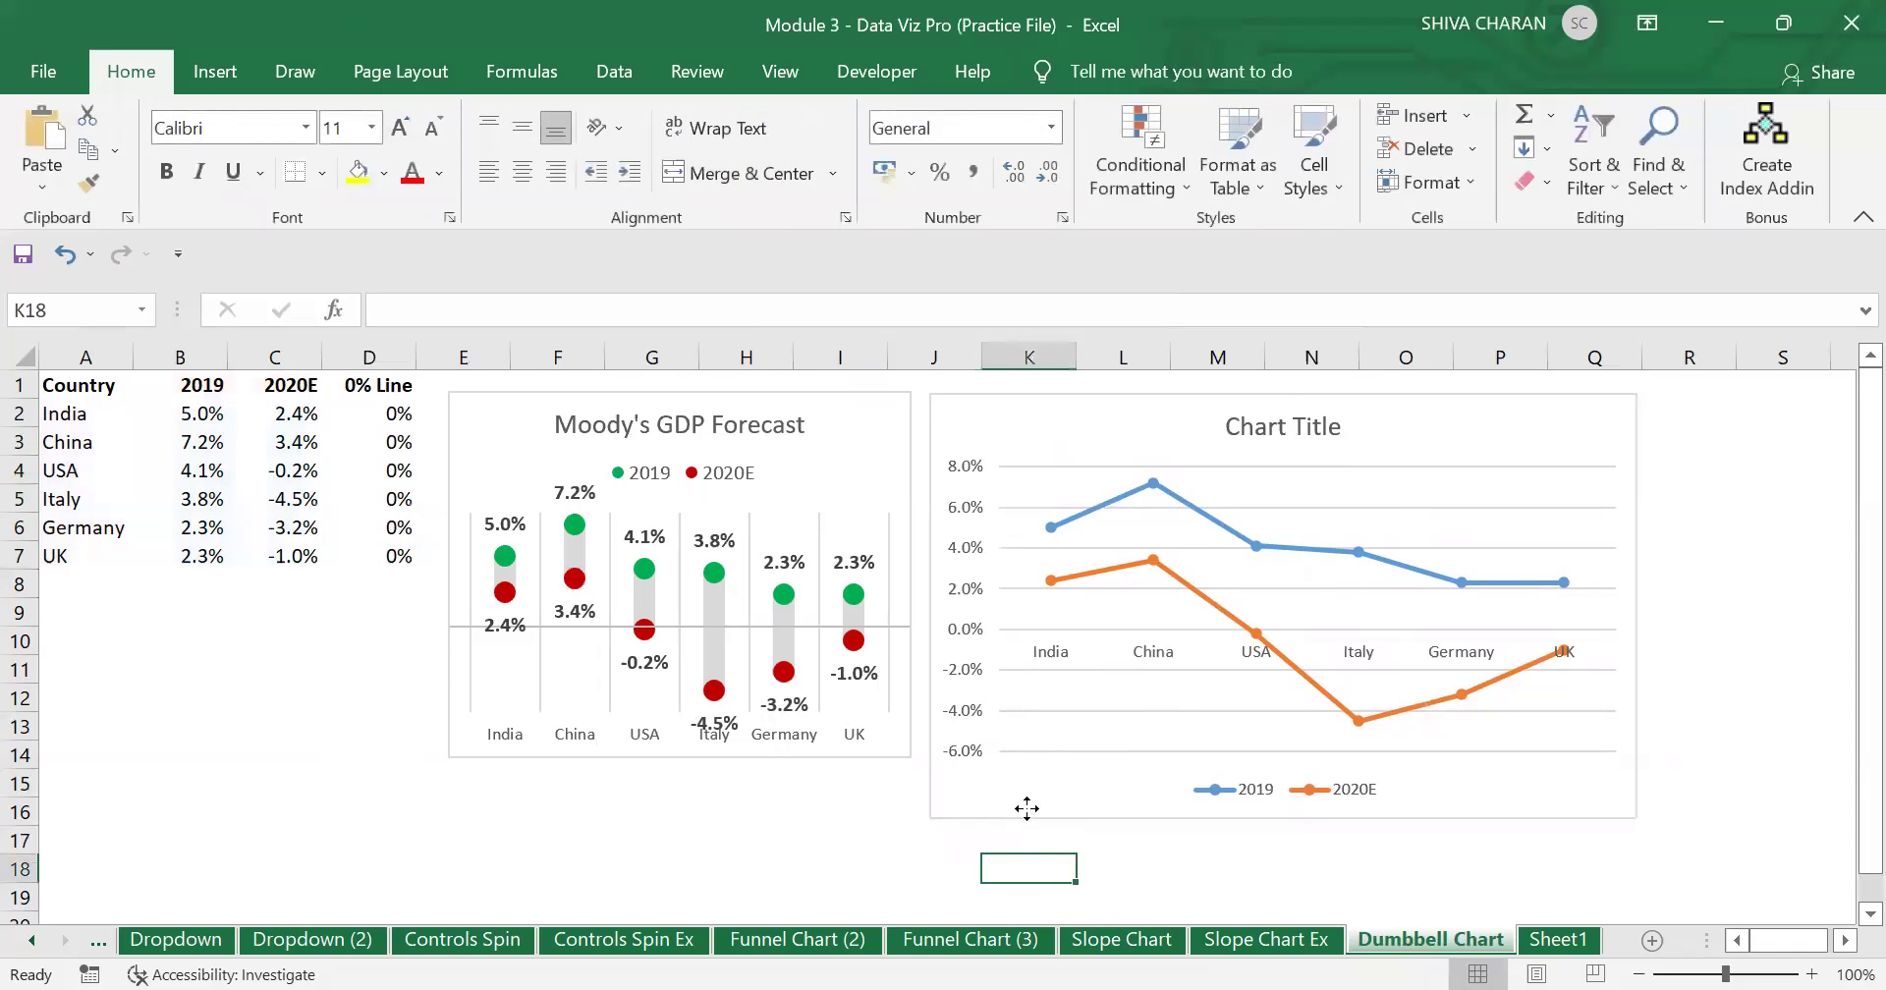
Delete the vertical axis and the horizontal gridlines from the new line chart.
left_click(963, 634)
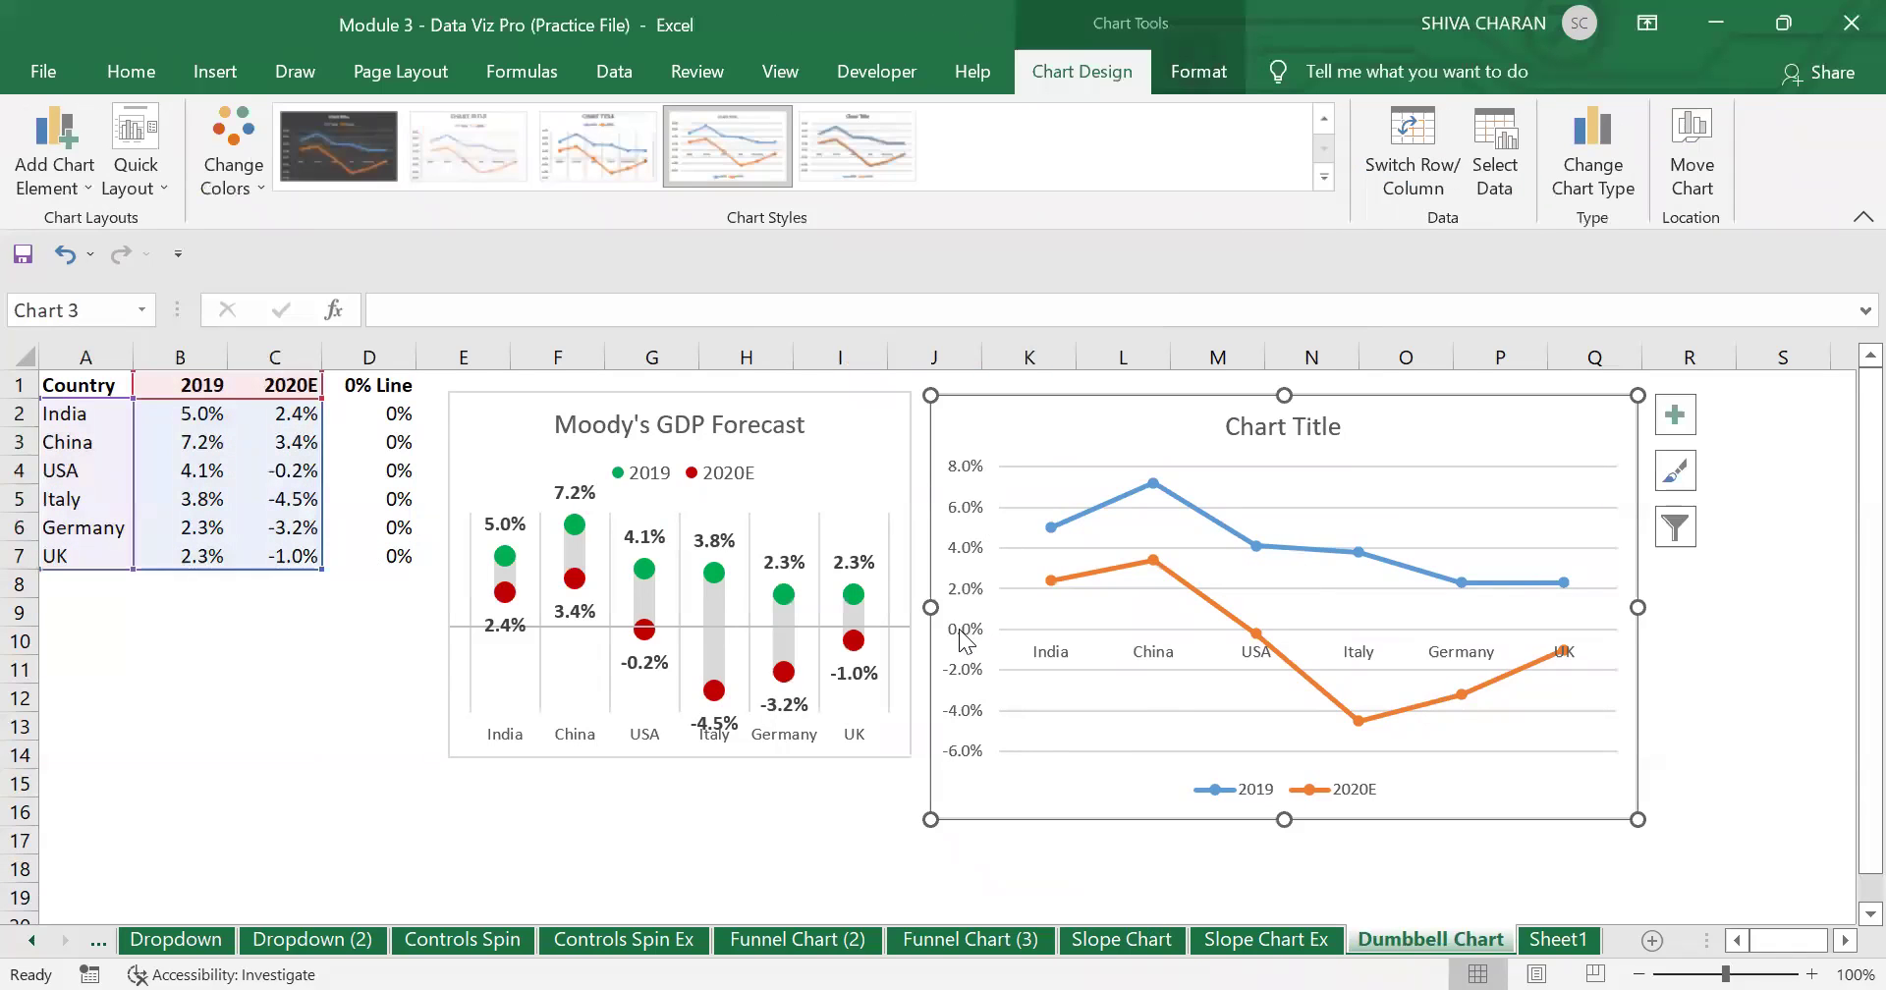
left_click(958, 488)
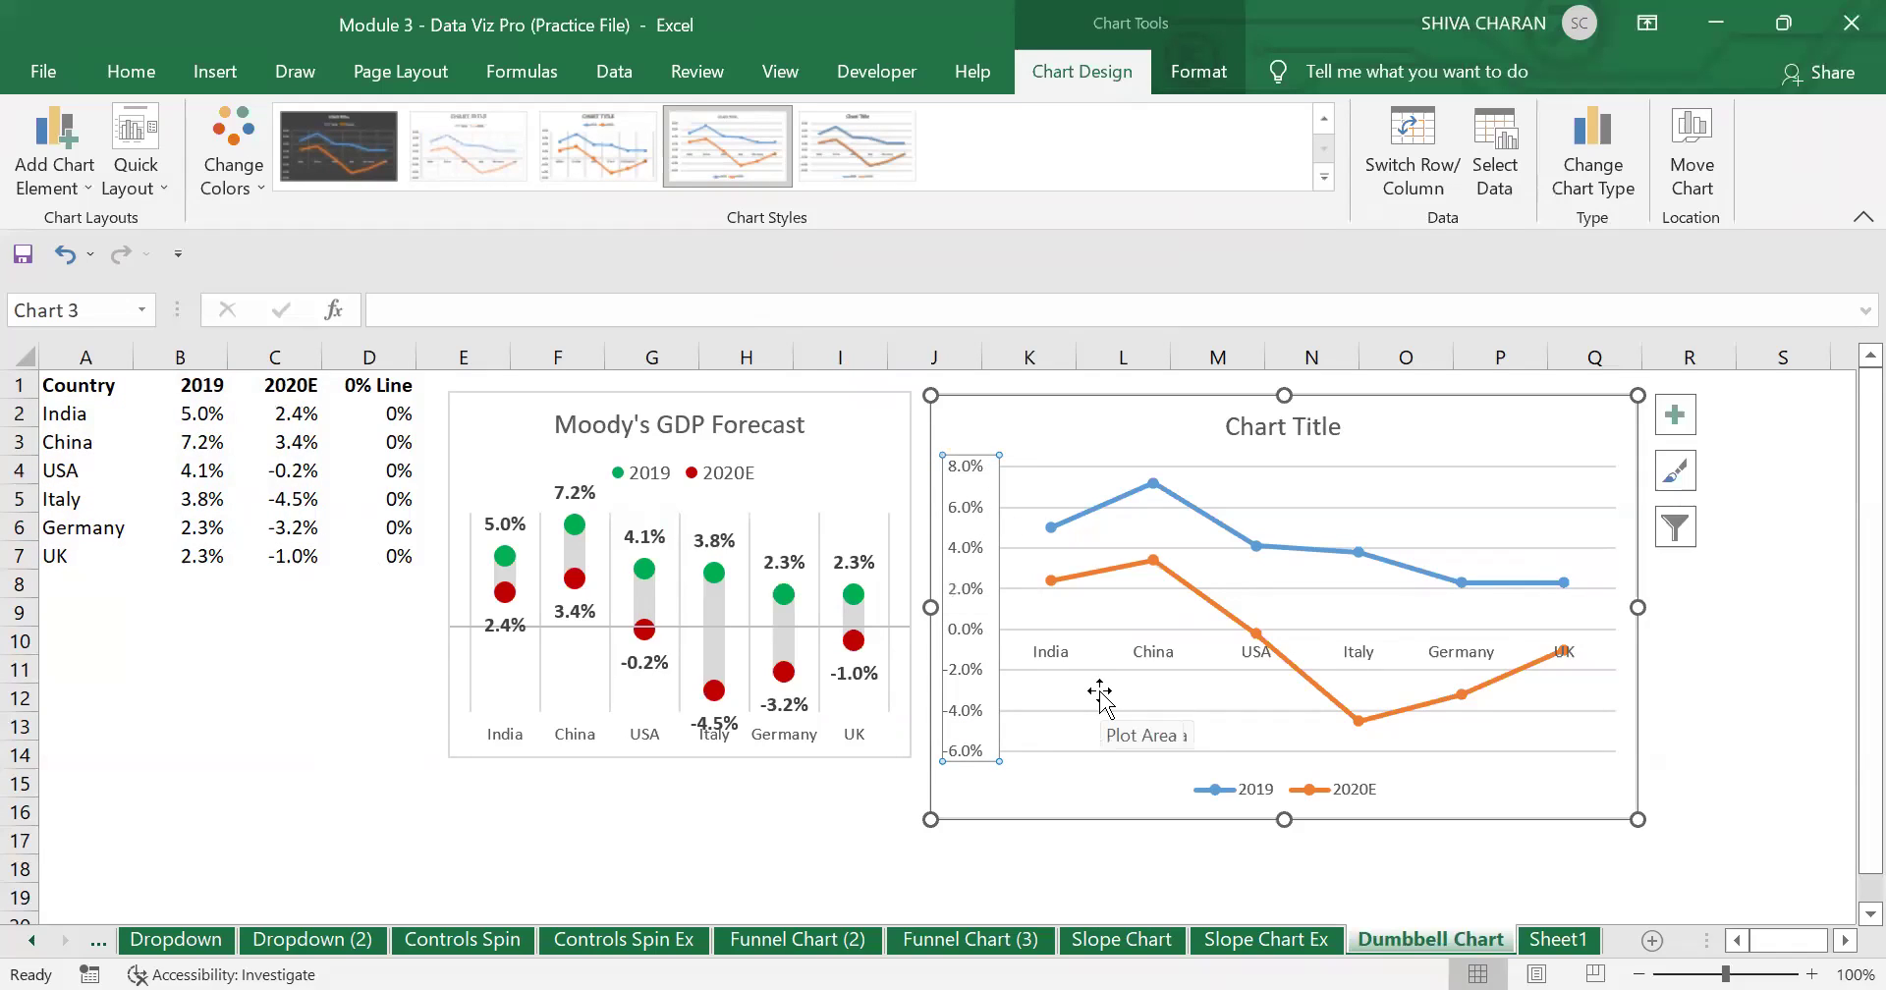
key("Delete")
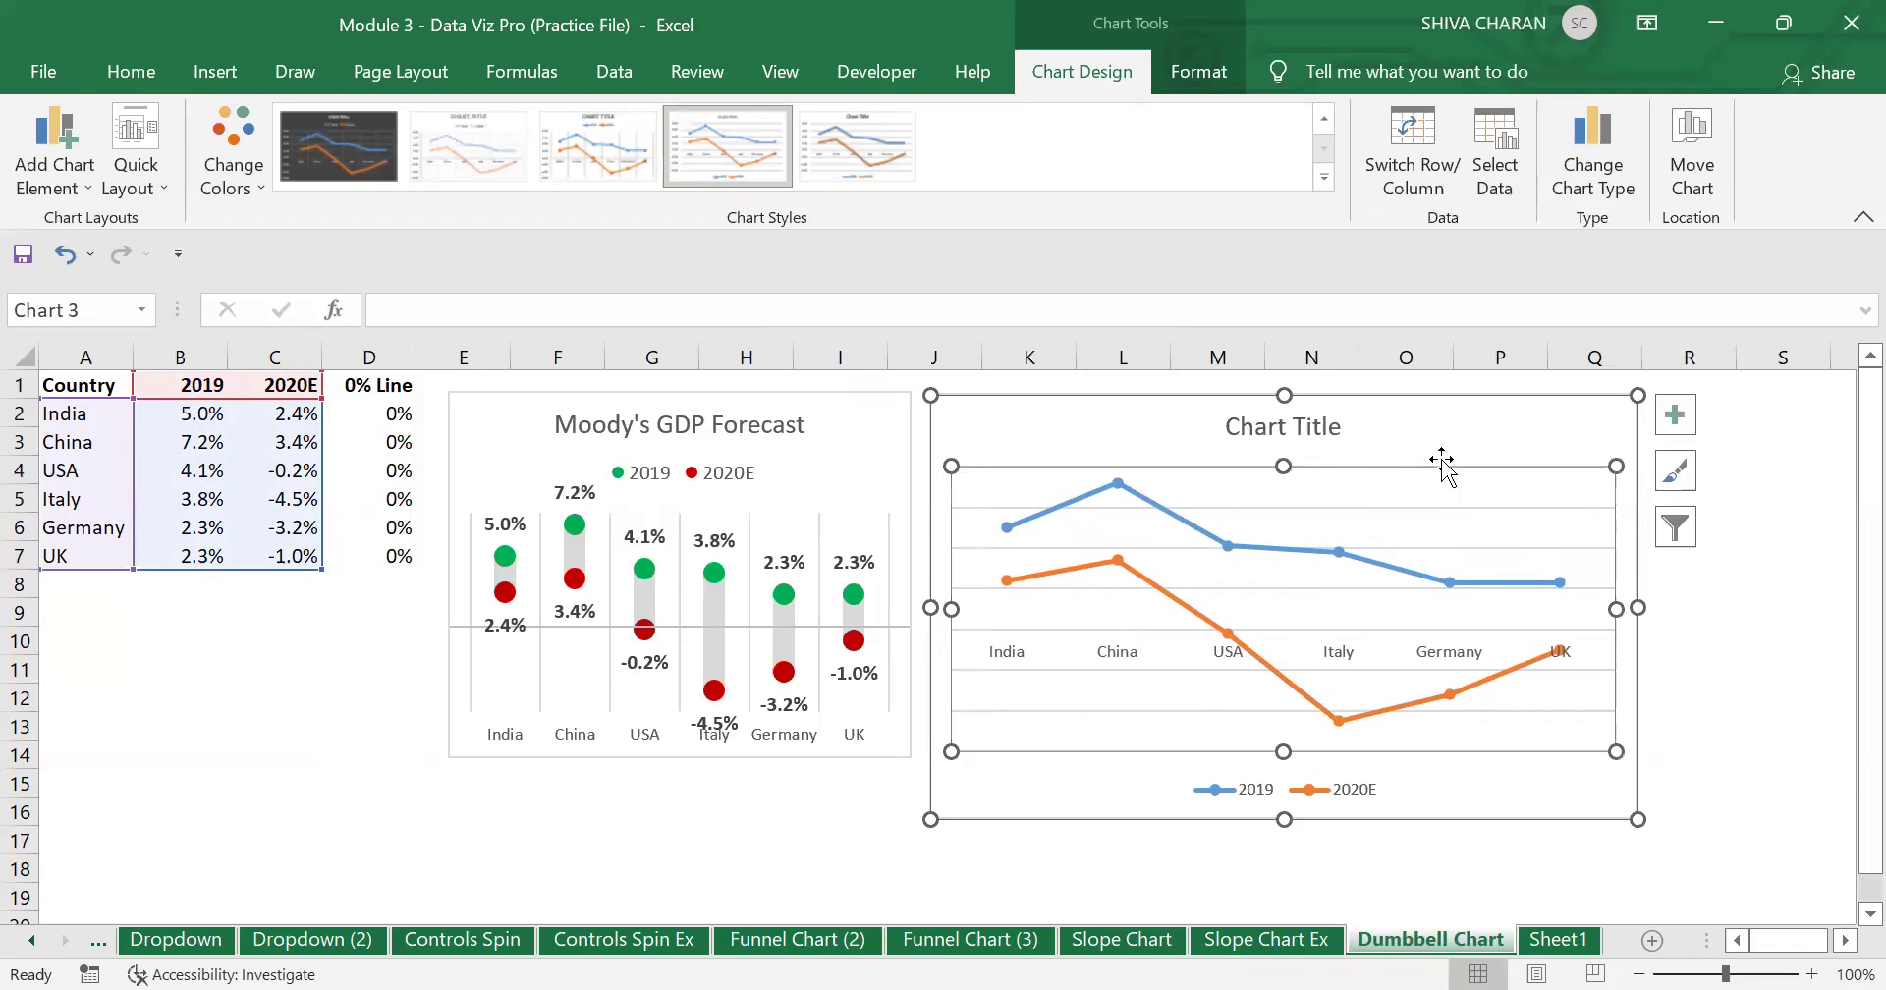
left_click(1422, 508)
key("Delete")
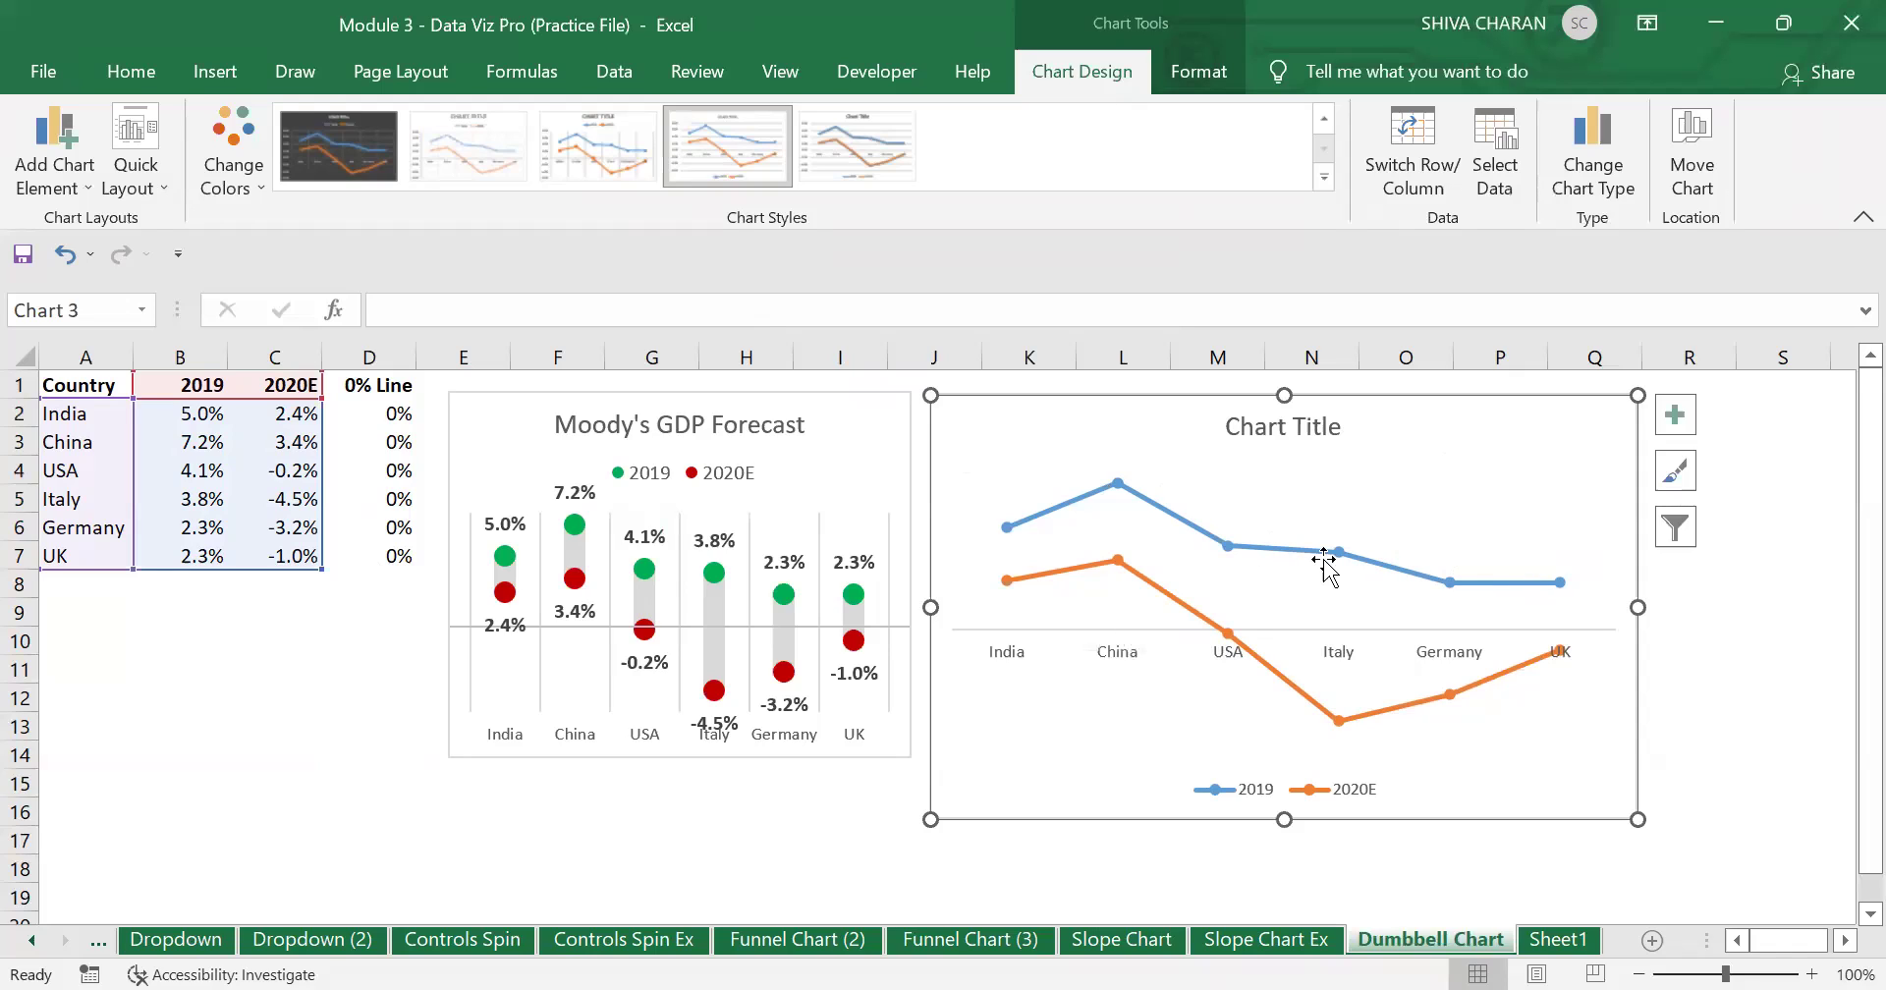
left_click(1004, 530)
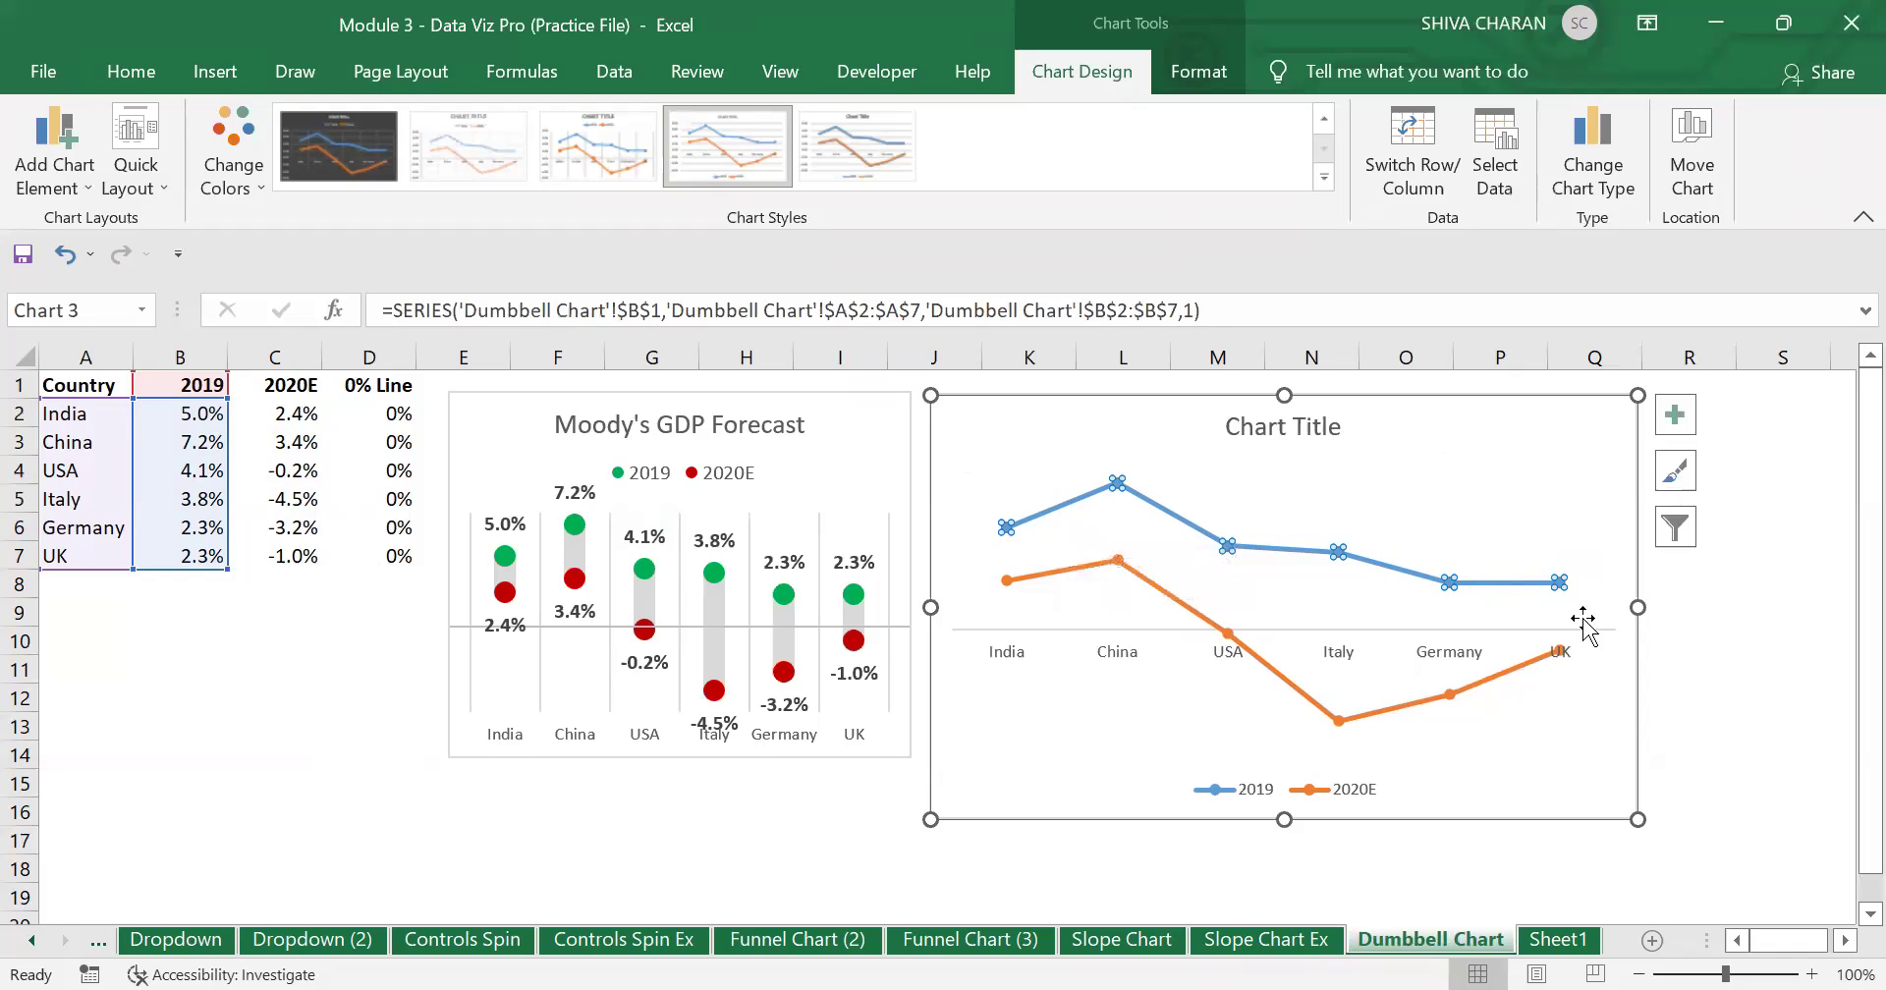
left_click(1498, 736)
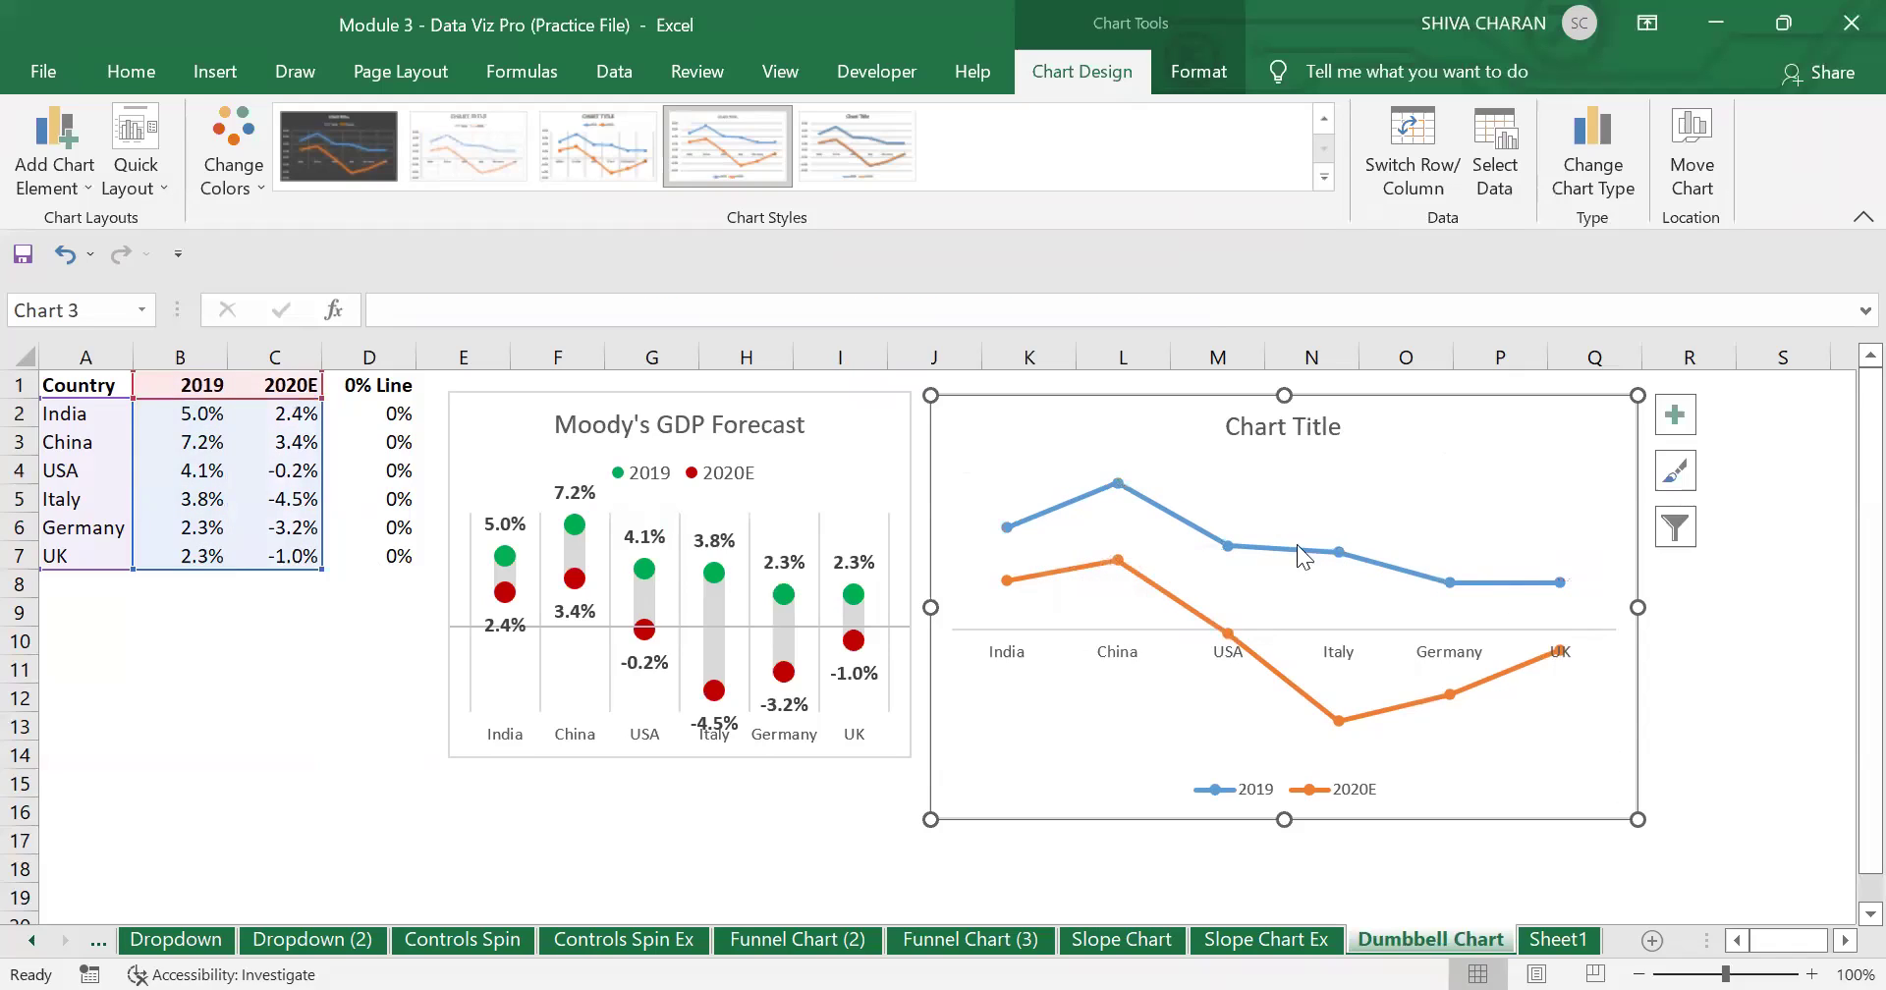
left_click(1430, 513)
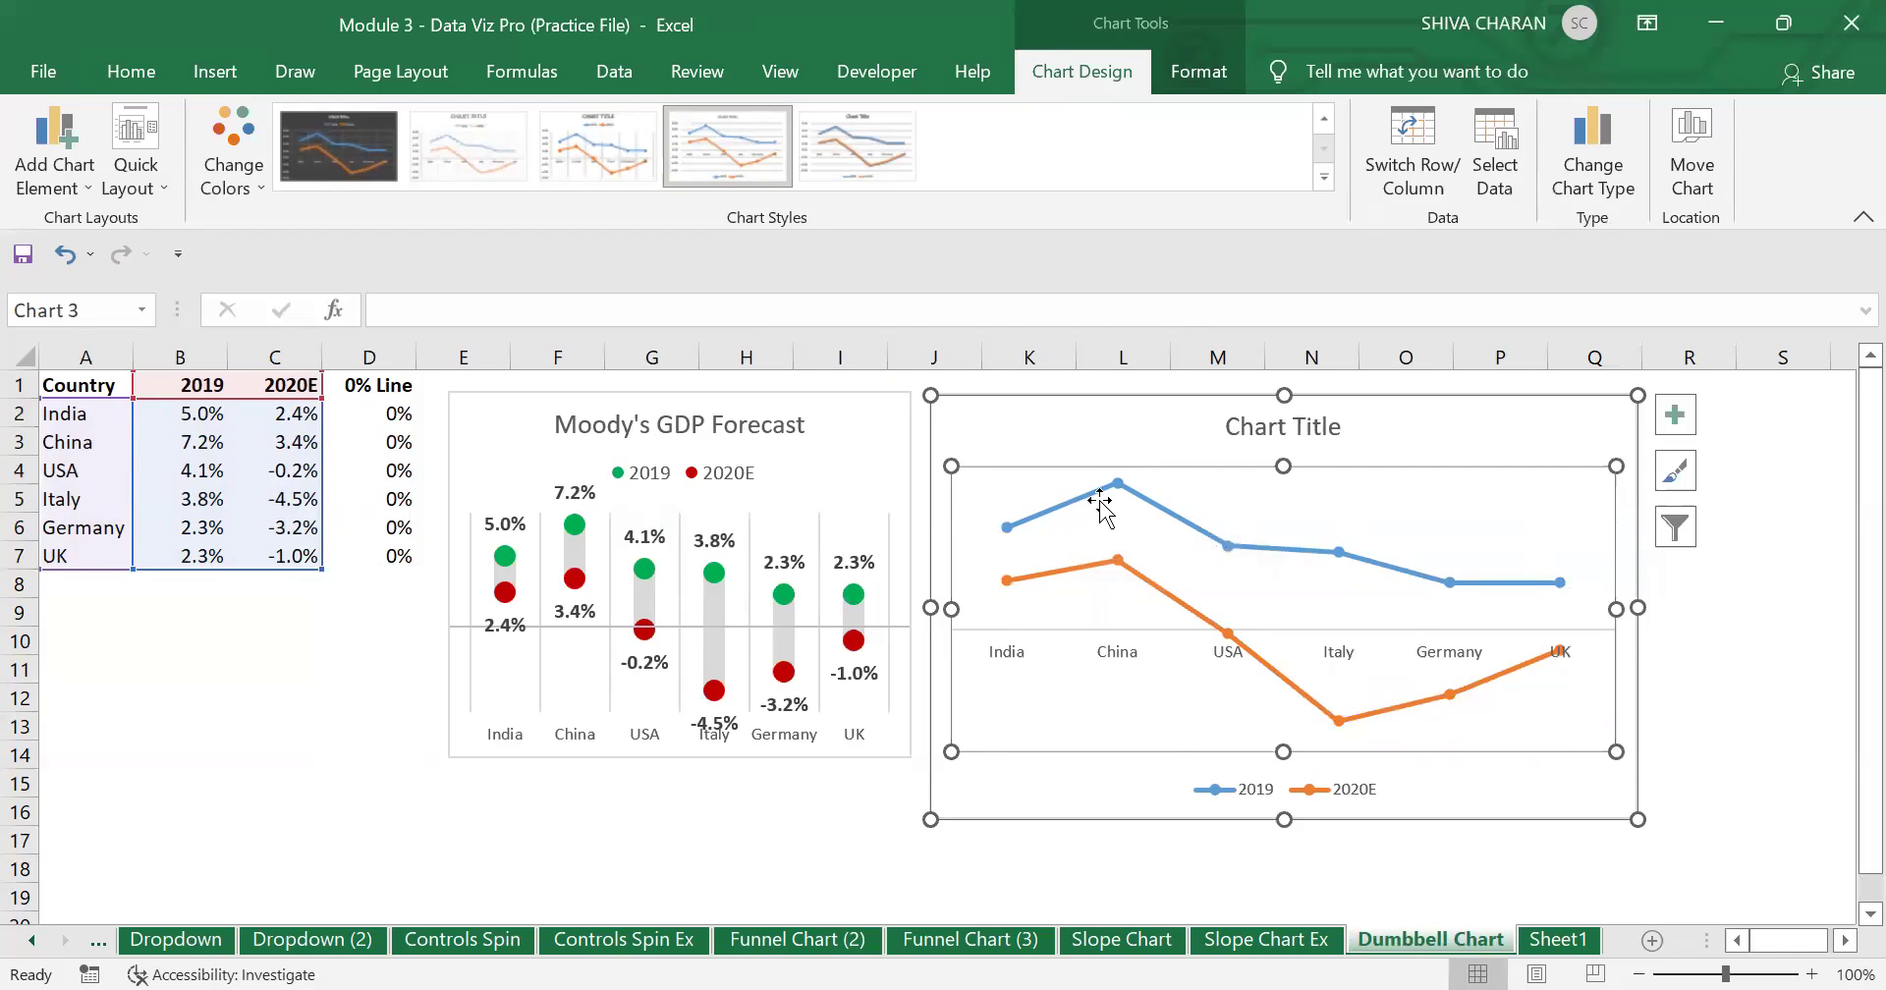
left_click(1095, 444)
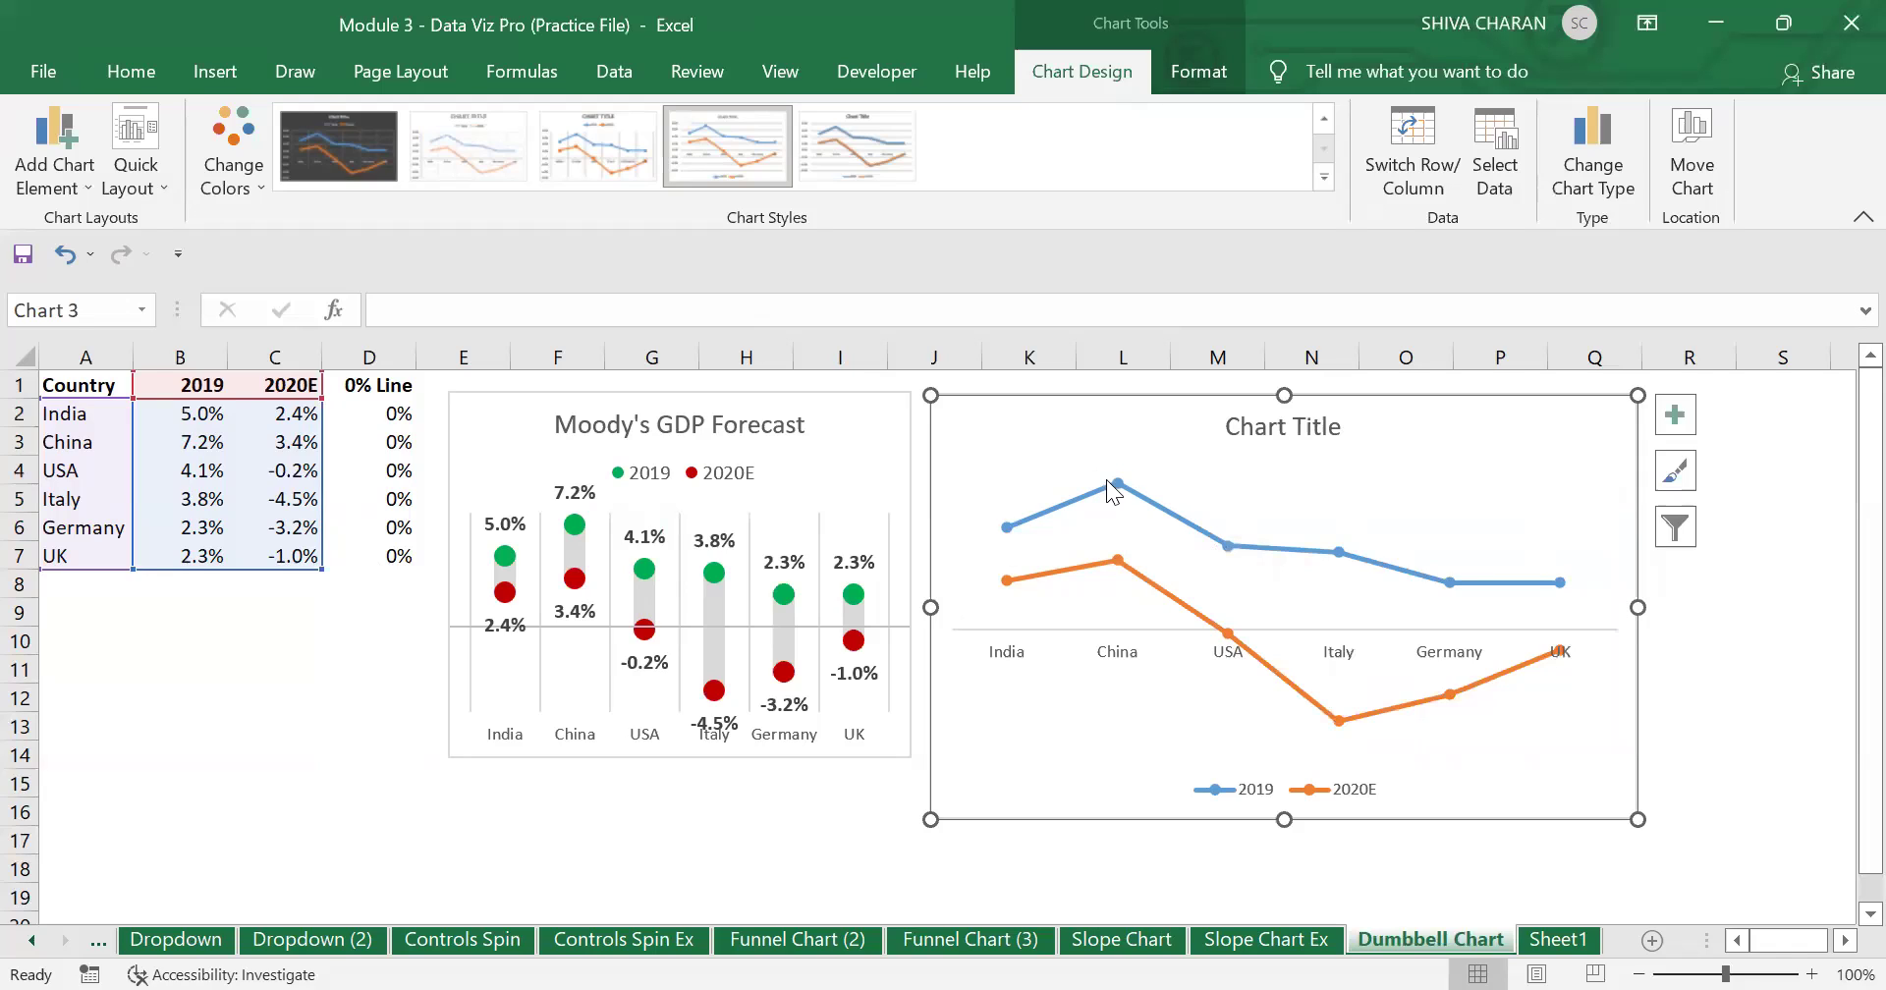
Set the 2019 series in the new line chart to No line so that only its markers remain.
left_click(1053, 505)
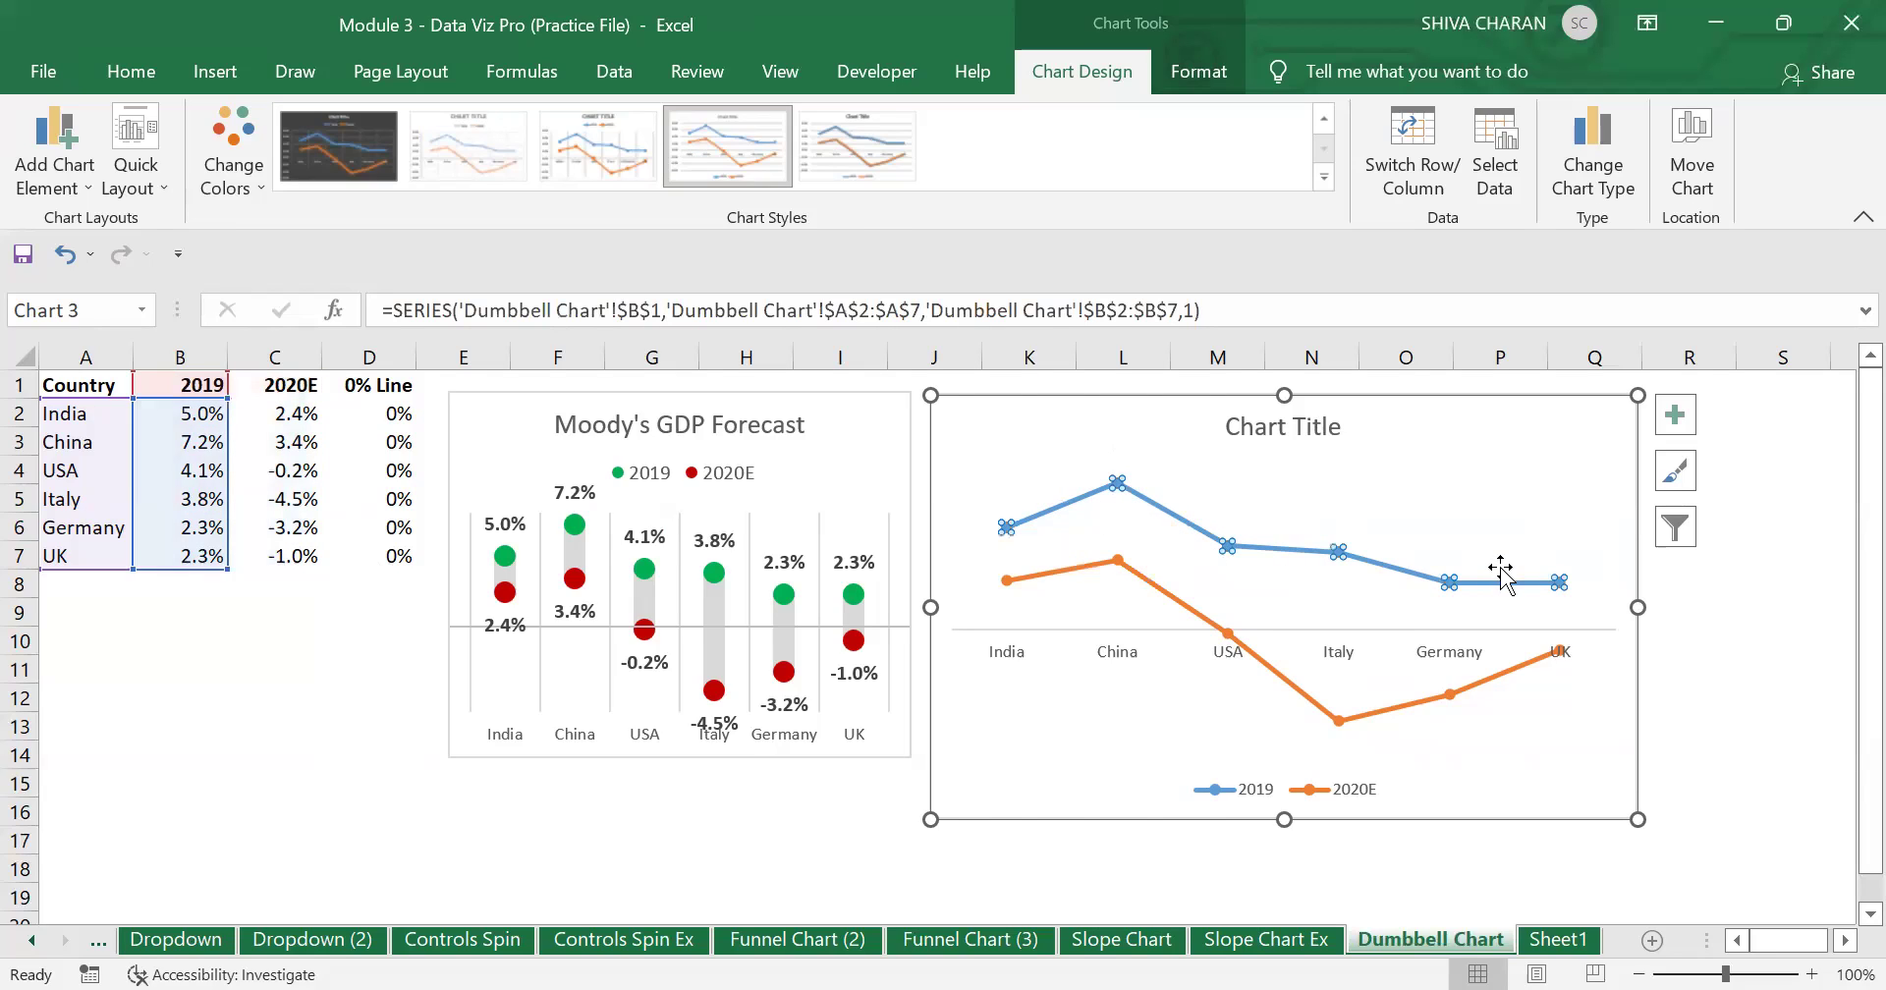
right_click(1086, 496)
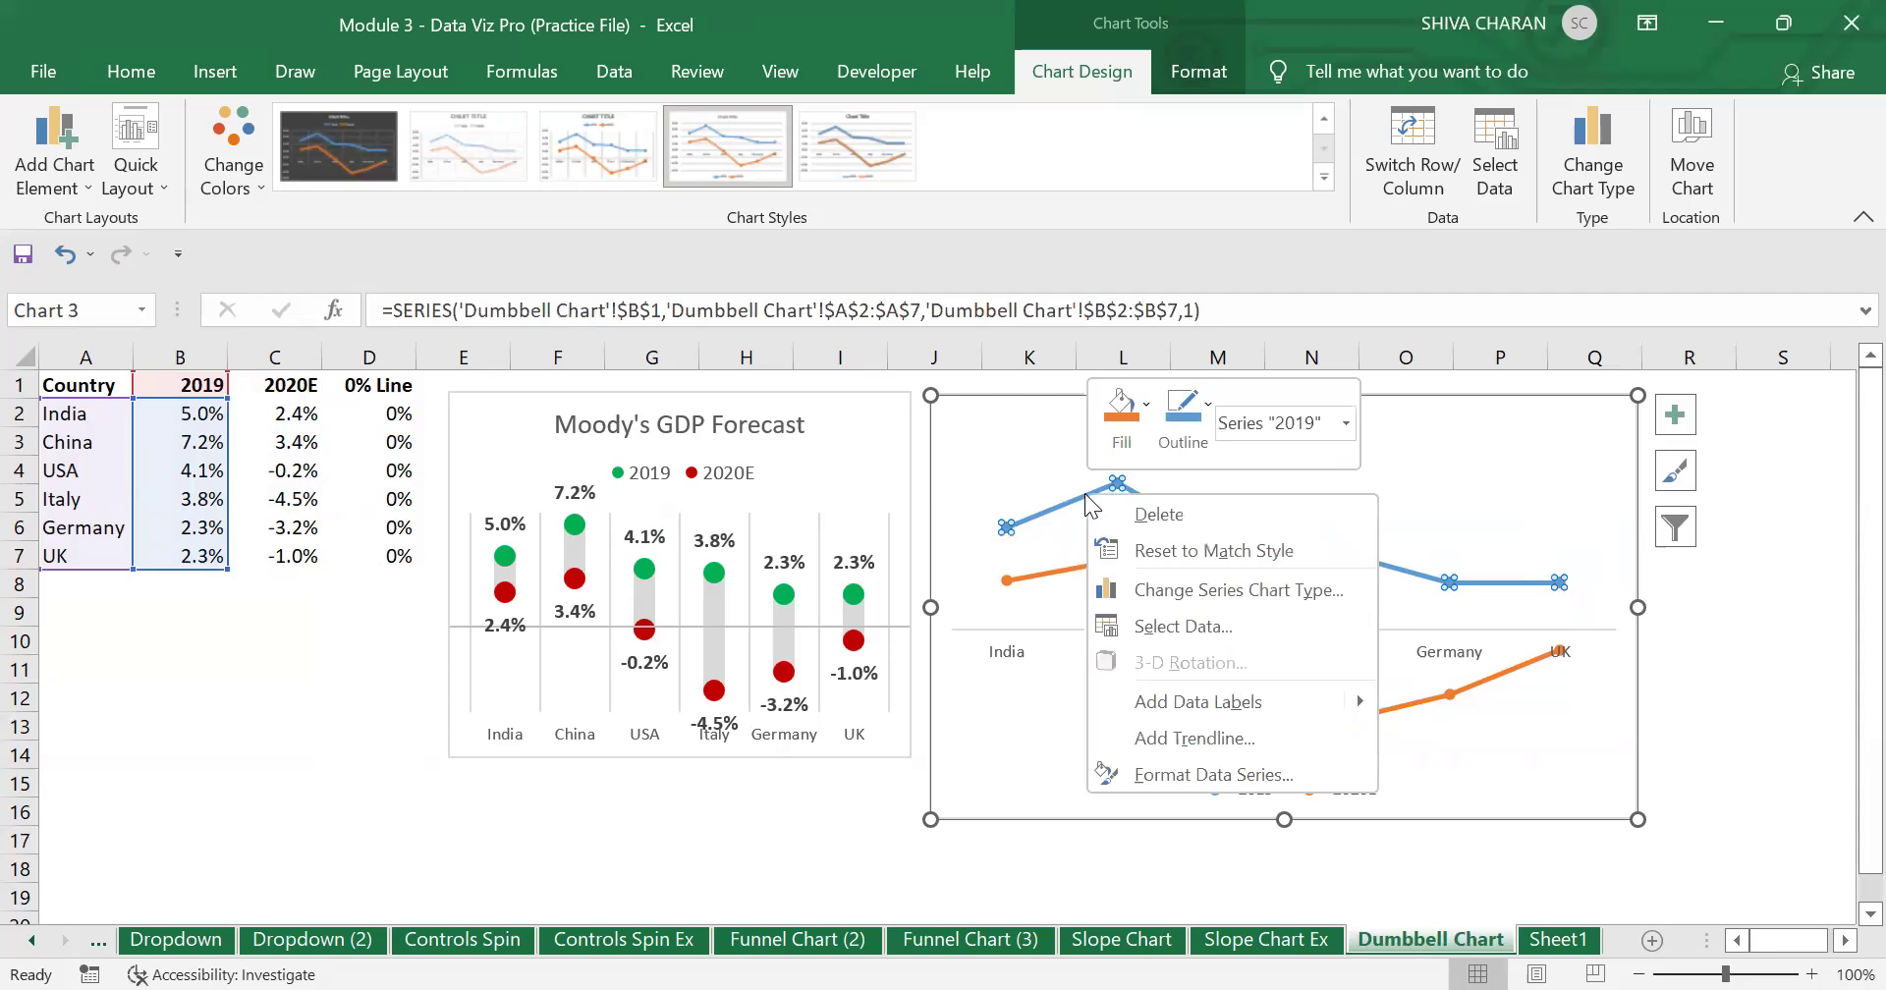
left_click(1218, 776)
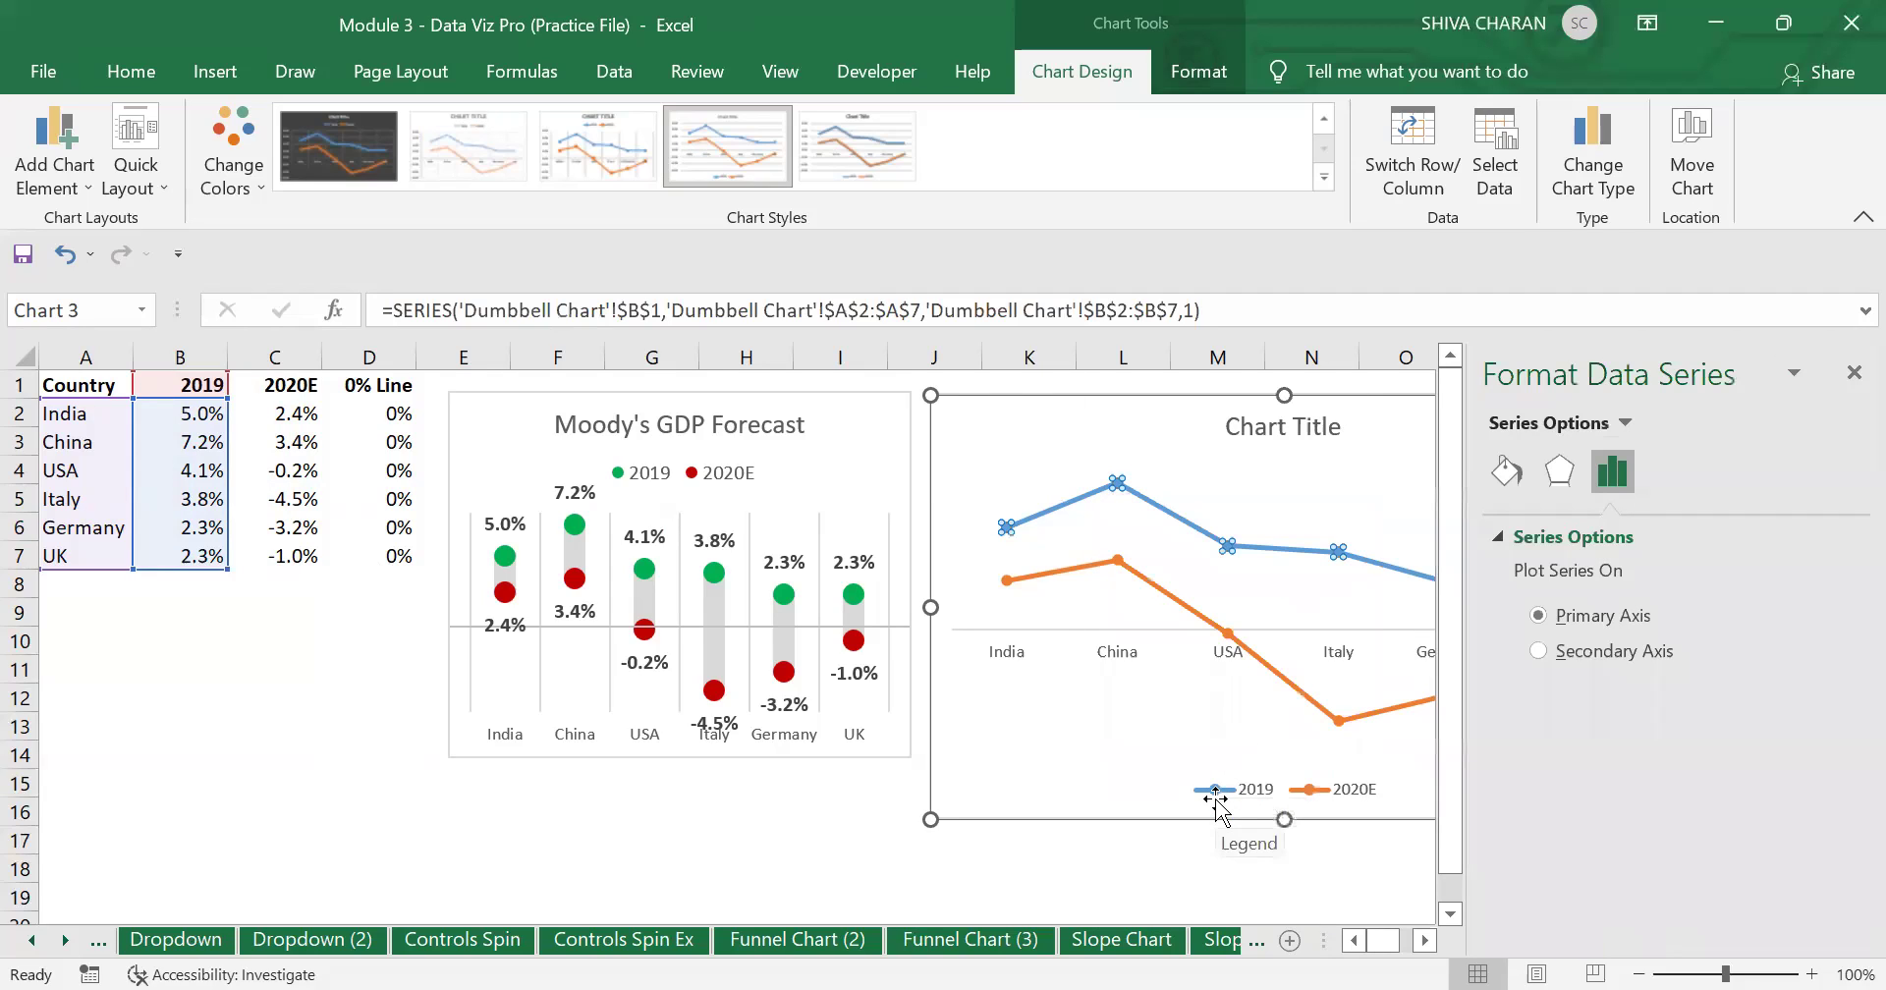
left_click(1491, 473)
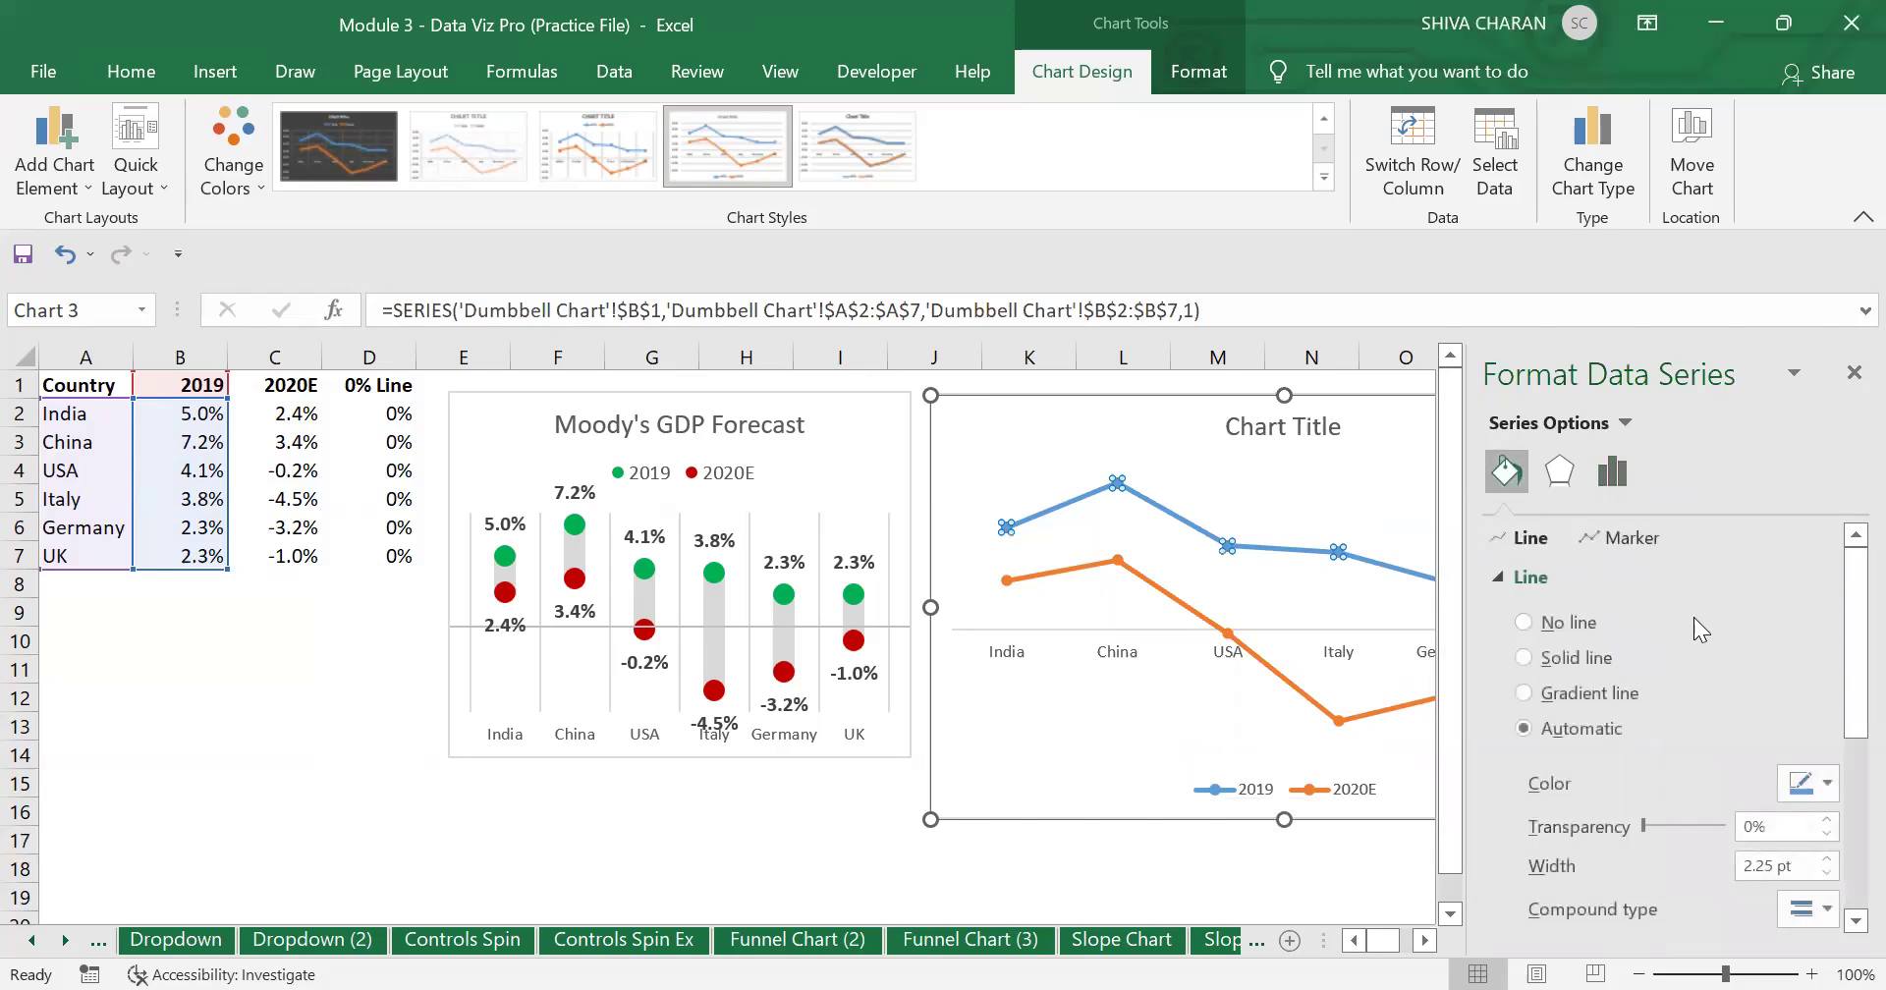
left_click_drag(1845, 632, 1845, 678)
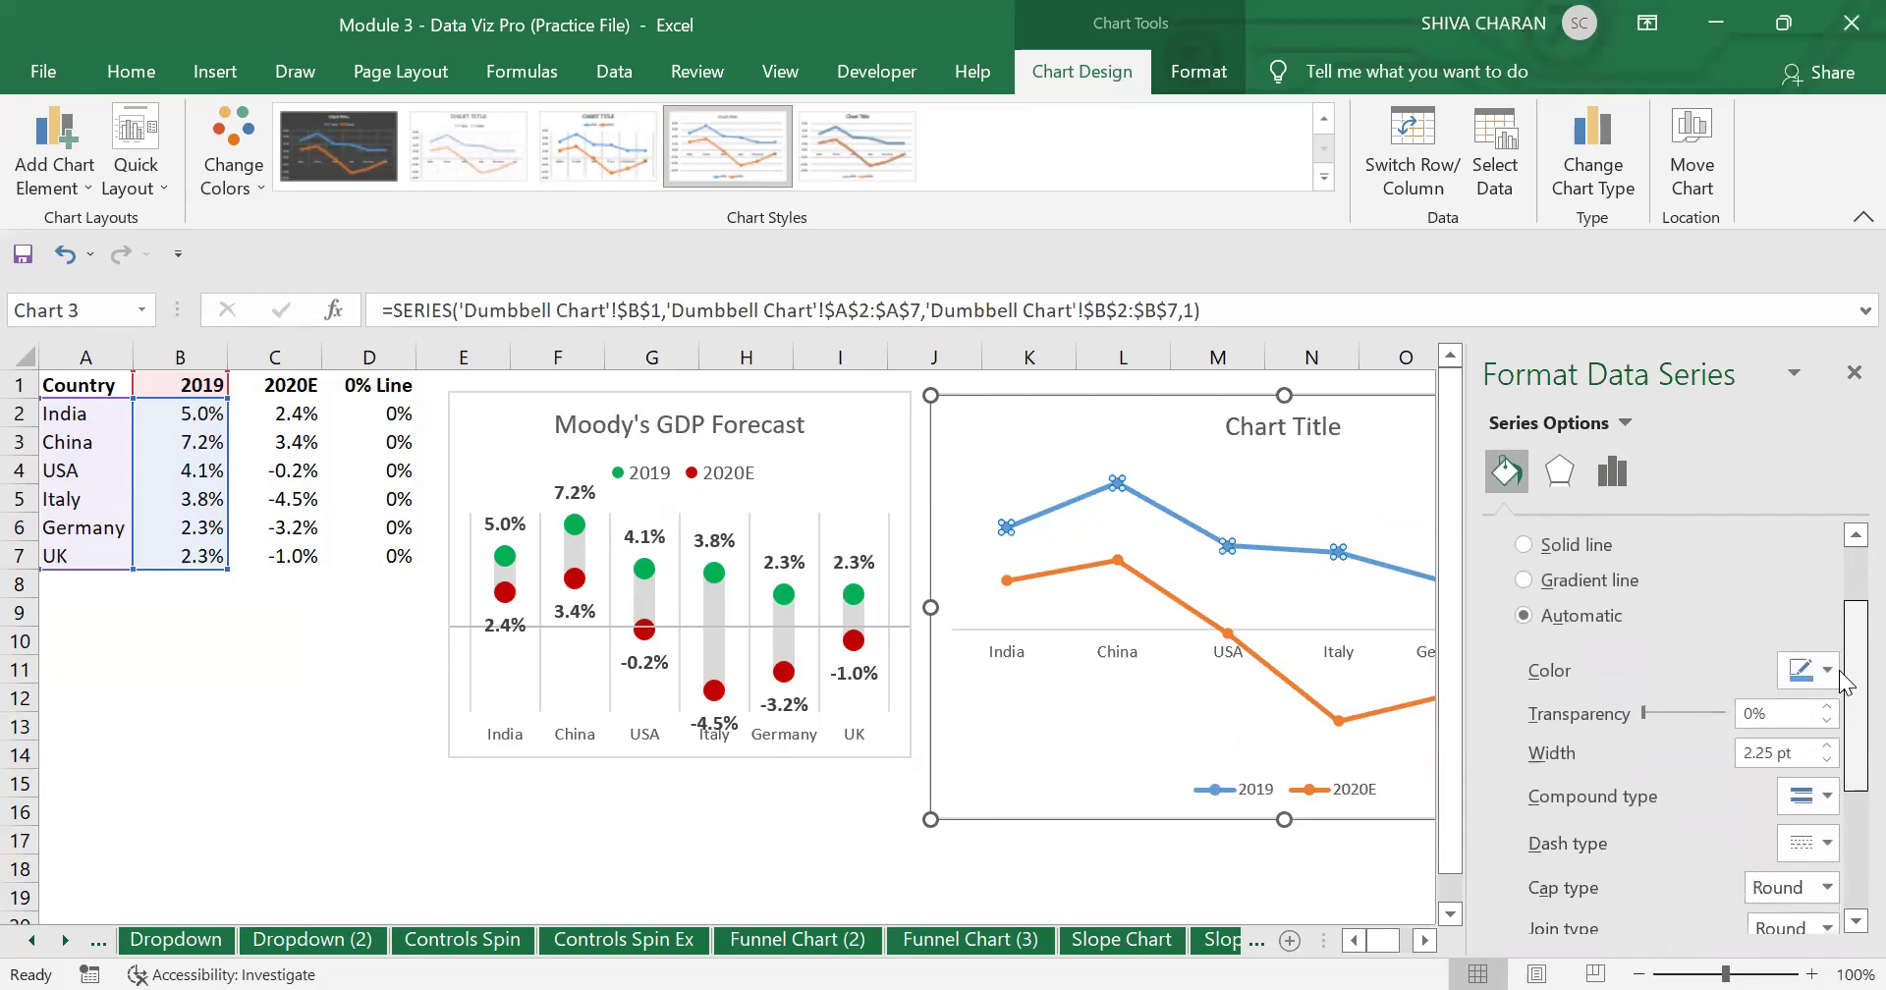
scroll(1828, 673, "up", 2)
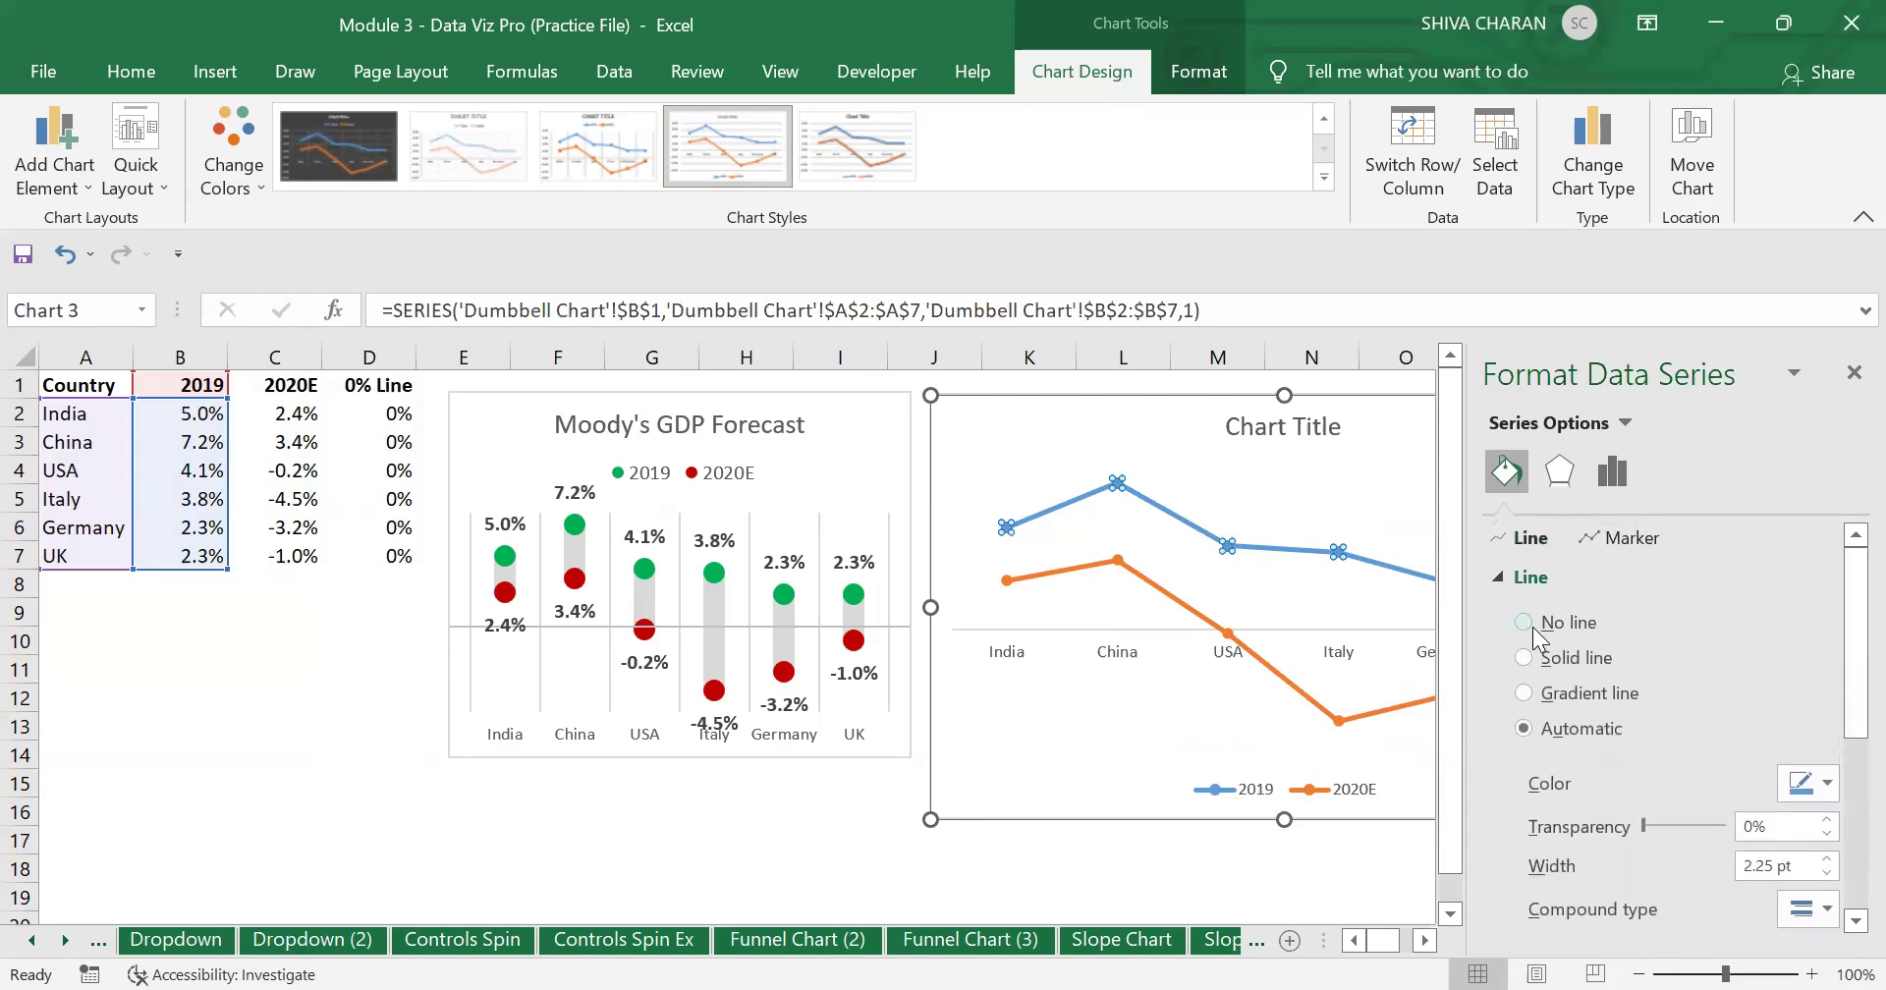
left_click(1816, 798)
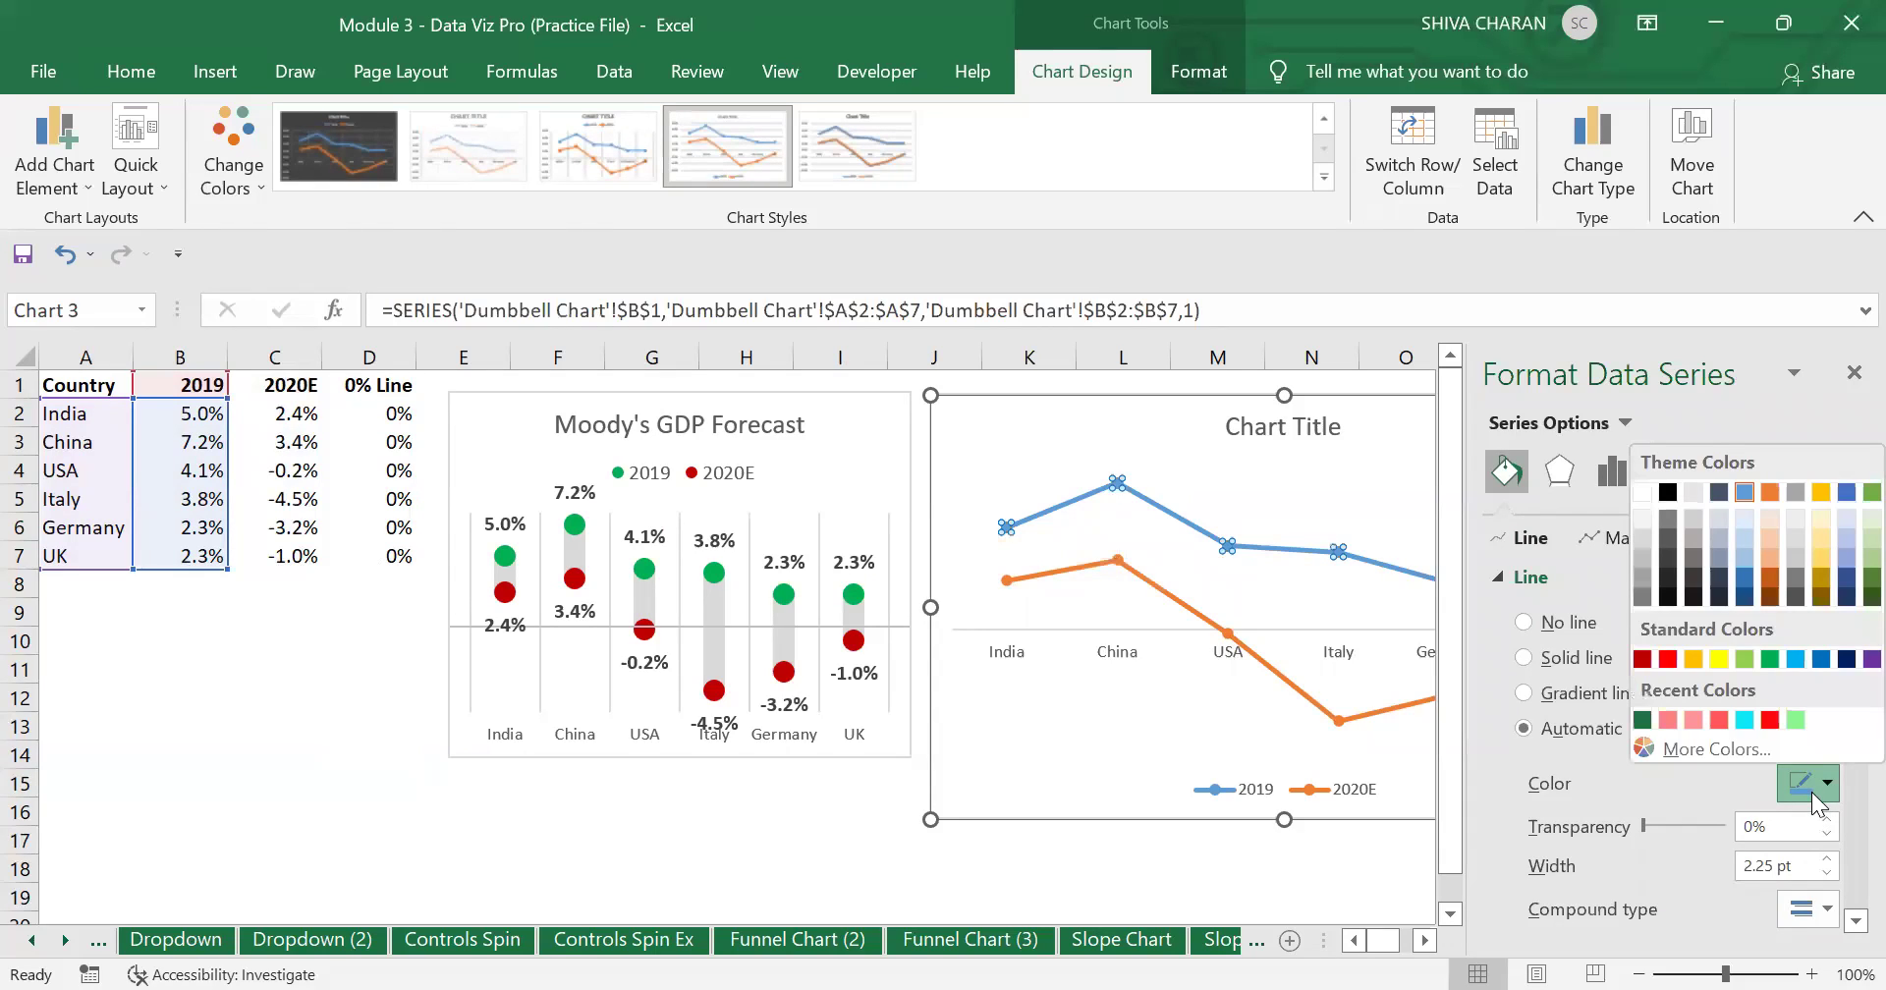
left_click(1476, 778)
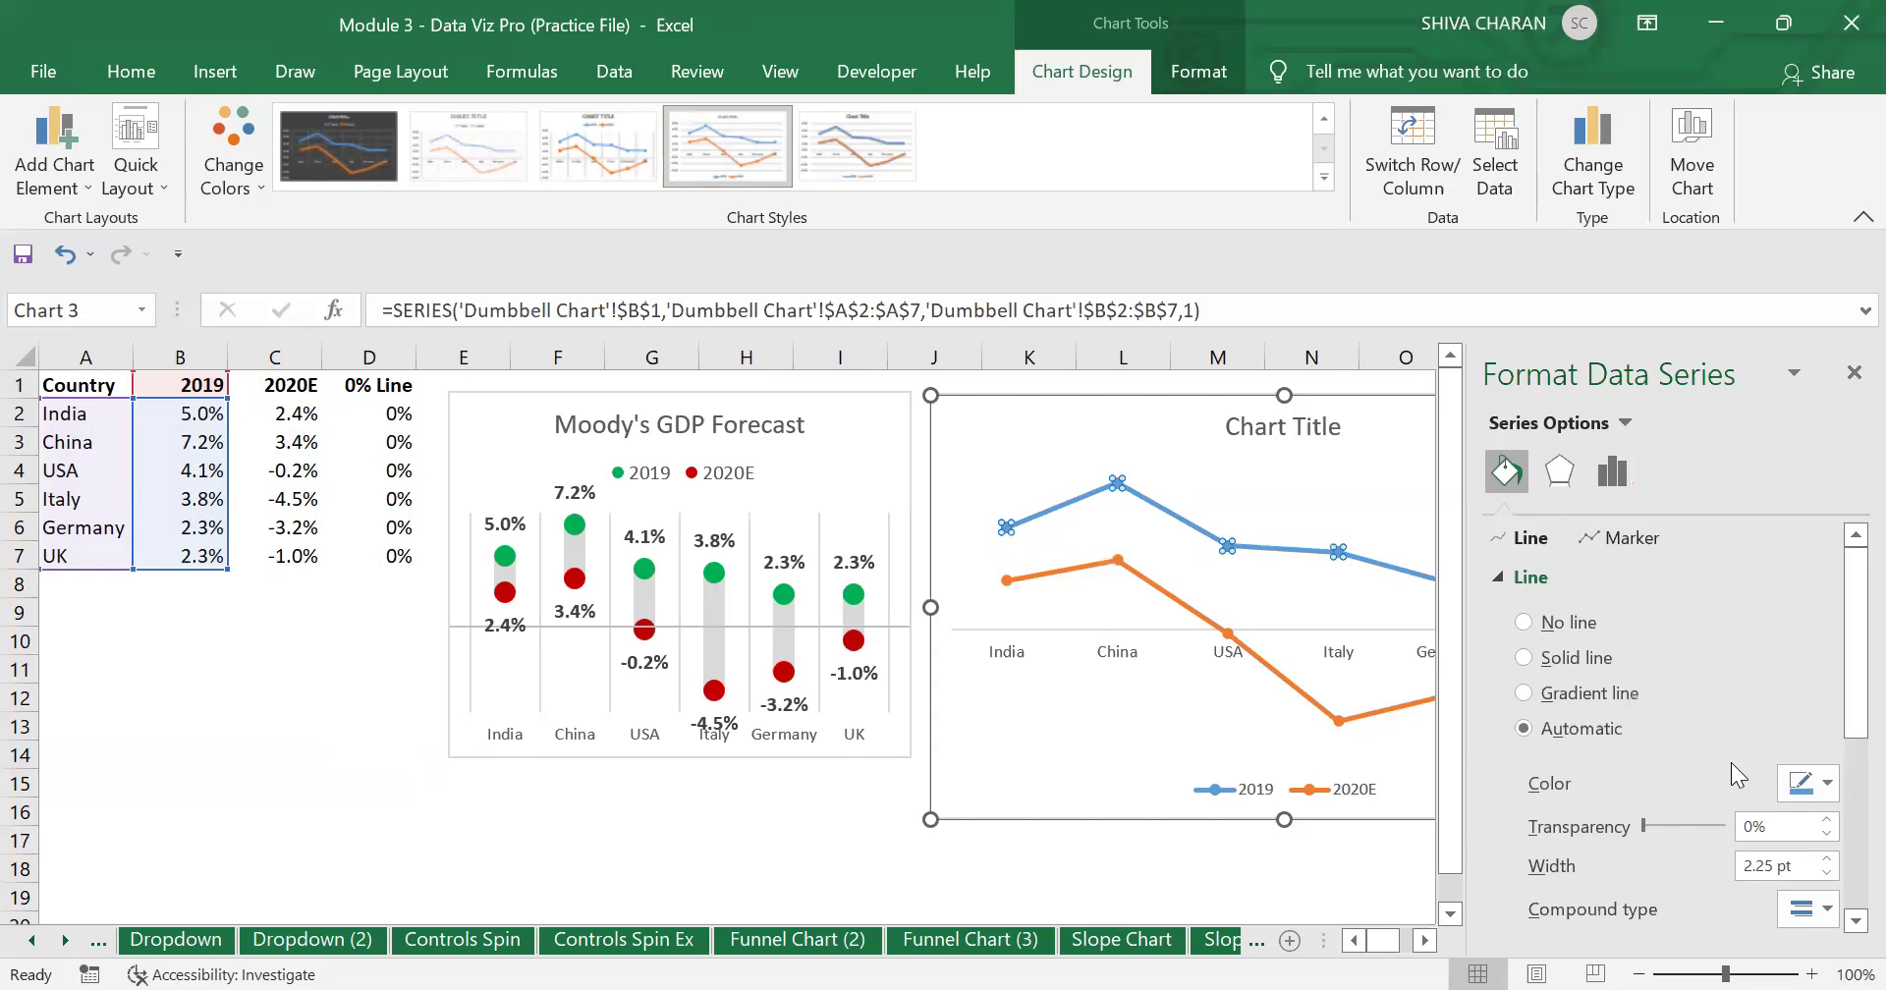
left_click(1531, 629)
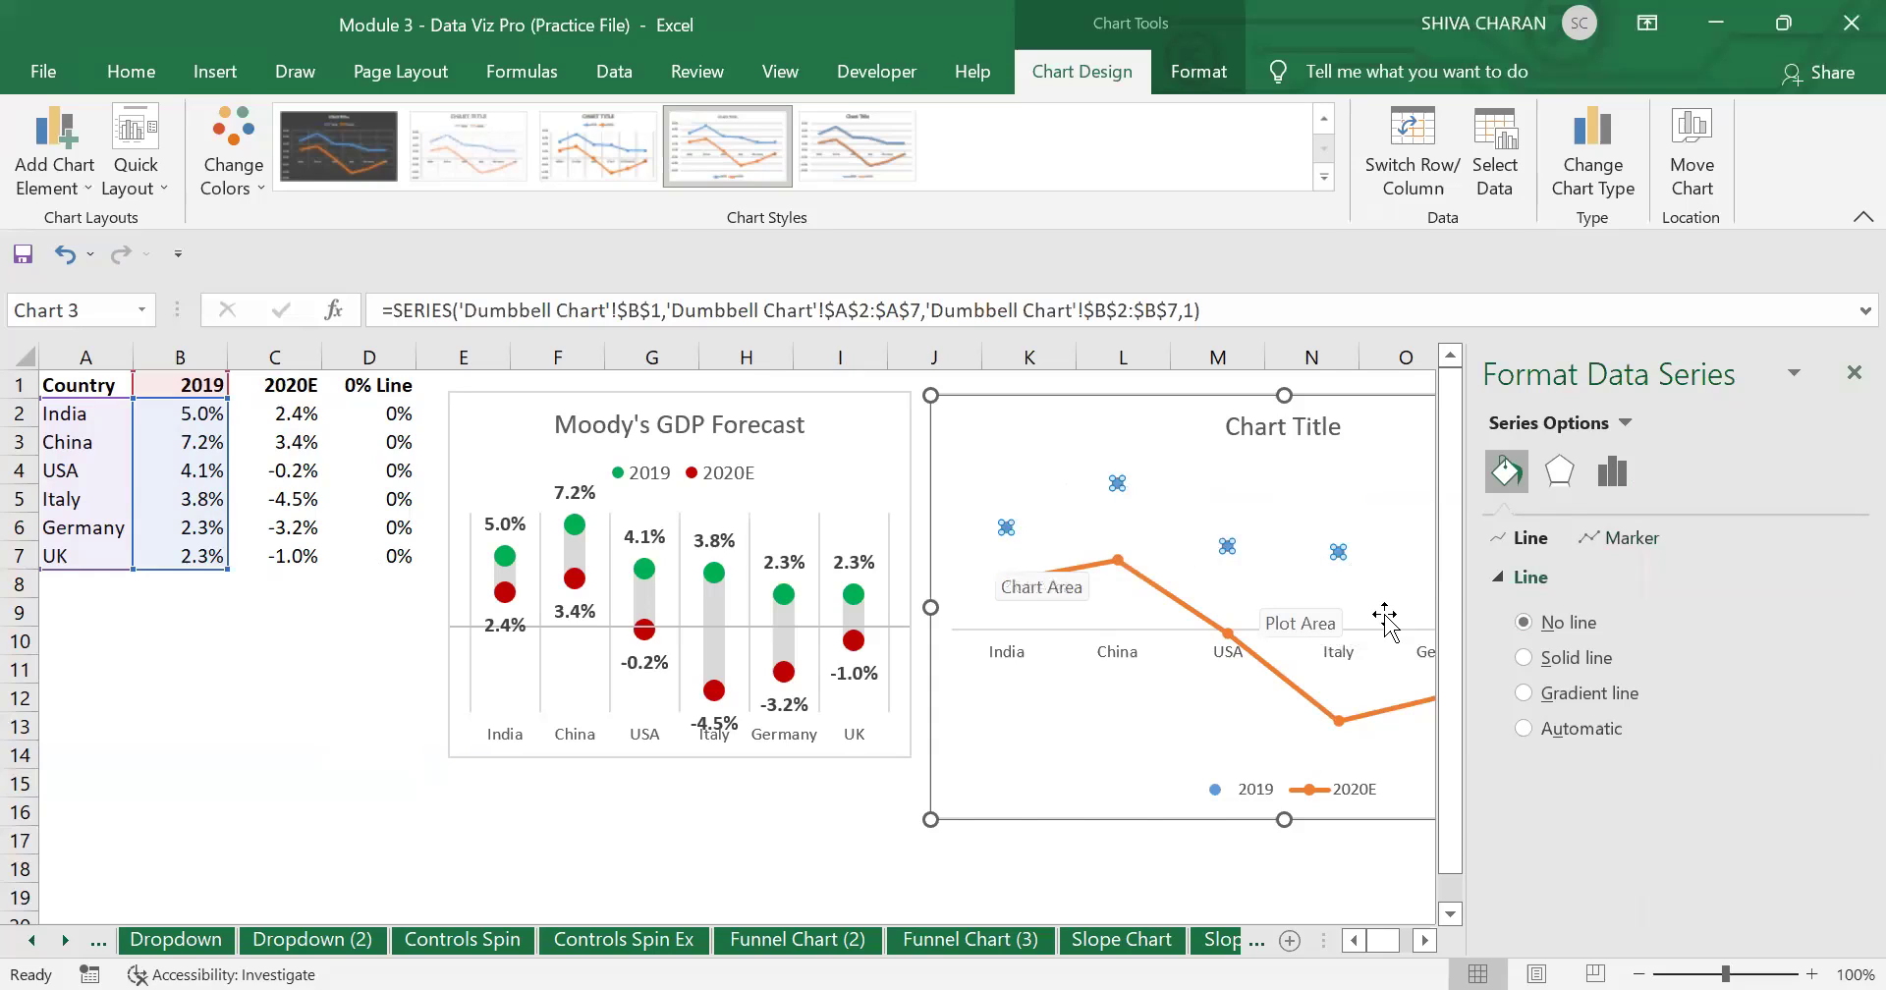
Change the 2019 series to built-in round markers with size 10.
left_click(1633, 540)
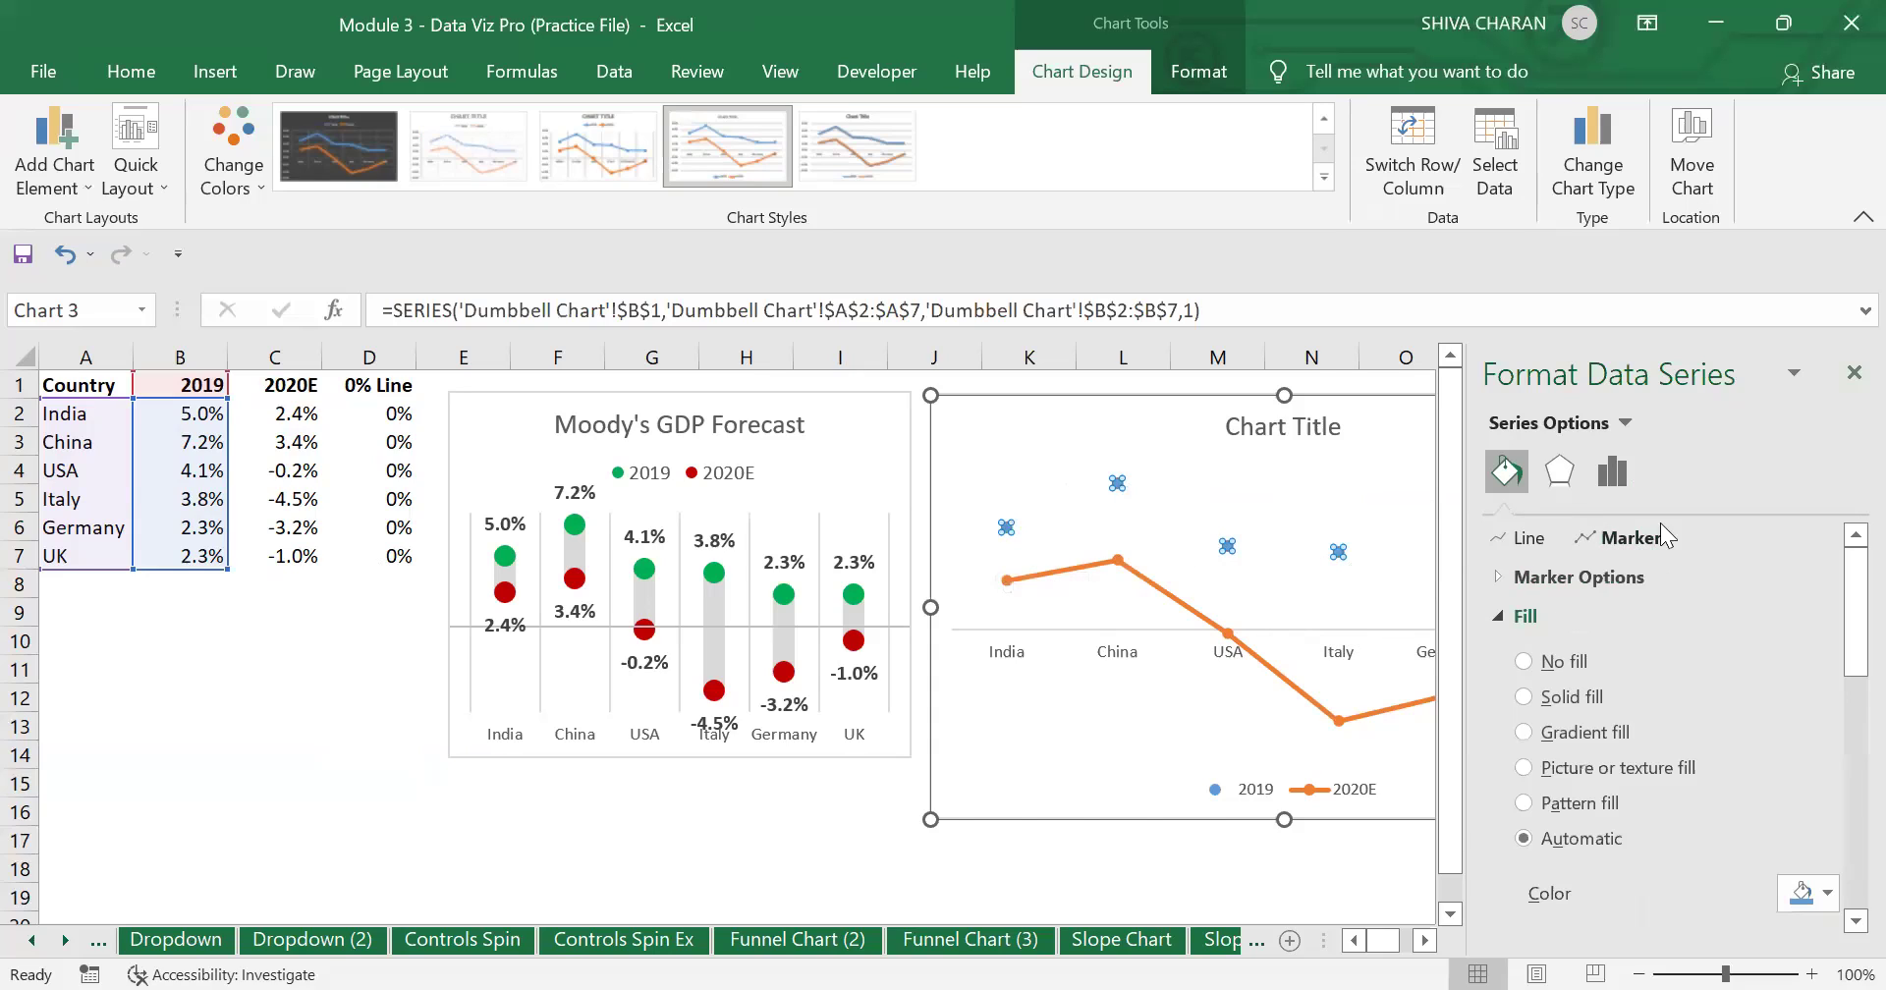
left_click(1629, 577)
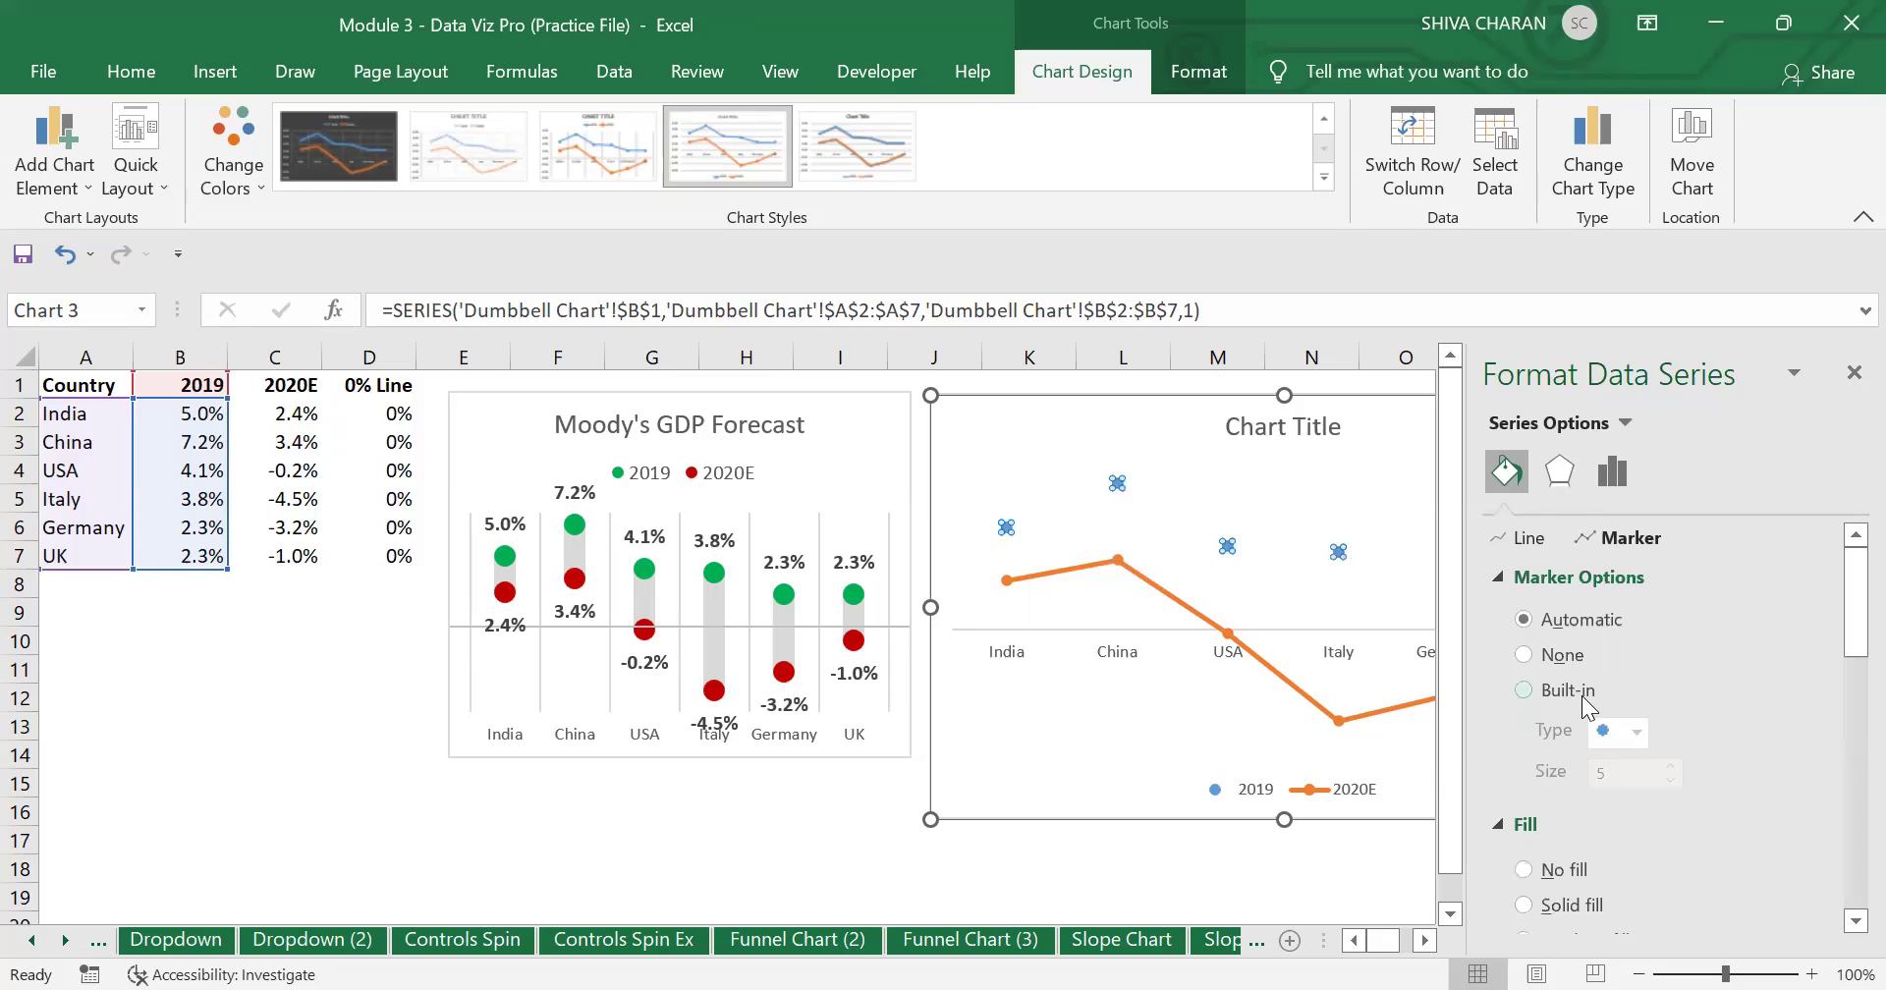
left_click(1523, 690)
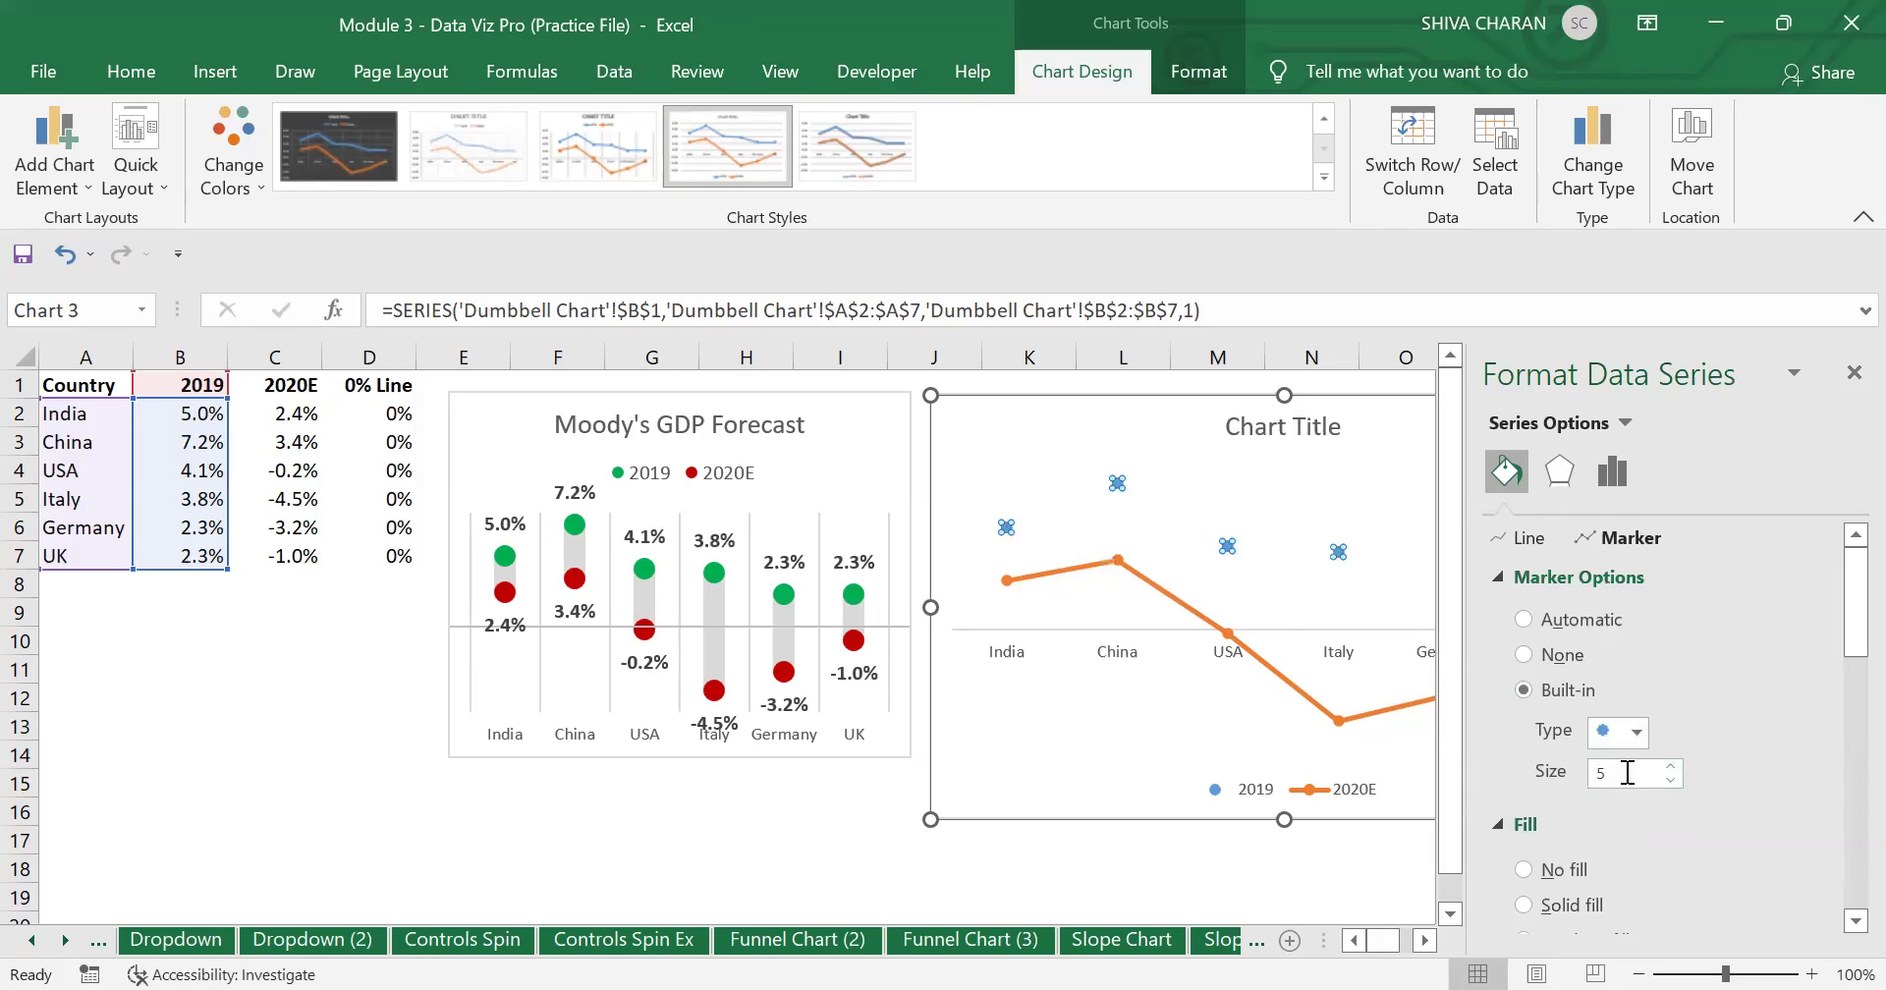
type("10")
key("Return")
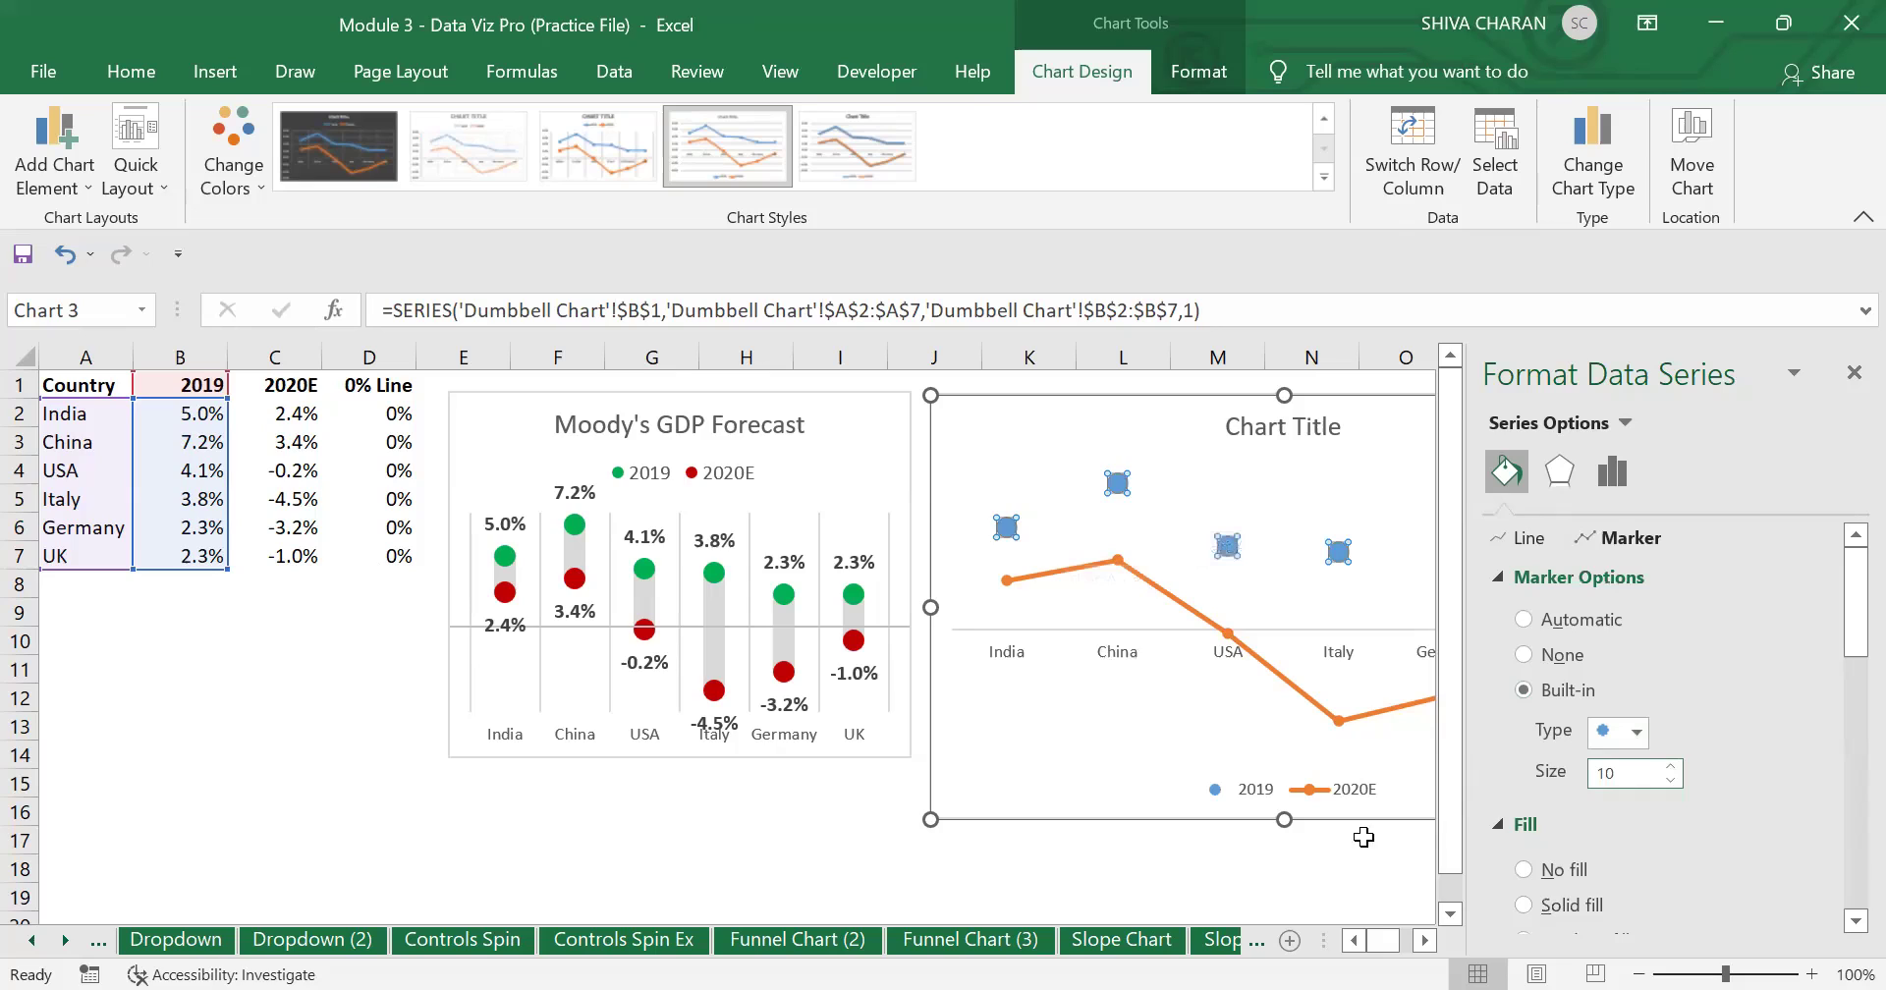
Fill the 2019 series markers with solid dark green and close the series formatting options.
left_click(1424, 941)
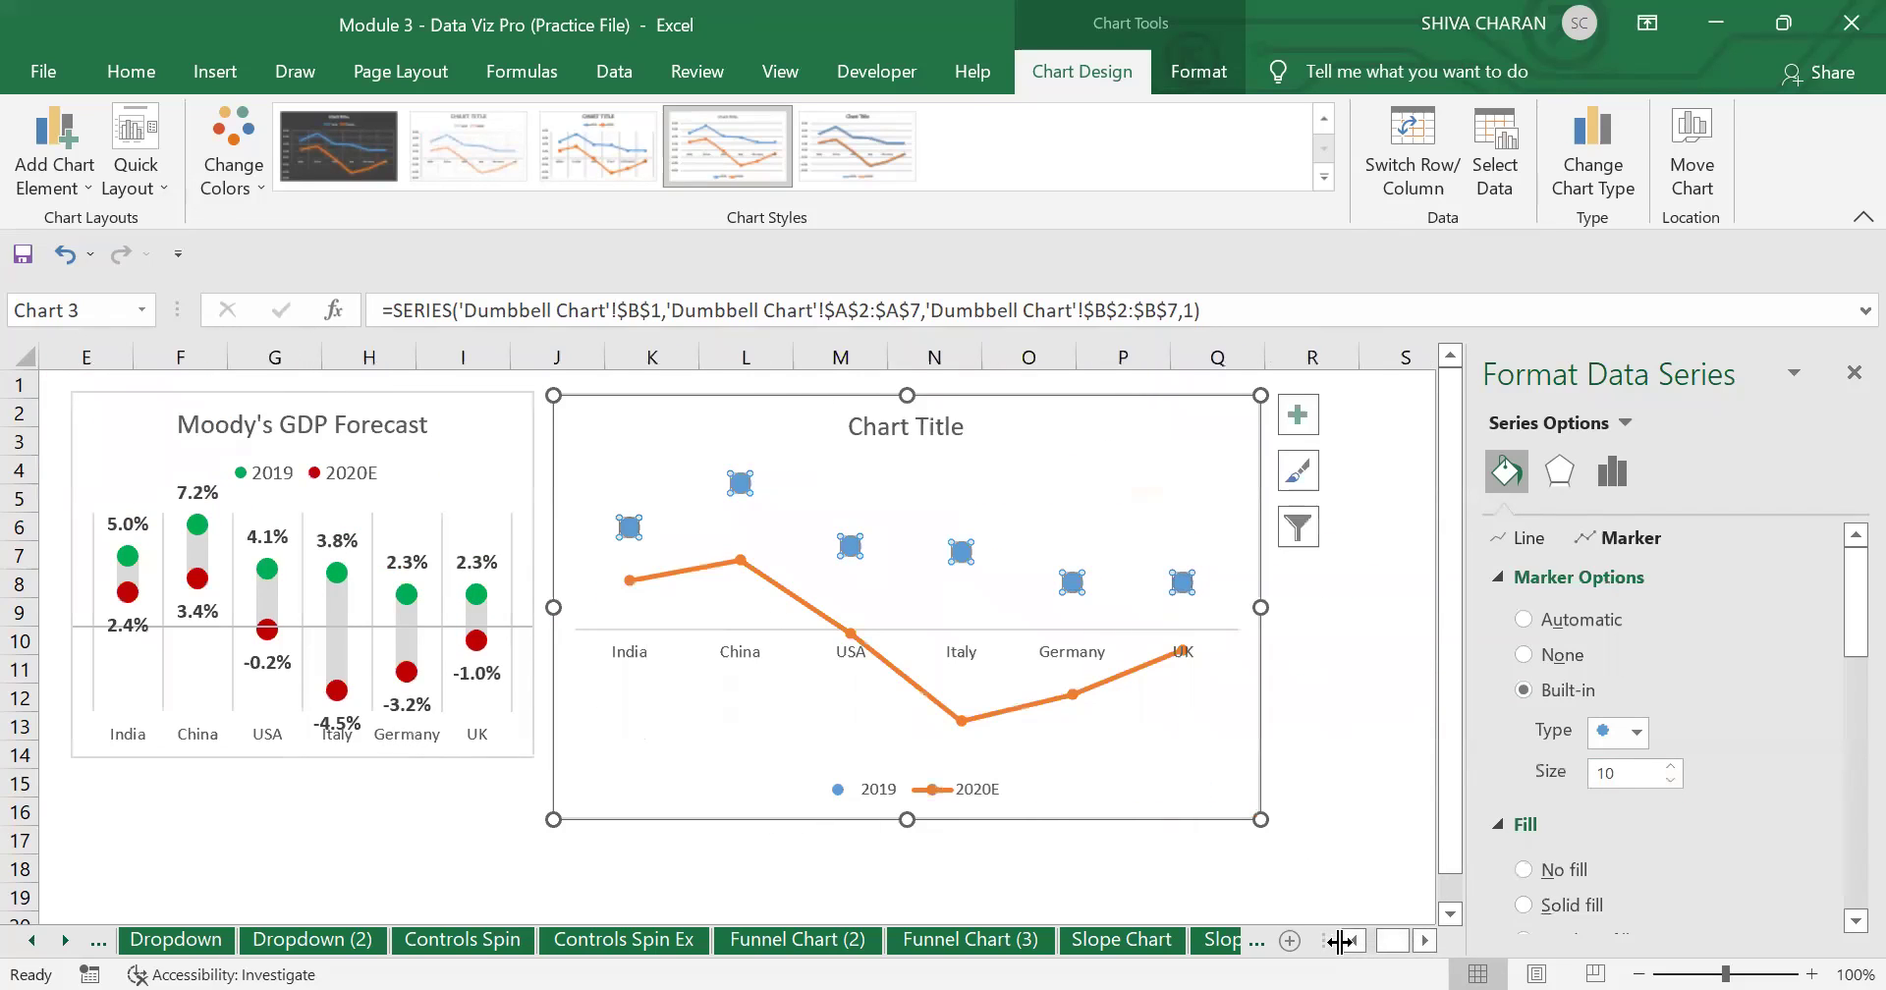
scroll(1120, 592, "right", 1)
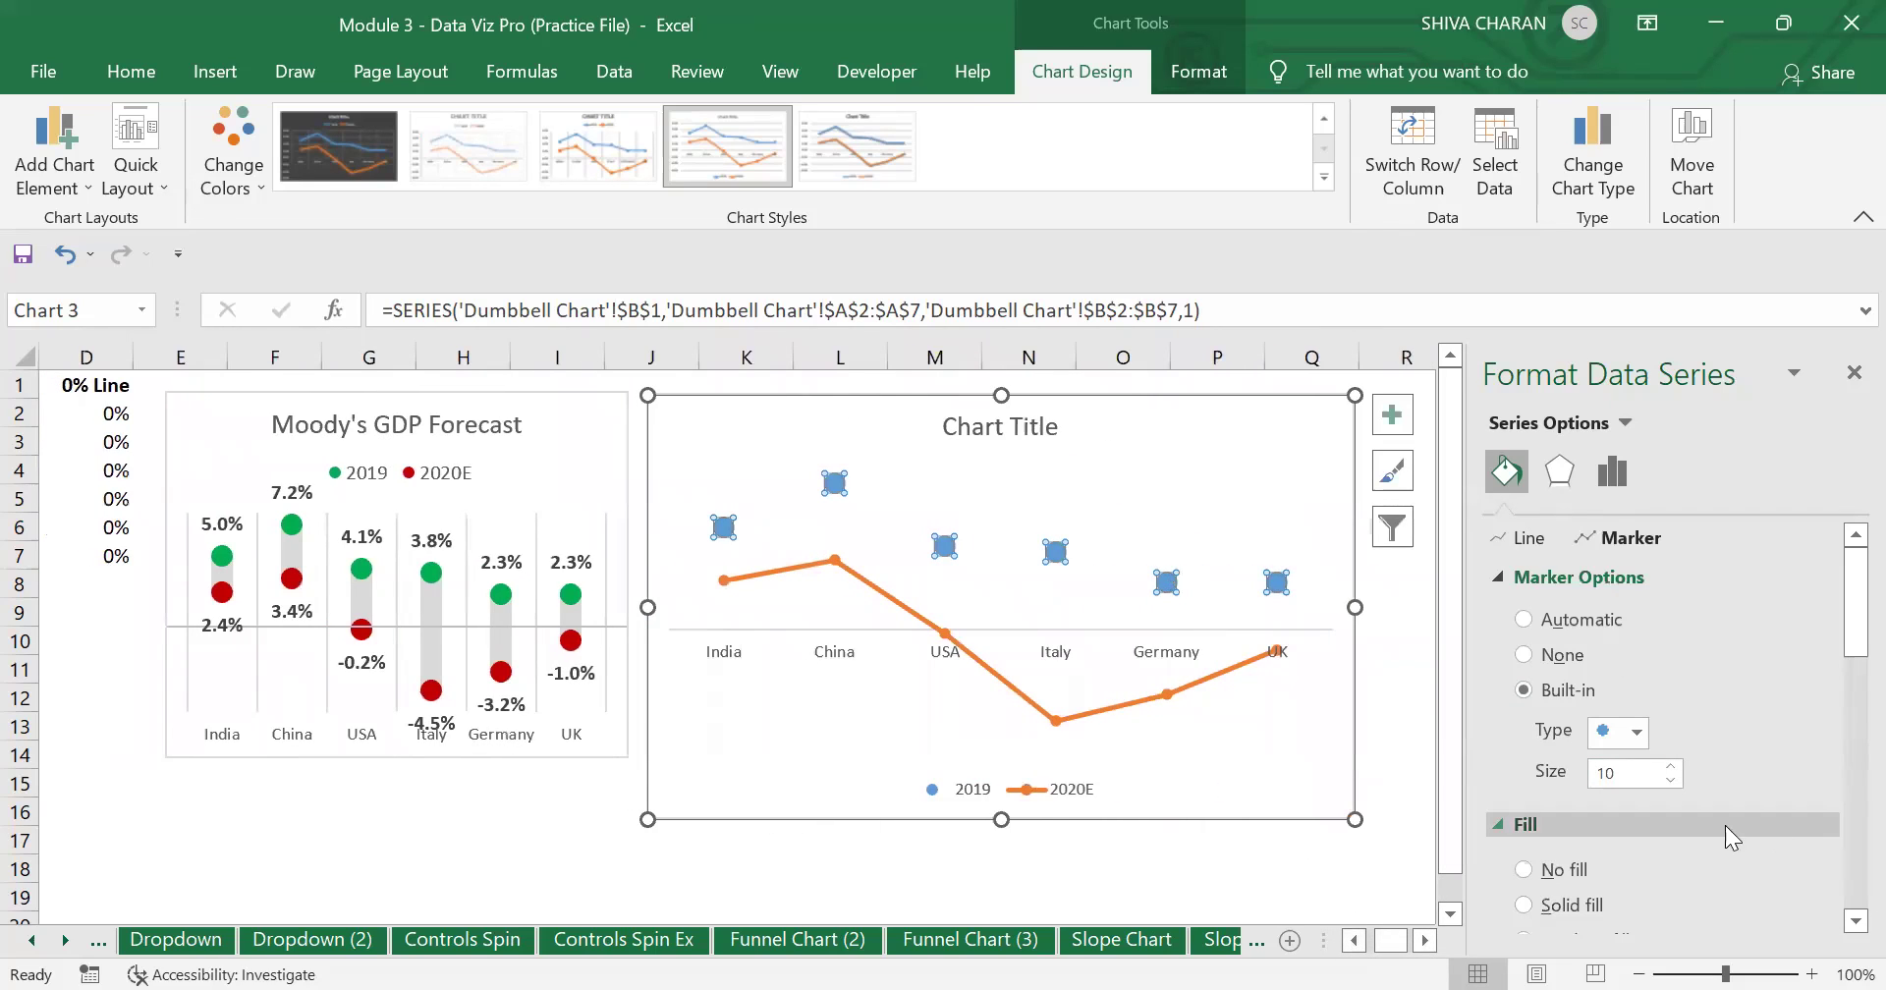
scroll(1690, 815, "down", 3)
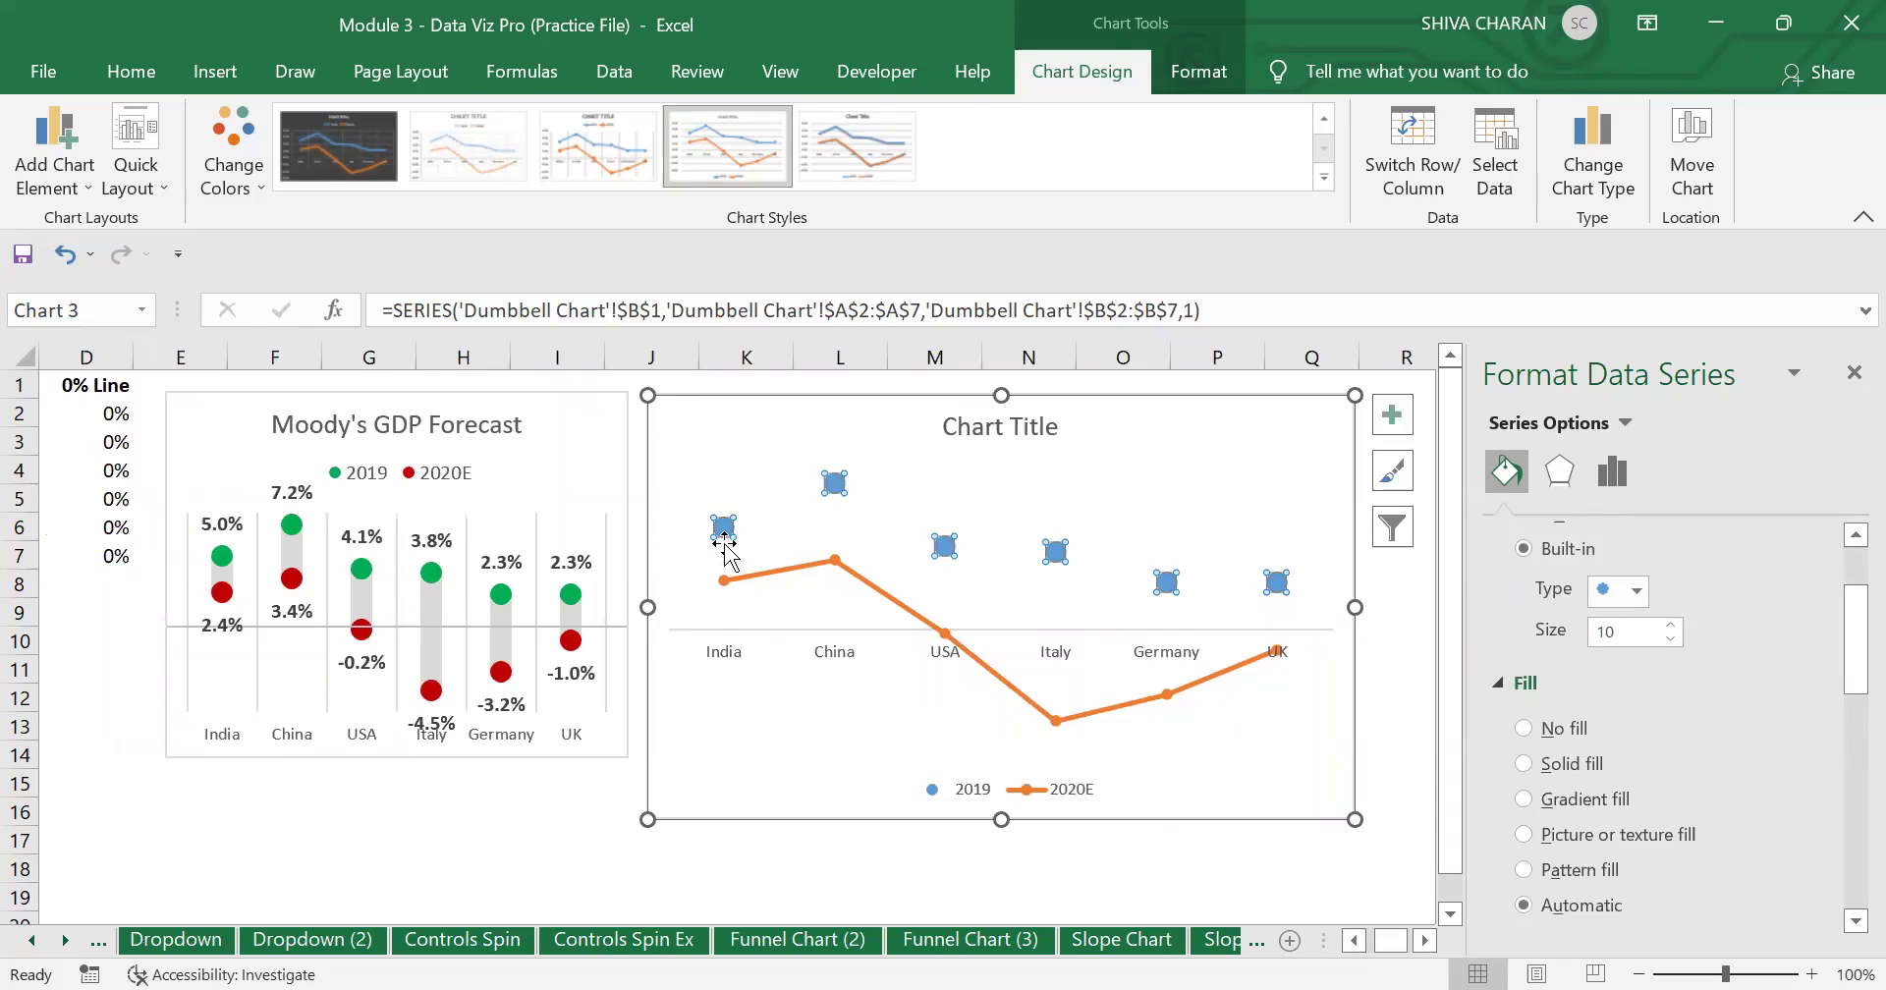
scroll(1761, 786, "down", 3)
scroll(1760, 774, "down", 2)
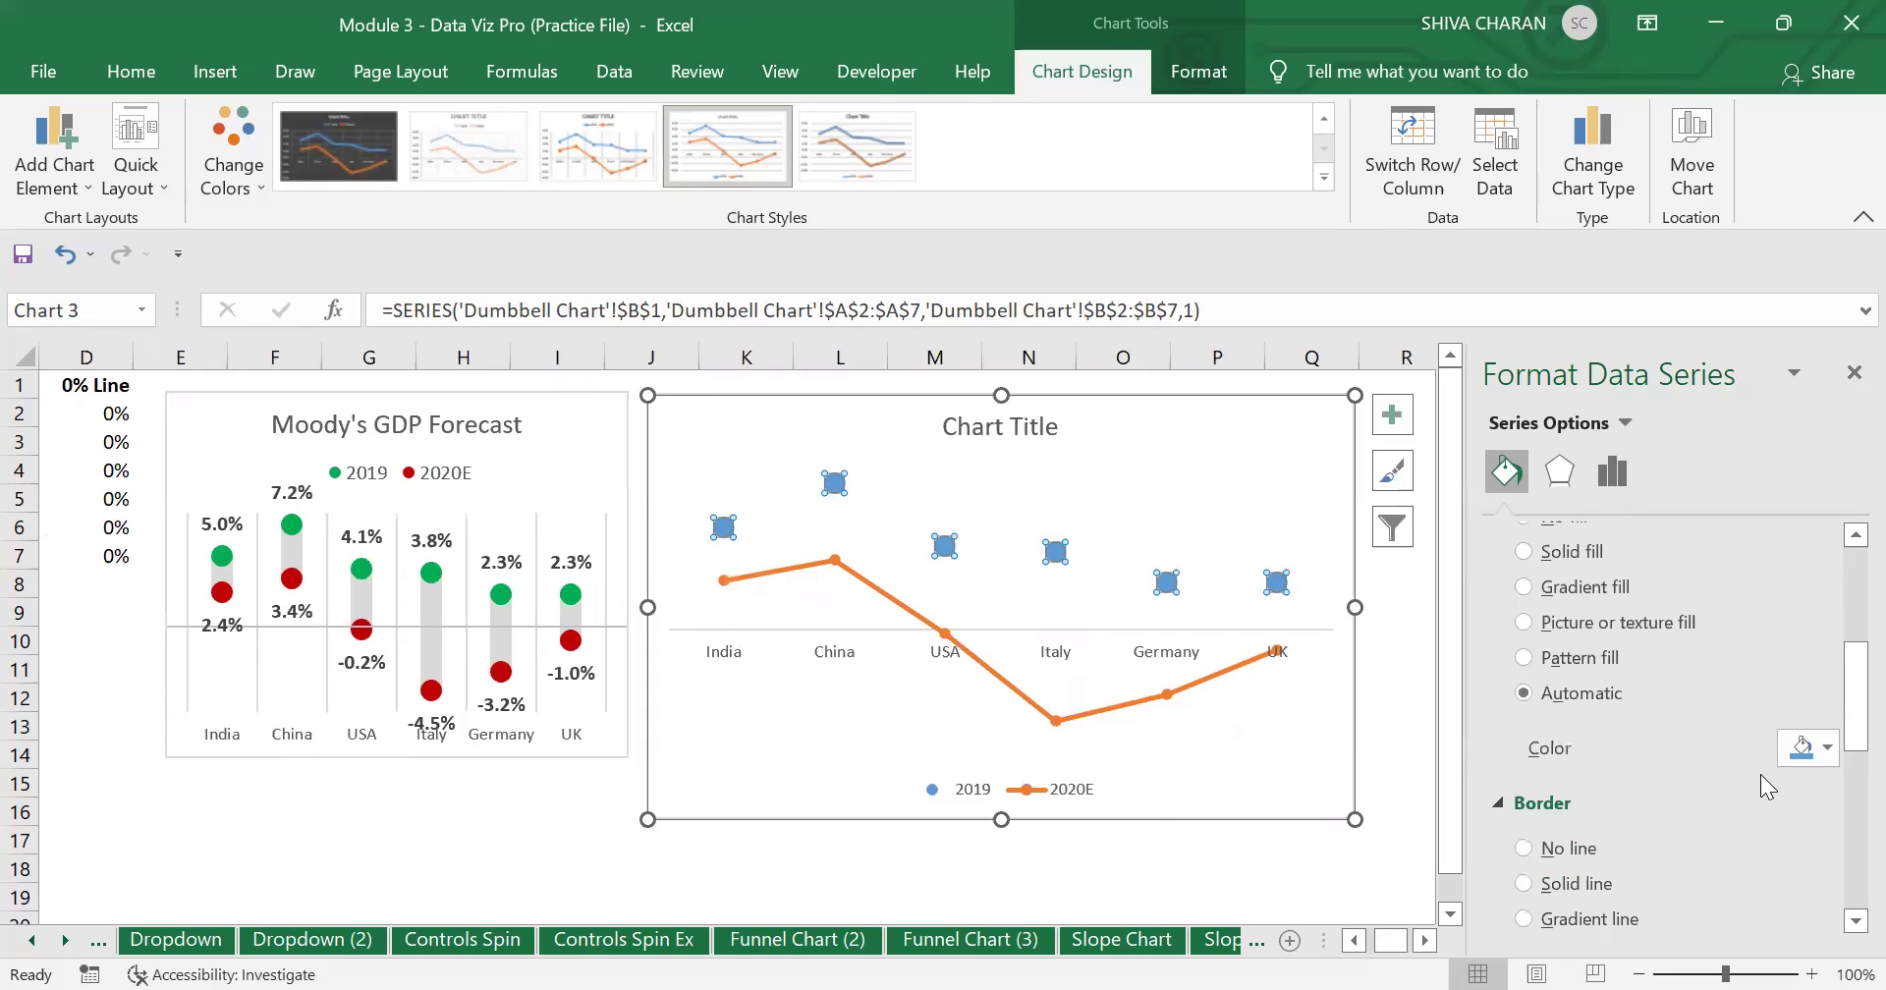
left_click(1826, 749)
left_click(1642, 685)
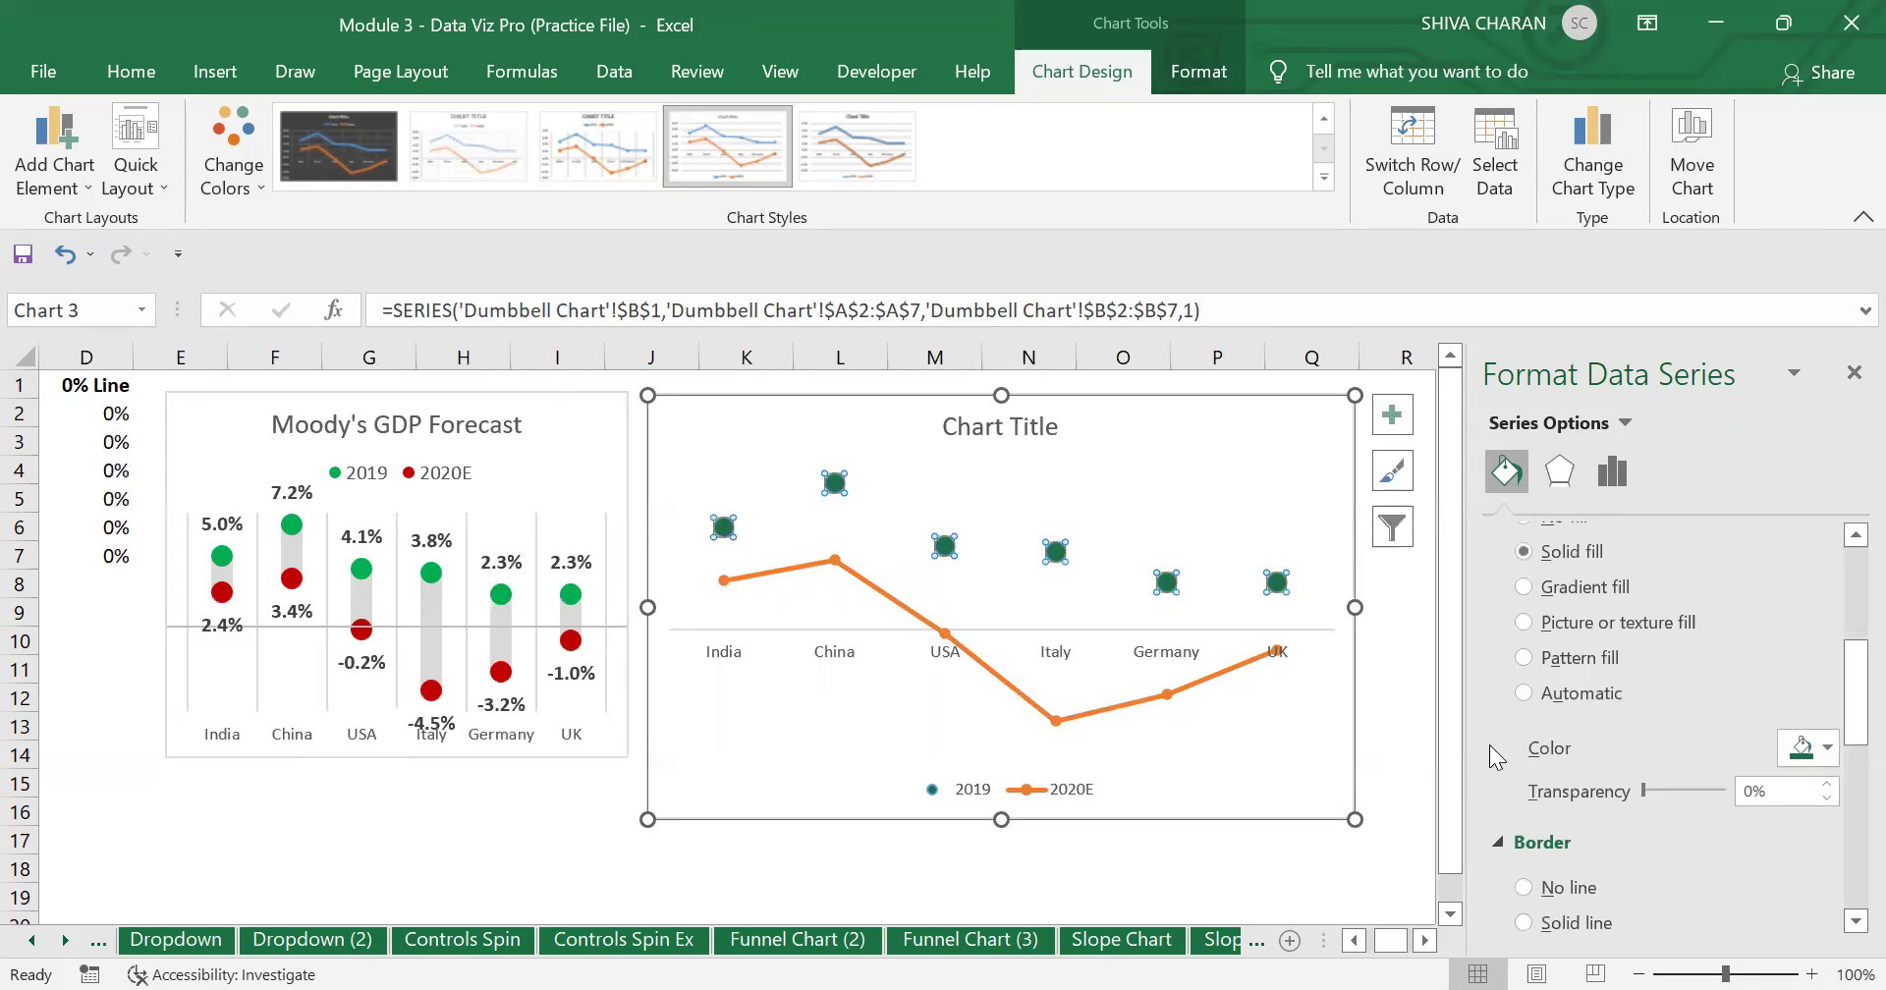
left_click(1852, 373)
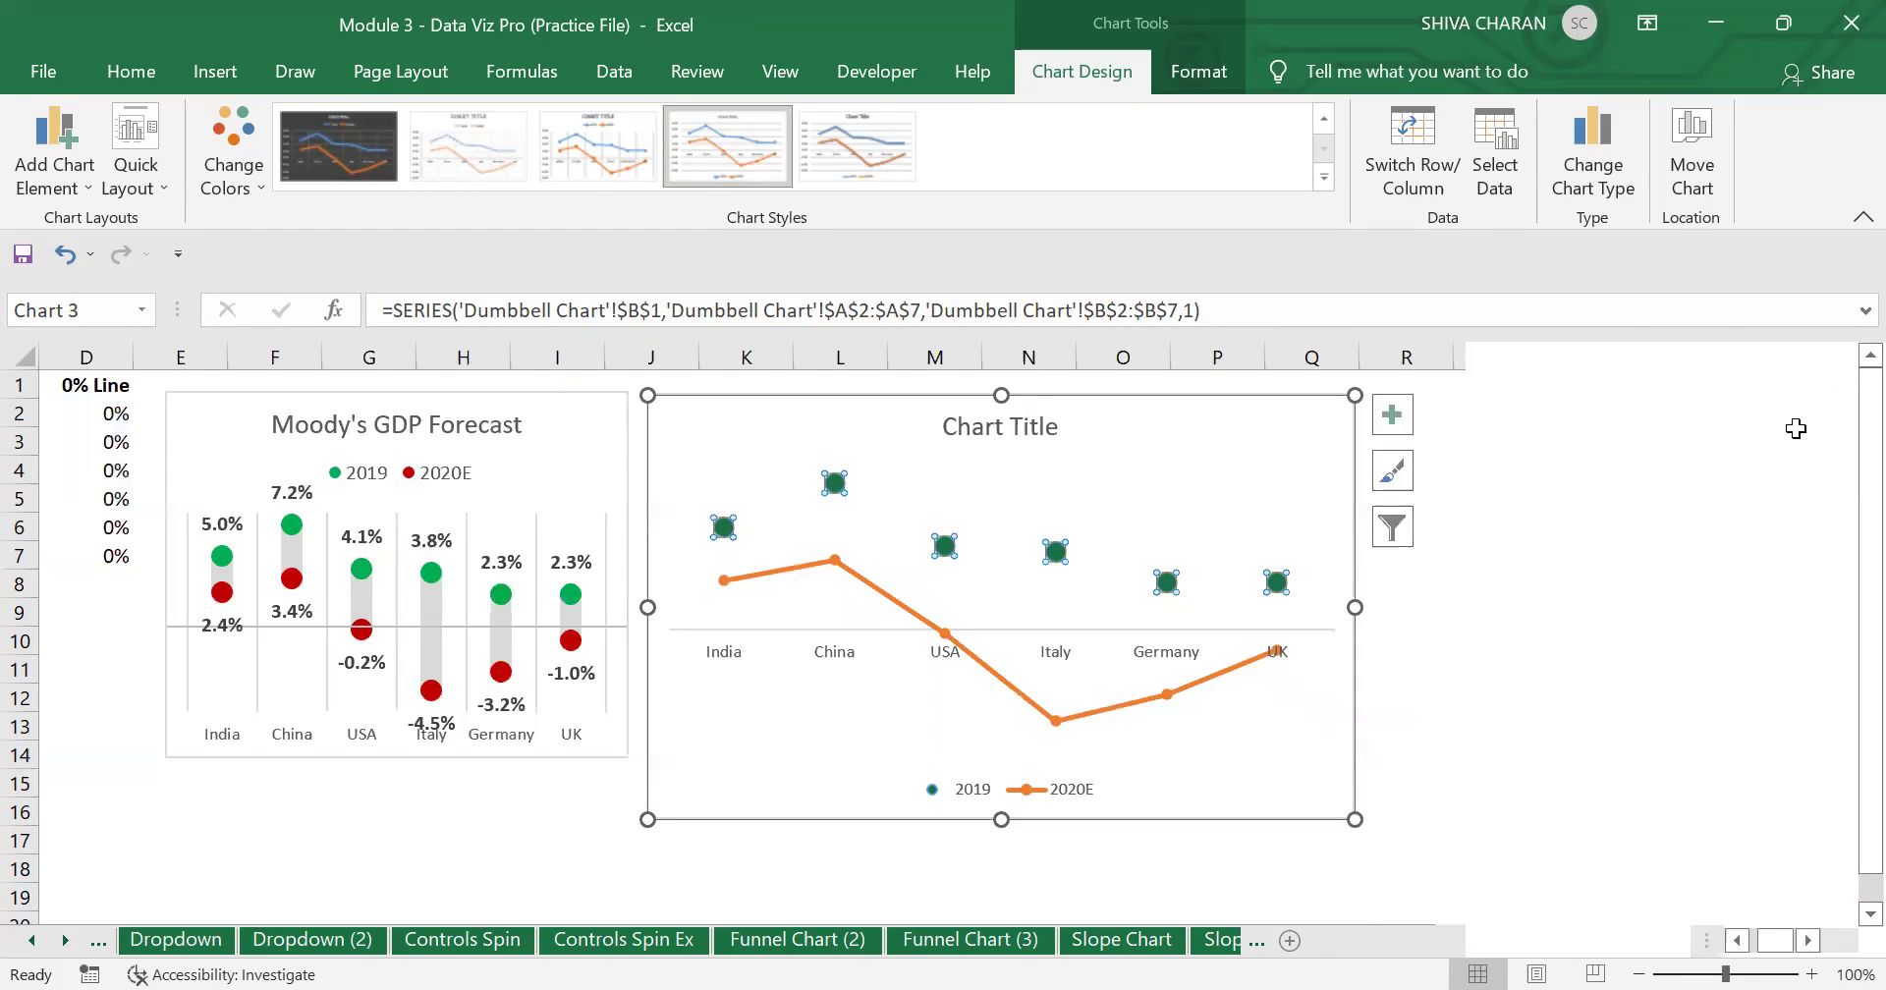
left_click(1639, 732)
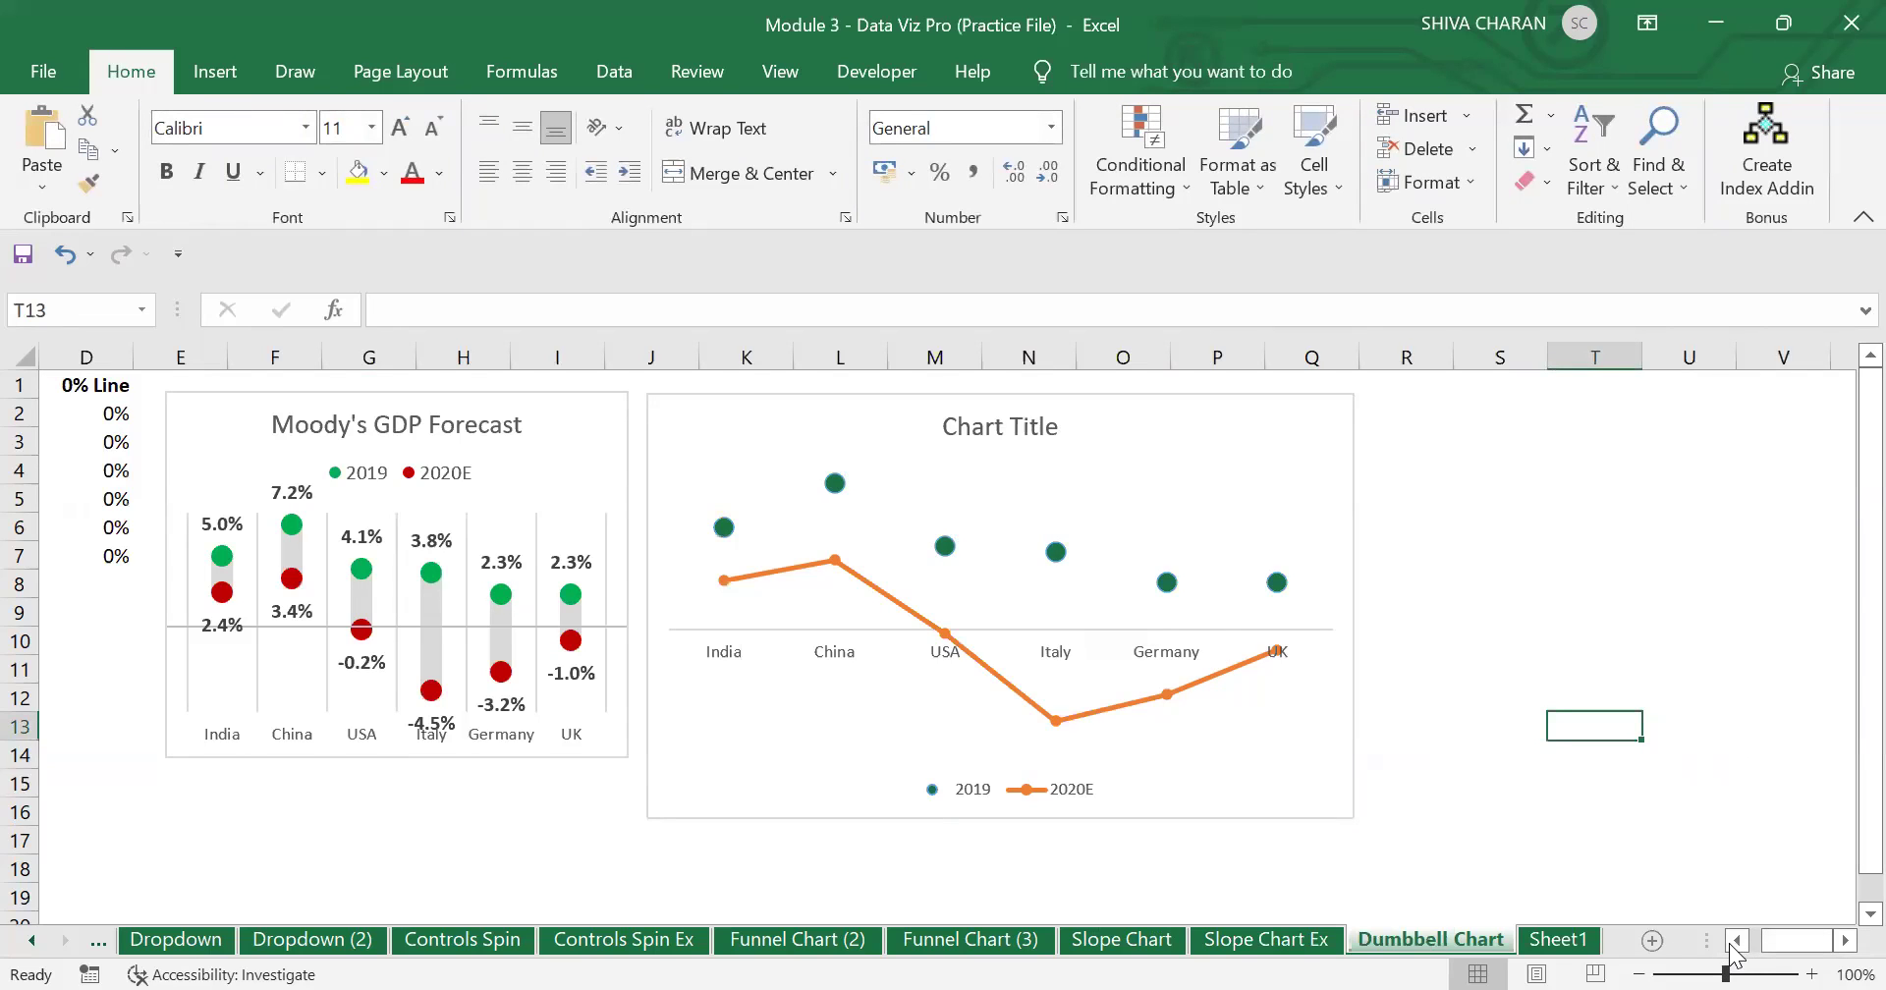
Inspect the 2019 markers up close and remove their border by setting it to No line.
left_click_drag(1726, 974, 1768, 951)
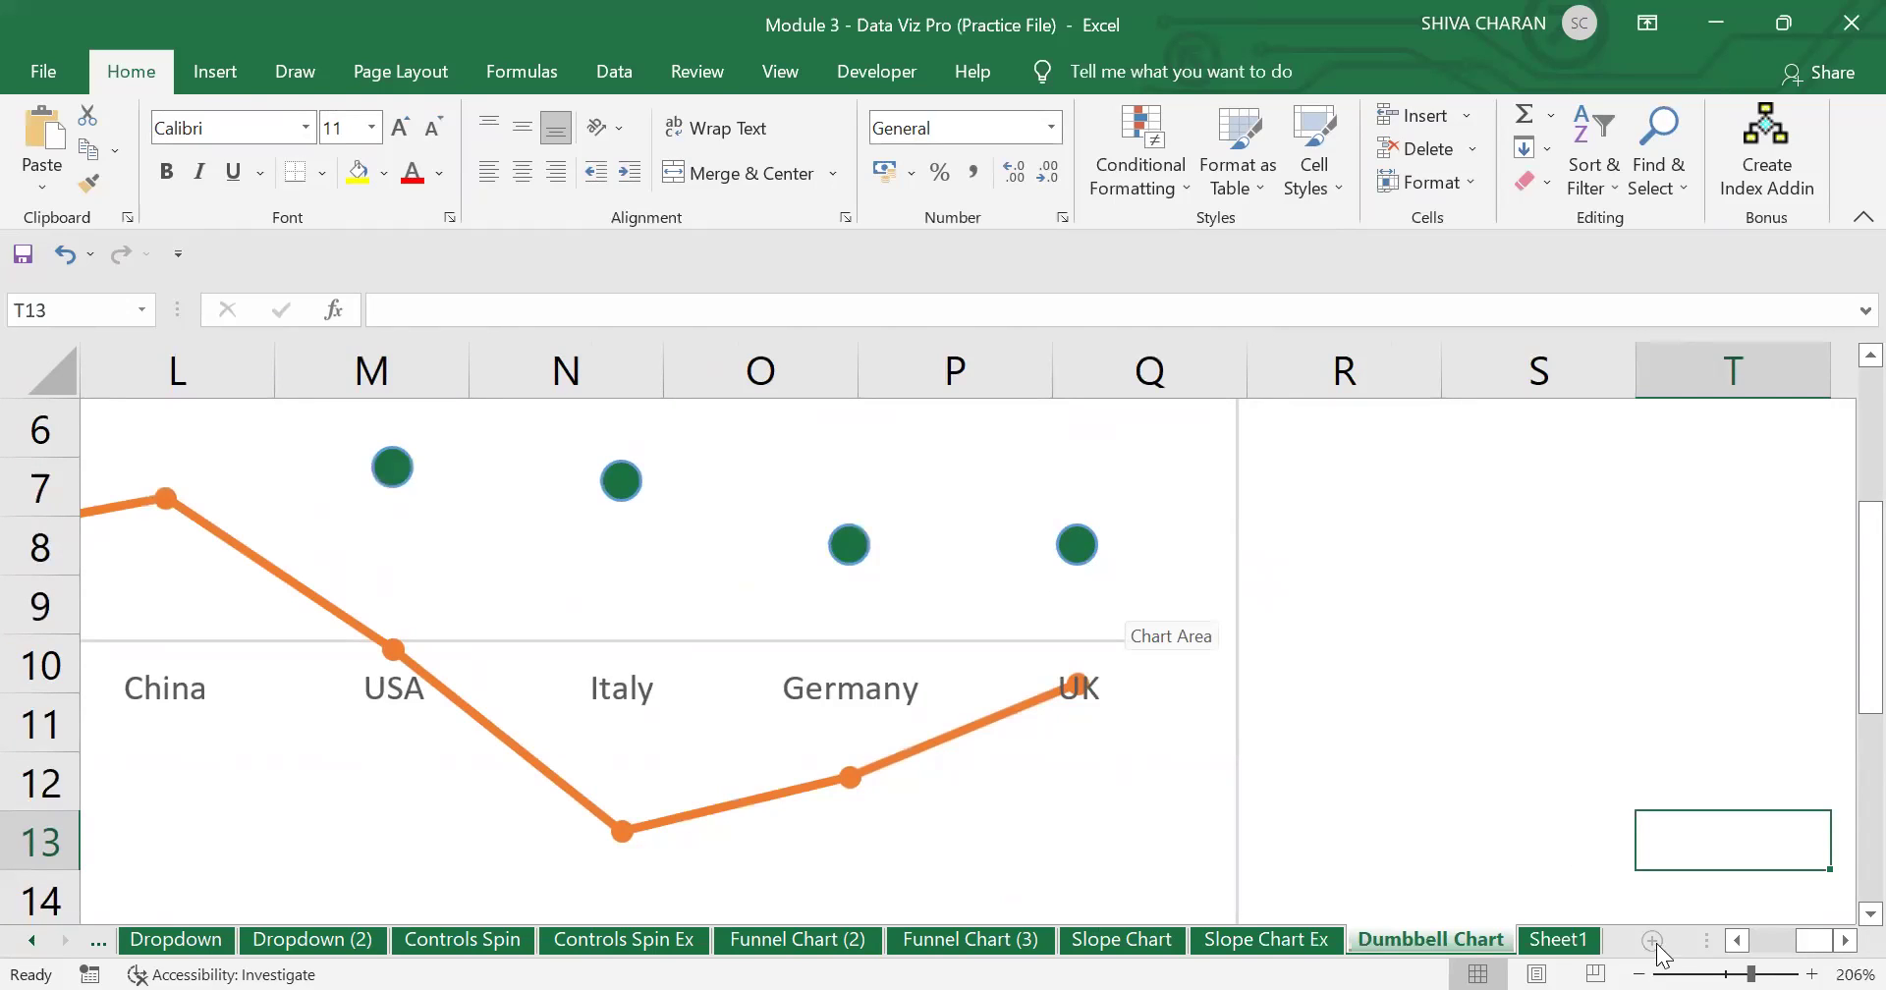
left_click(1725, 973)
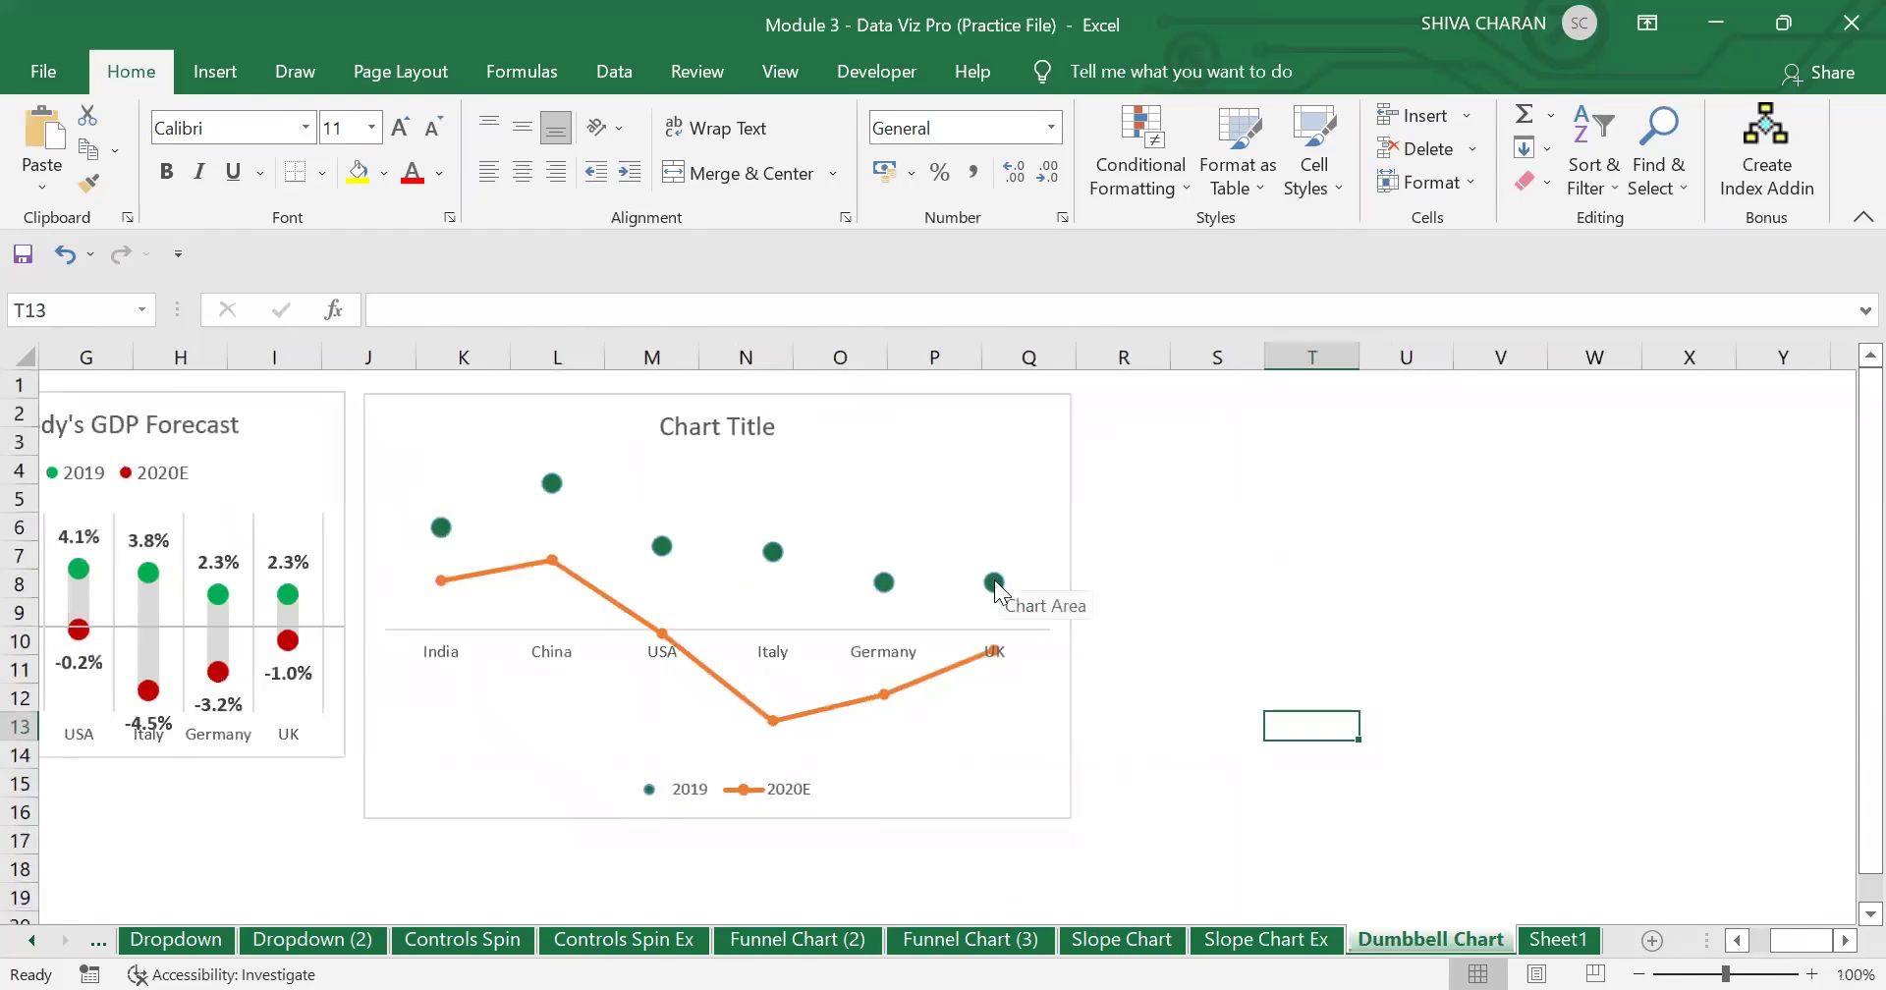
right_click(995, 584)
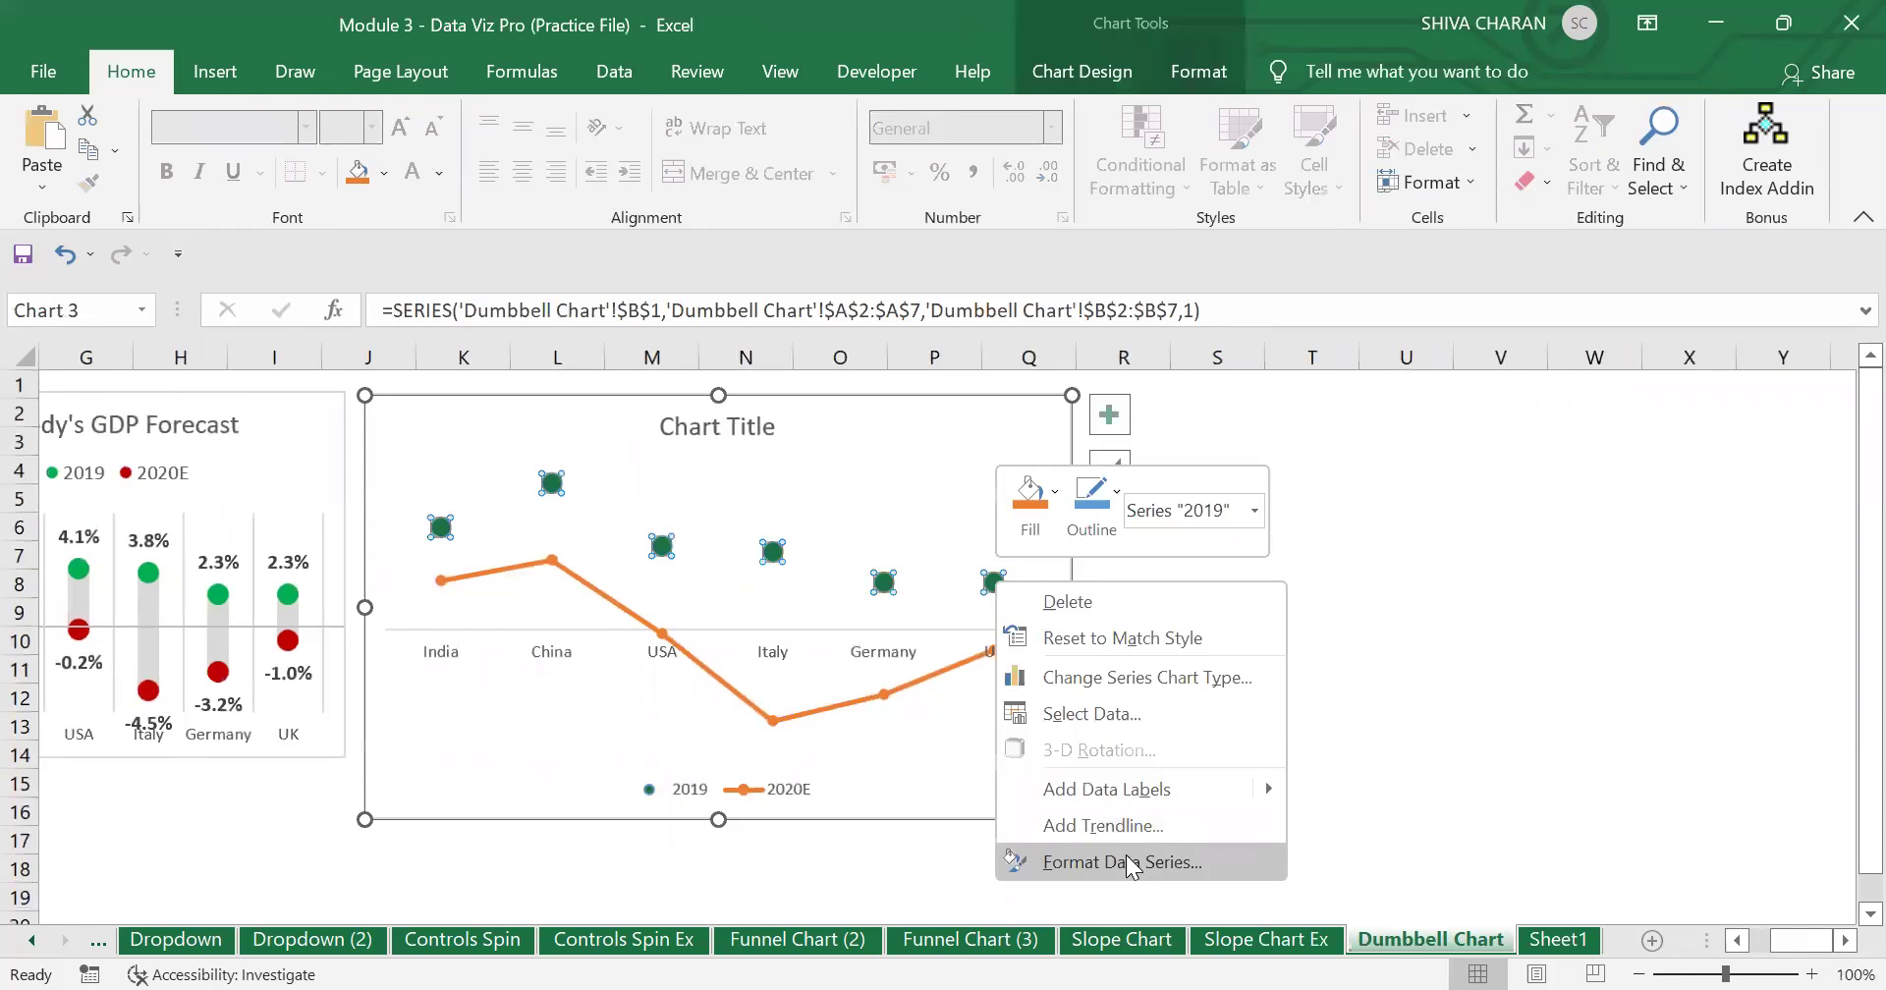
left_click(1129, 865)
left_click(1507, 471)
left_click(1592, 538)
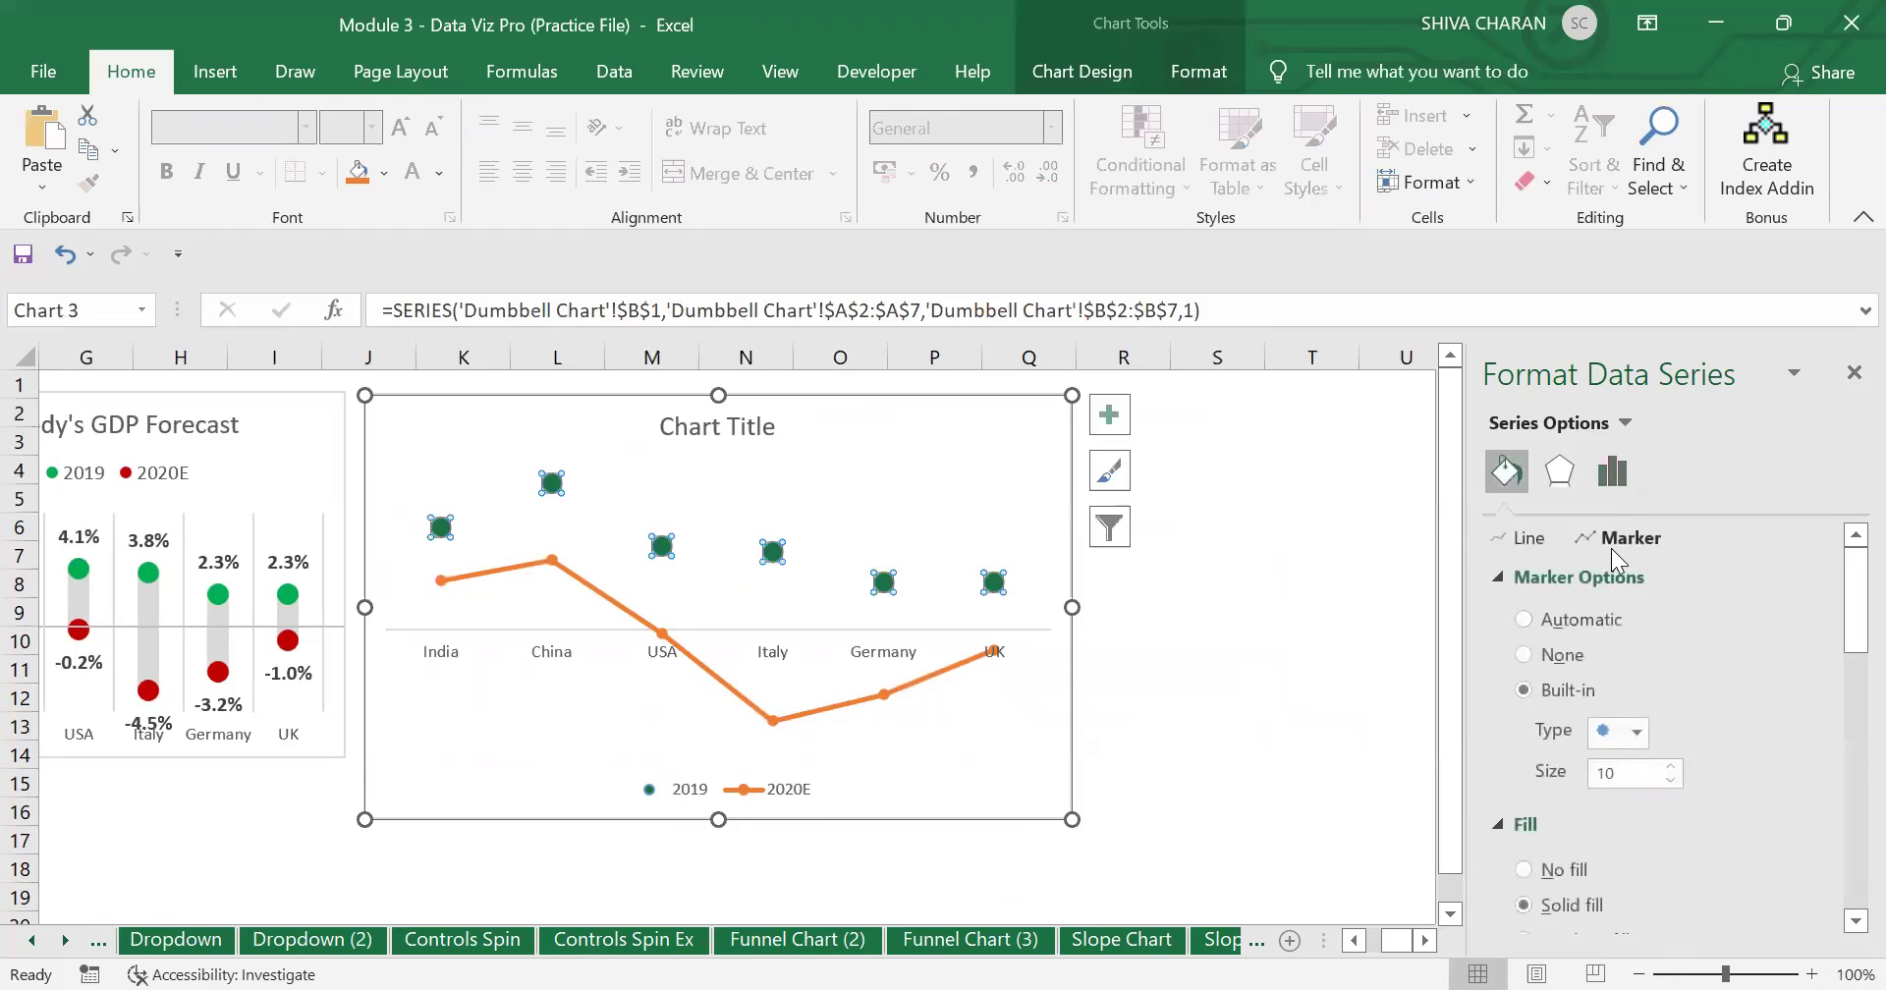
scroll(1810, 770, "down", 3)
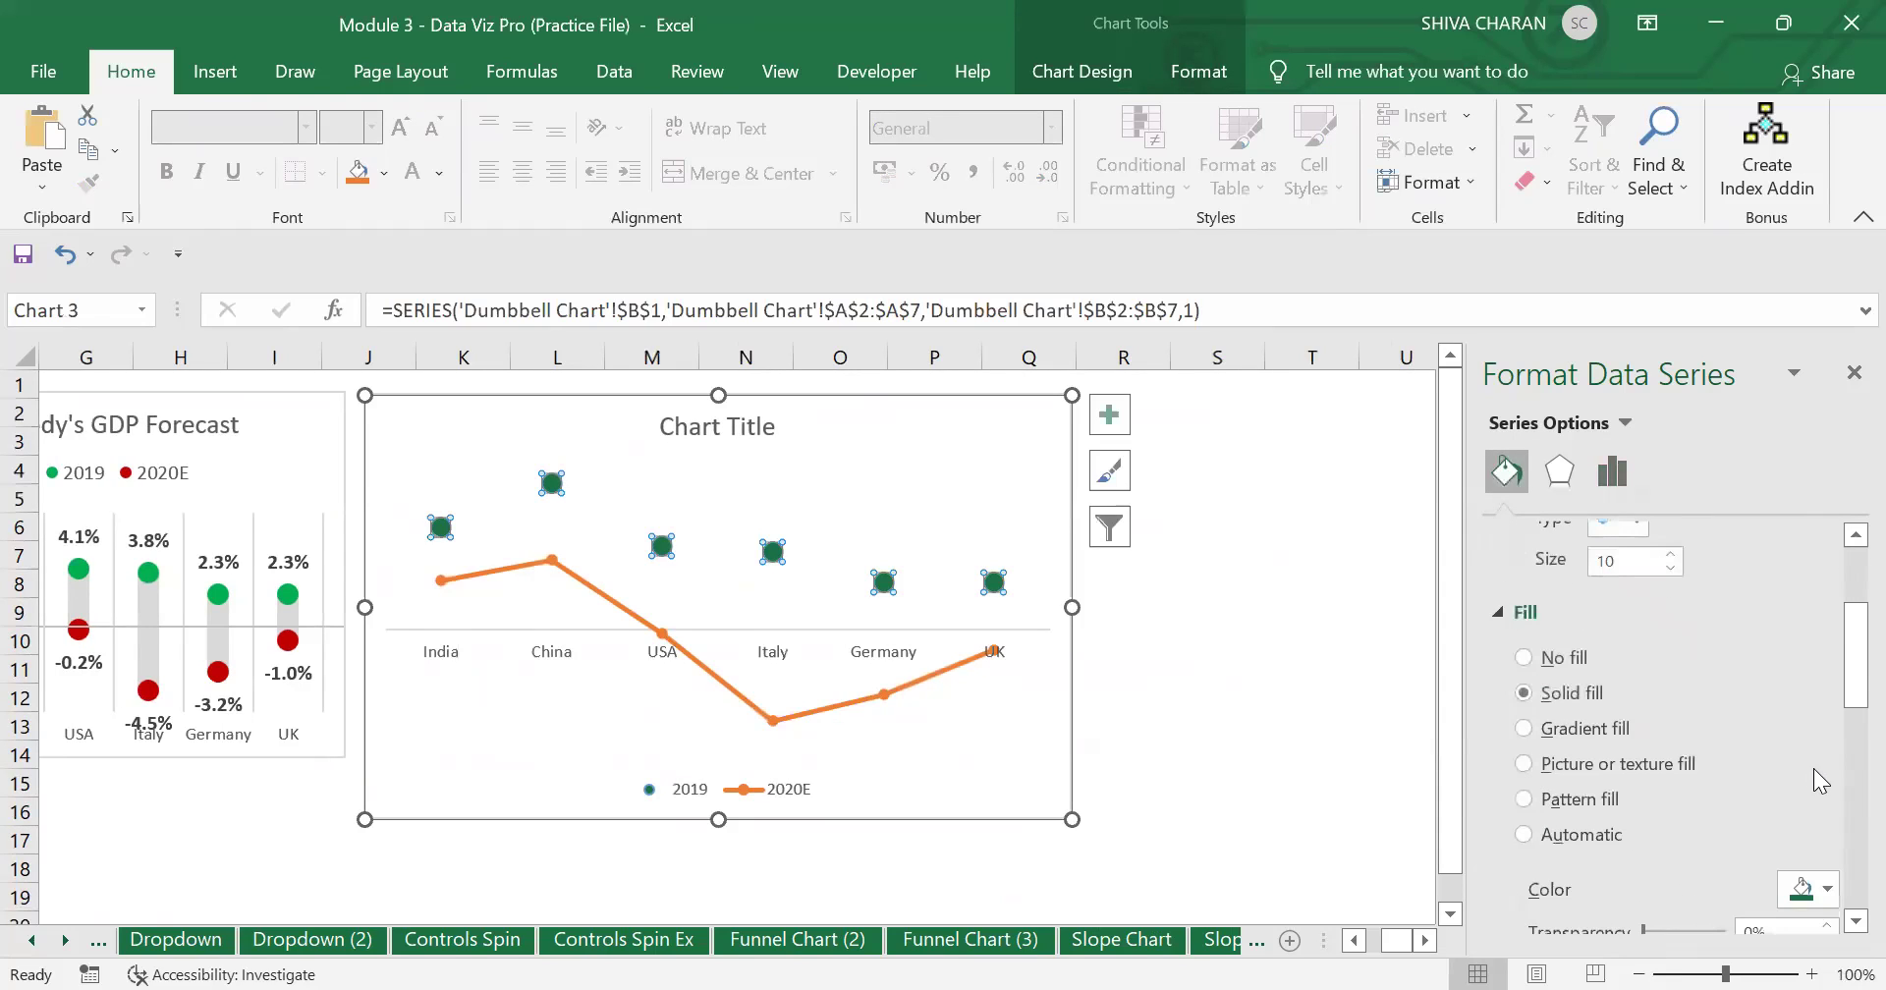
scroll(1832, 743, "down", 3)
scroll(1798, 761, "down", 2)
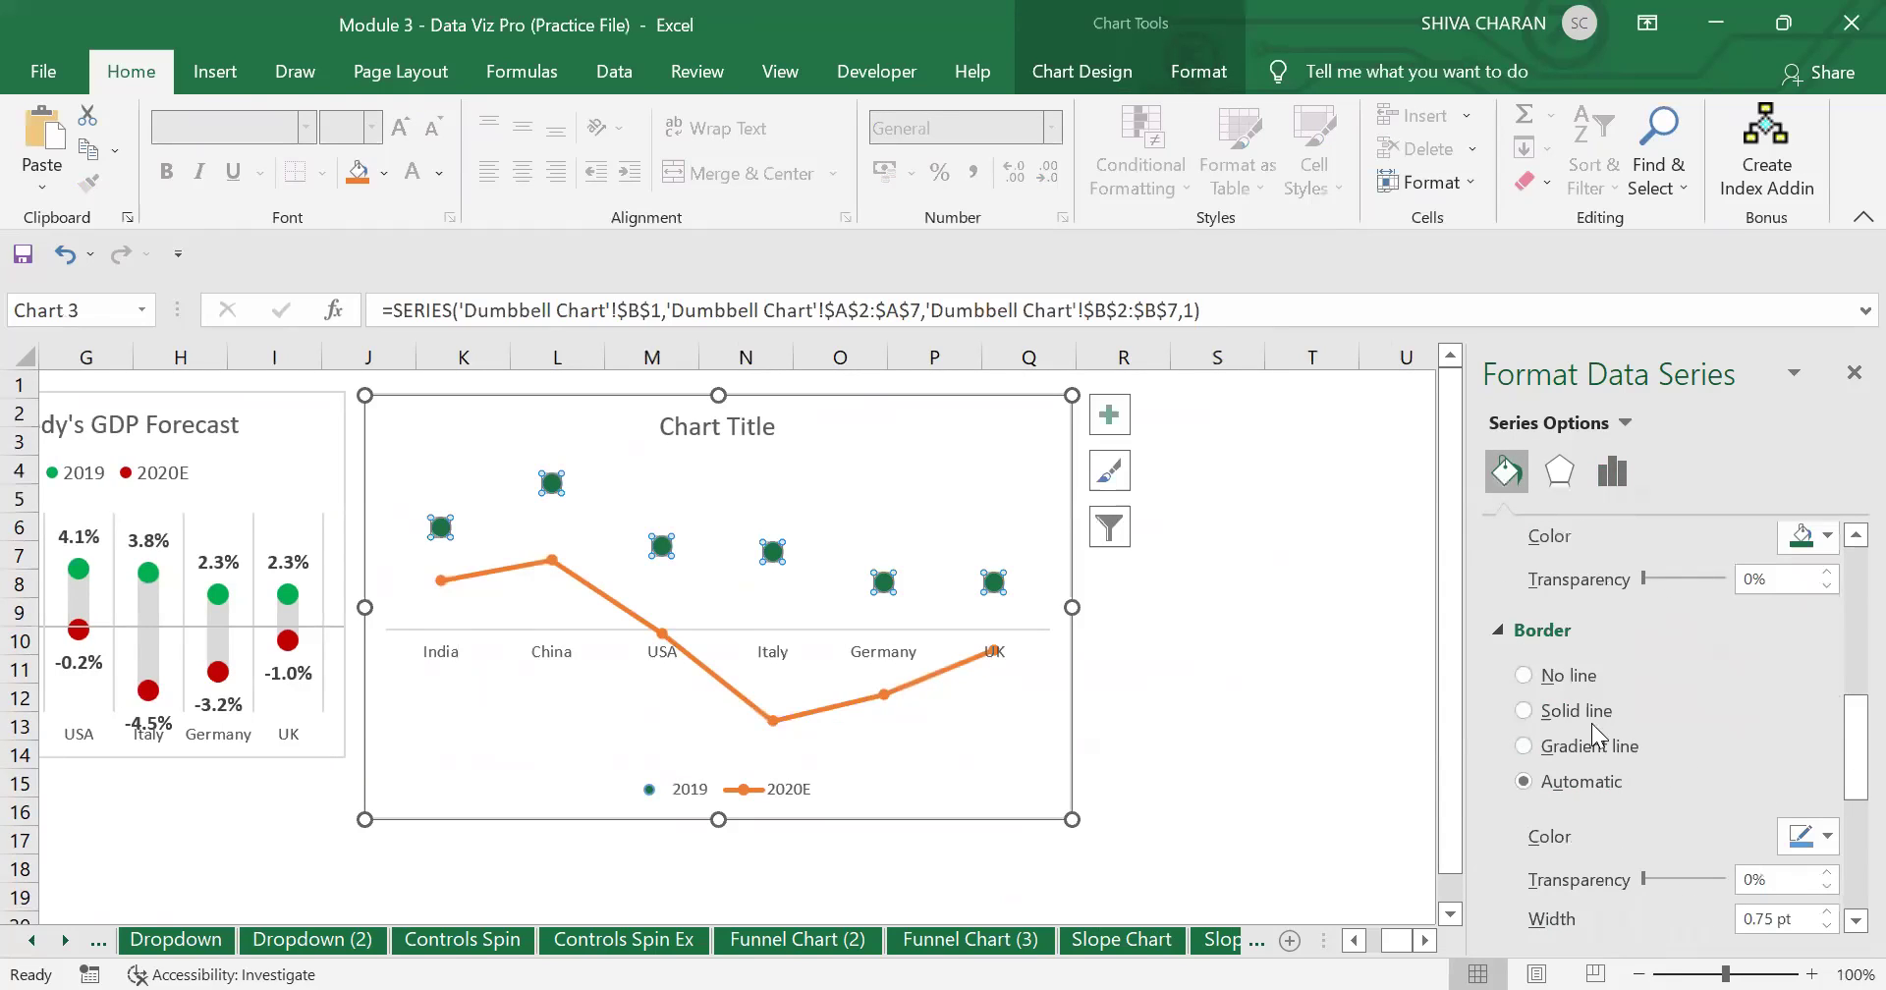
left_click(1523, 676)
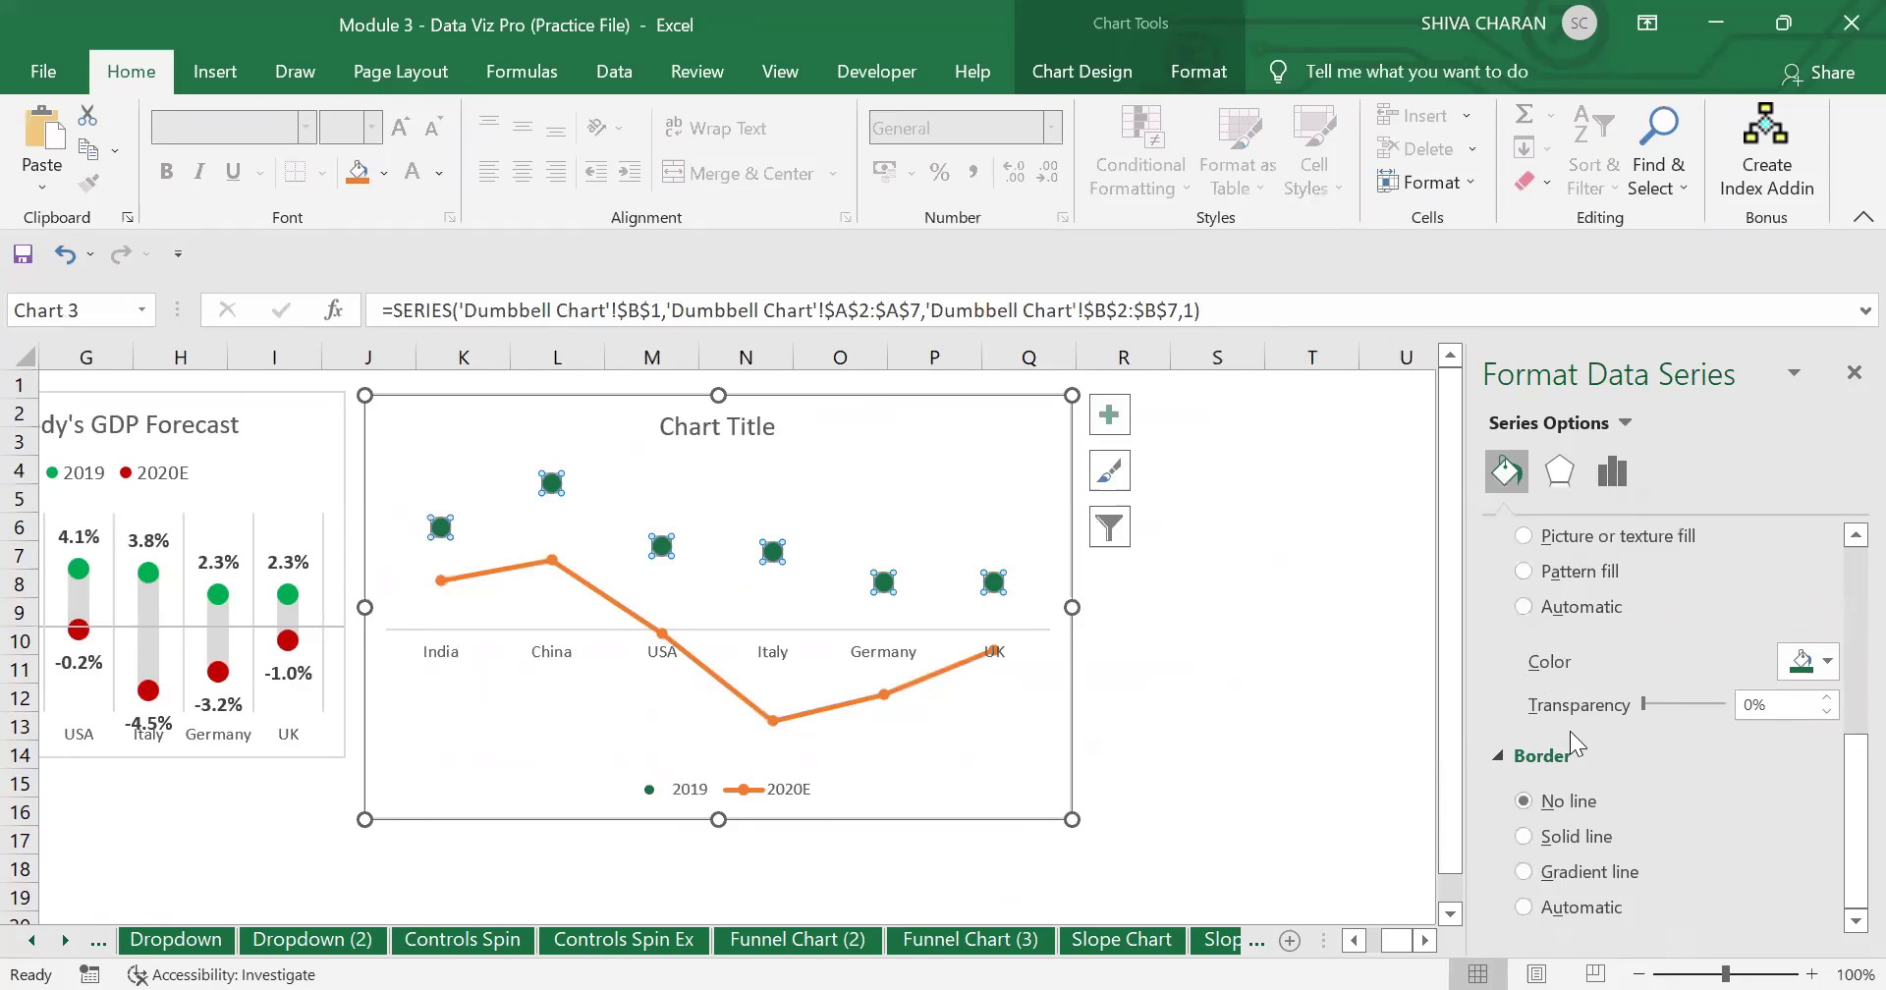
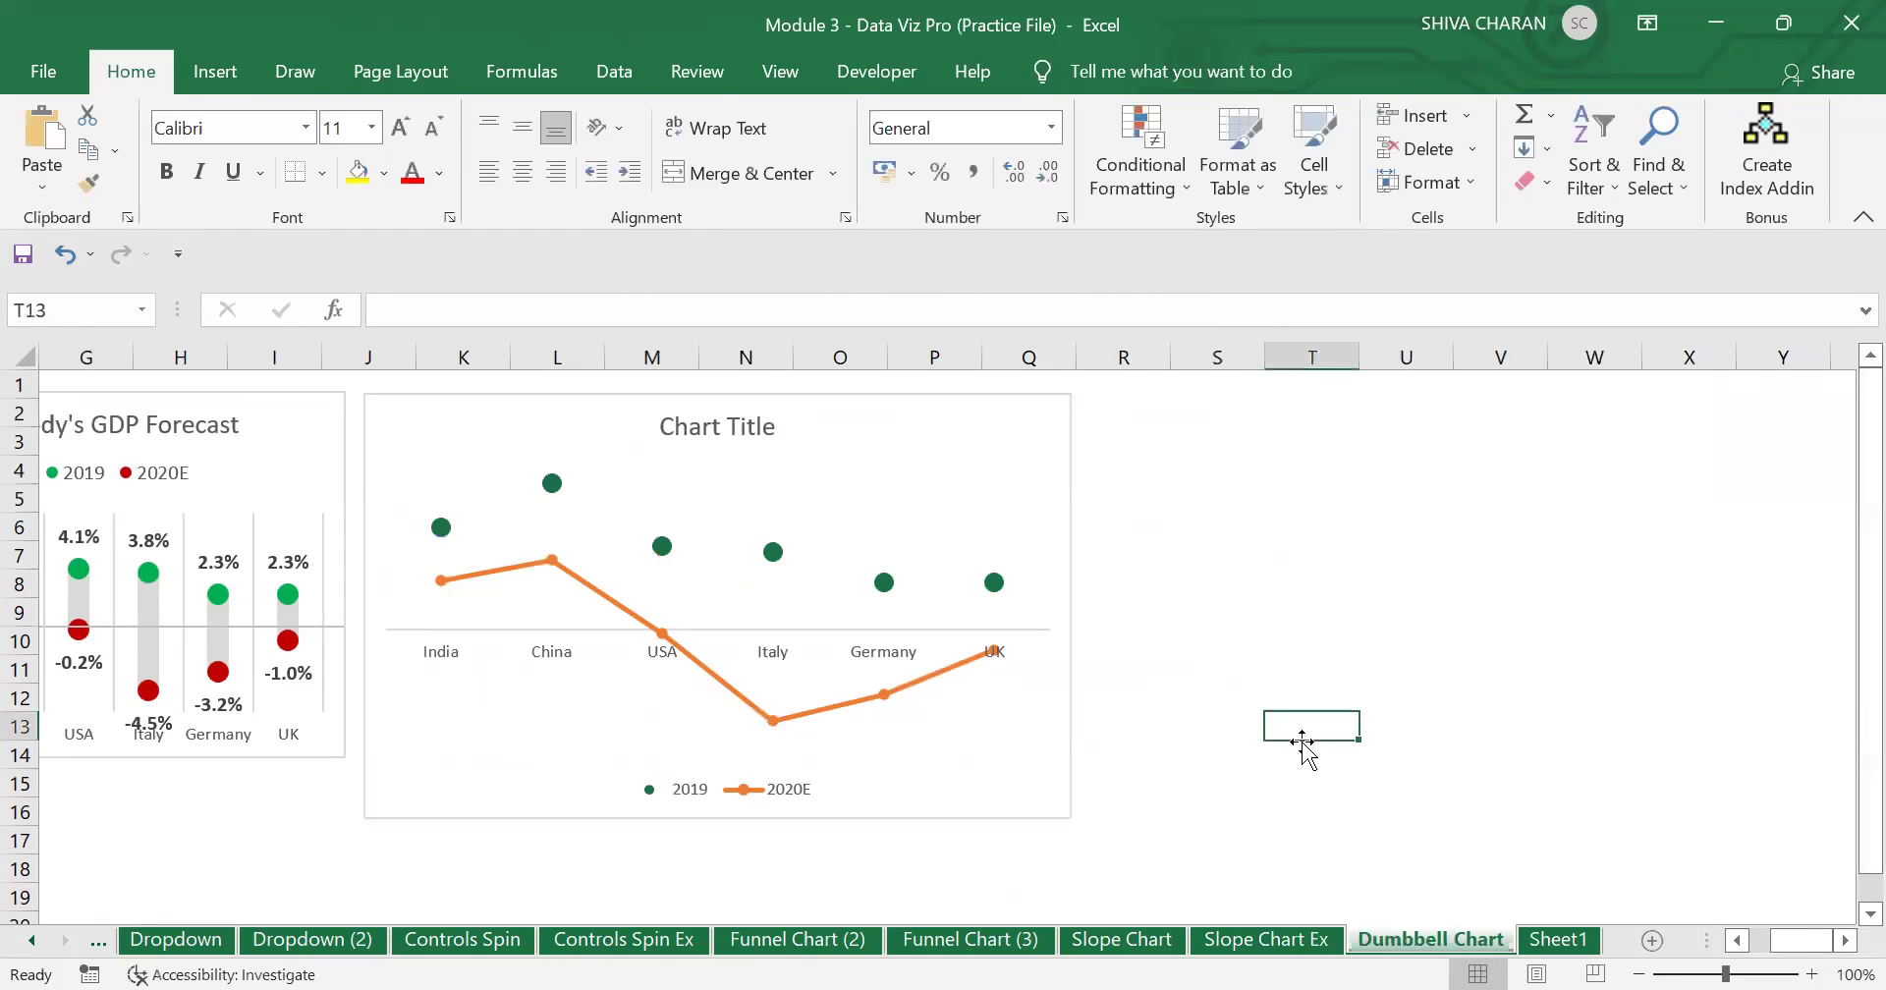
Open the fill and line formatting options for the orange 2020E series.
left_click(809, 713)
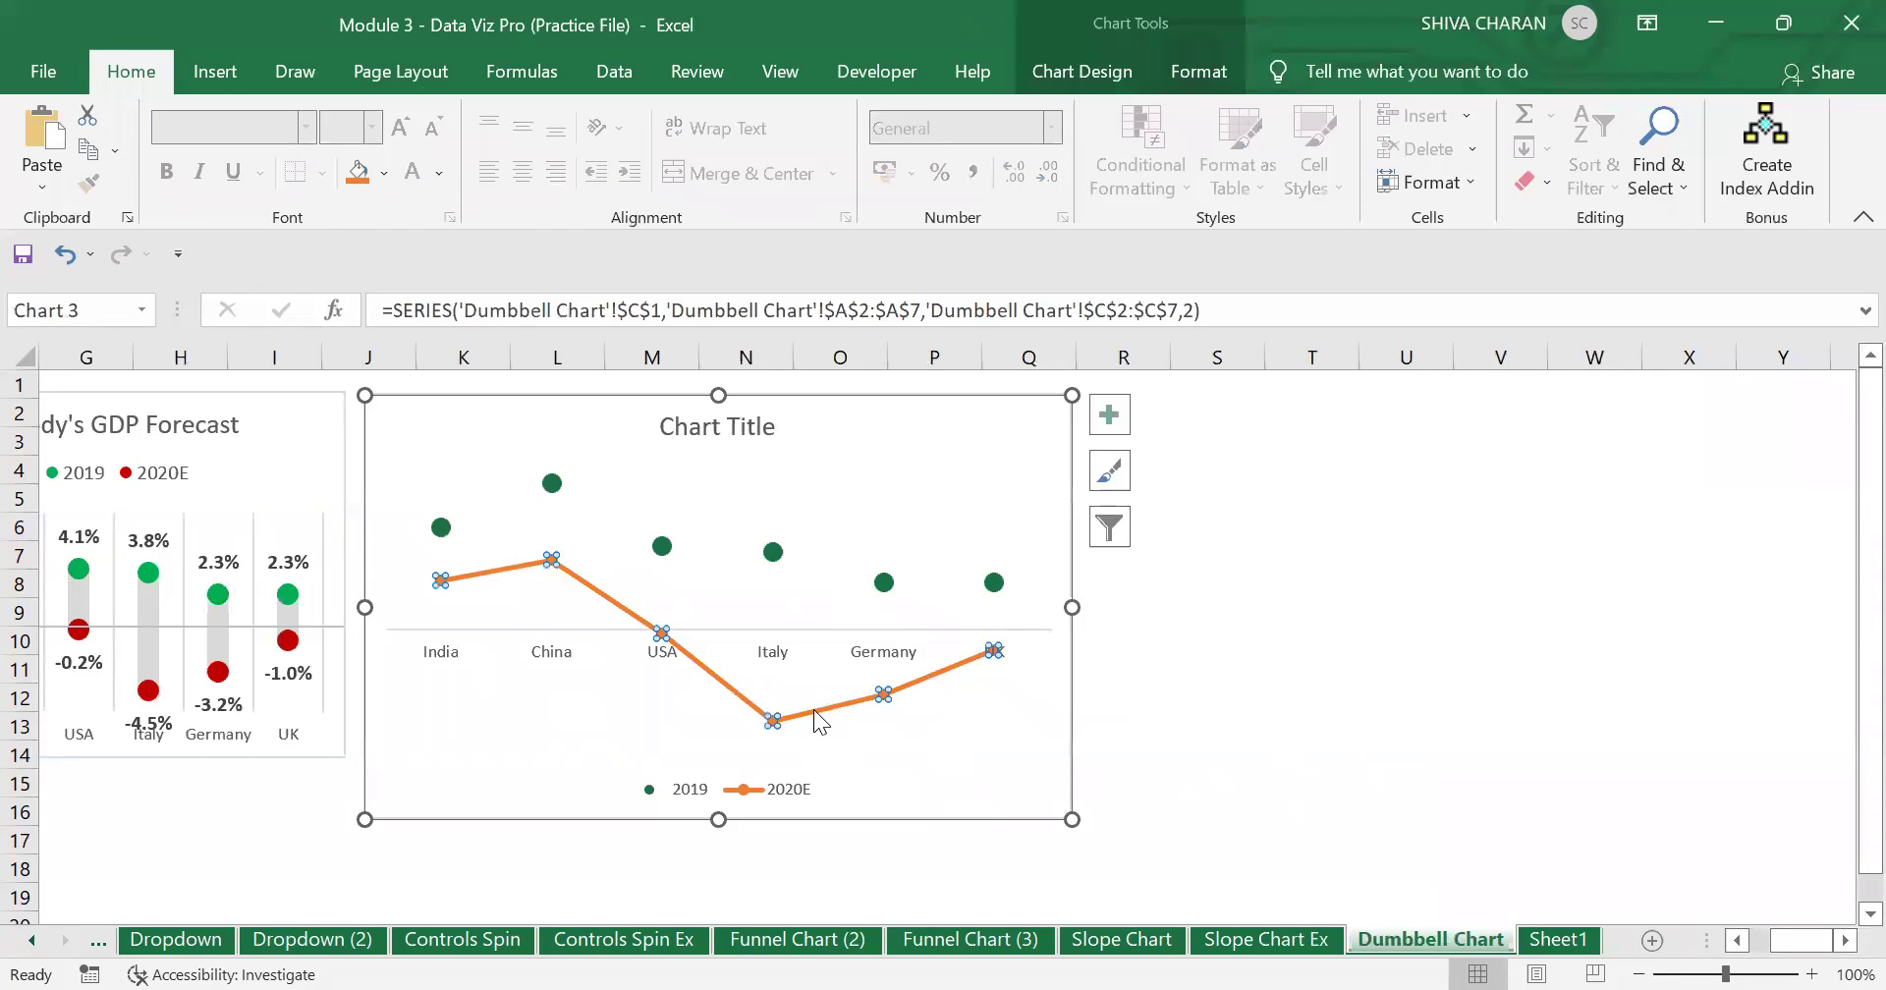
right_click(817, 711)
left_click(918, 692)
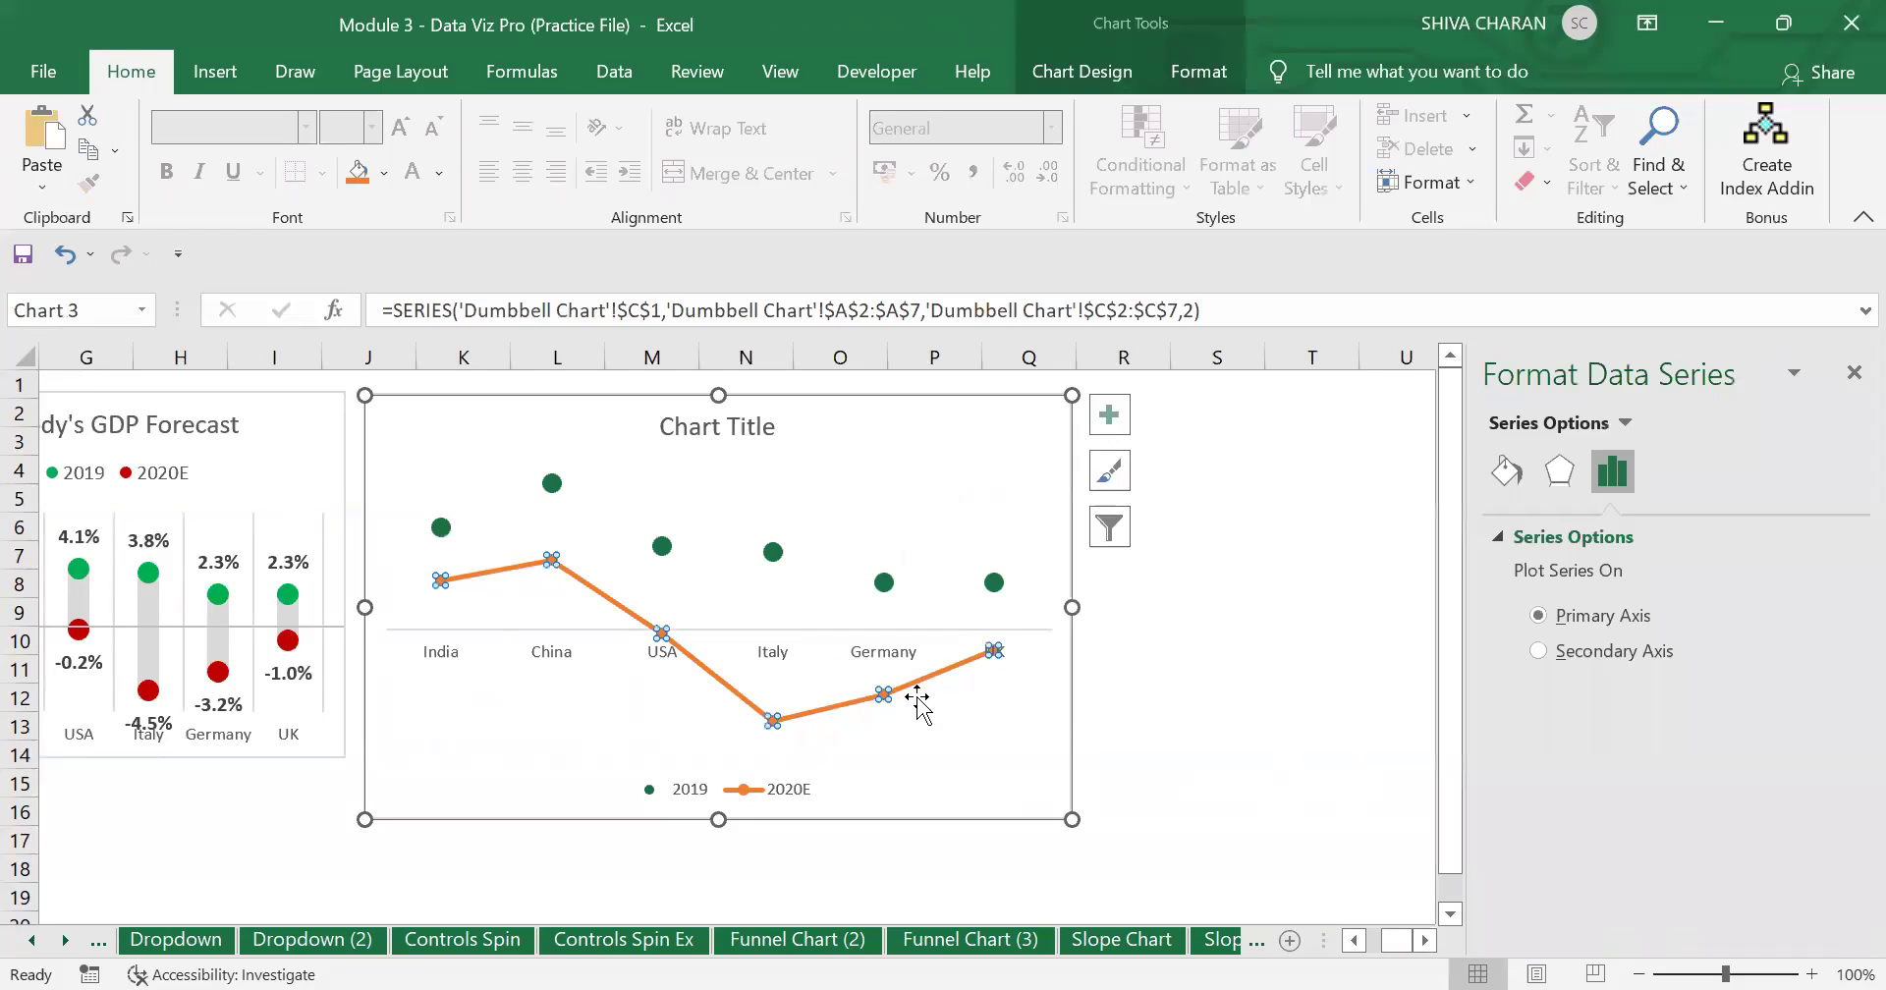
left_click(1506, 471)
scroll(1712, 749, "down", 3)
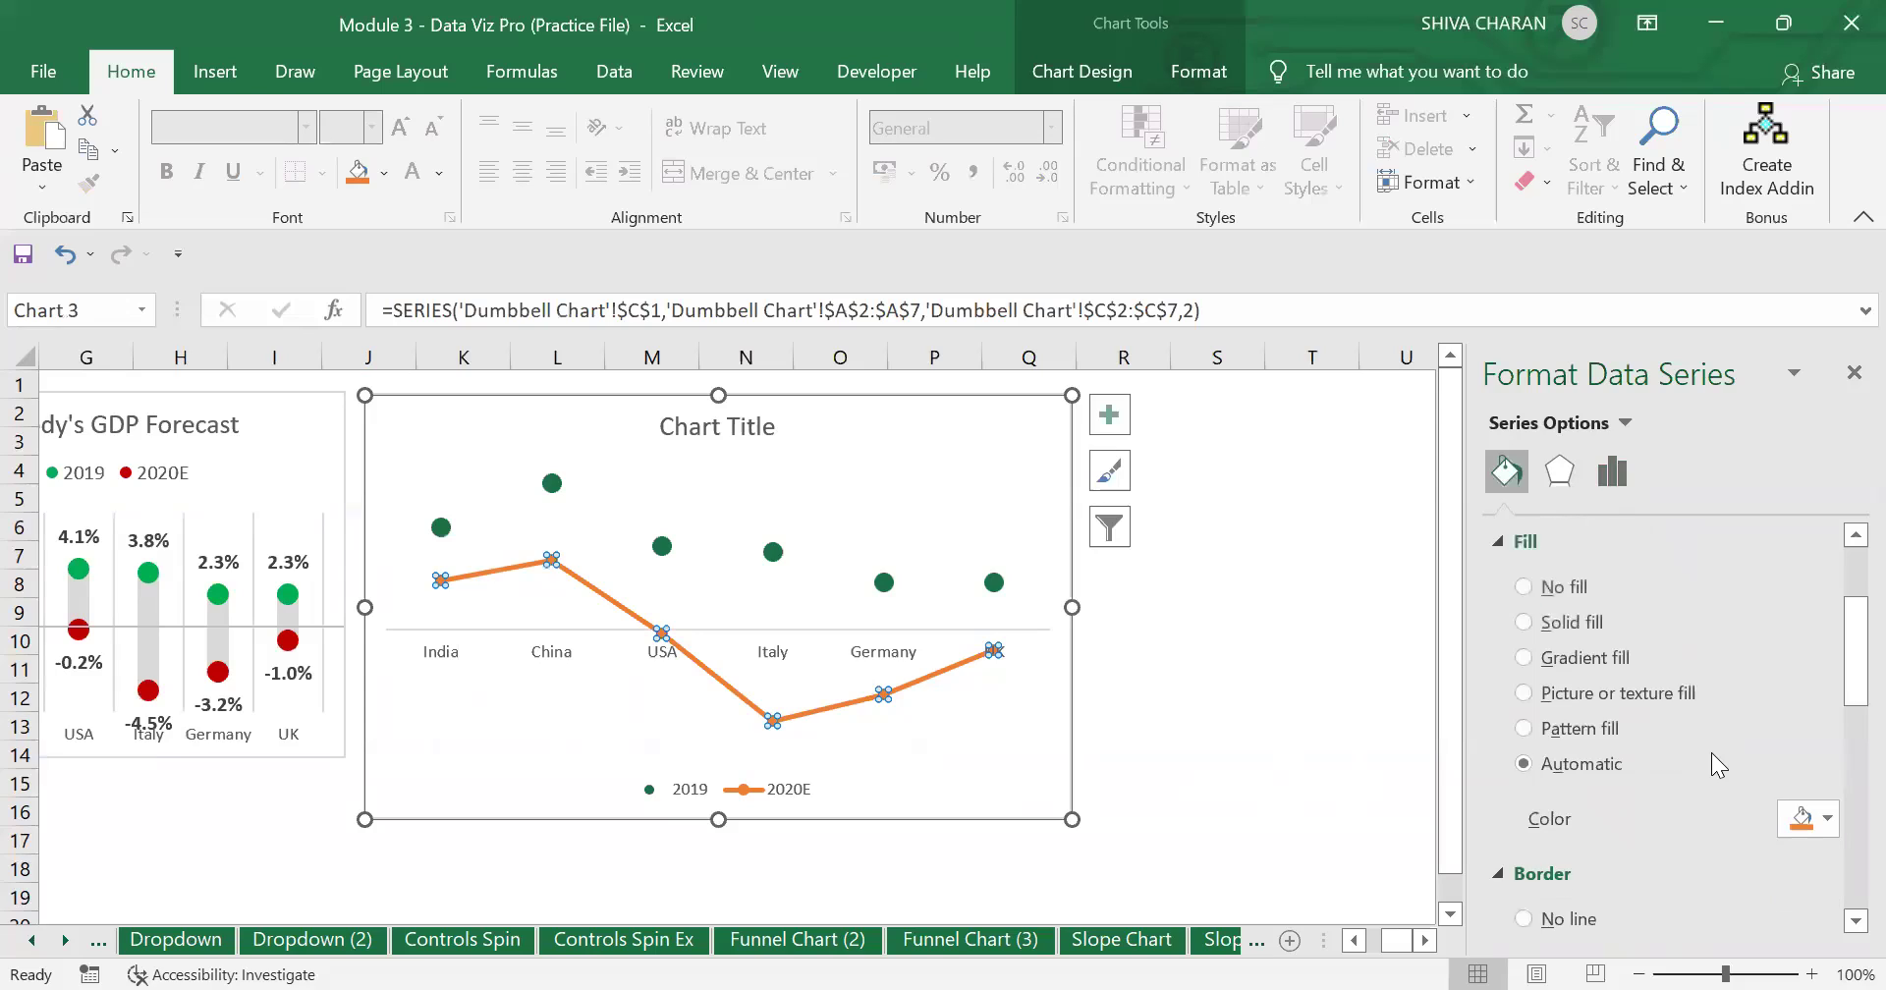
left_click(1535, 588)
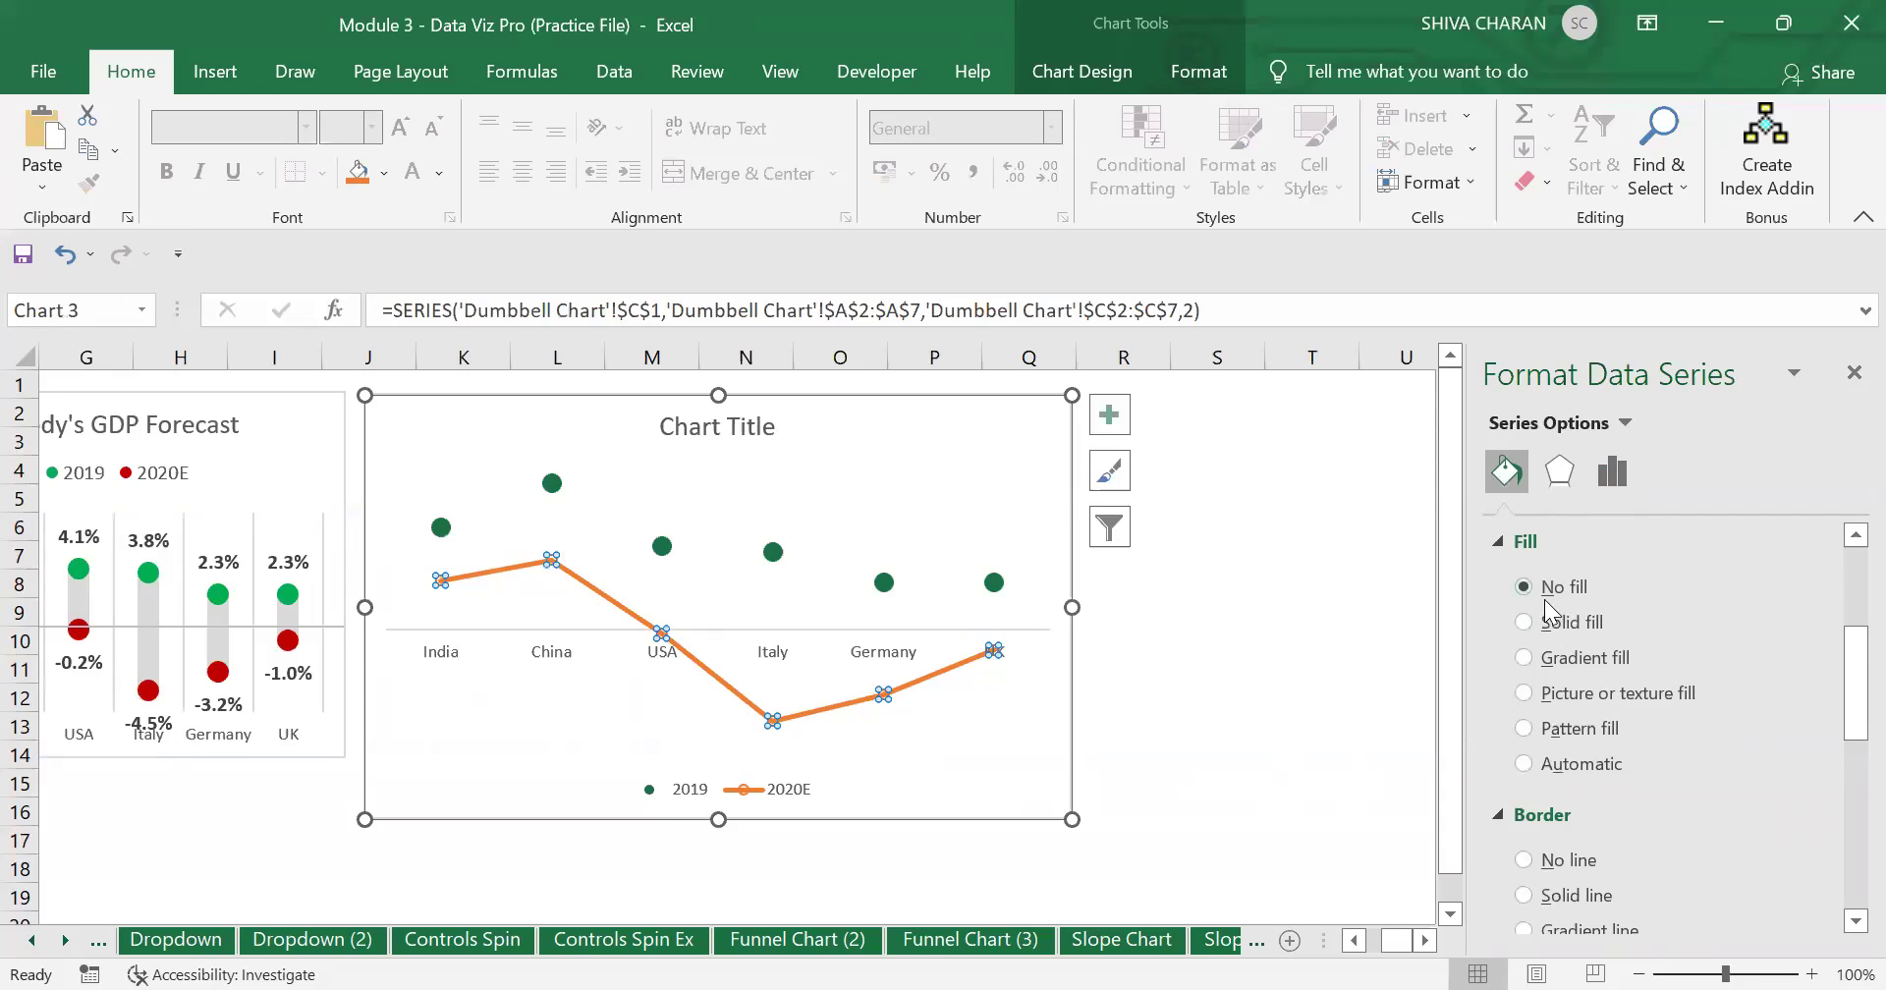
left_click(1535, 766)
scroll(1647, 731, "down", 4)
scroll(1651, 733, "down", 3)
scroll(1651, 733, "up", 4)
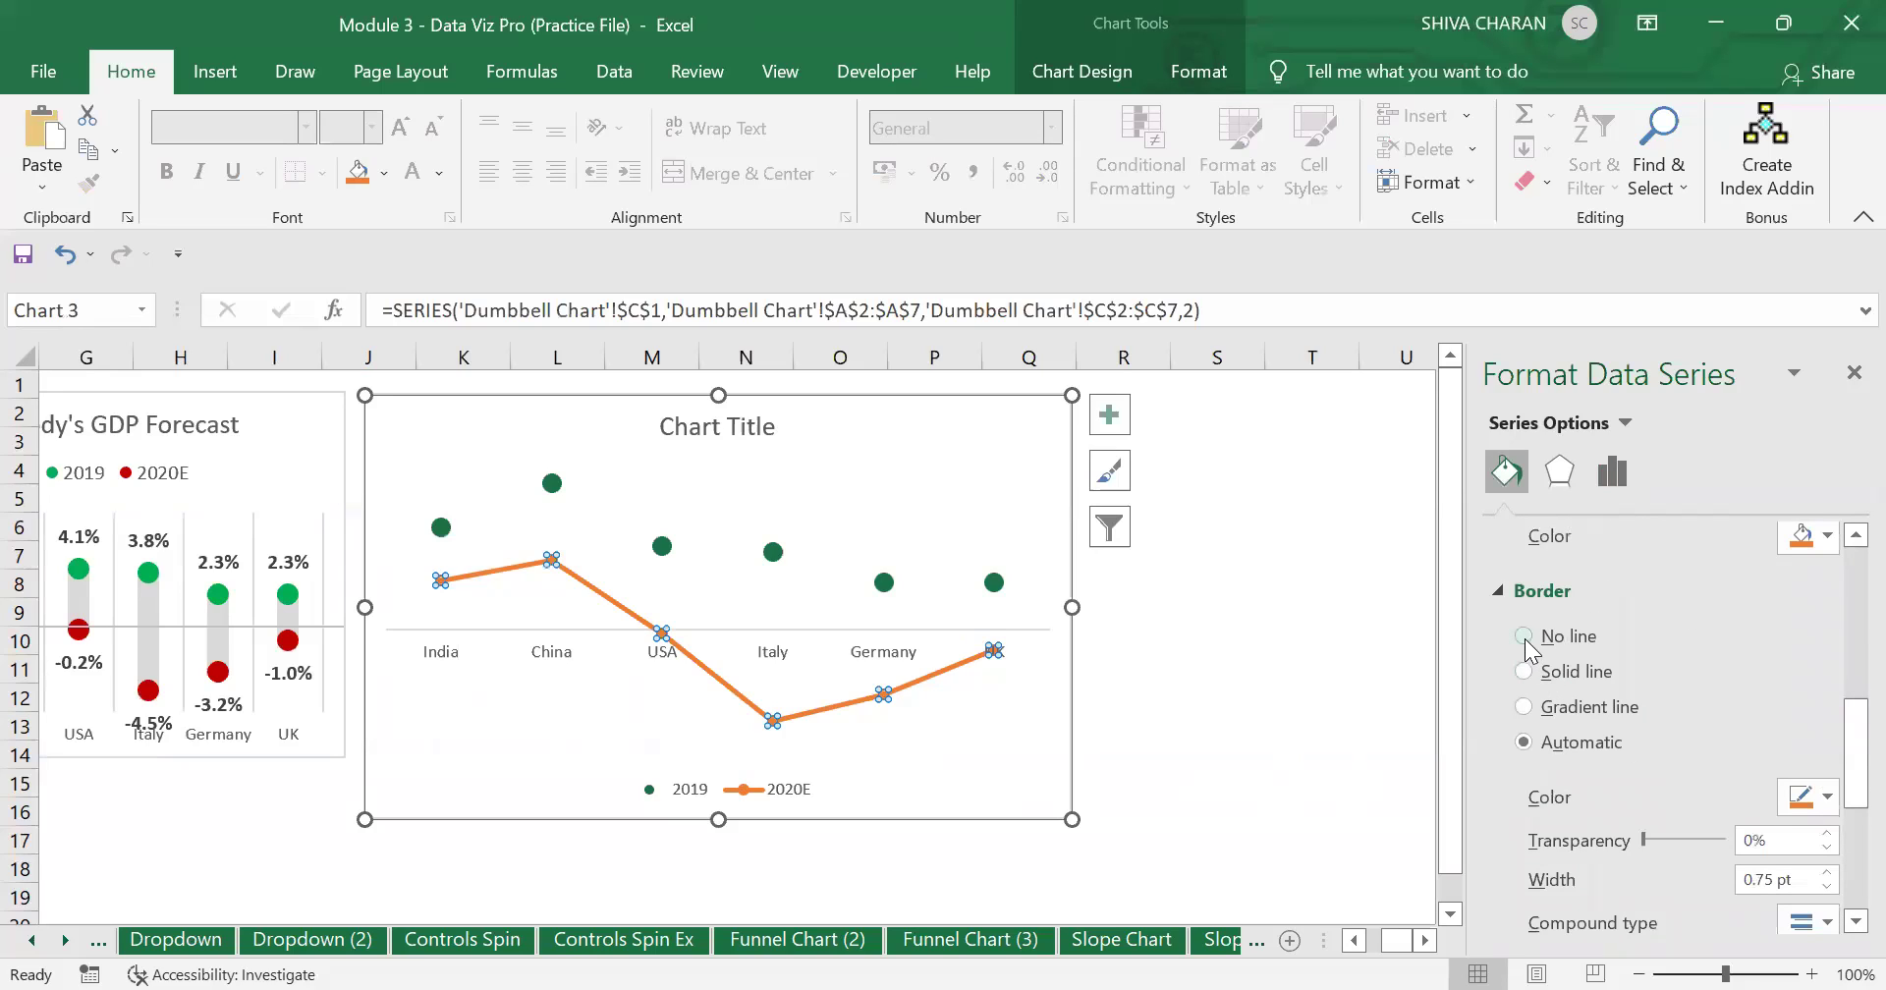
scroll(1556, 681, "up", 3)
Set the 2020E series to No line so that its points are no longer connected.
left_click(1622, 537)
scroll(1570, 692, "up", 3)
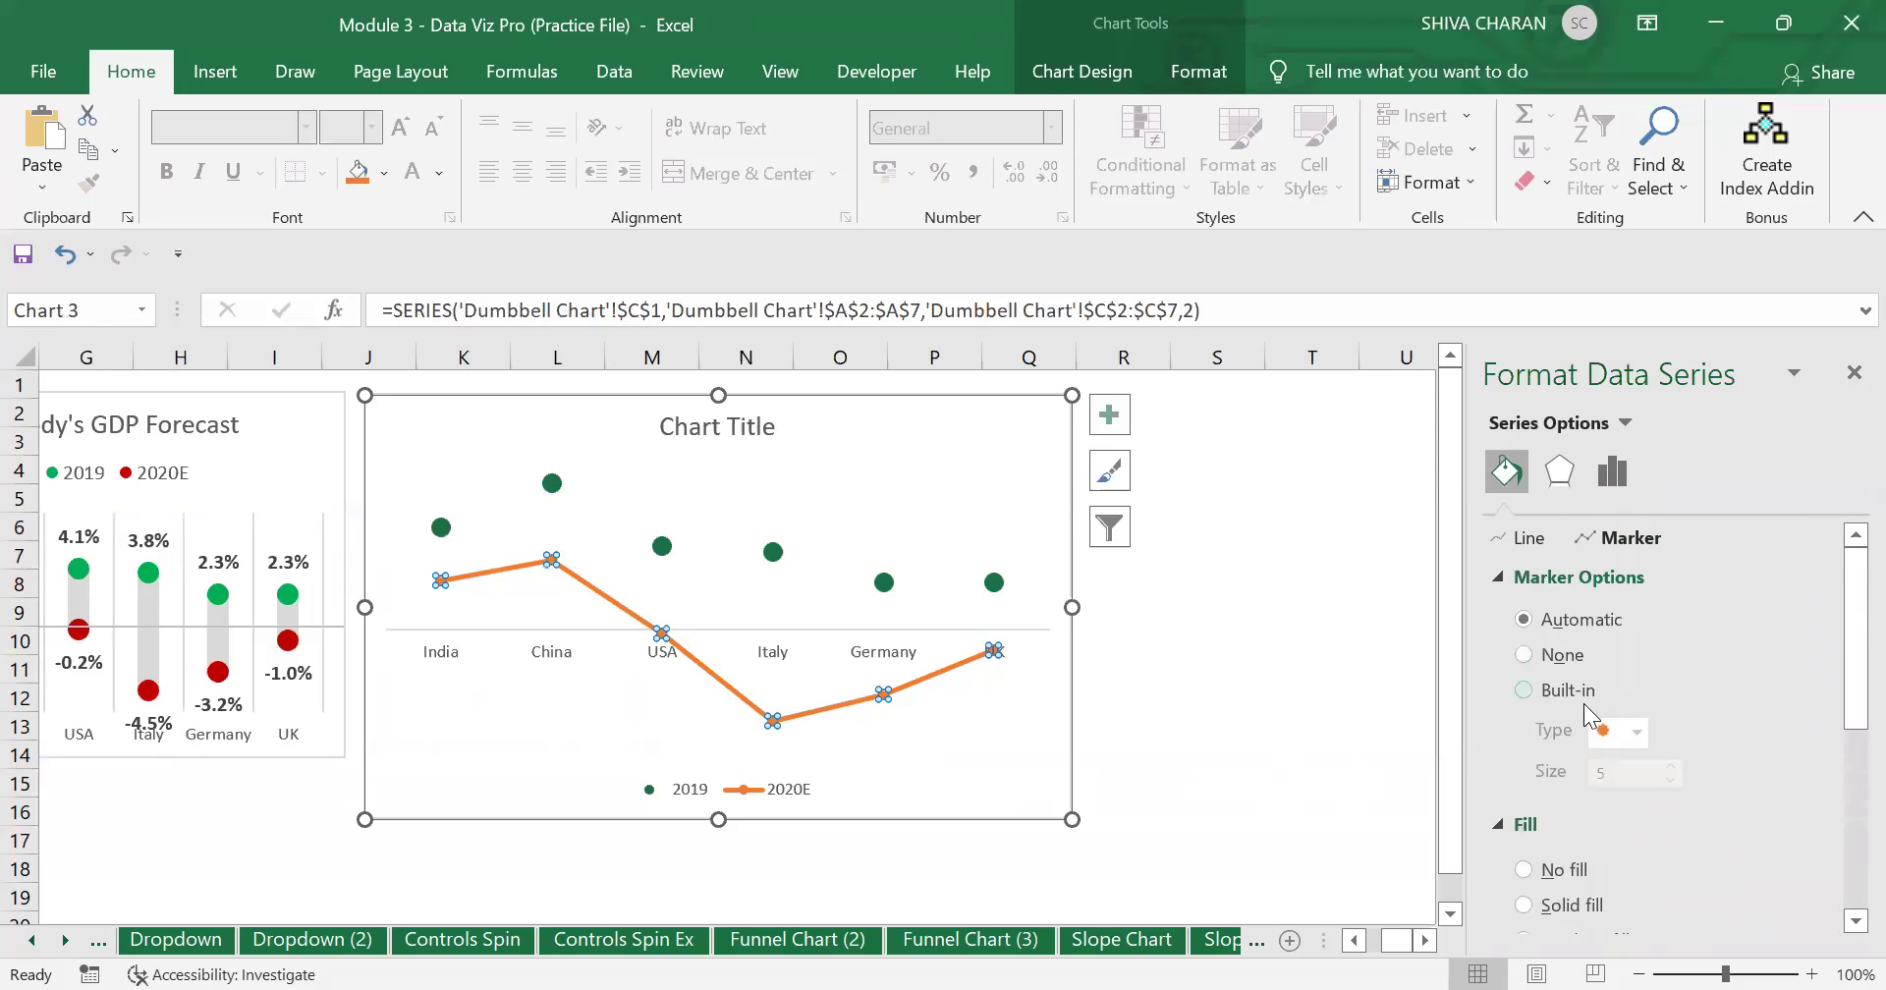
left_click(1527, 539)
left_click(1527, 625)
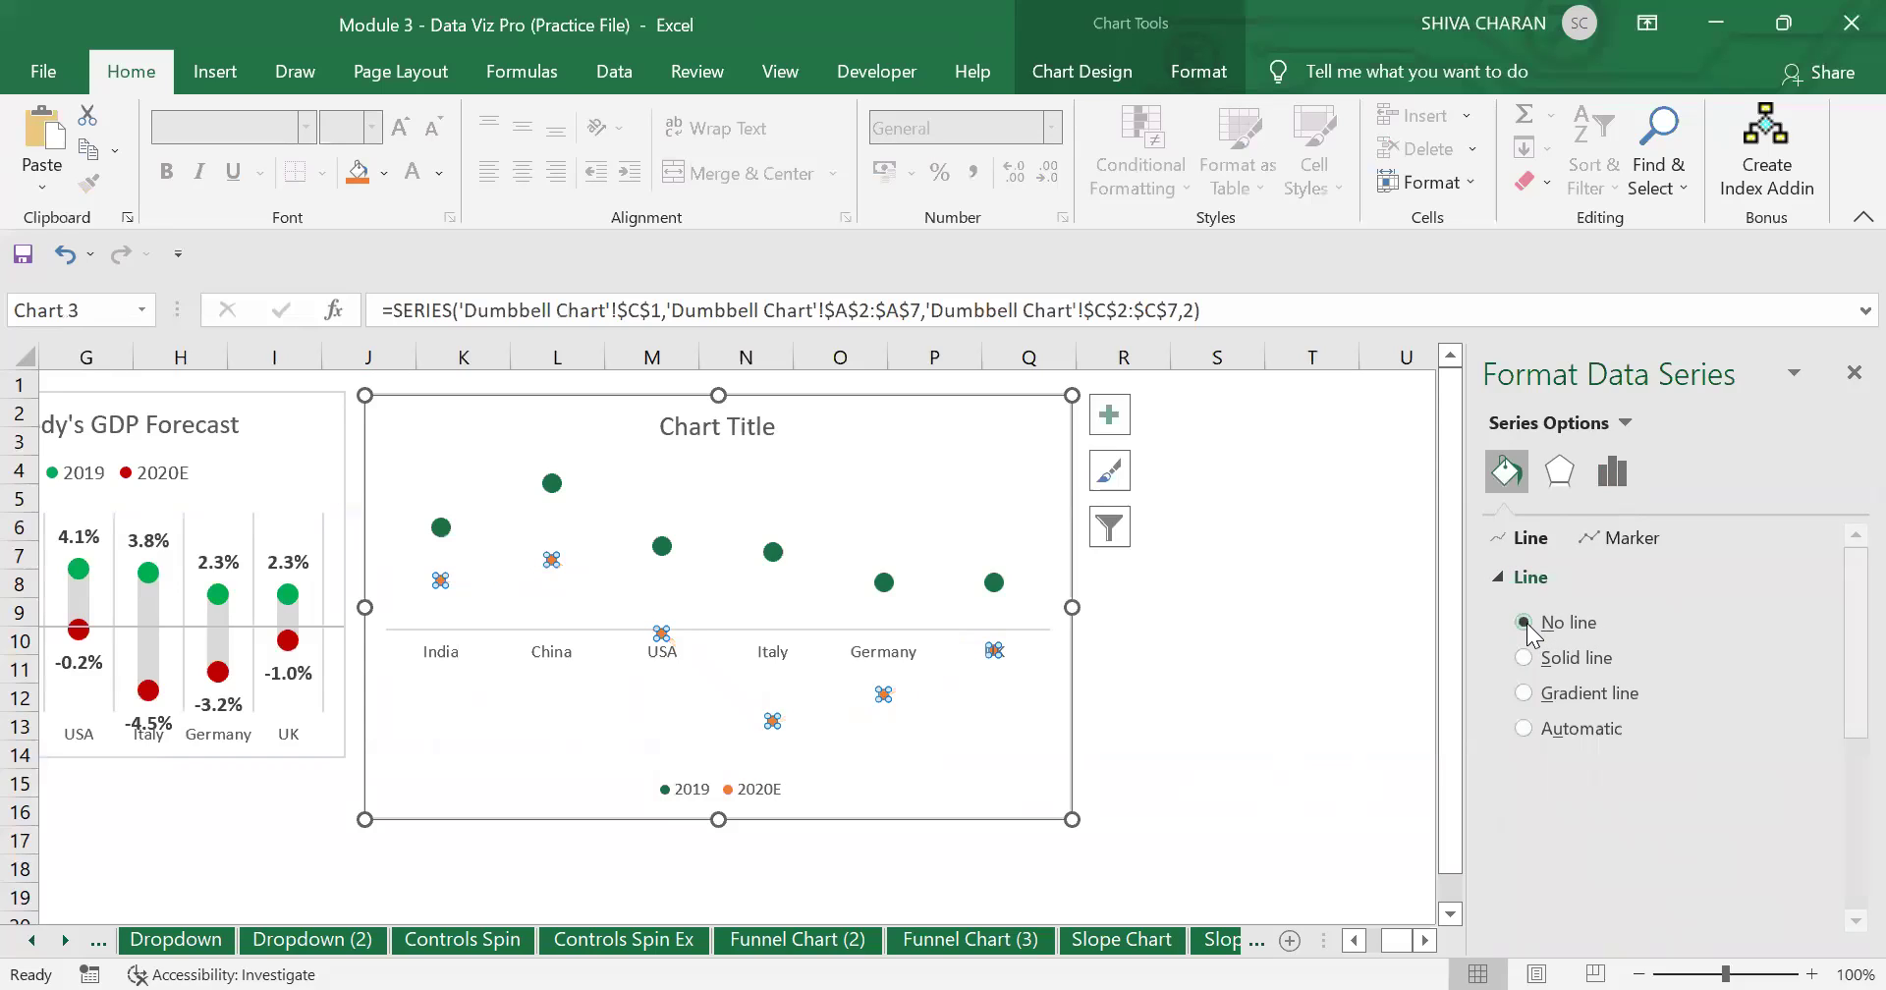
Switch the 2020E series markers to the built-in type and set their size to 10.
left_click(1615, 542)
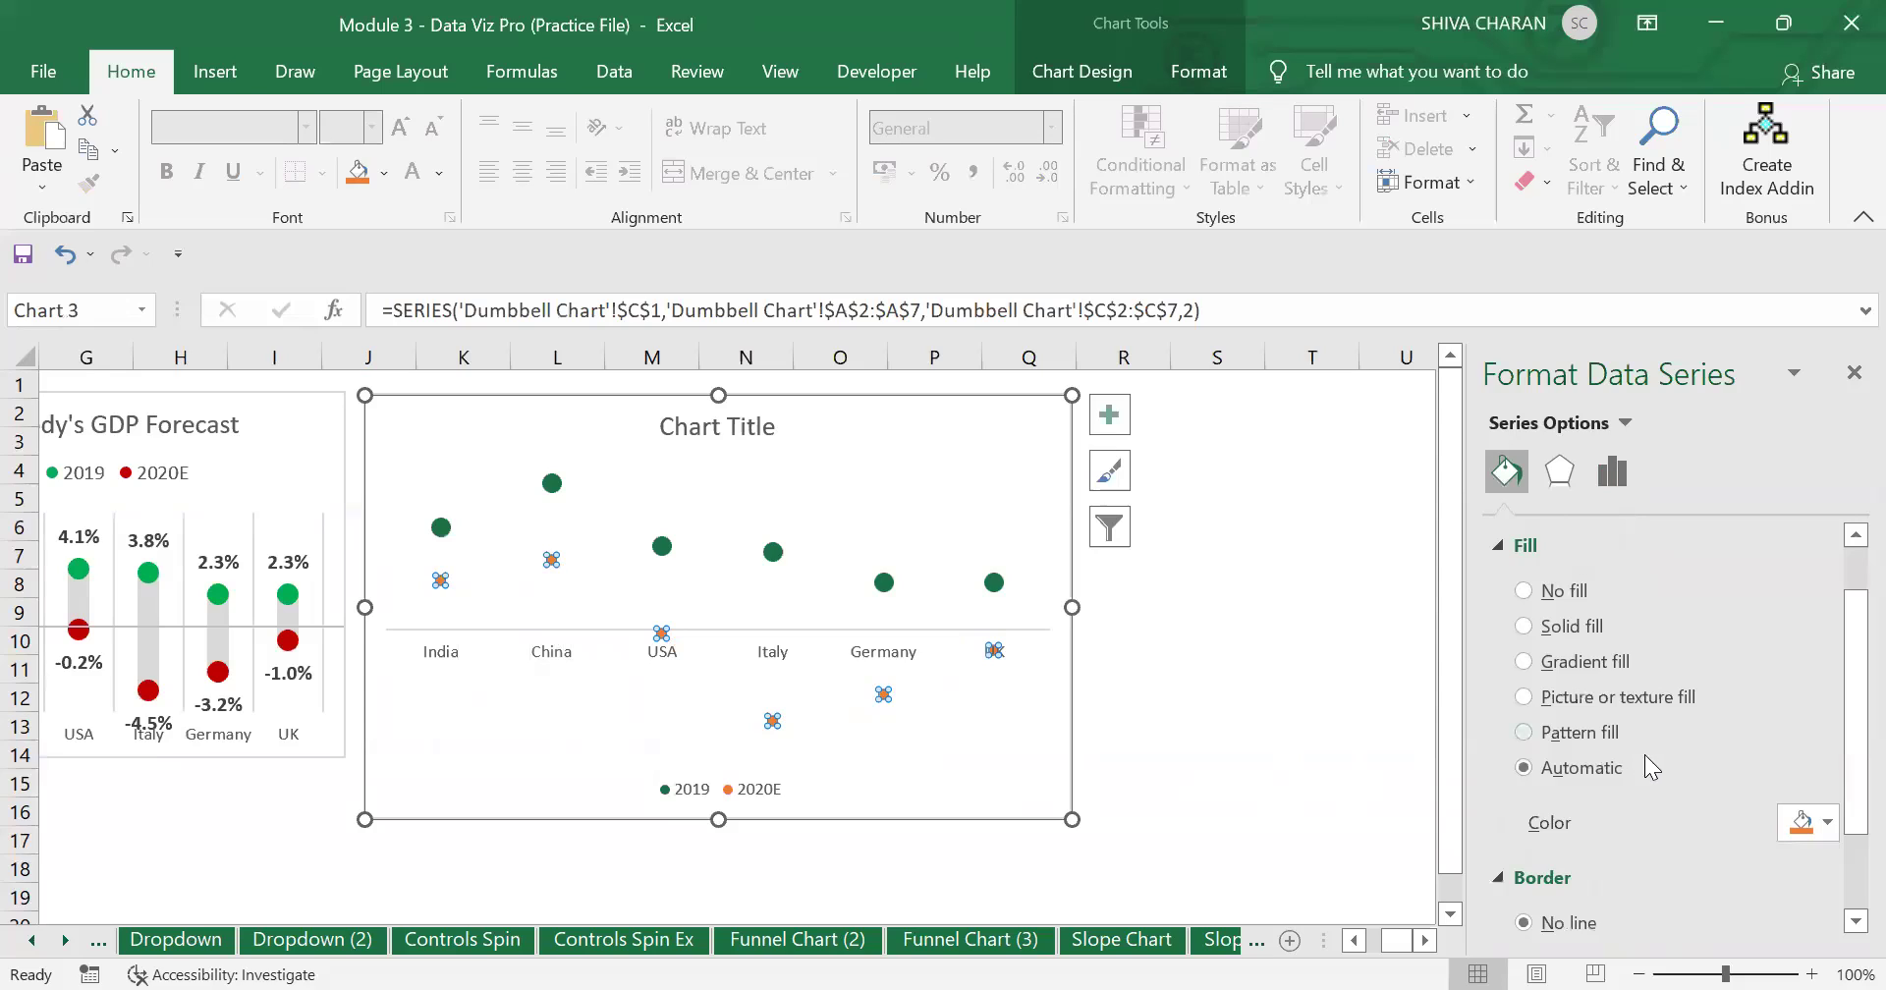
scroll(1649, 755, "down", 2)
scroll(1648, 755, "up", 4)
left_click(1564, 578)
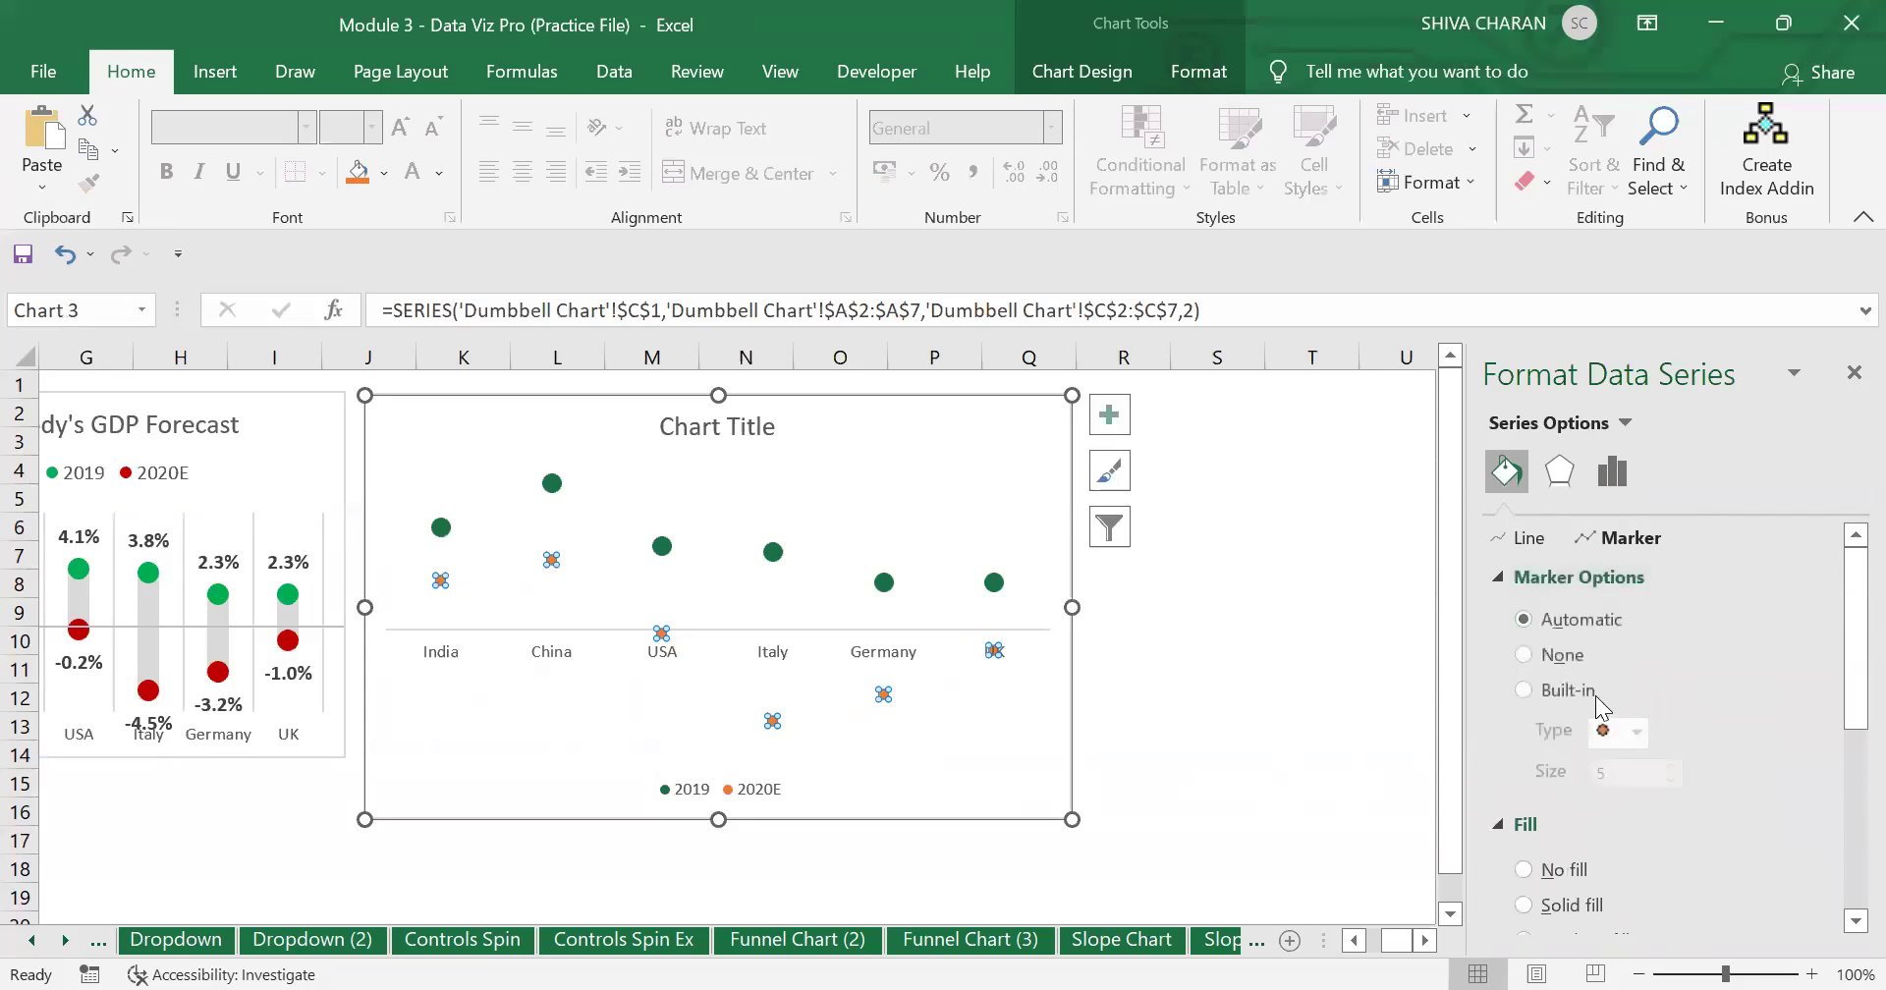
left_click(1527, 690)
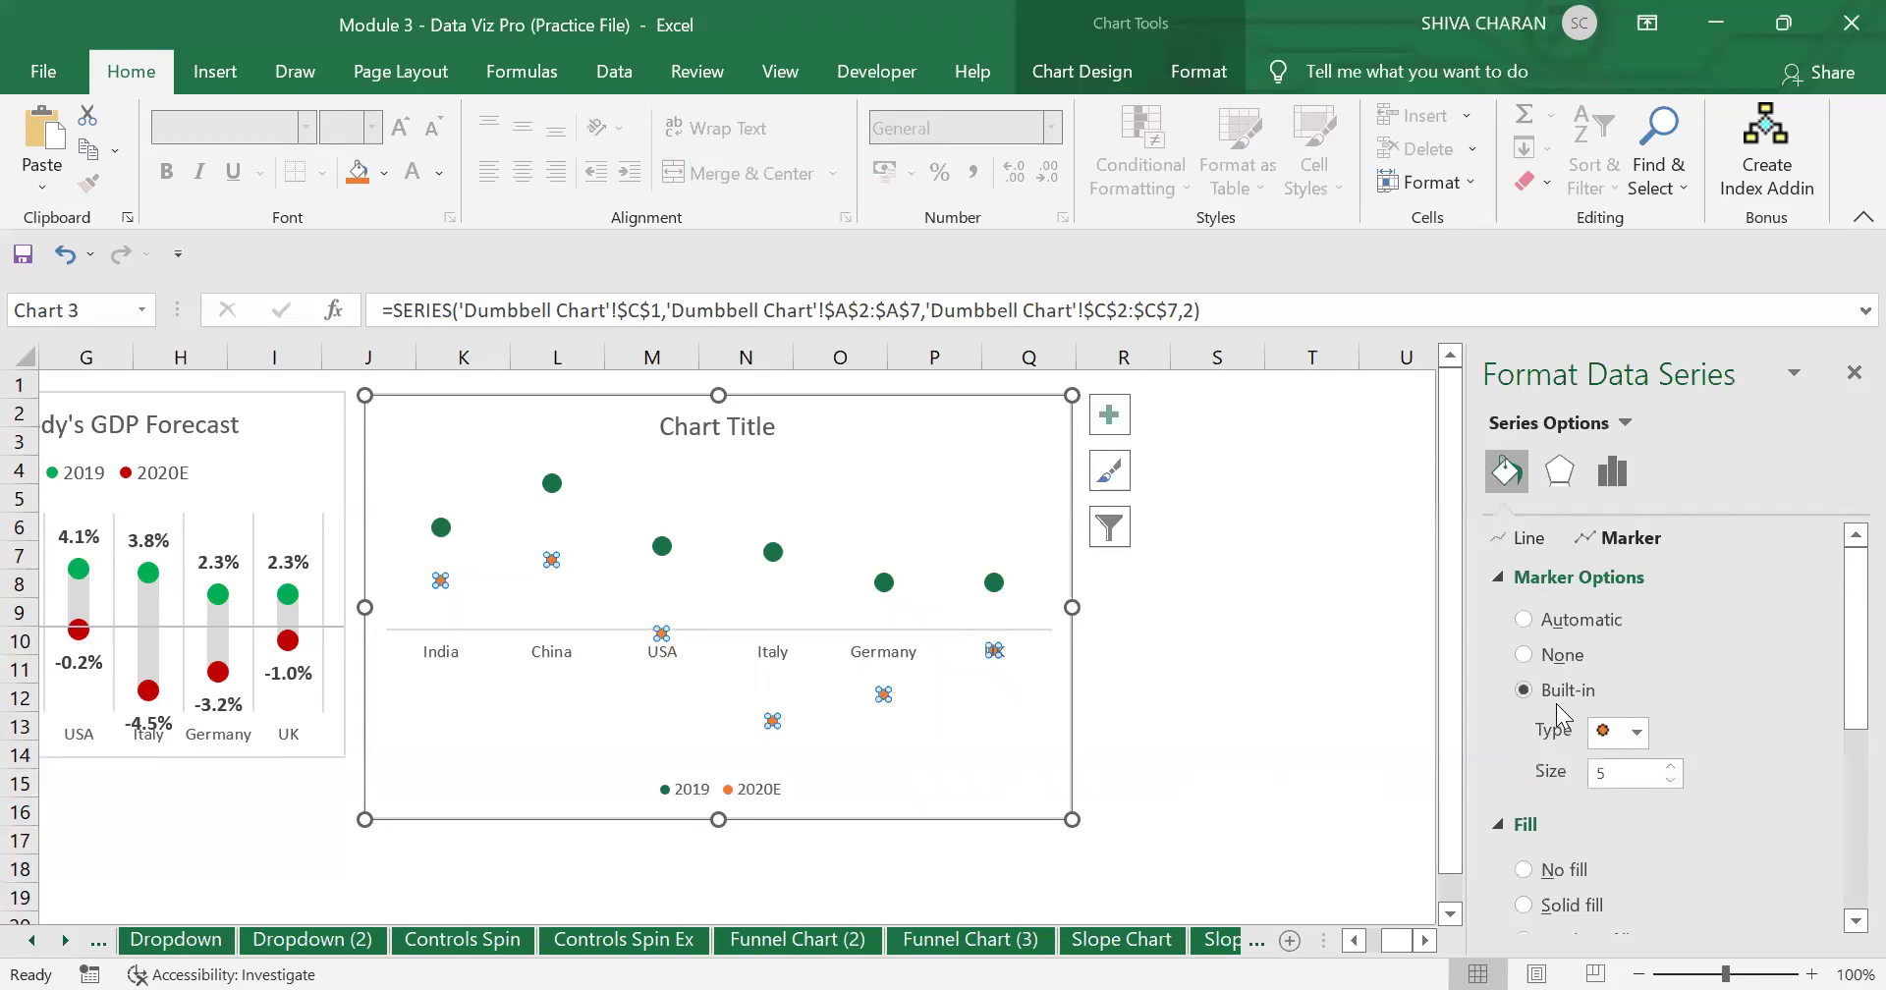
left_click(1671, 771)
left_click(1671, 767)
left_click(1672, 767)
left_click(1671, 767)
left_click(1671, 767)
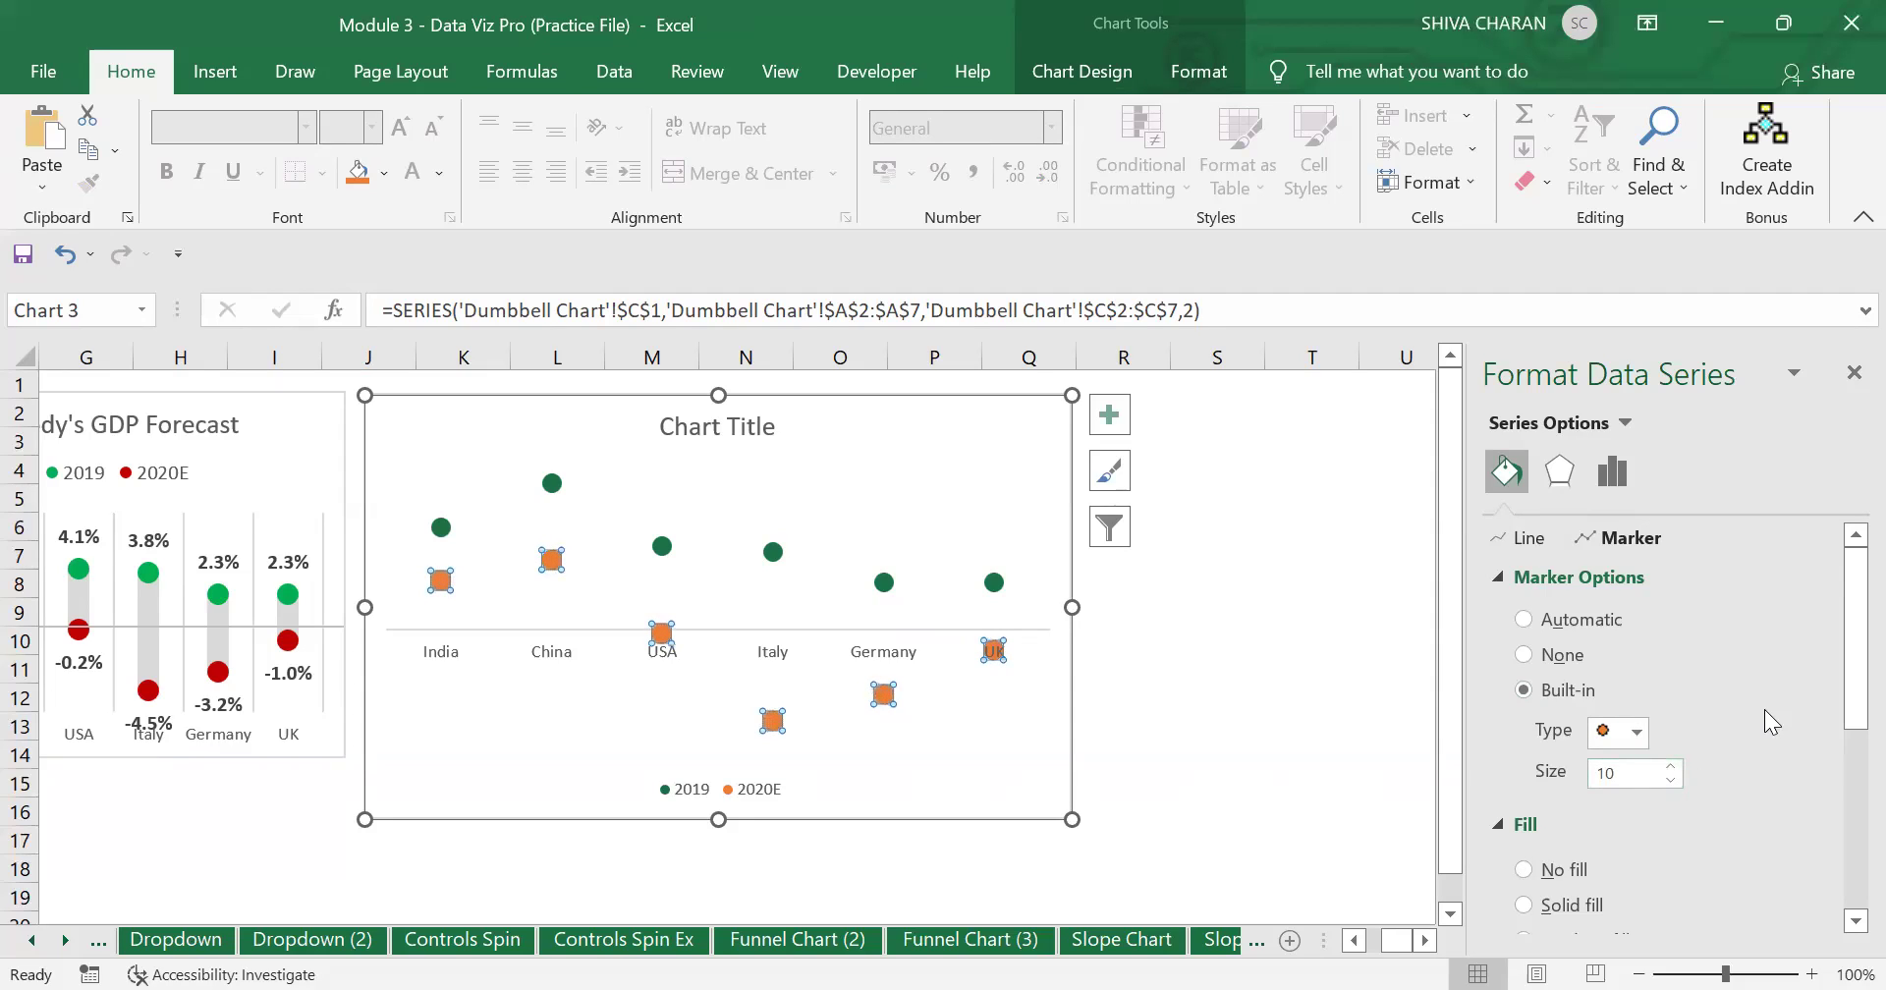
Fill the 2020E series markers with solid red and close the series formatting options.
scroll(1764, 715, "down", 5)
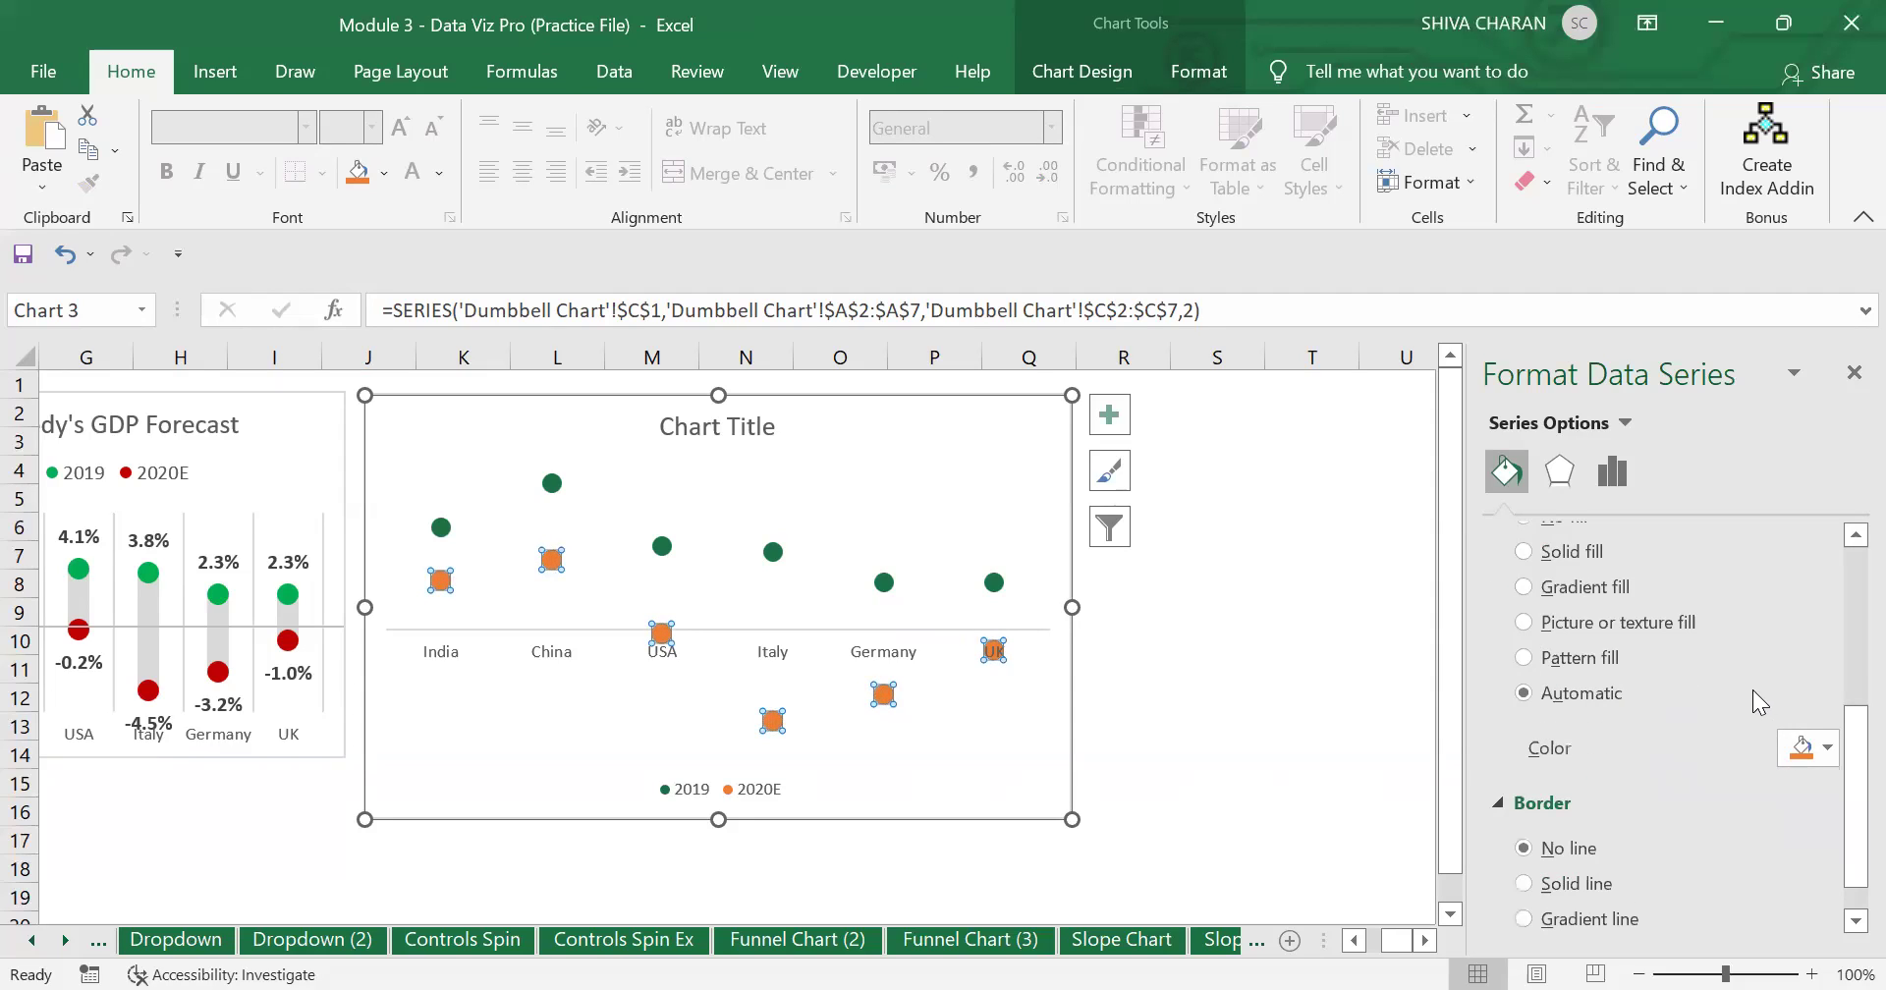
left_click(1816, 757)
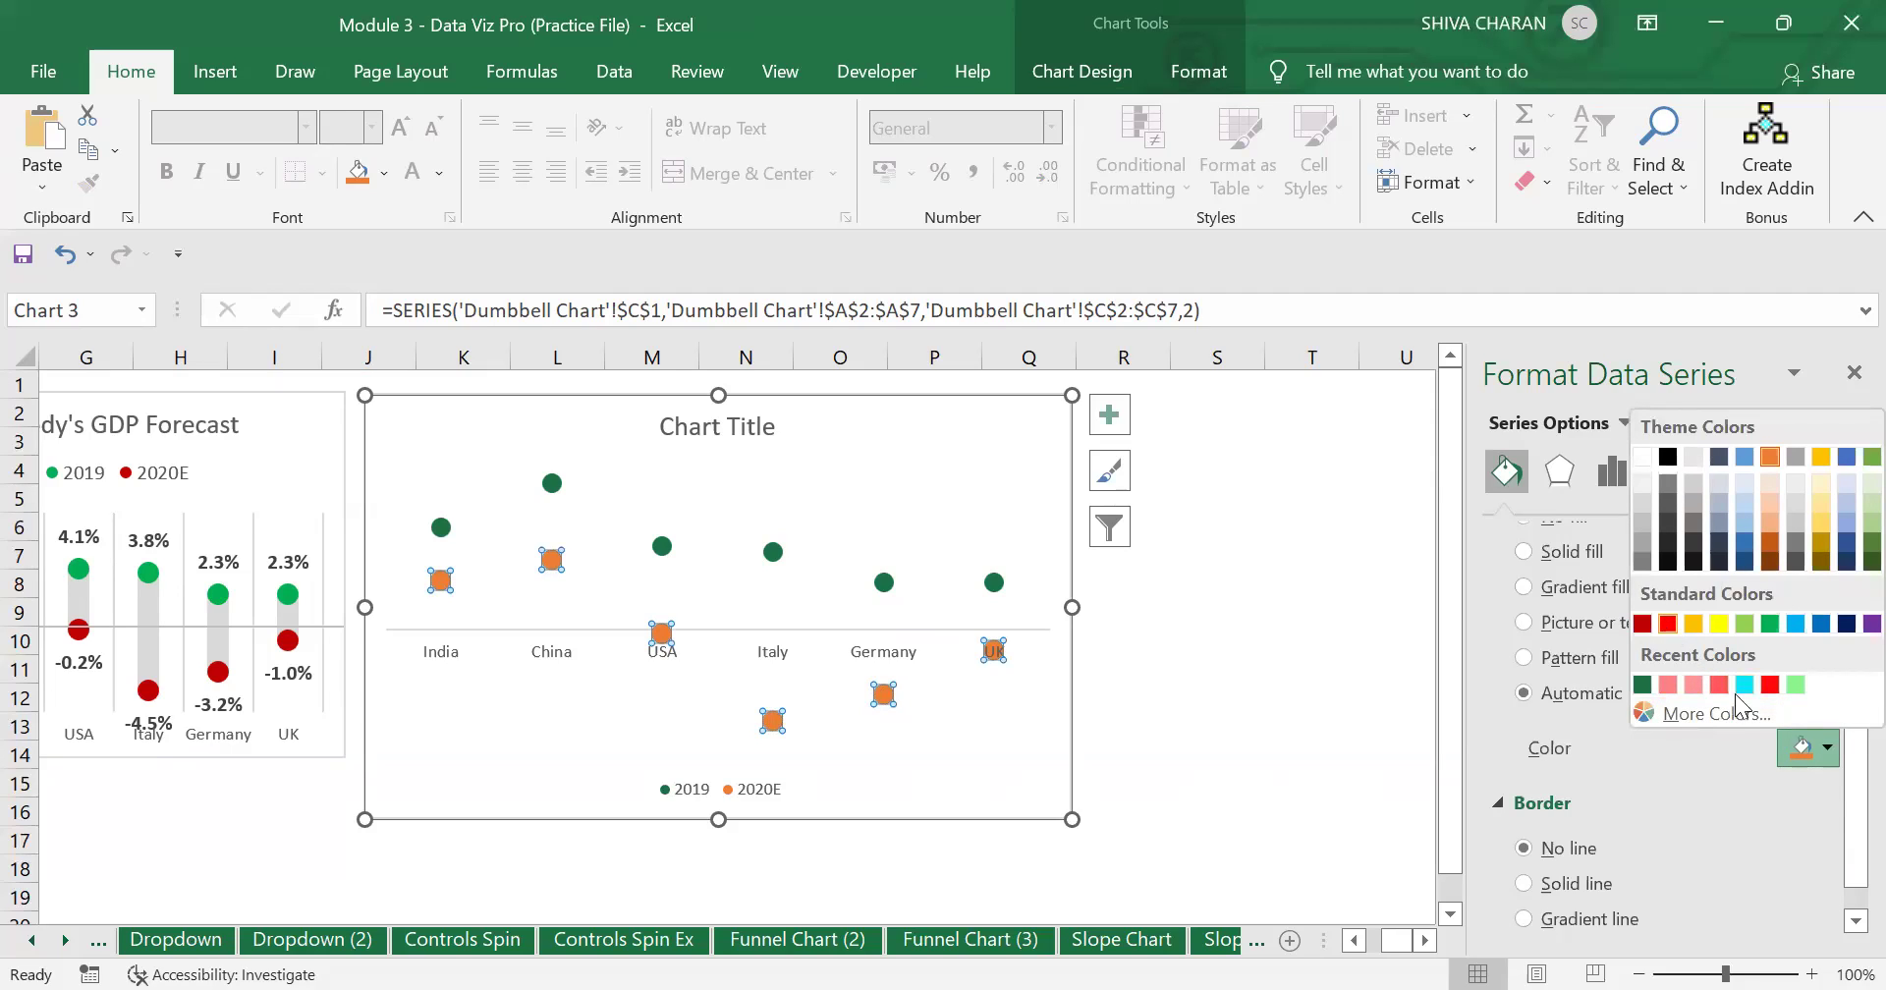
left_click(1667, 625)
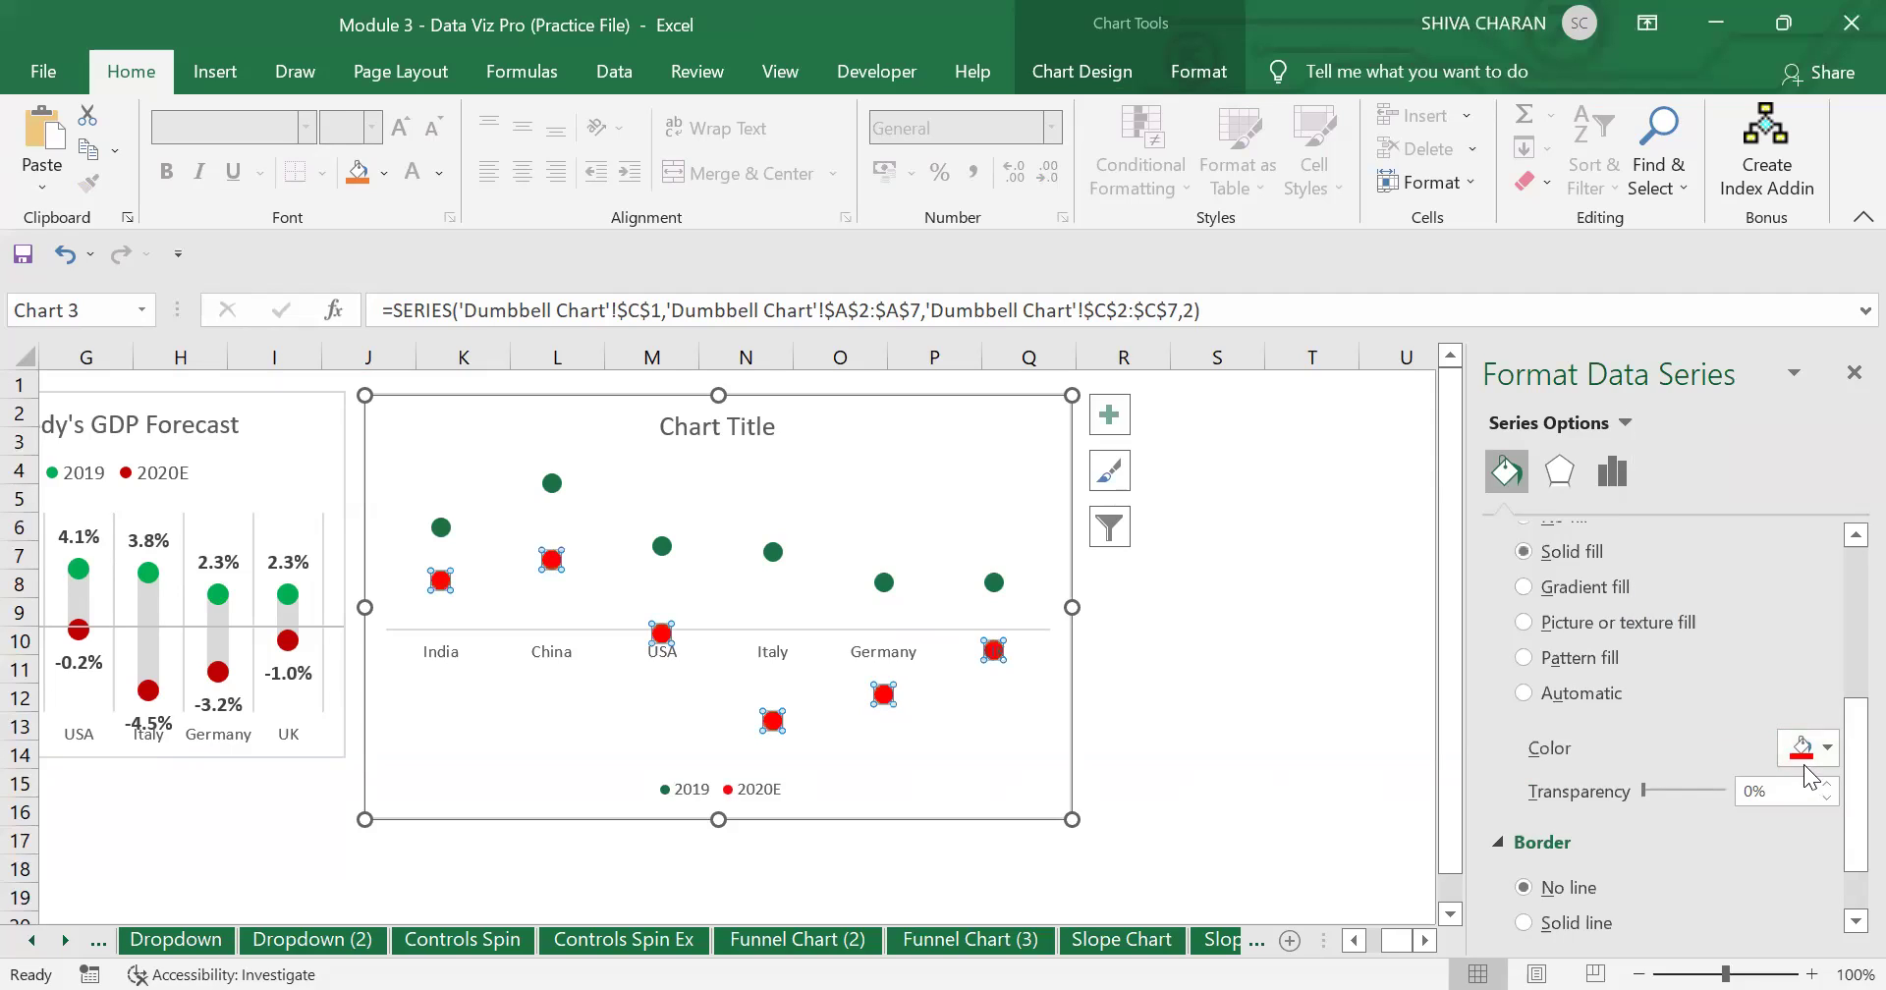
left_click(1854, 373)
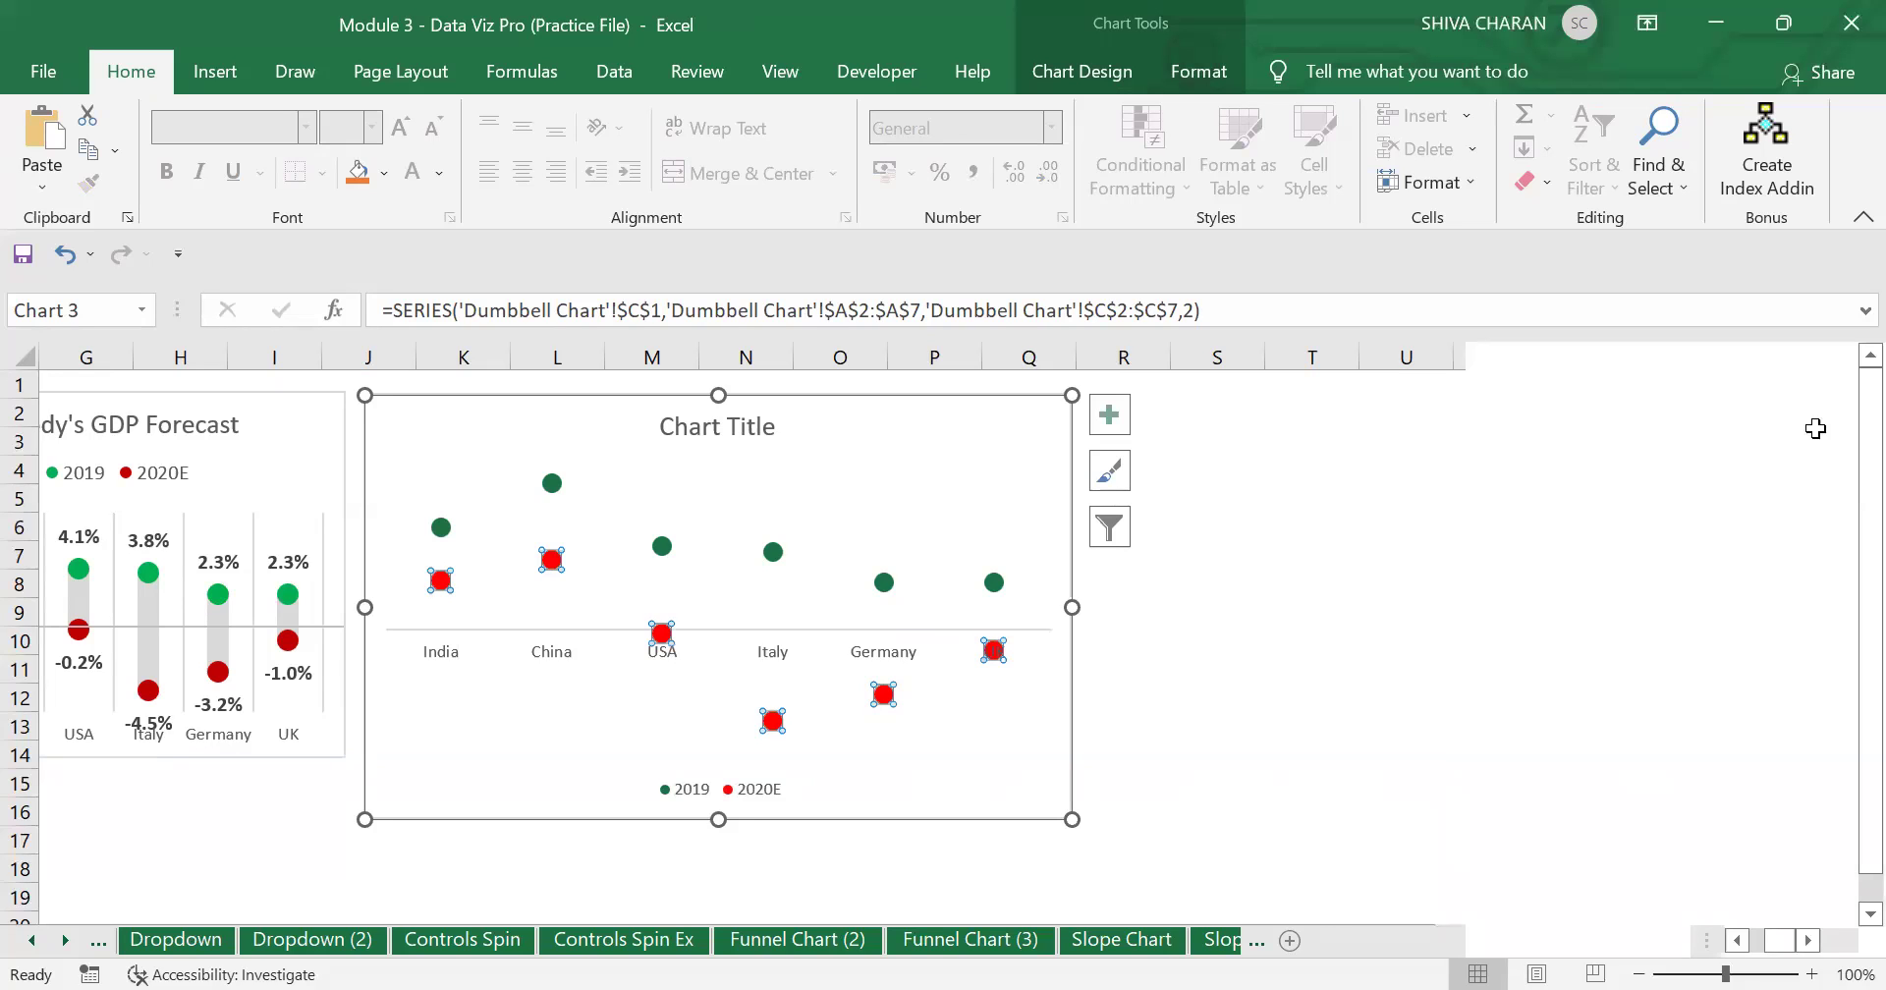
left_click(1326, 815)
scroll(1722, 948, "left", 2)
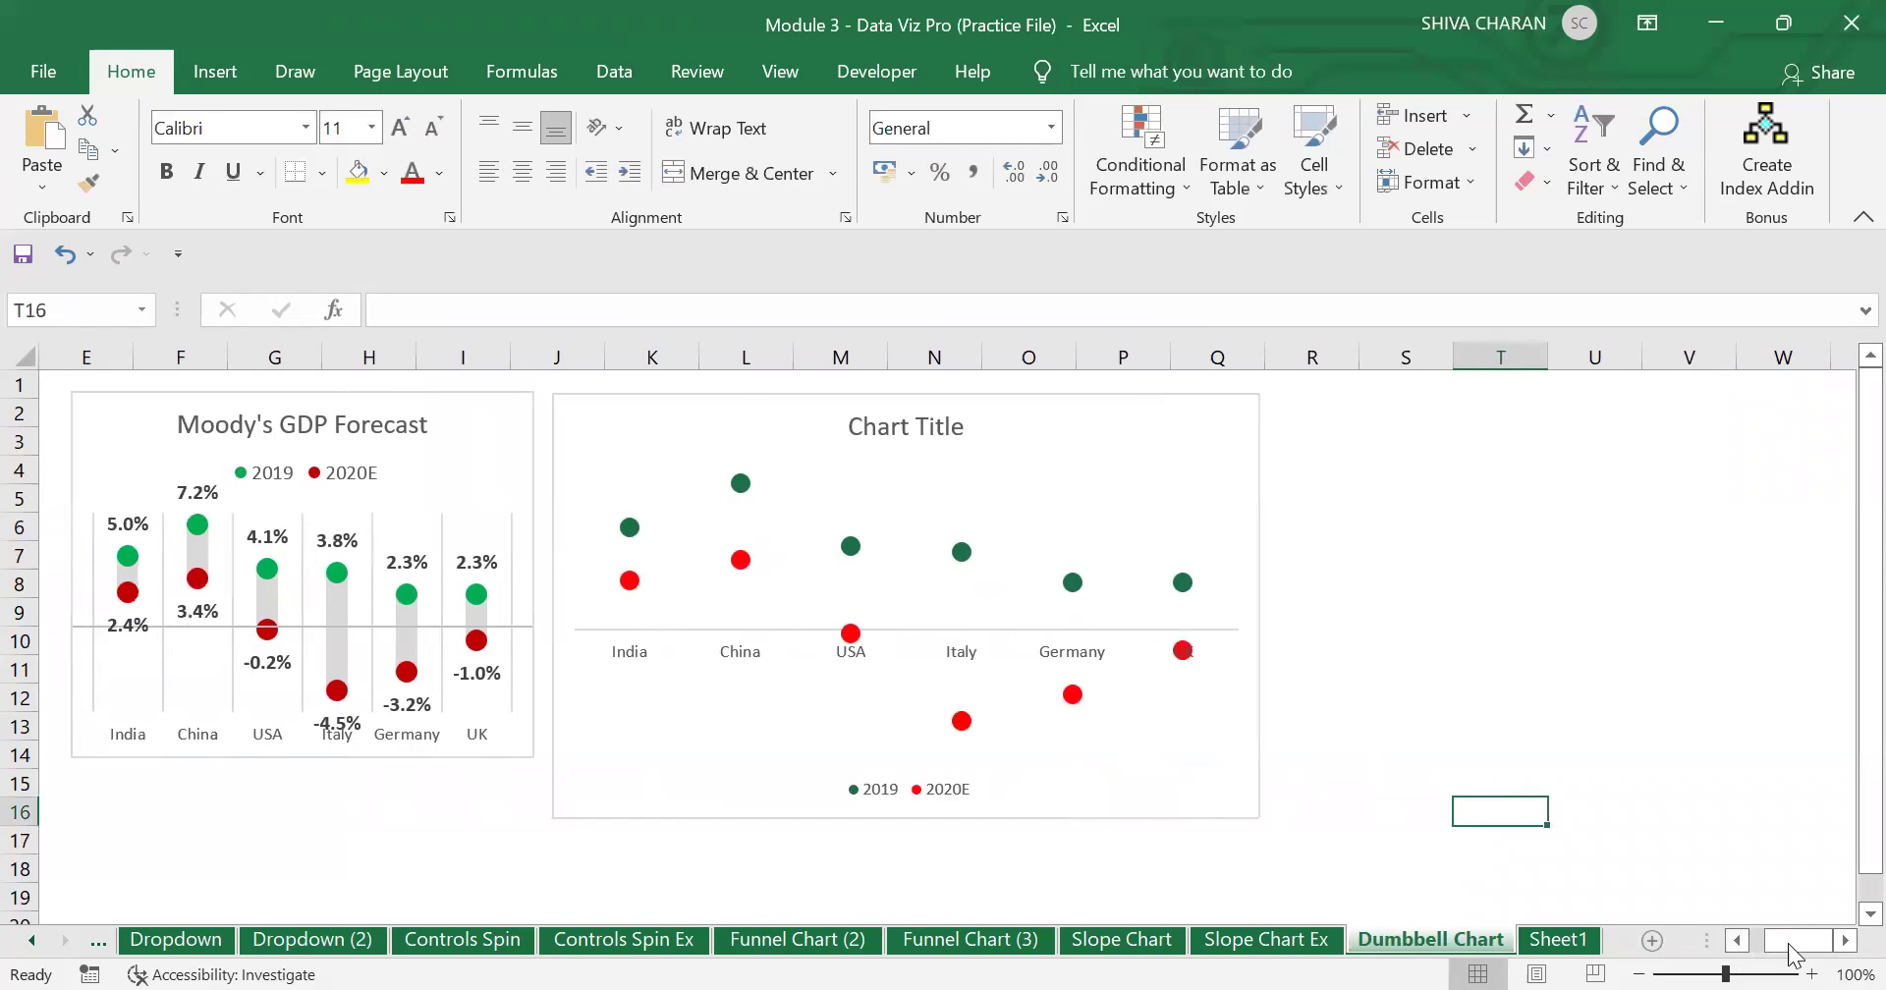
scroll(1807, 951, "up", 10)
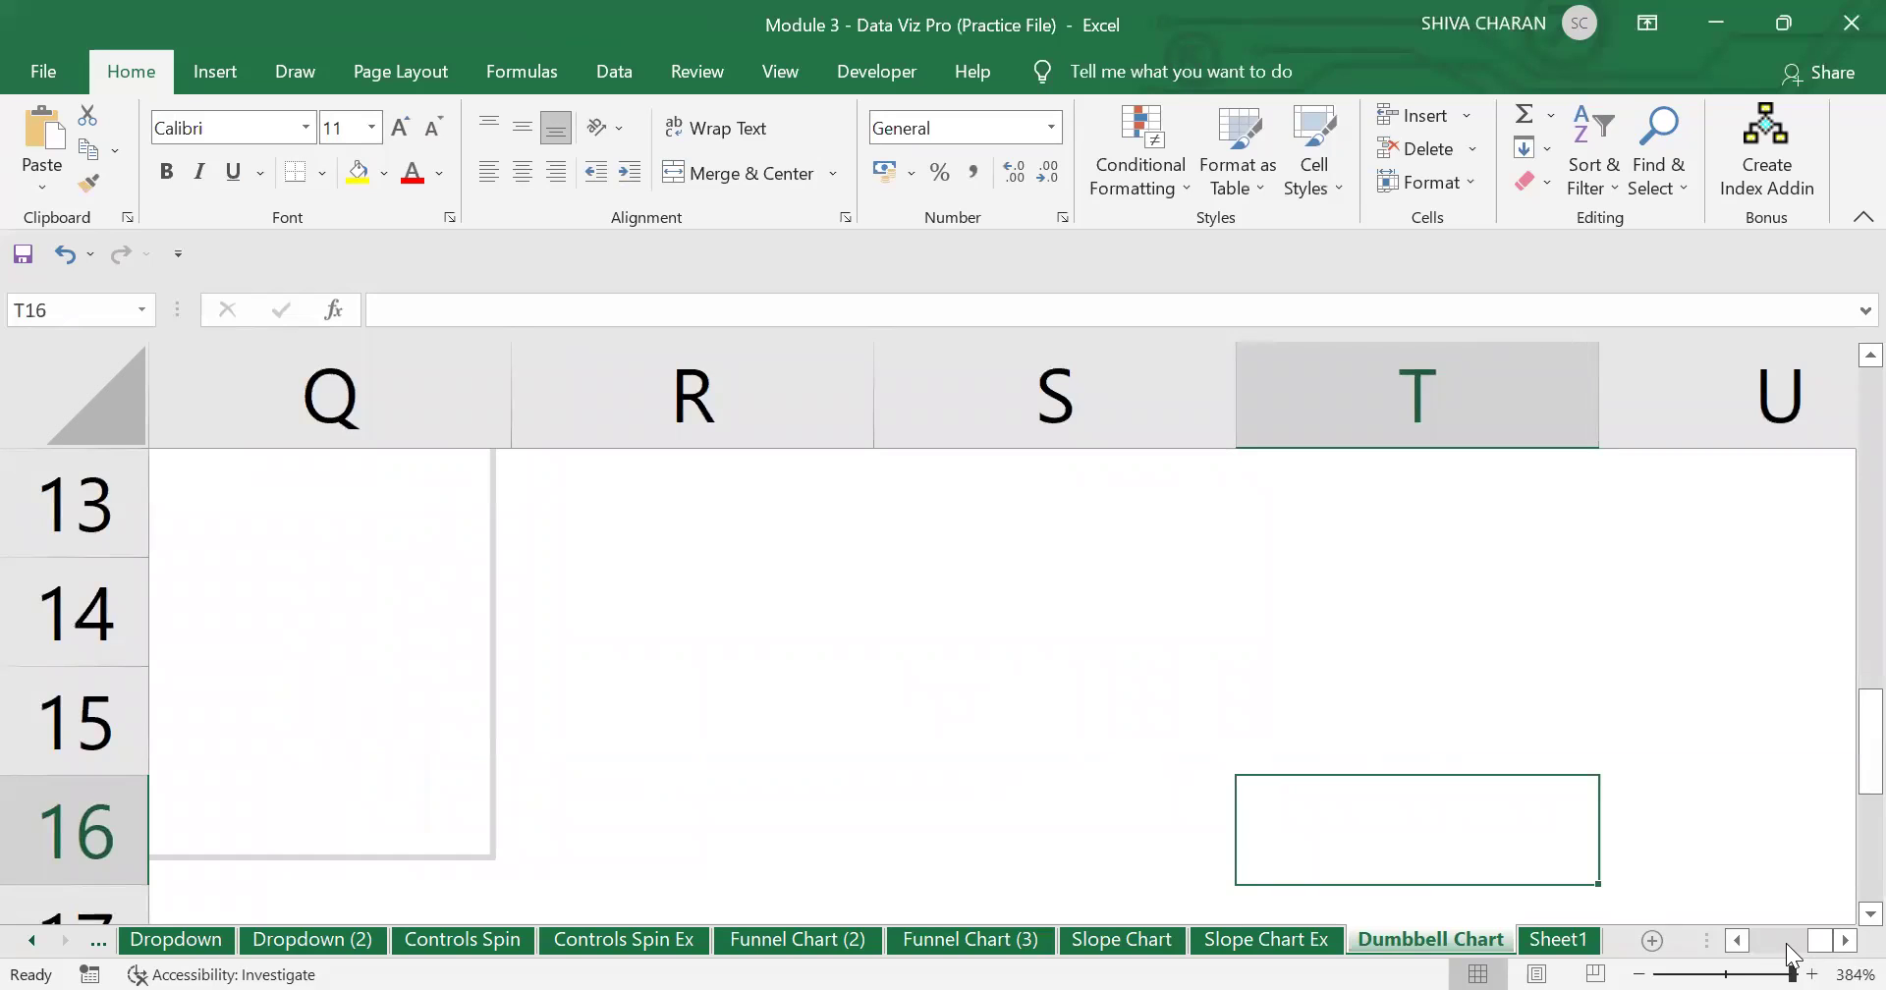
scroll(1788, 953, "down", 6)
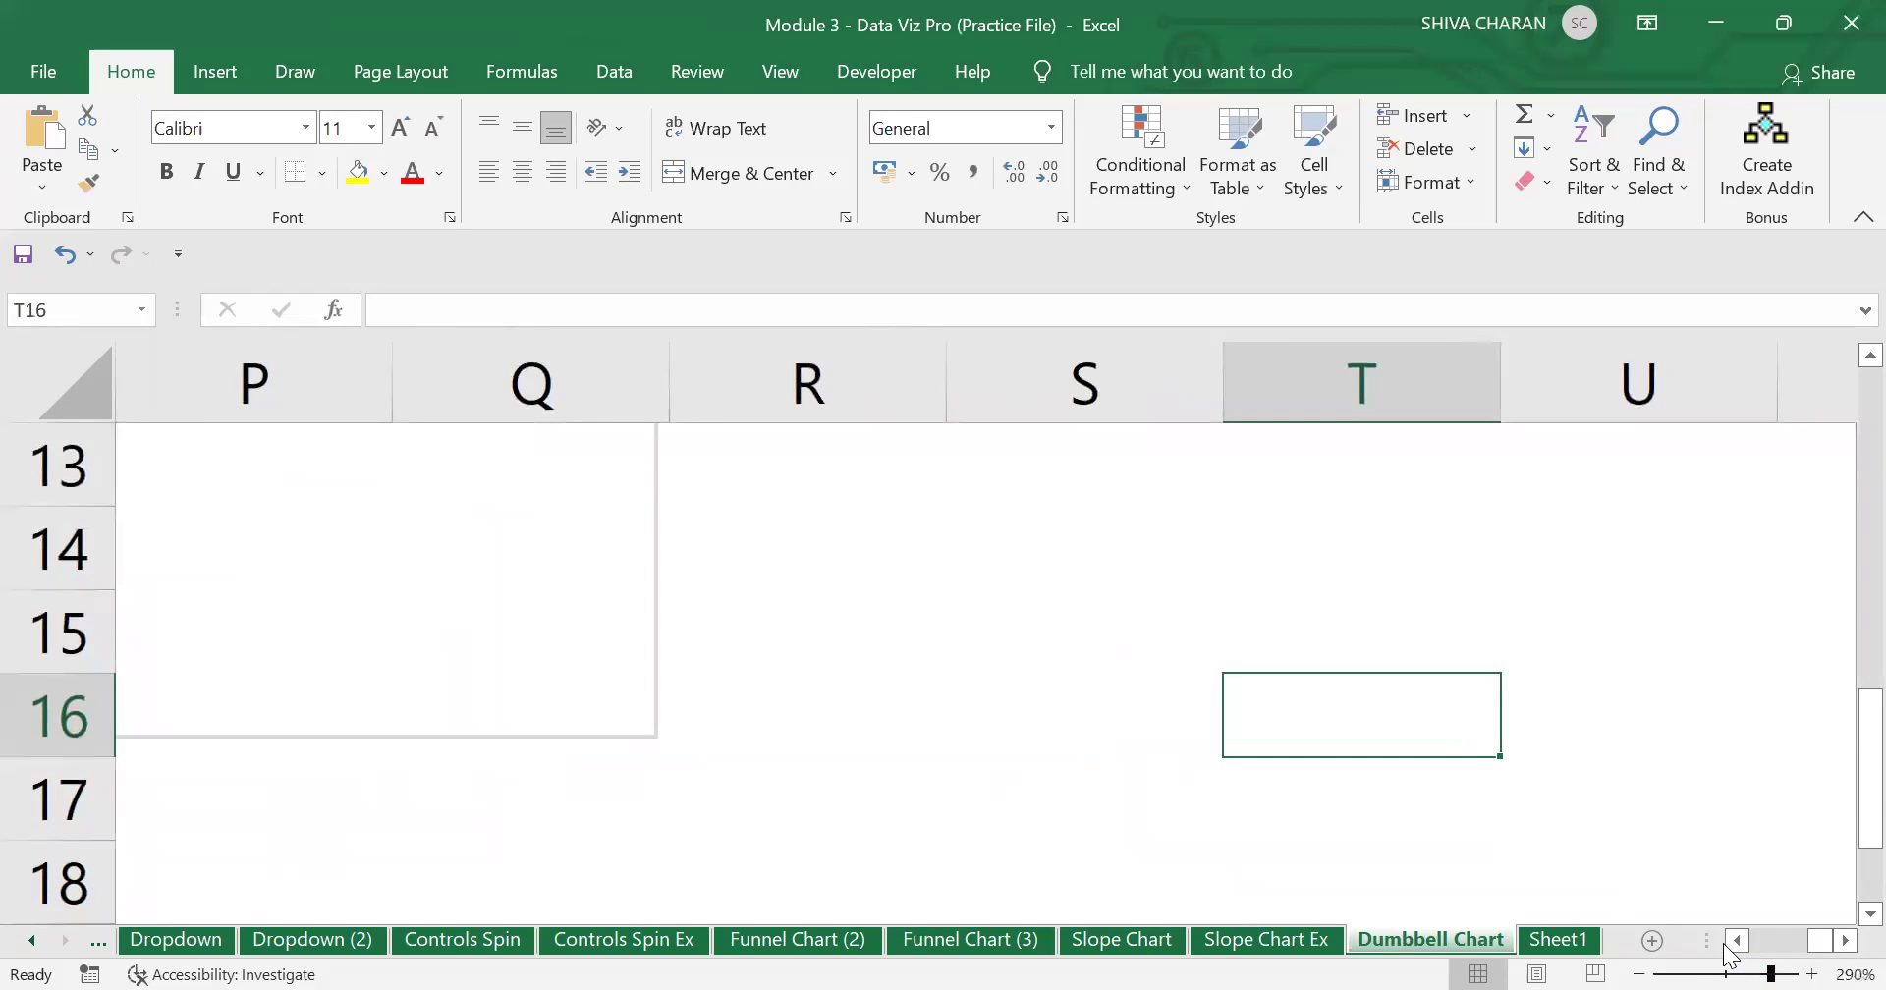
scroll(1731, 953, "down", 10)
scroll(1739, 943, "left", 3)
scroll(1739, 944, "left", 4)
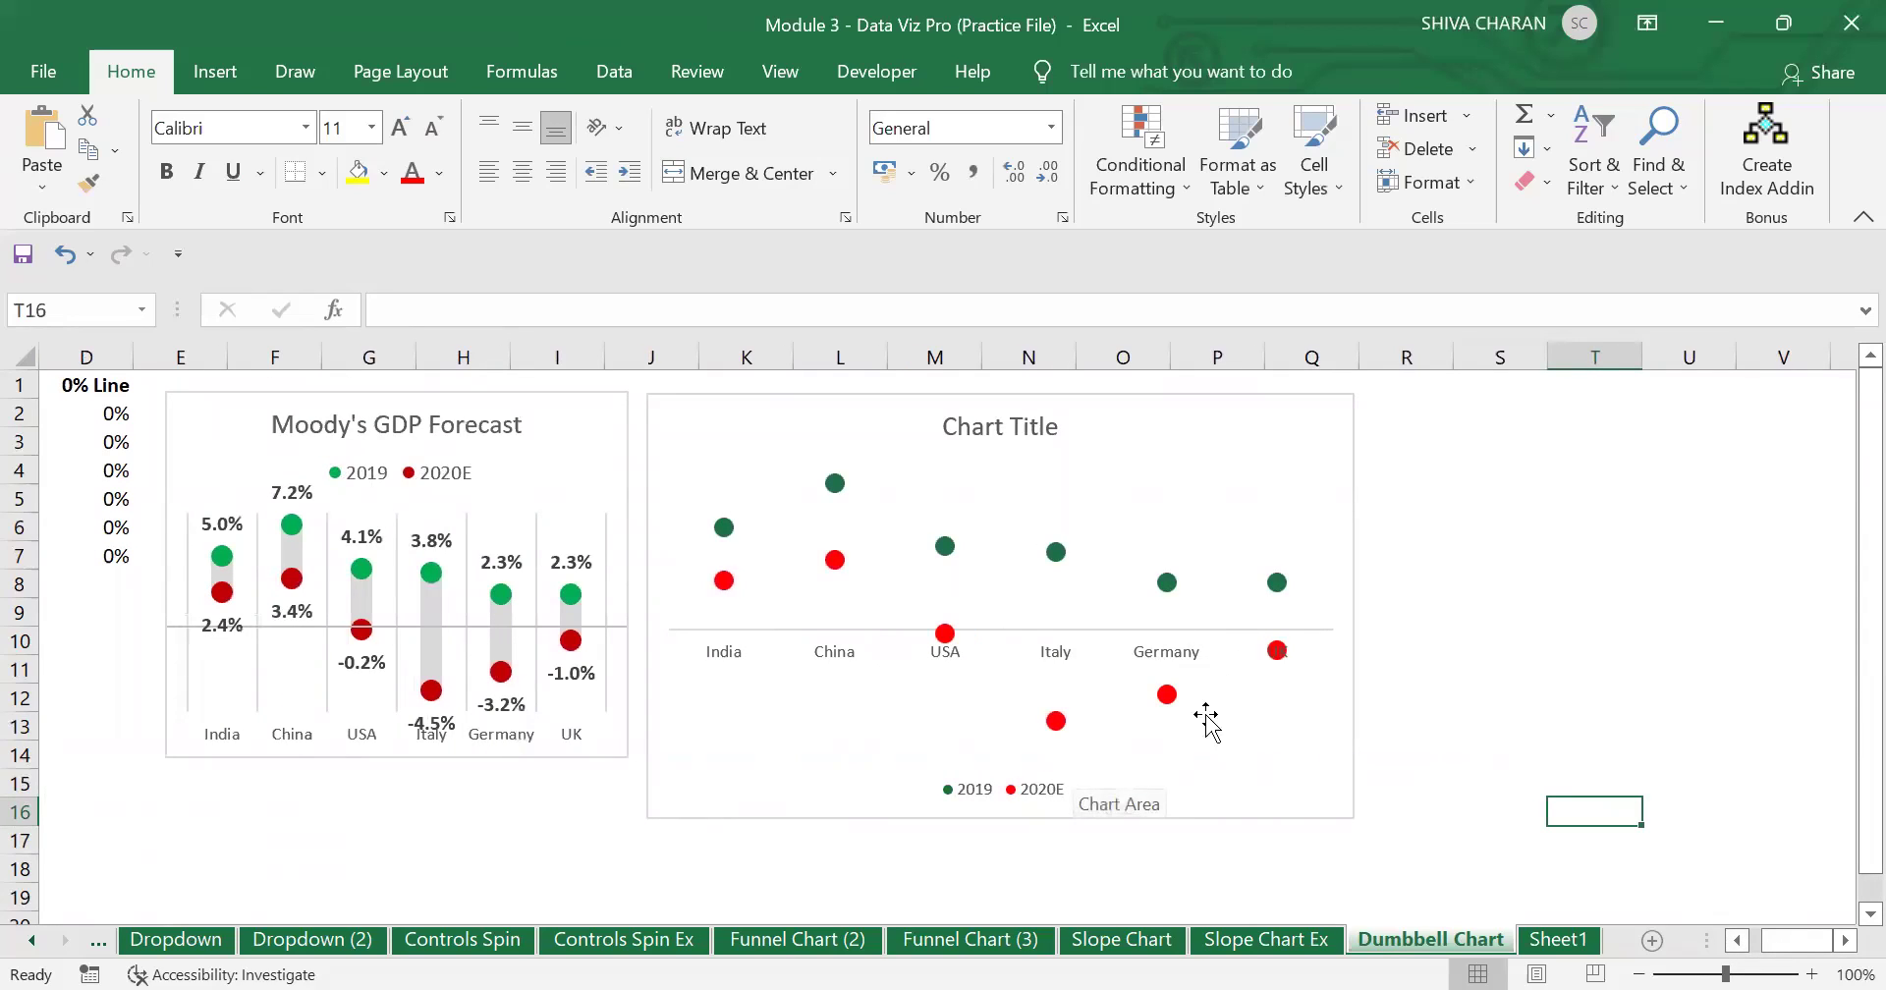
Set the label position of the horizontal country axis to Low and close the axis formatting options.
left_click(727, 663)
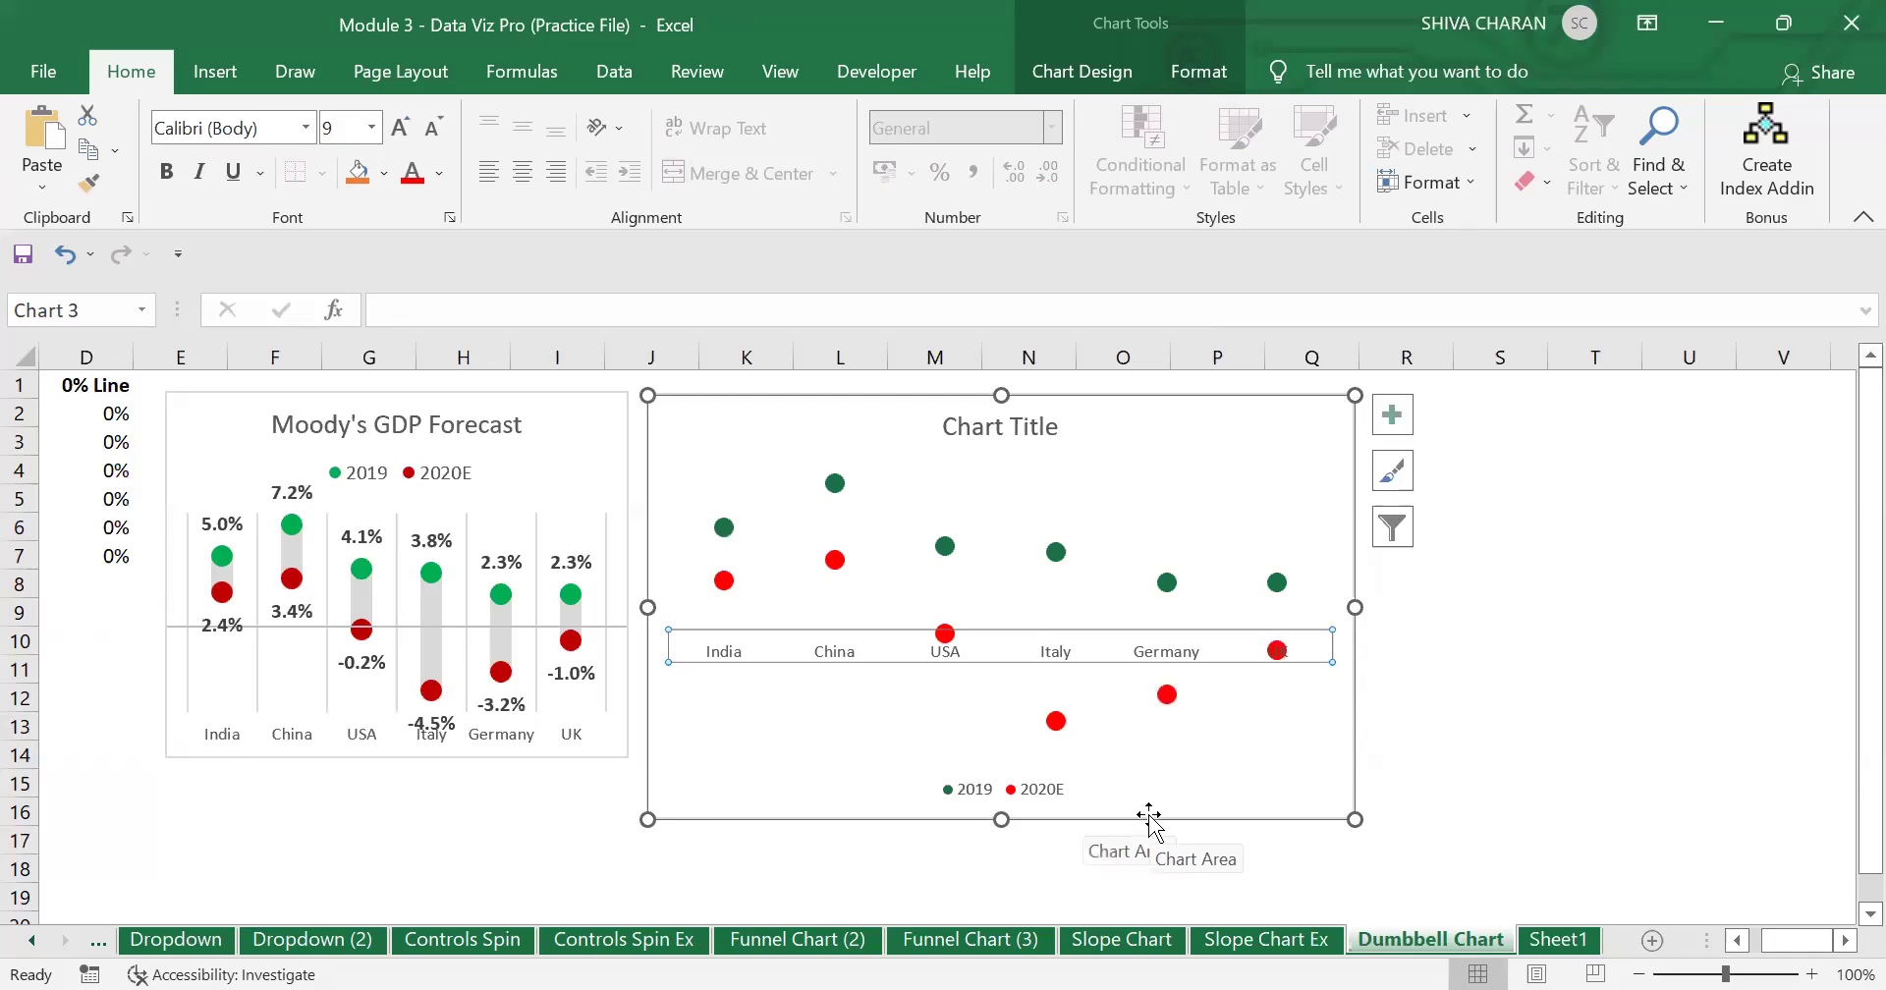
right_click(1122, 652)
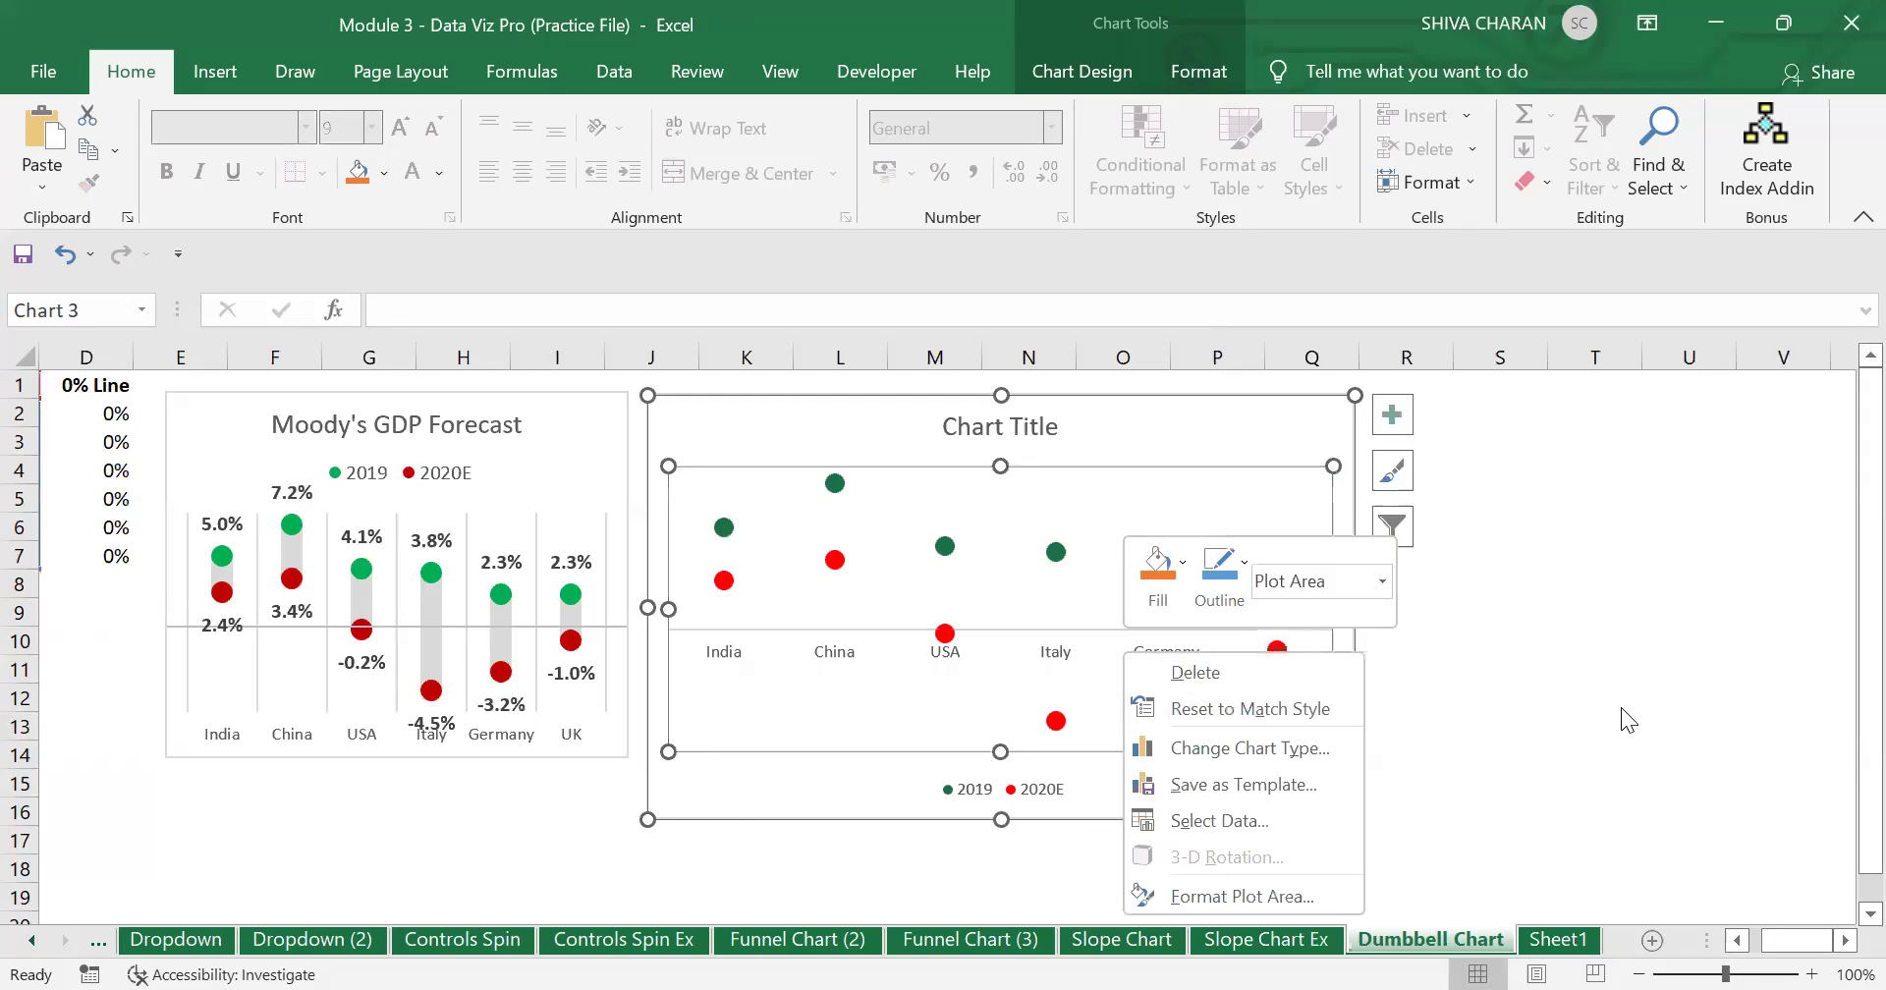
key("Escape")
right_click(1194, 652)
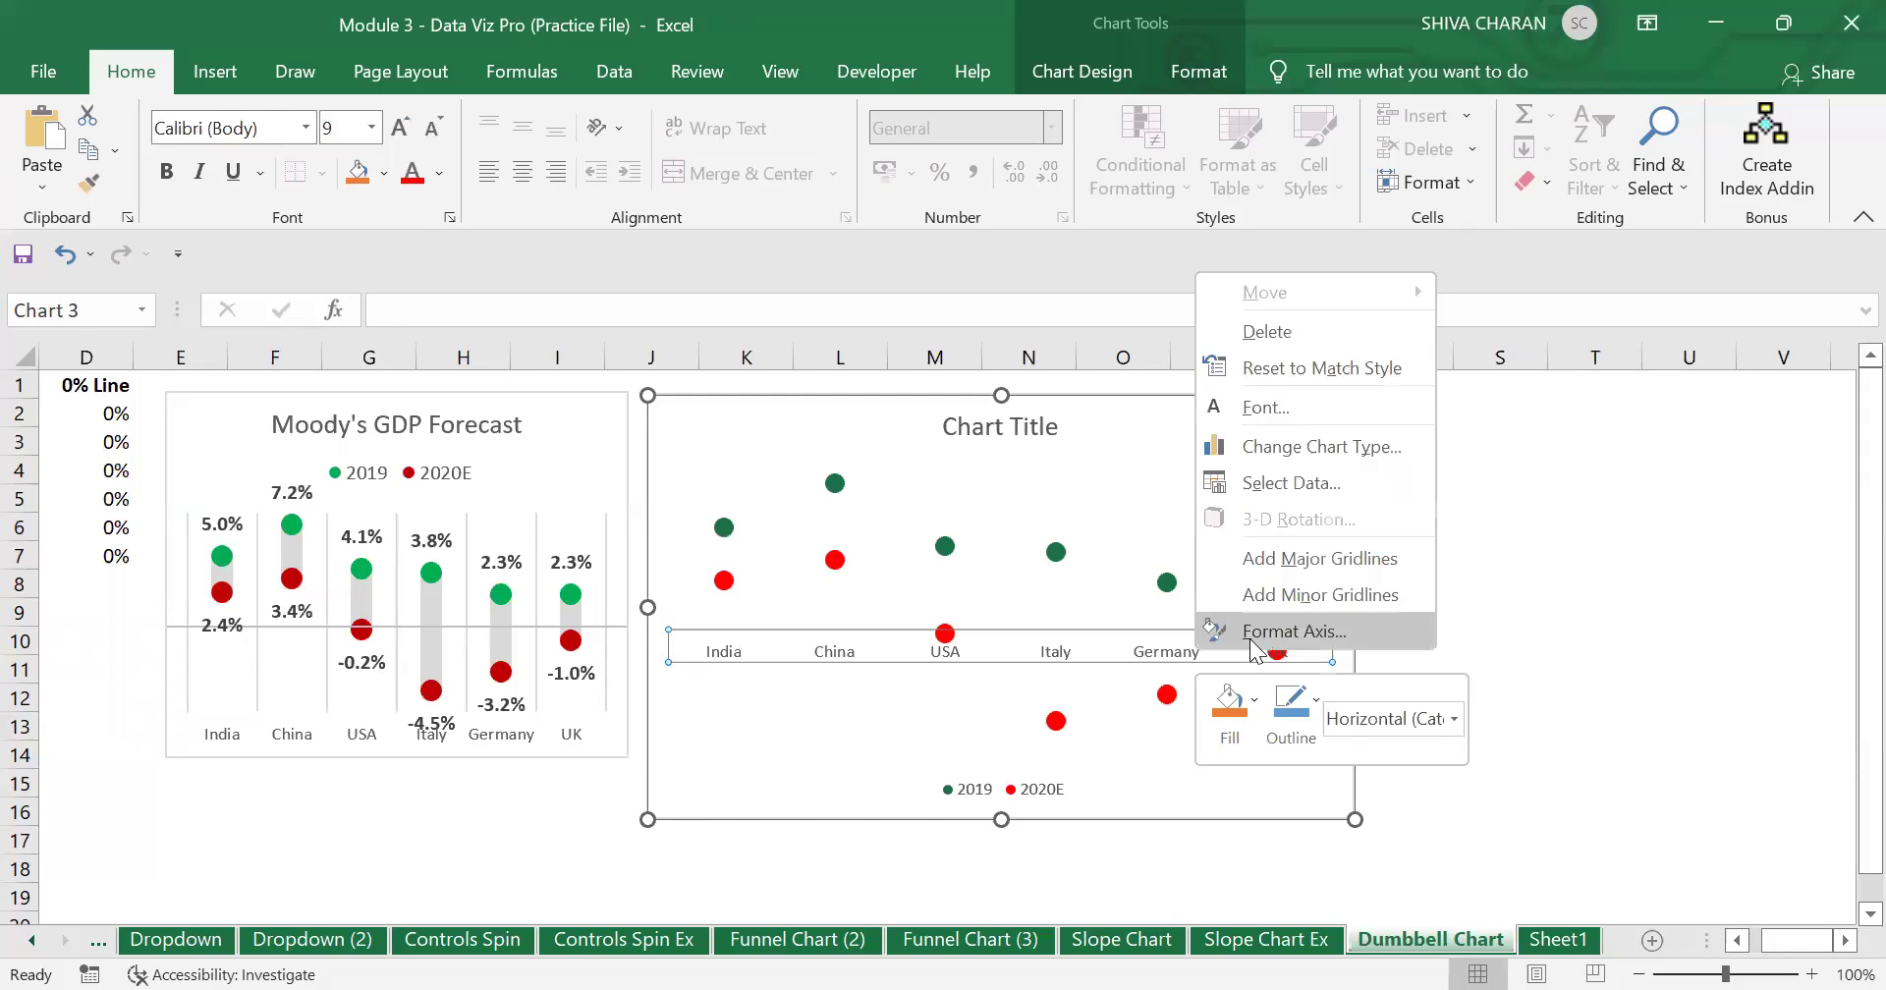
left_click(1282, 634)
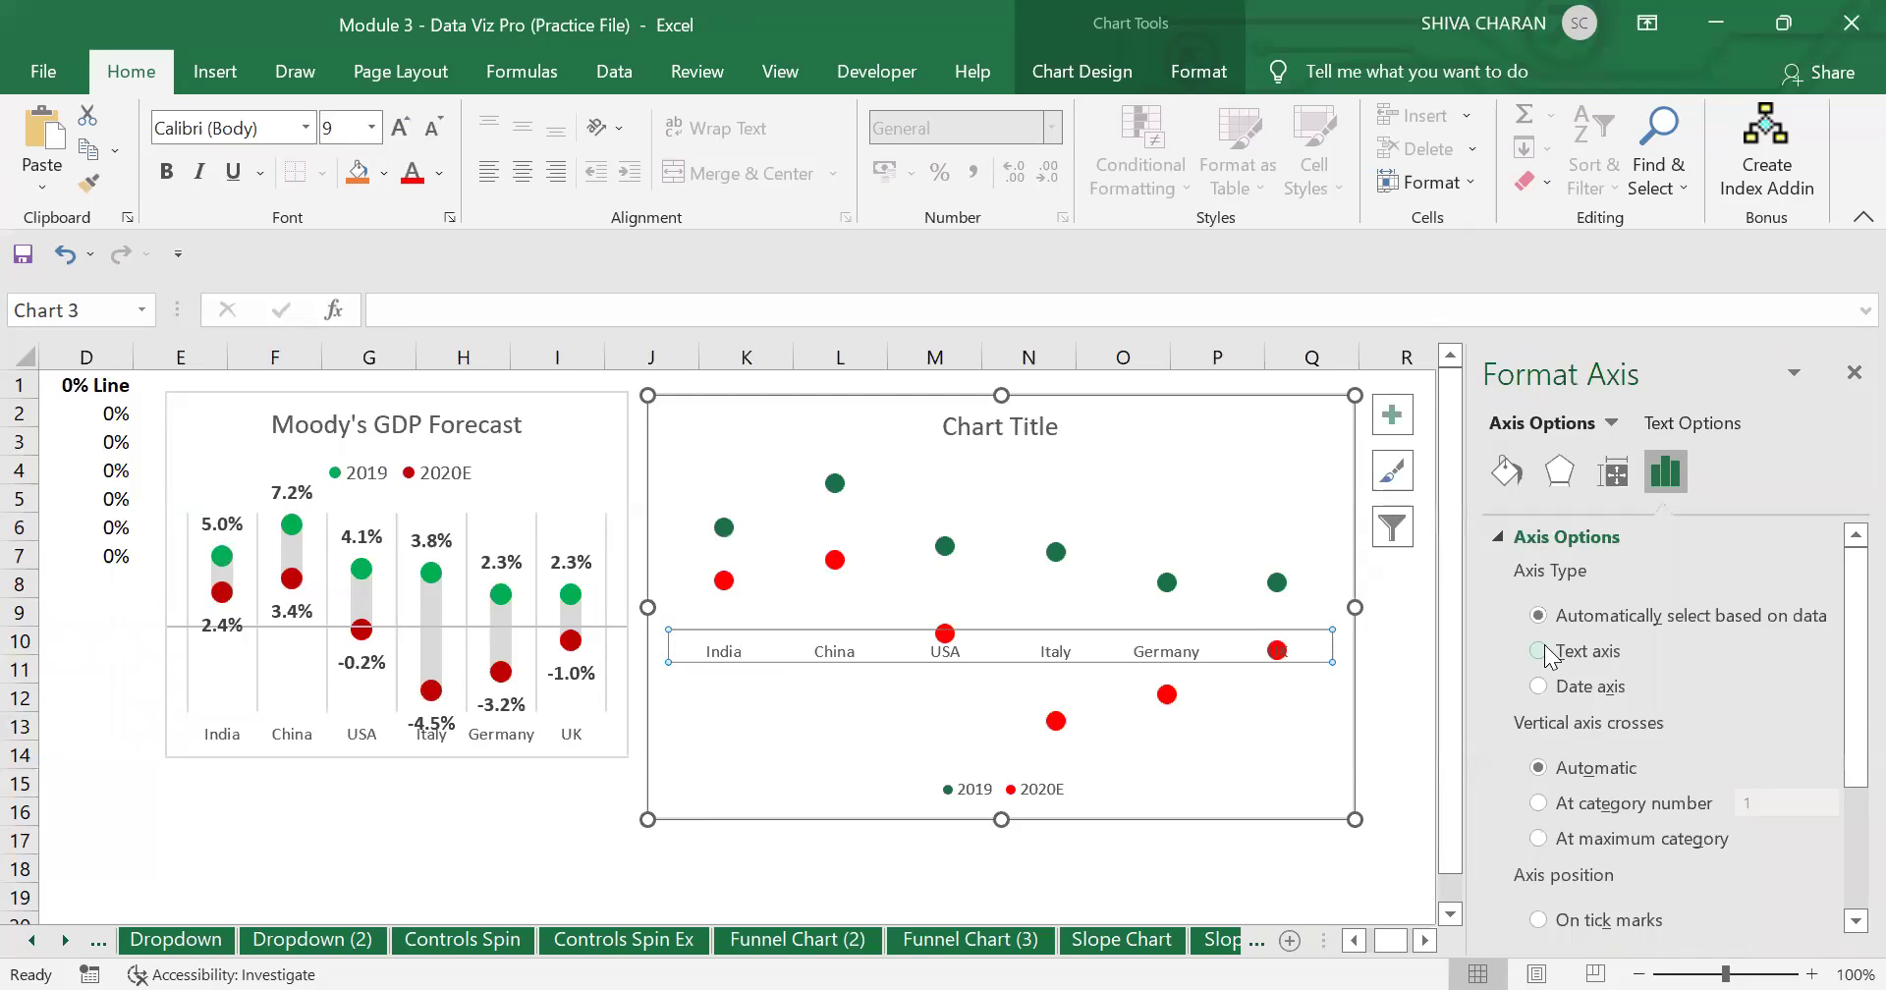
scroll(1797, 699, "down", 3)
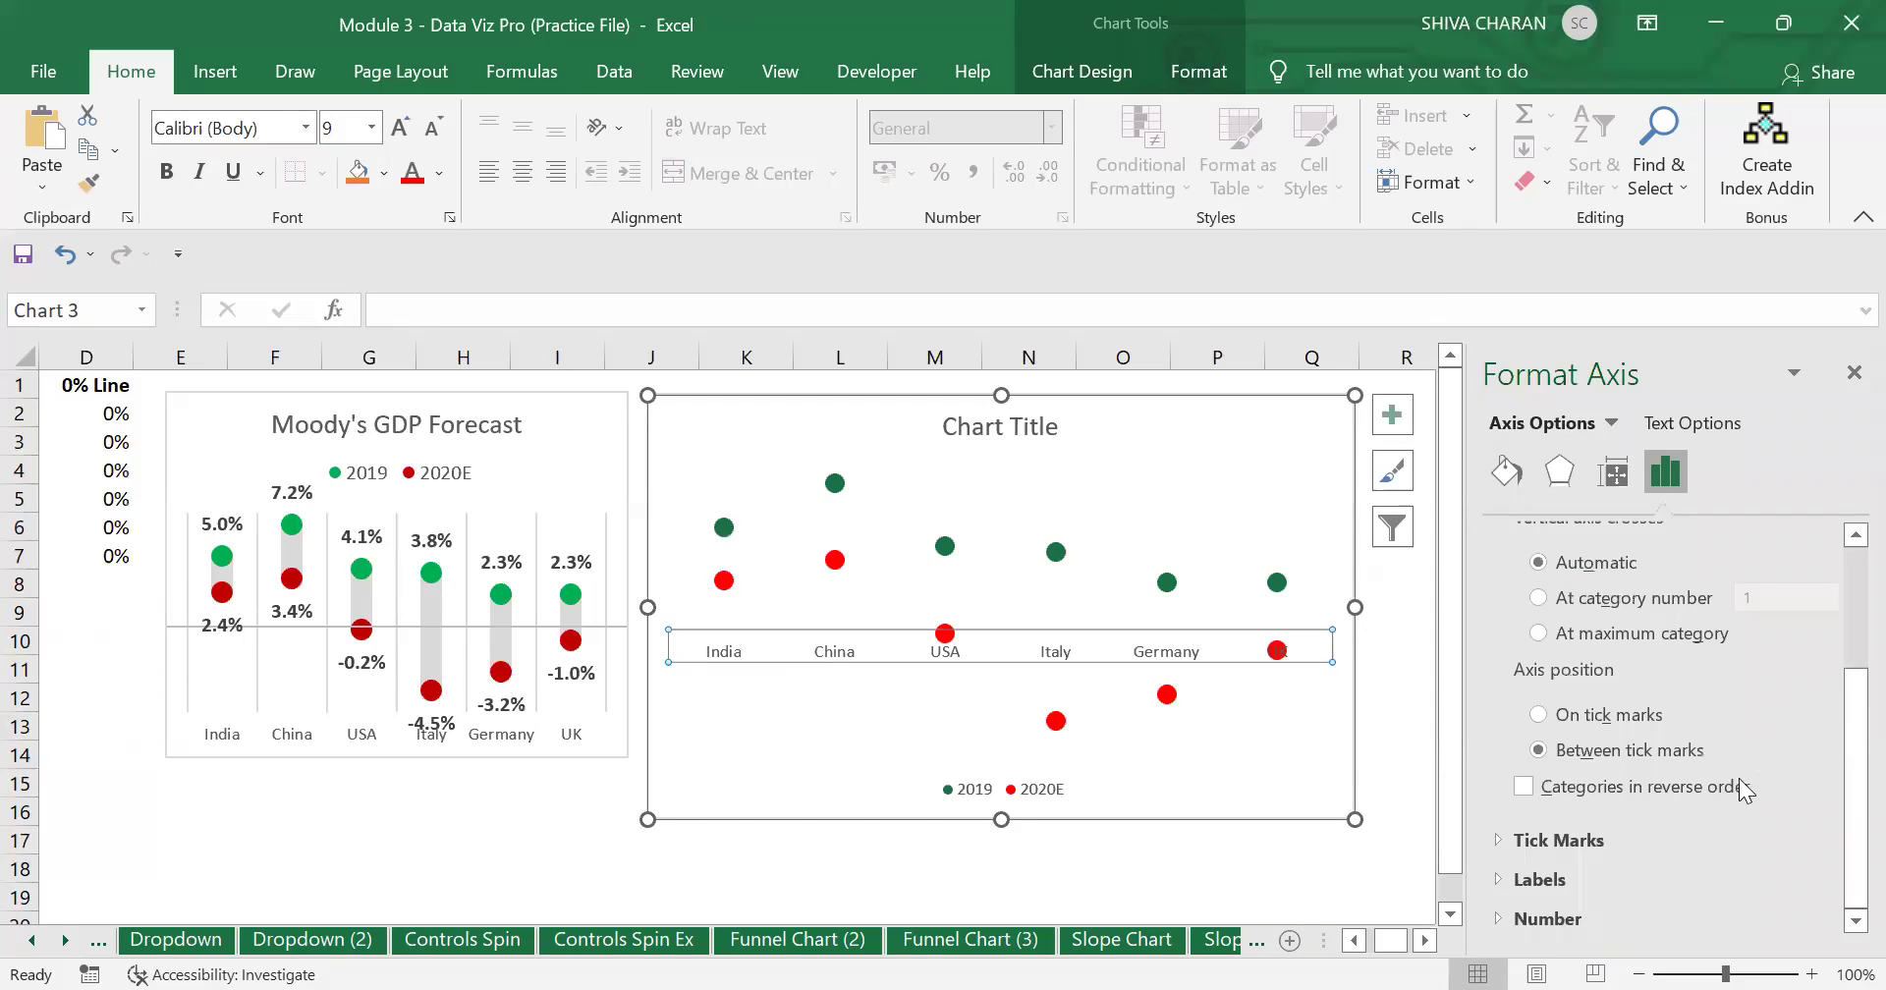
left_click(1503, 878)
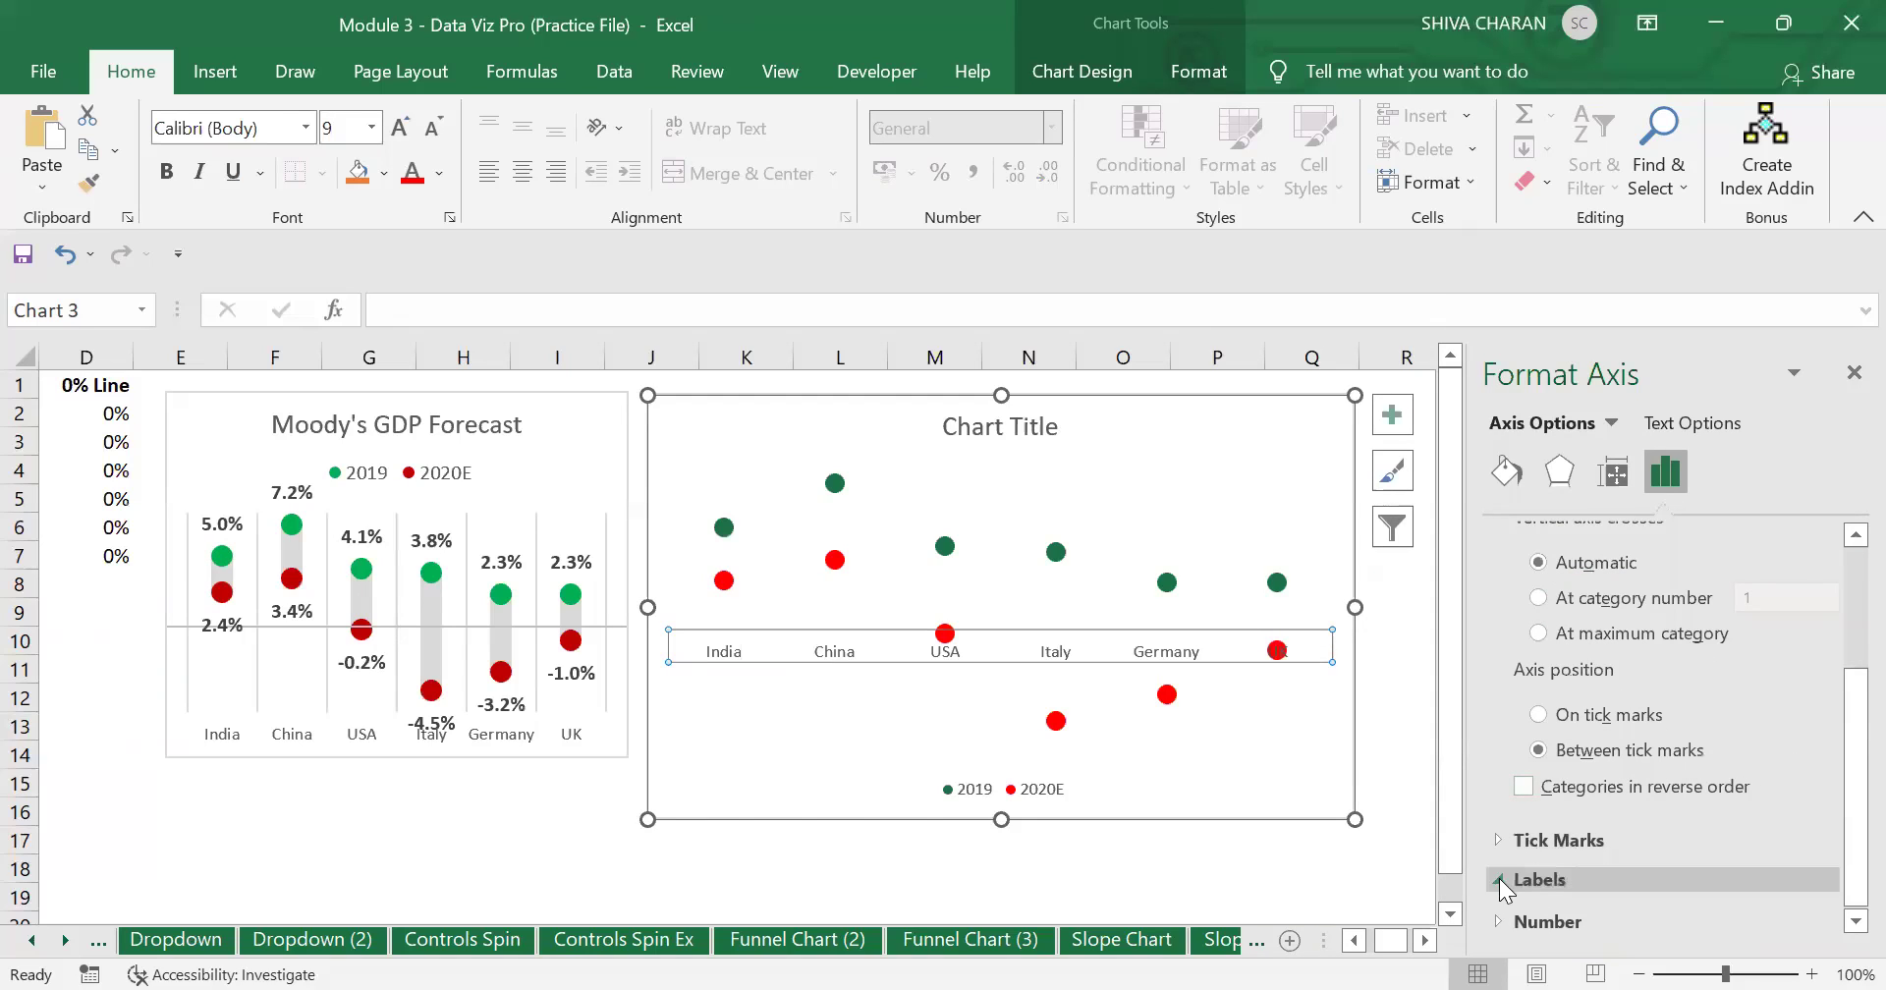
scroll(1807, 786, "down", 3)
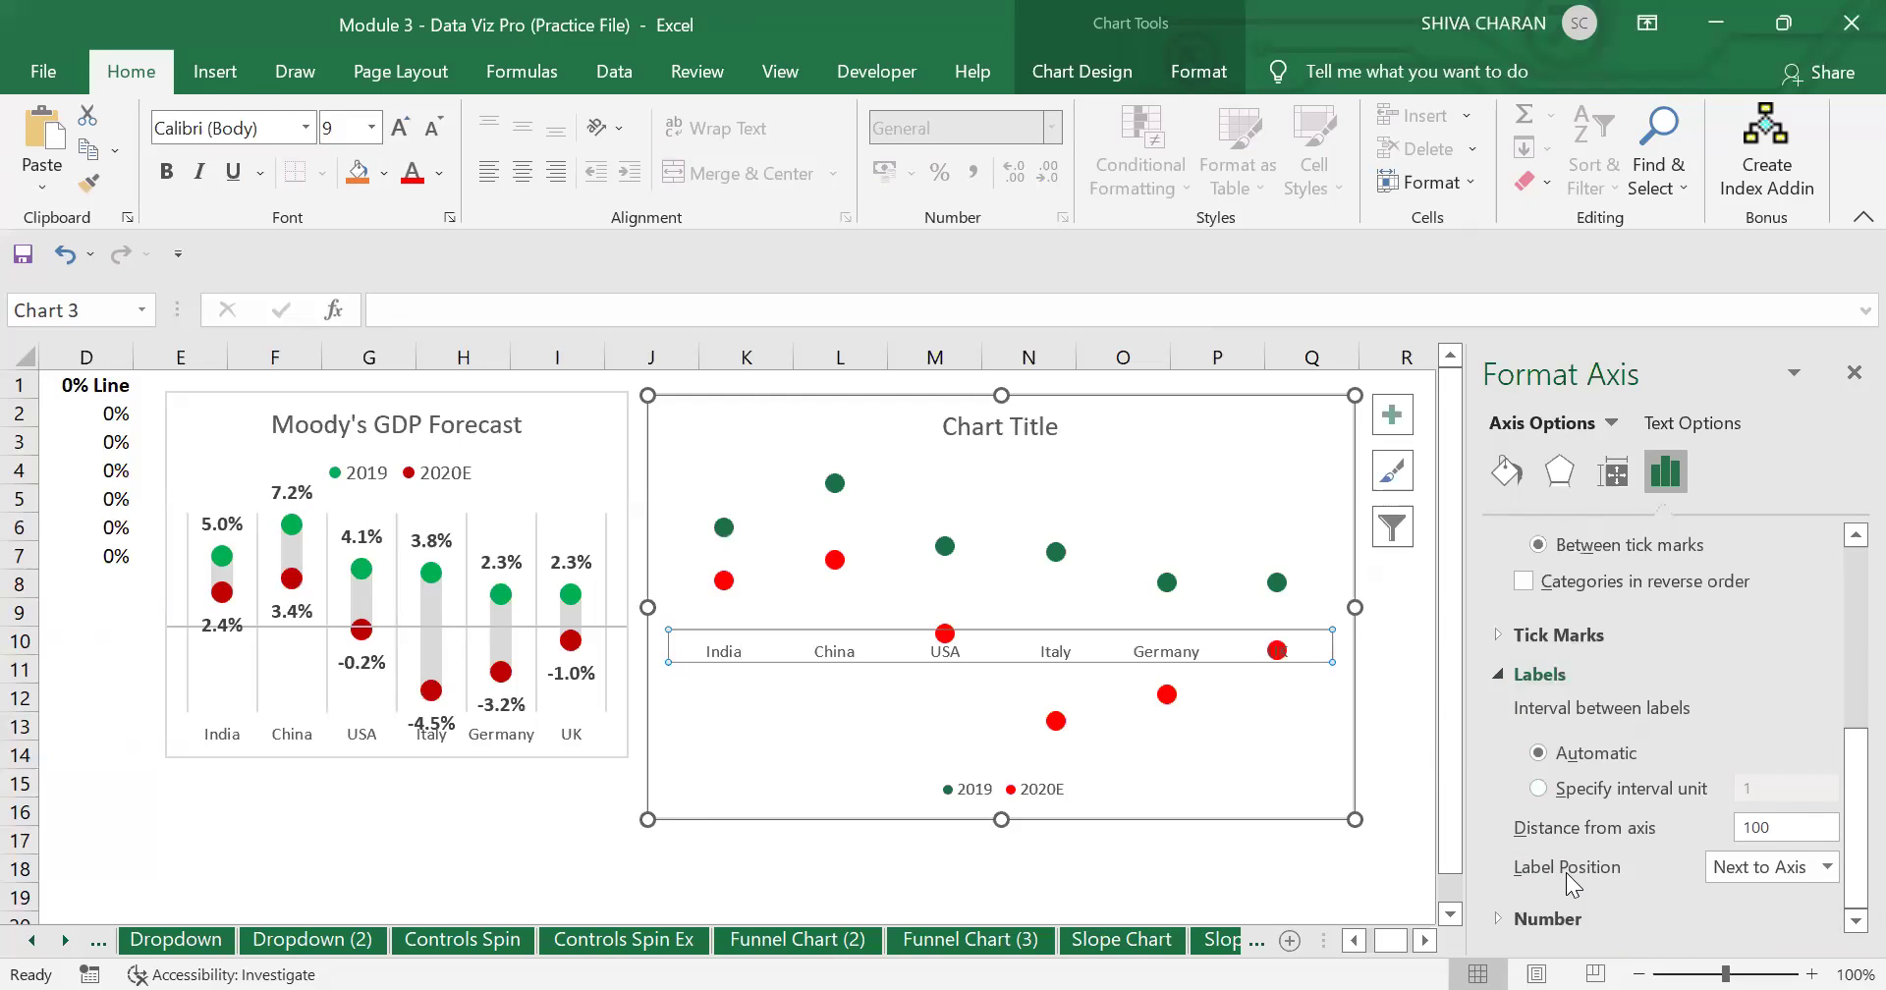
left_click(1830, 868)
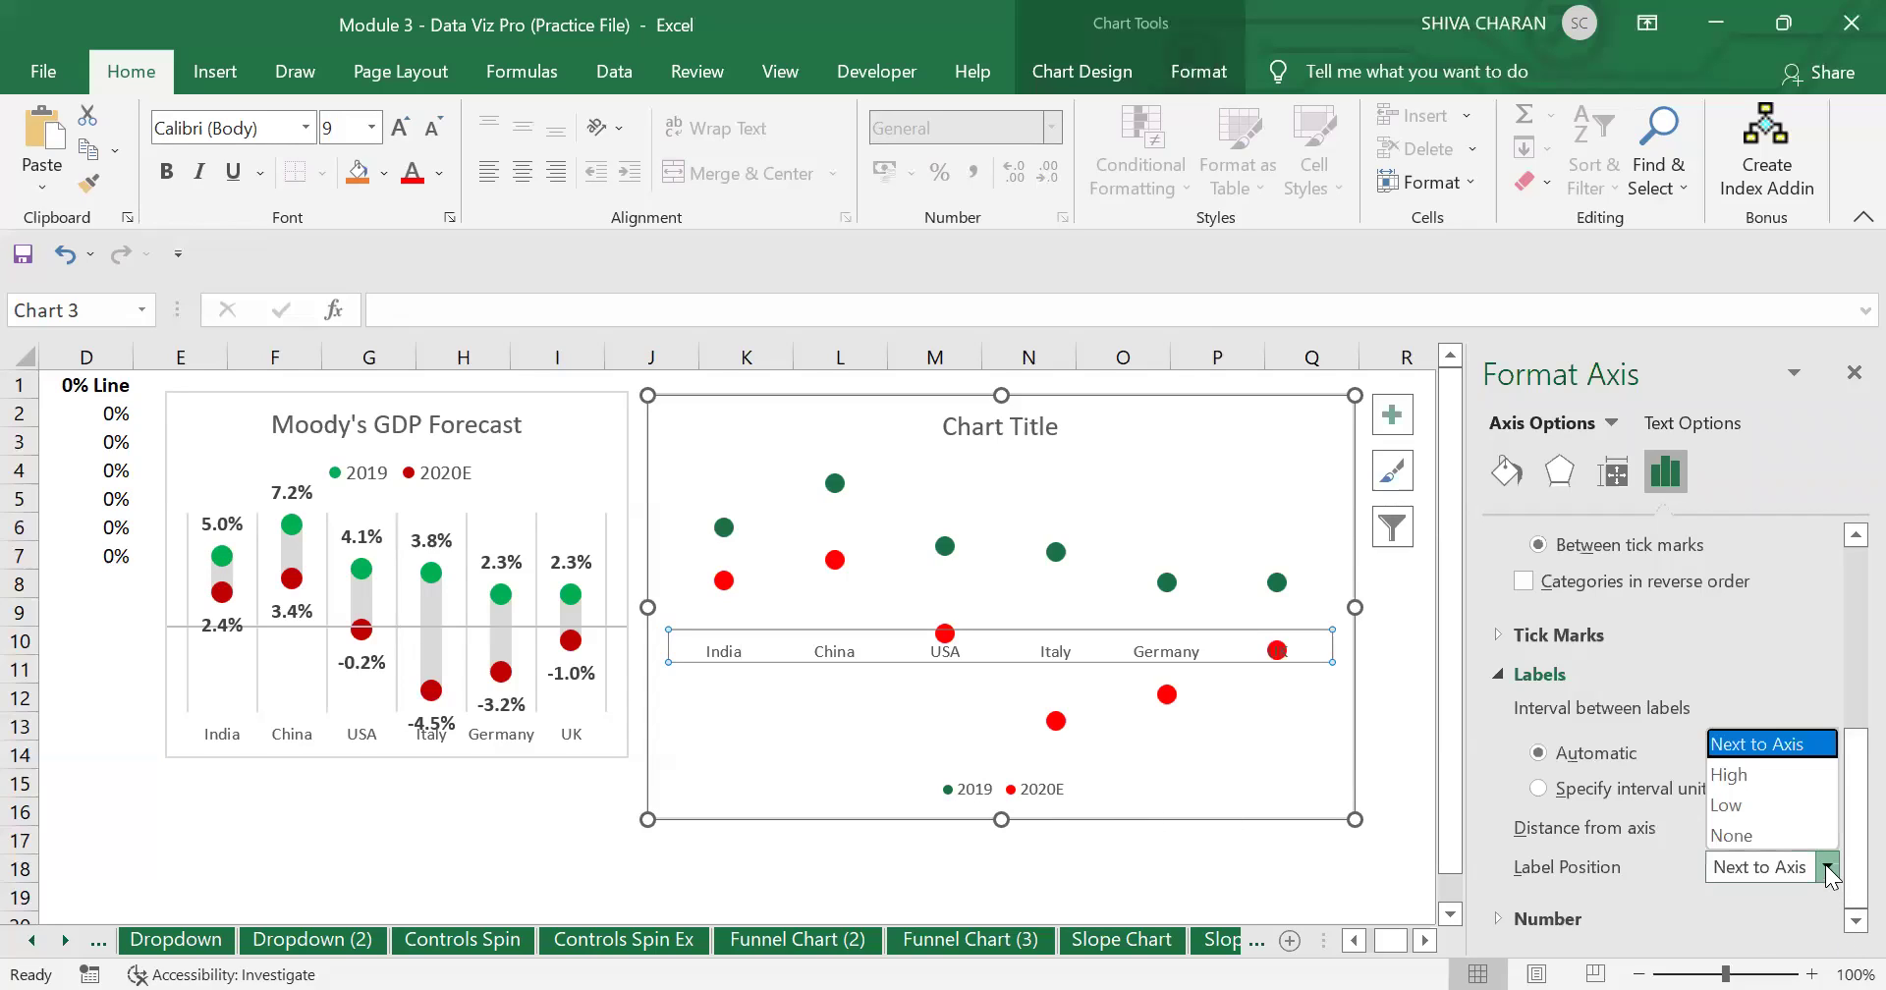
left_click(1798, 804)
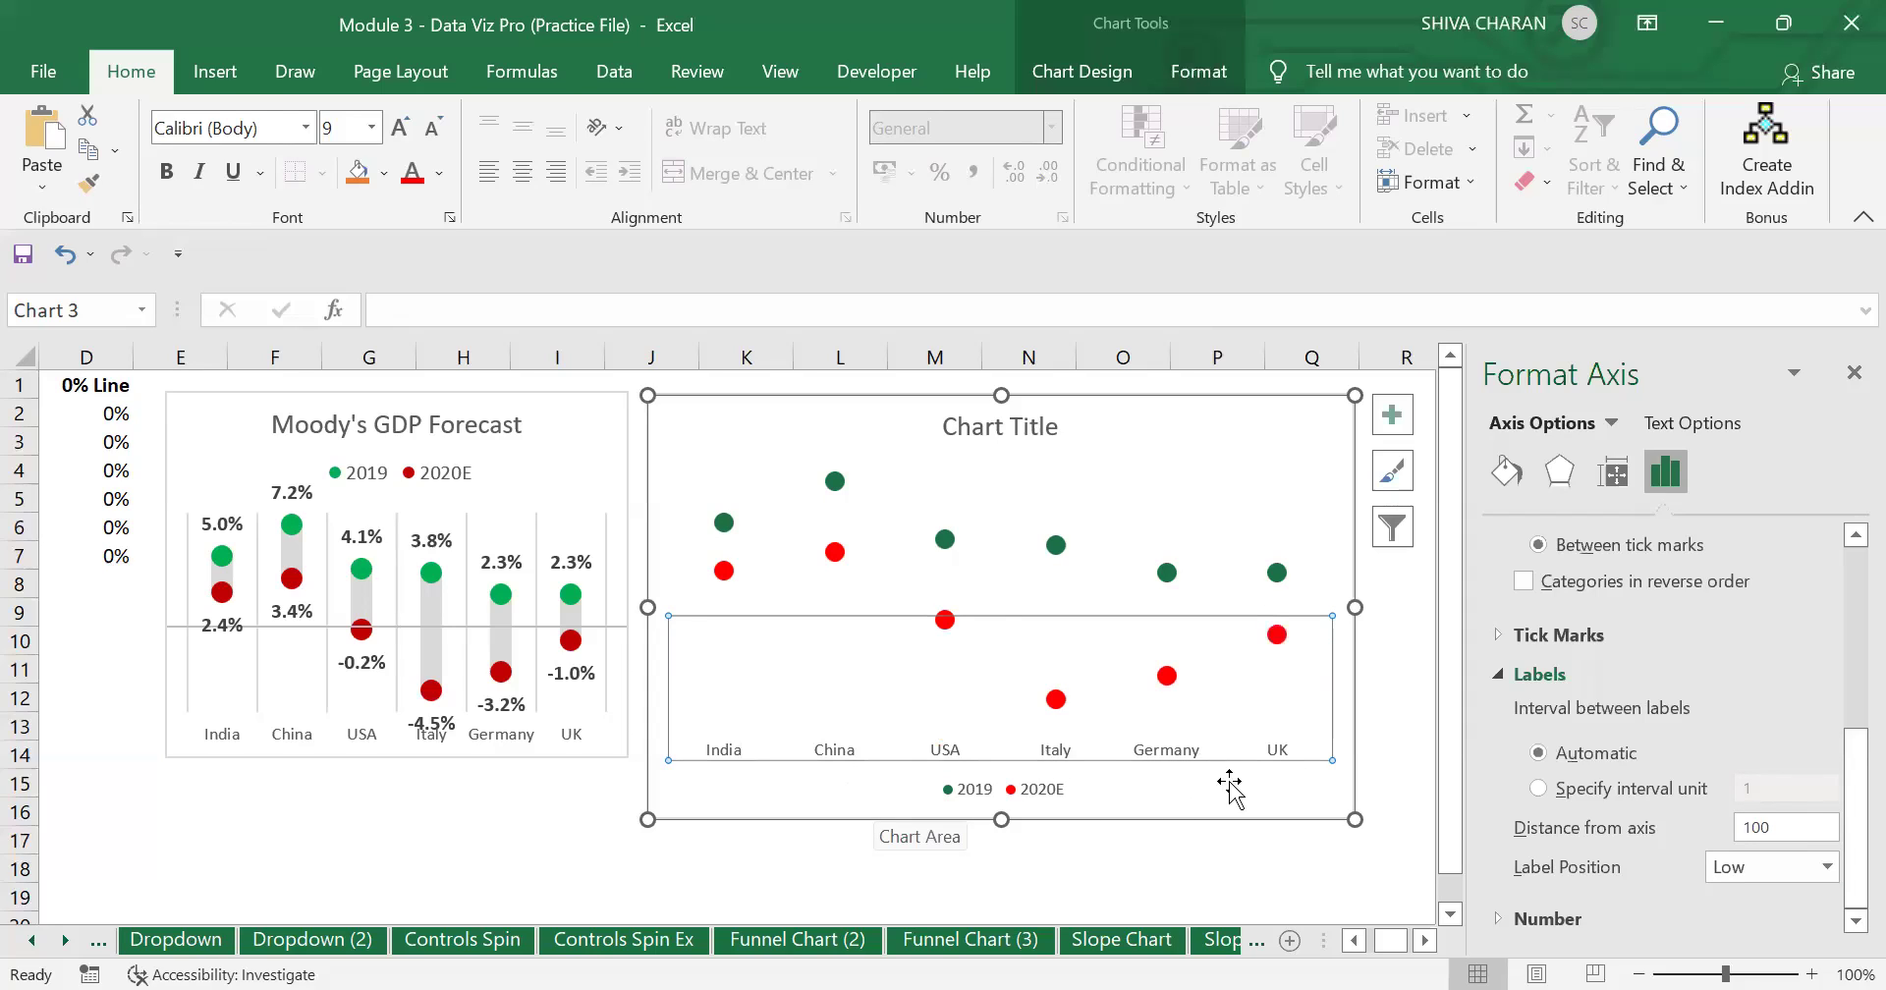
left_click(1852, 375)
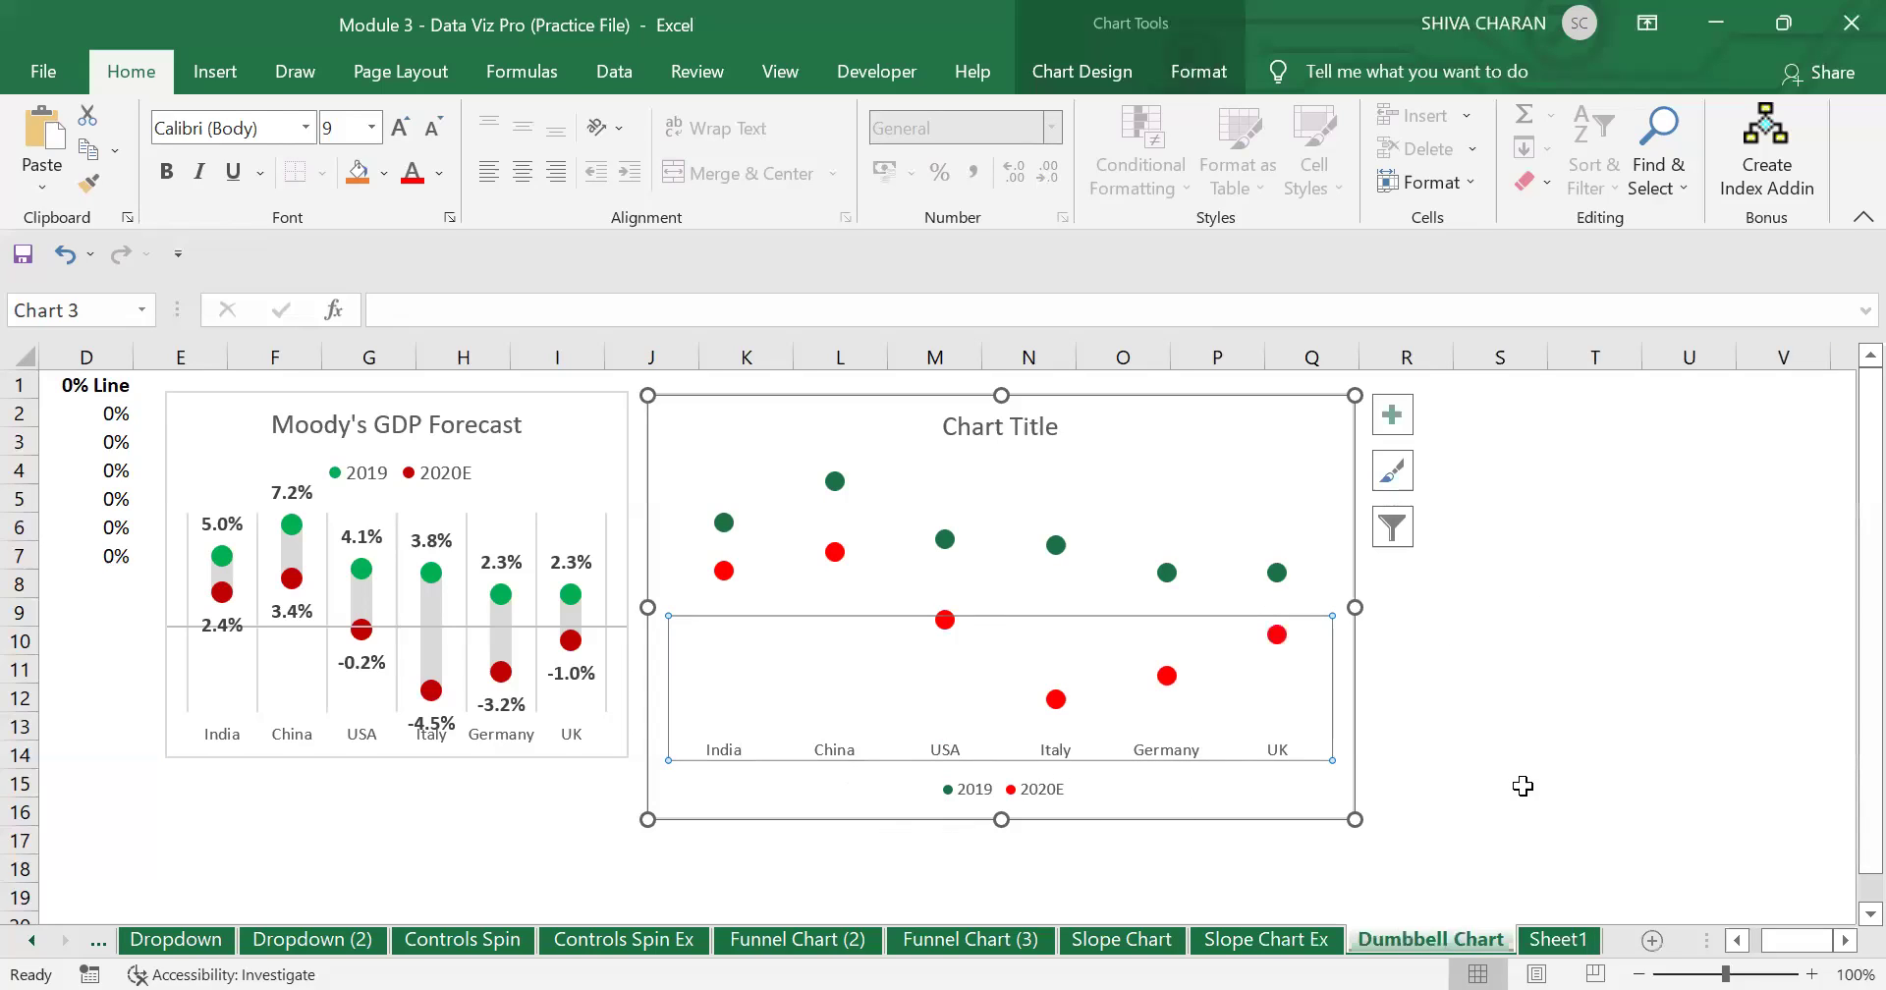
left_click(1513, 783)
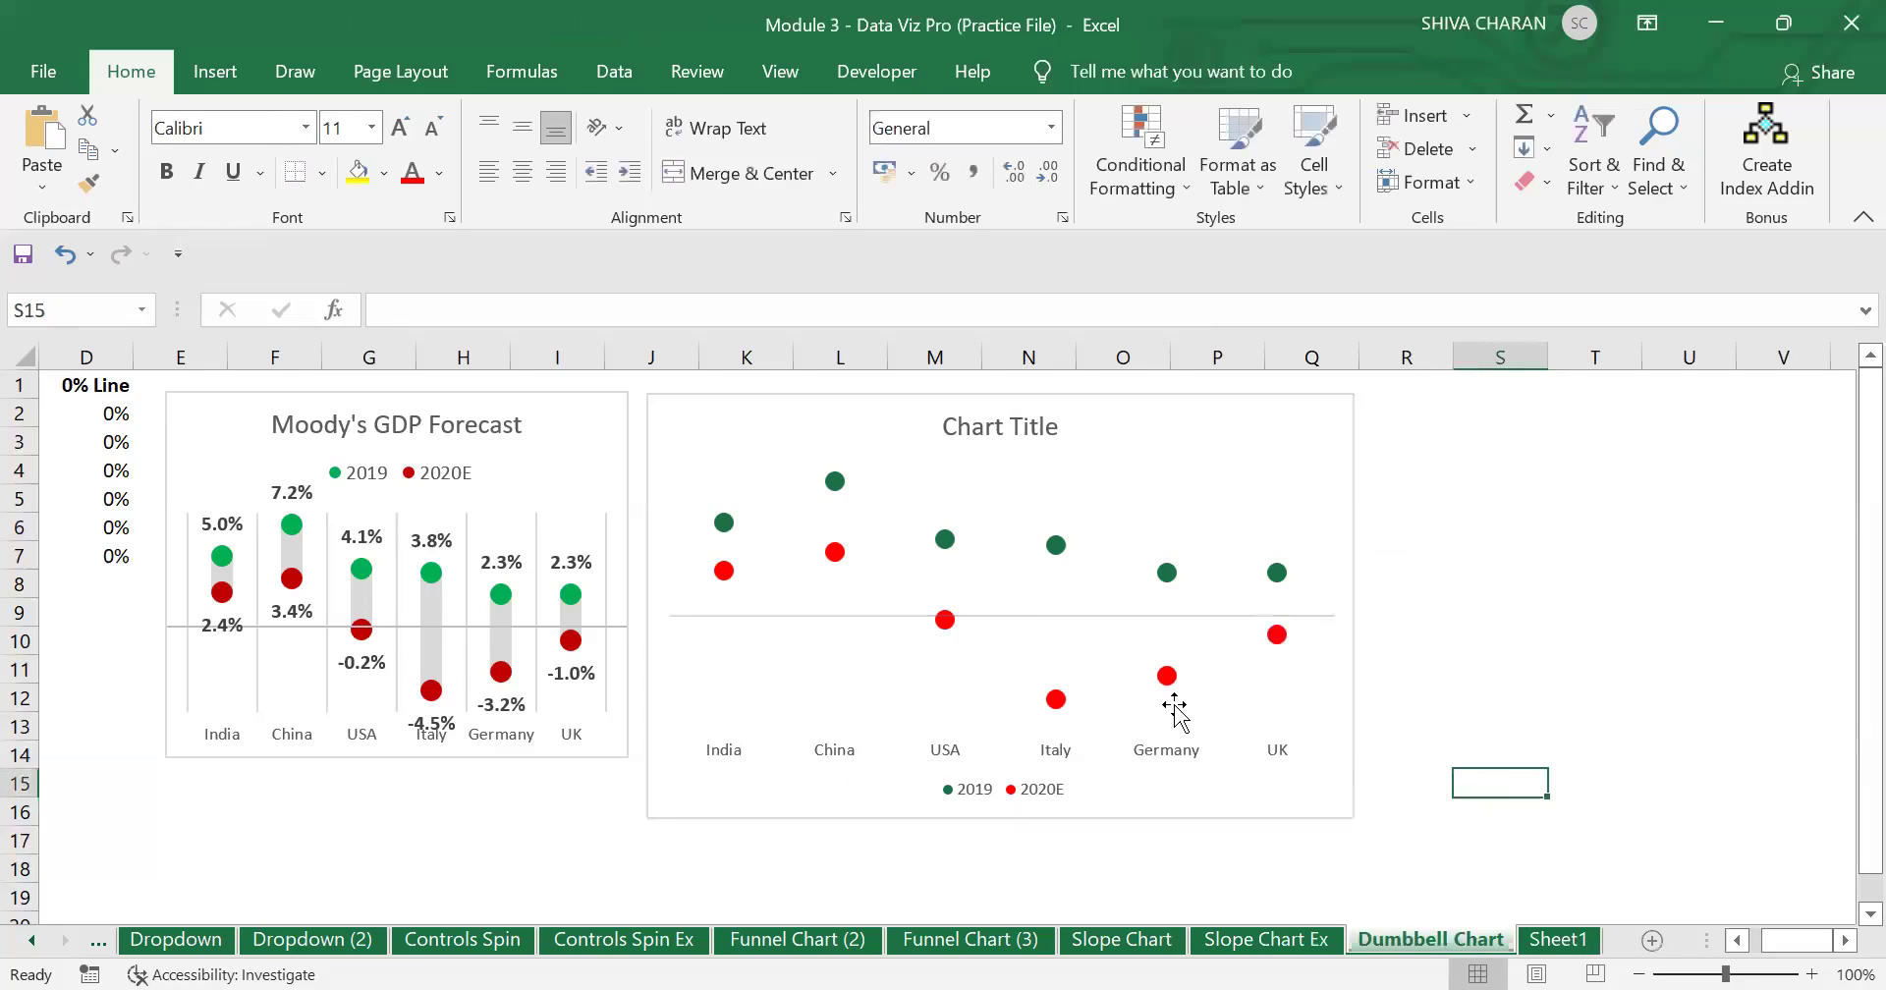
left_click(744, 616)
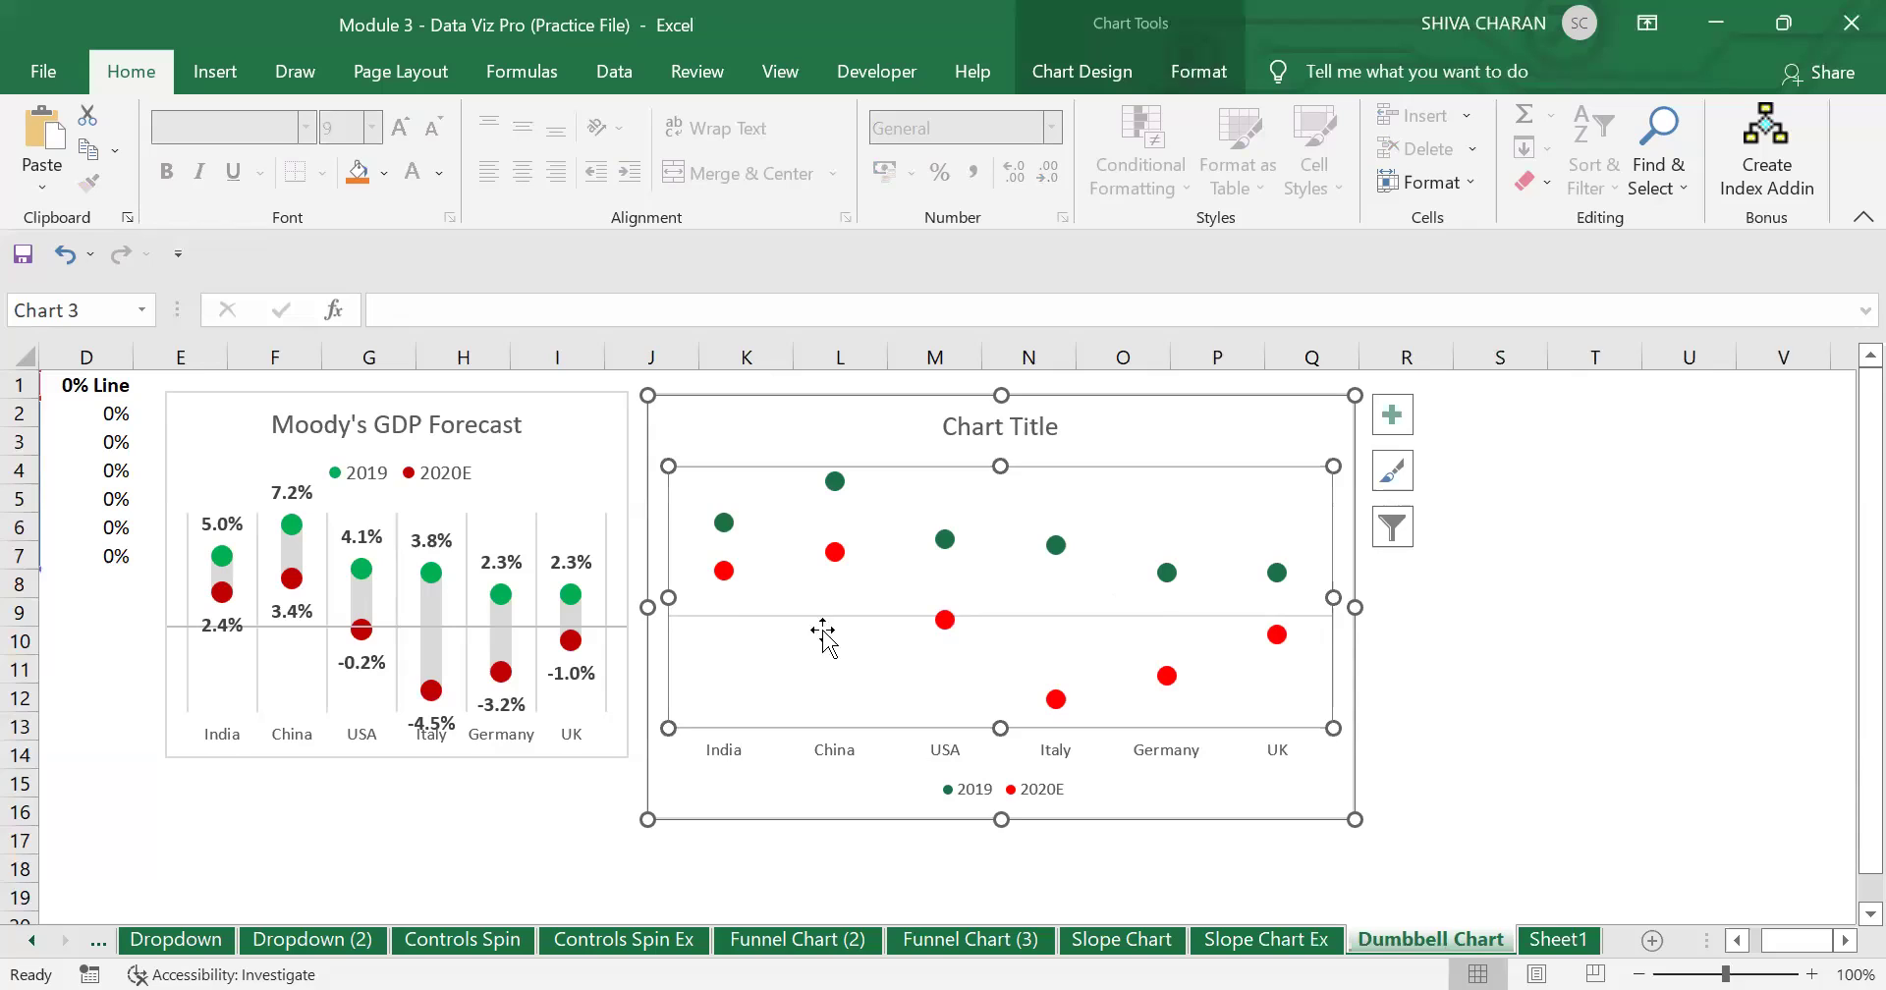
left_click(1485, 698)
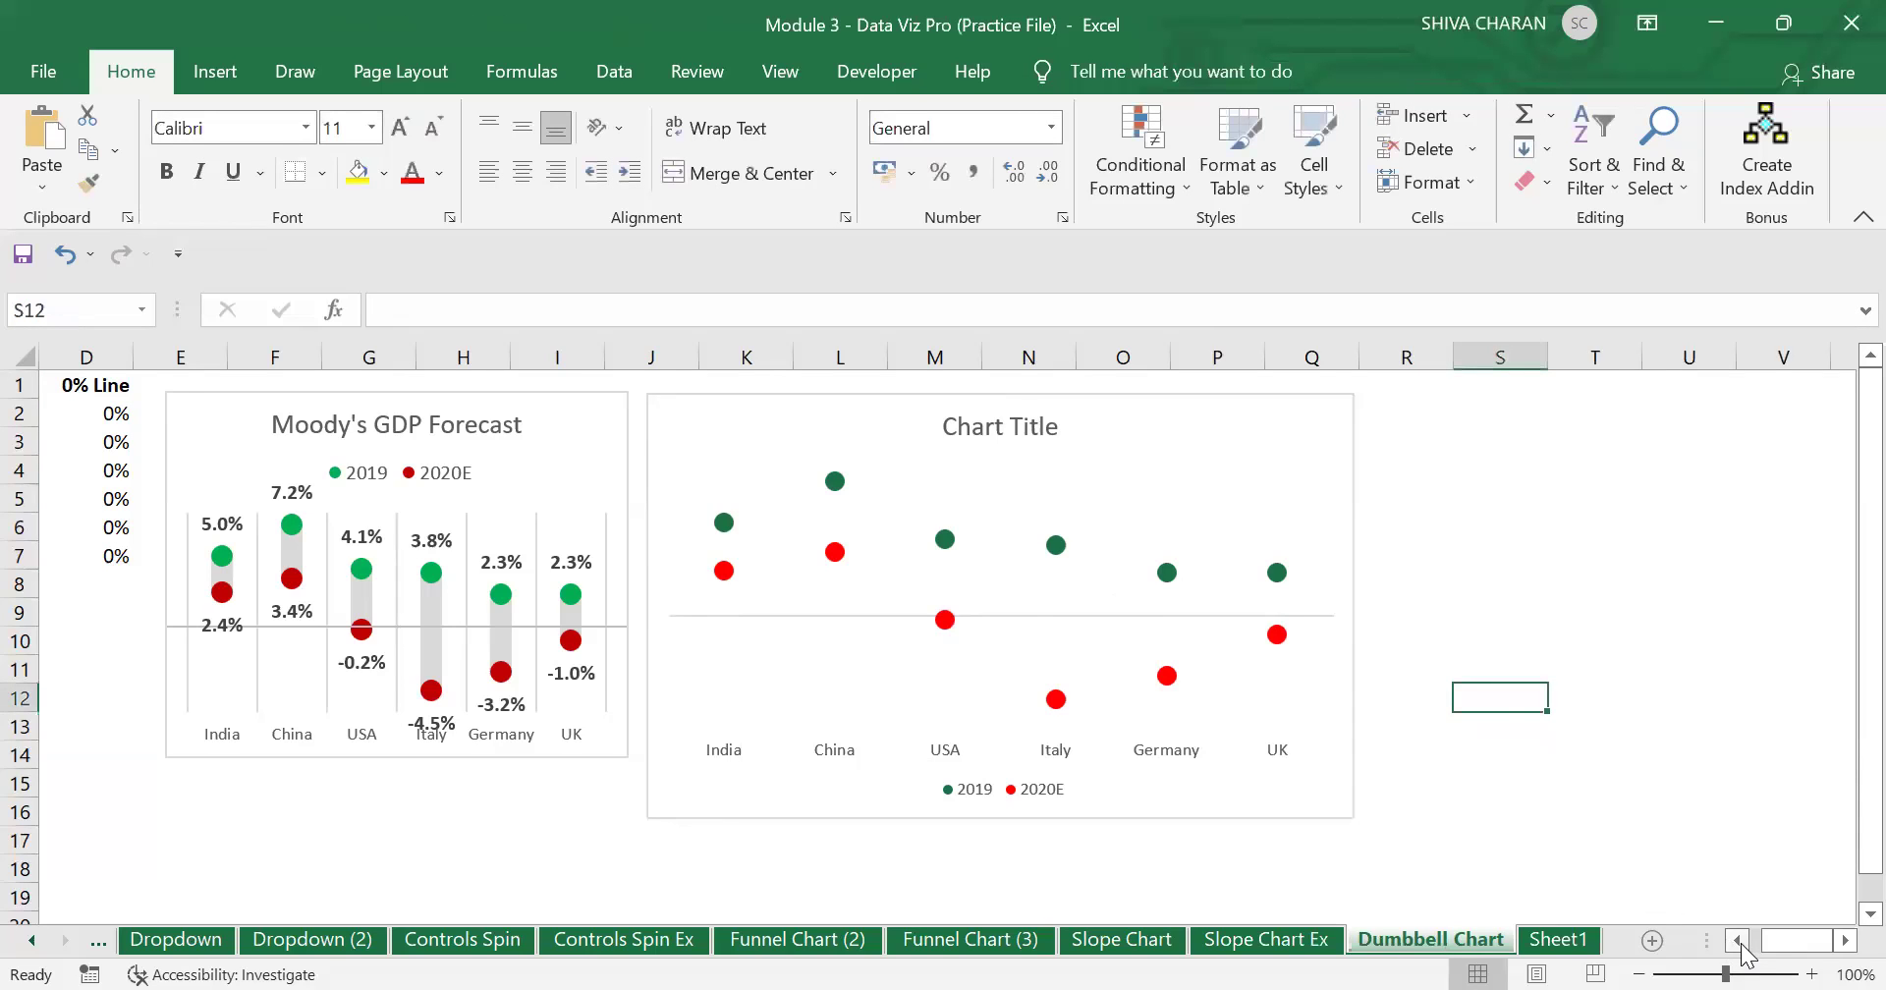
scroll(1668, 909, "left", 3)
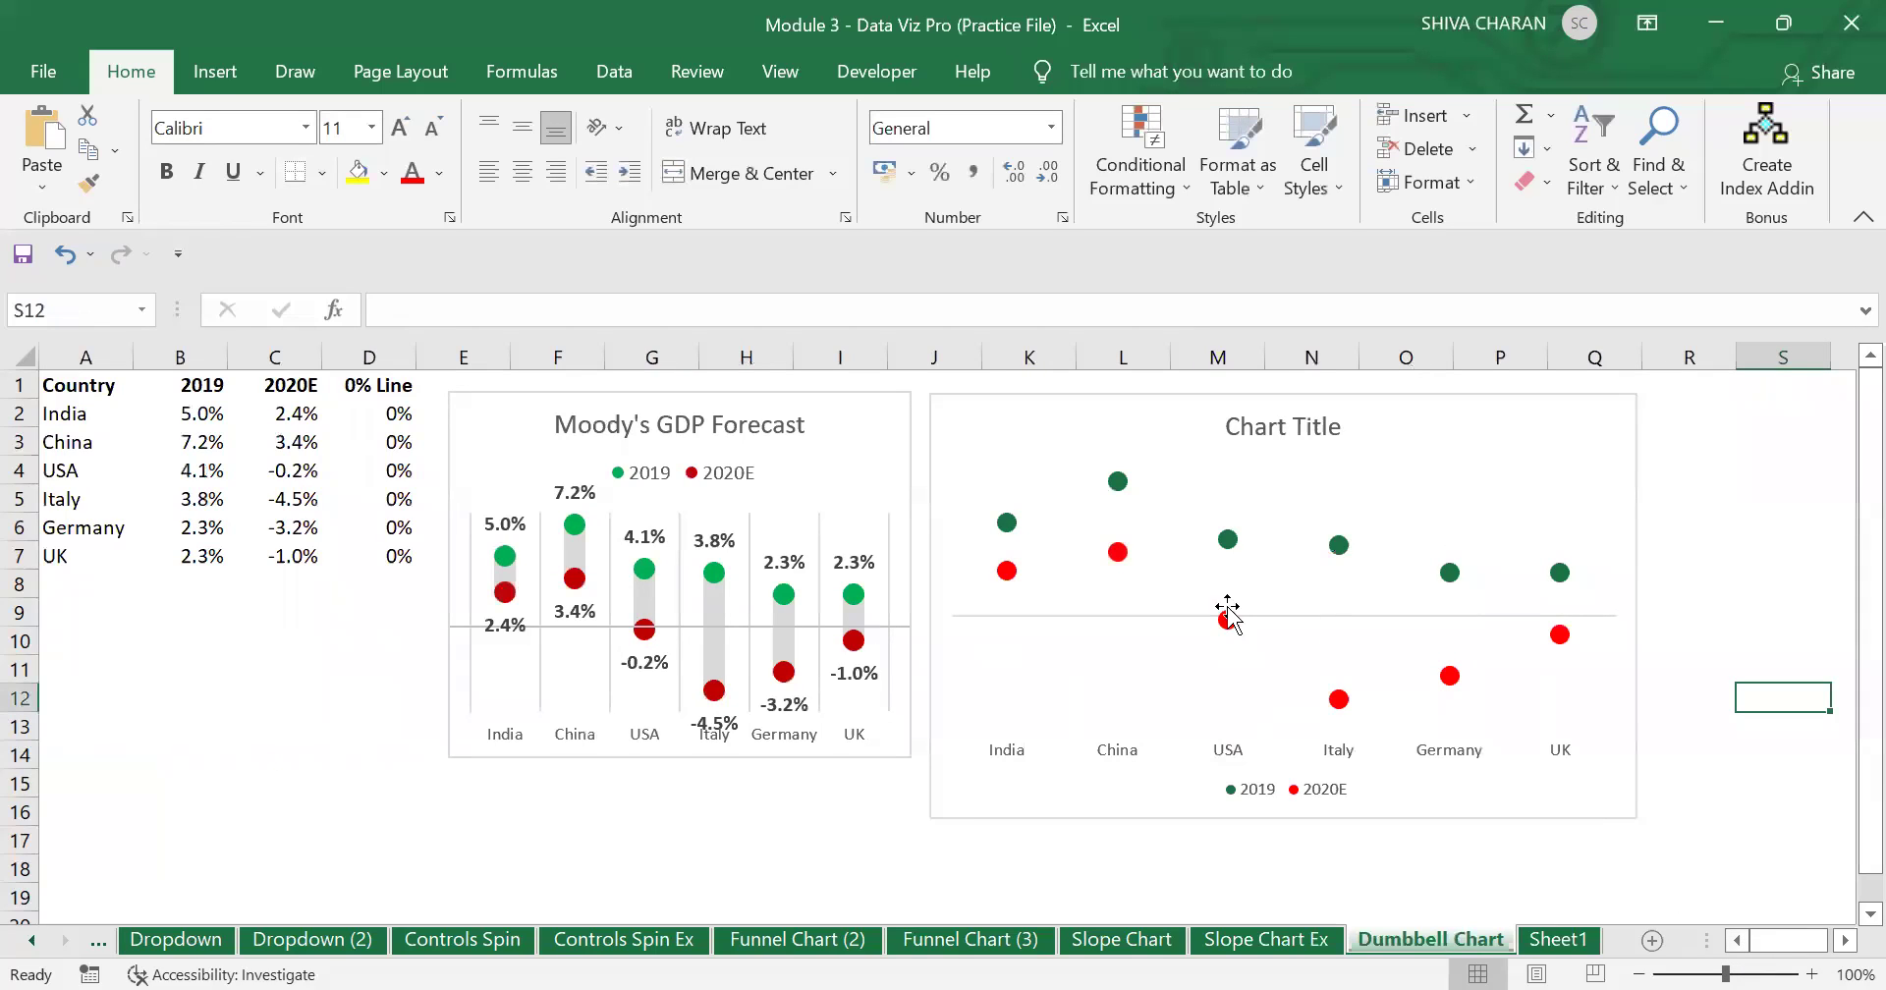
Add High-Low Lines to the new chart to connect each country's 2019 and 2020E markers.
left_click(1011, 411)
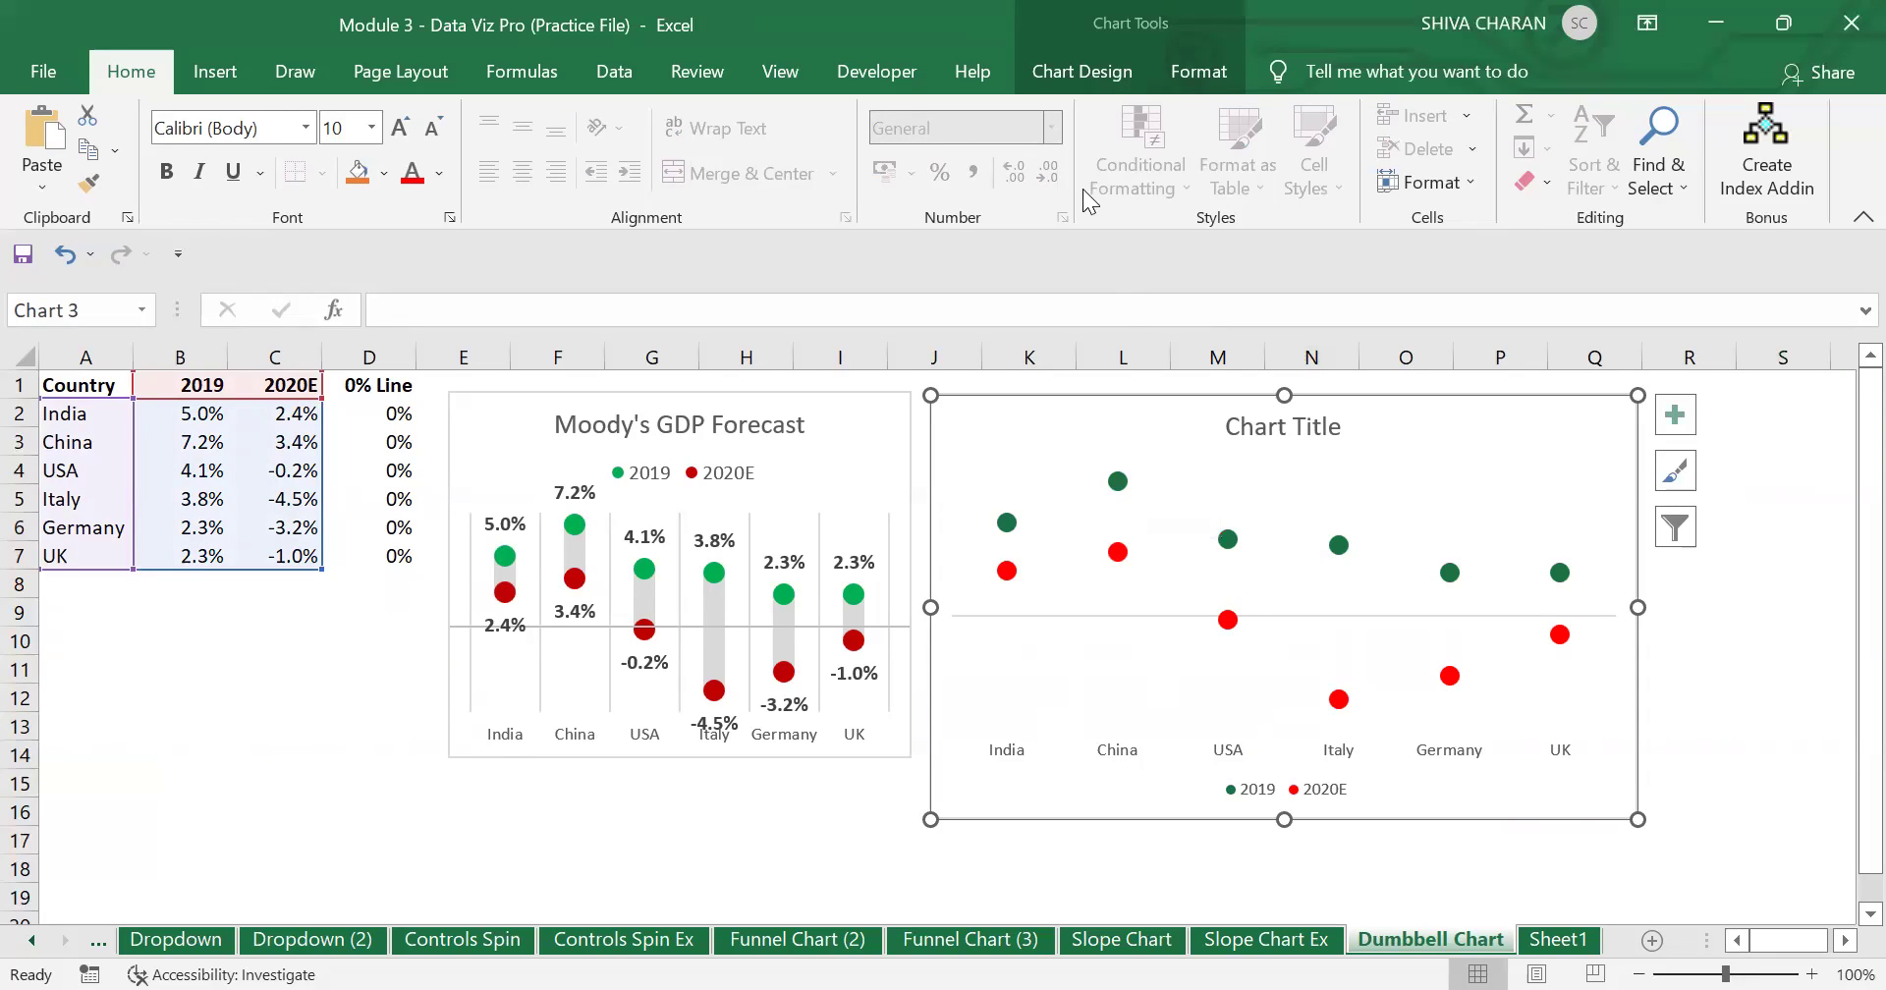
left_click(1074, 72)
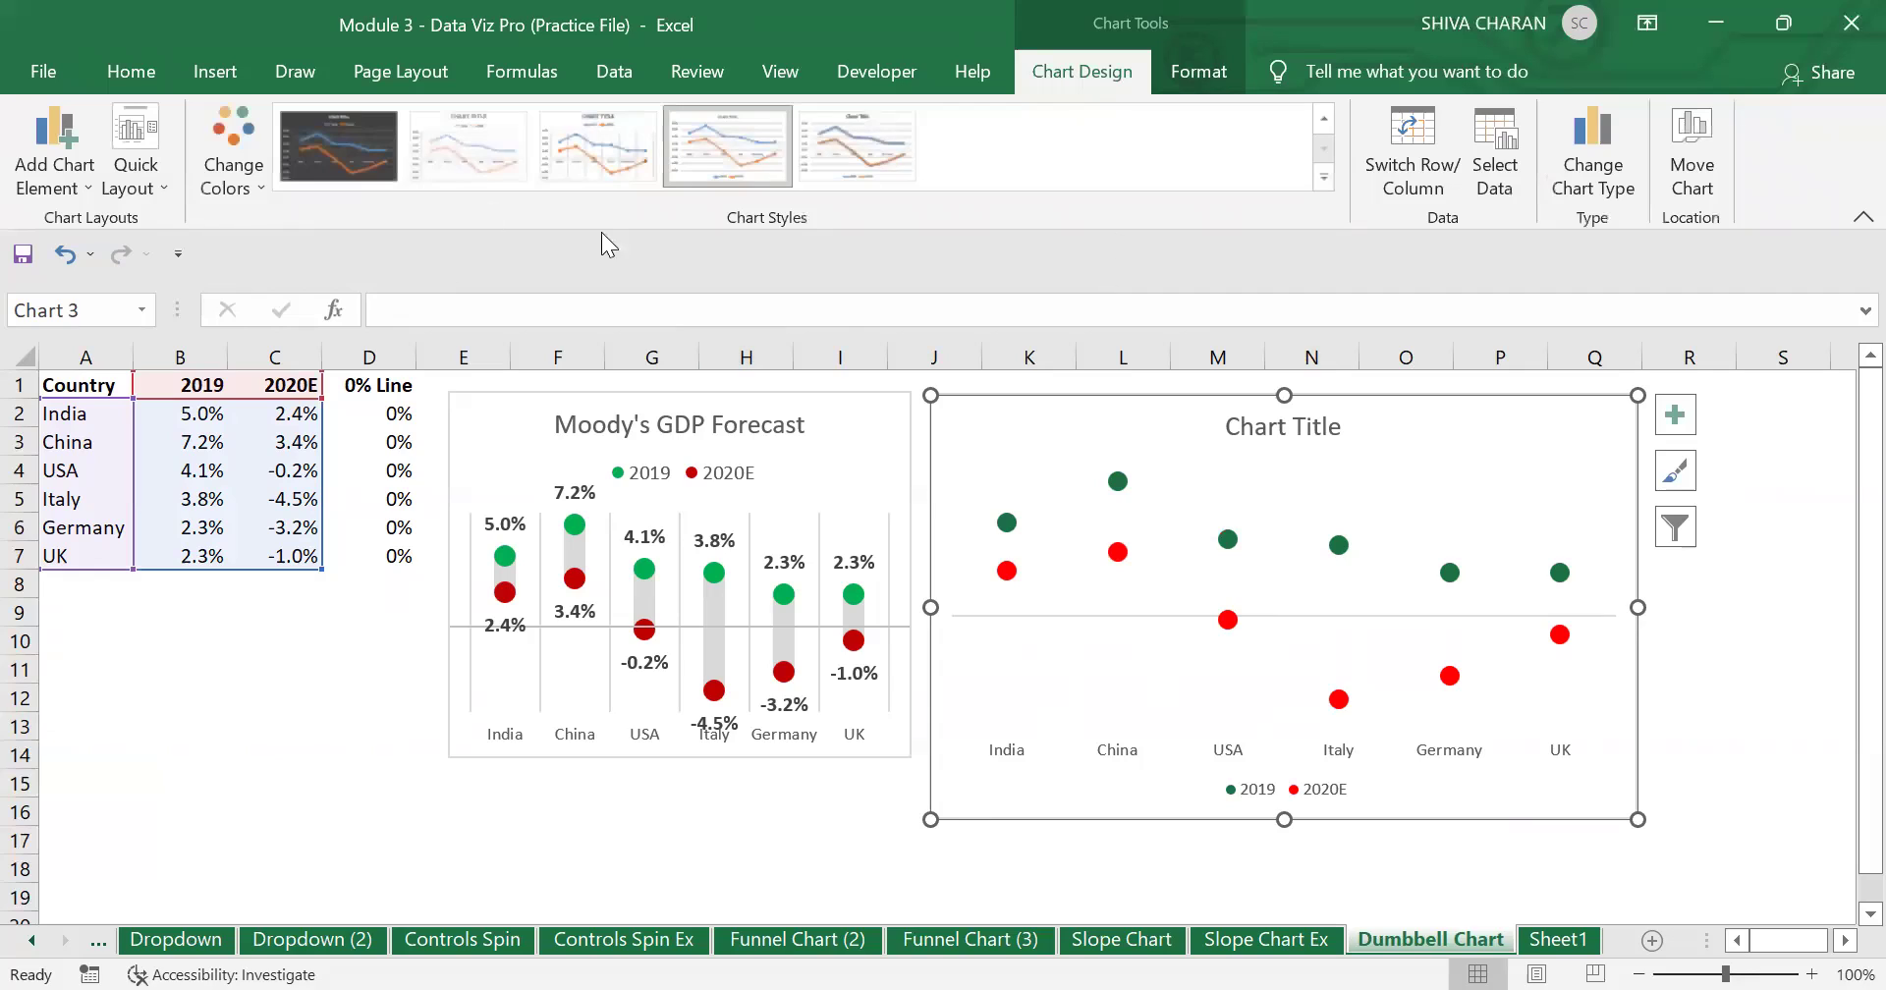
left_click(80, 147)
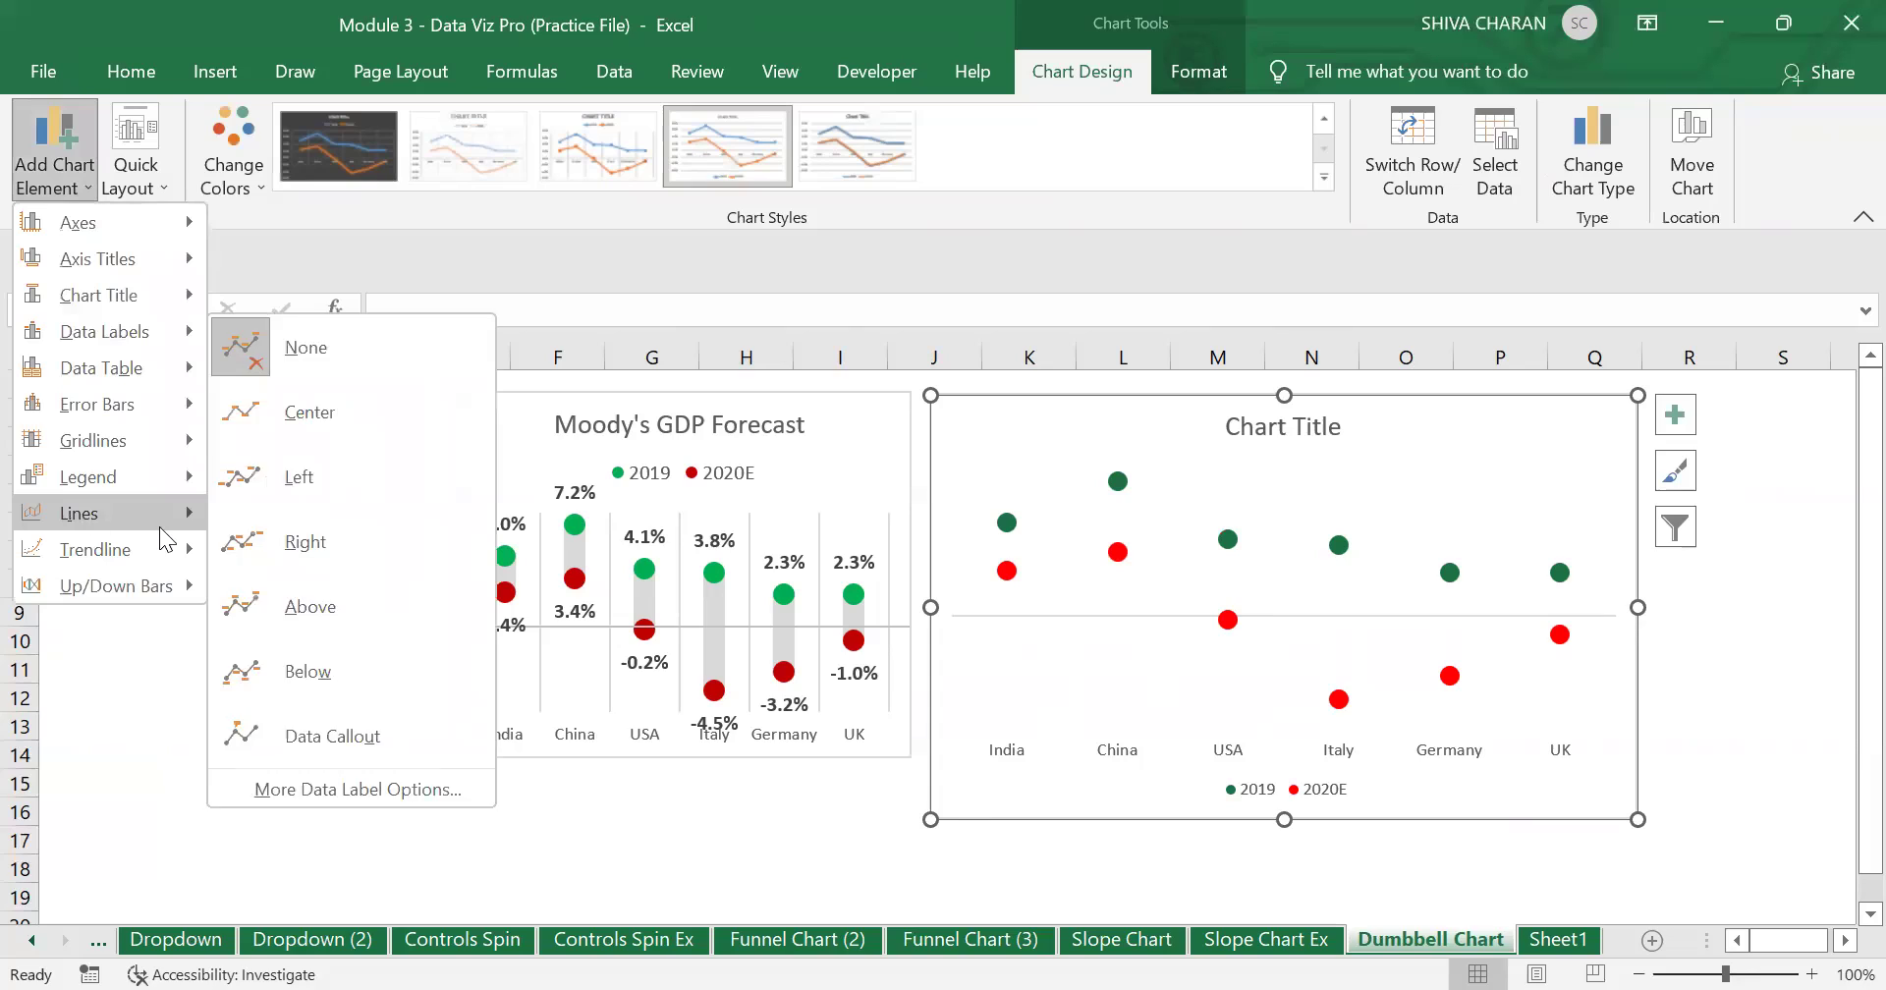
mouse_move(165, 539)
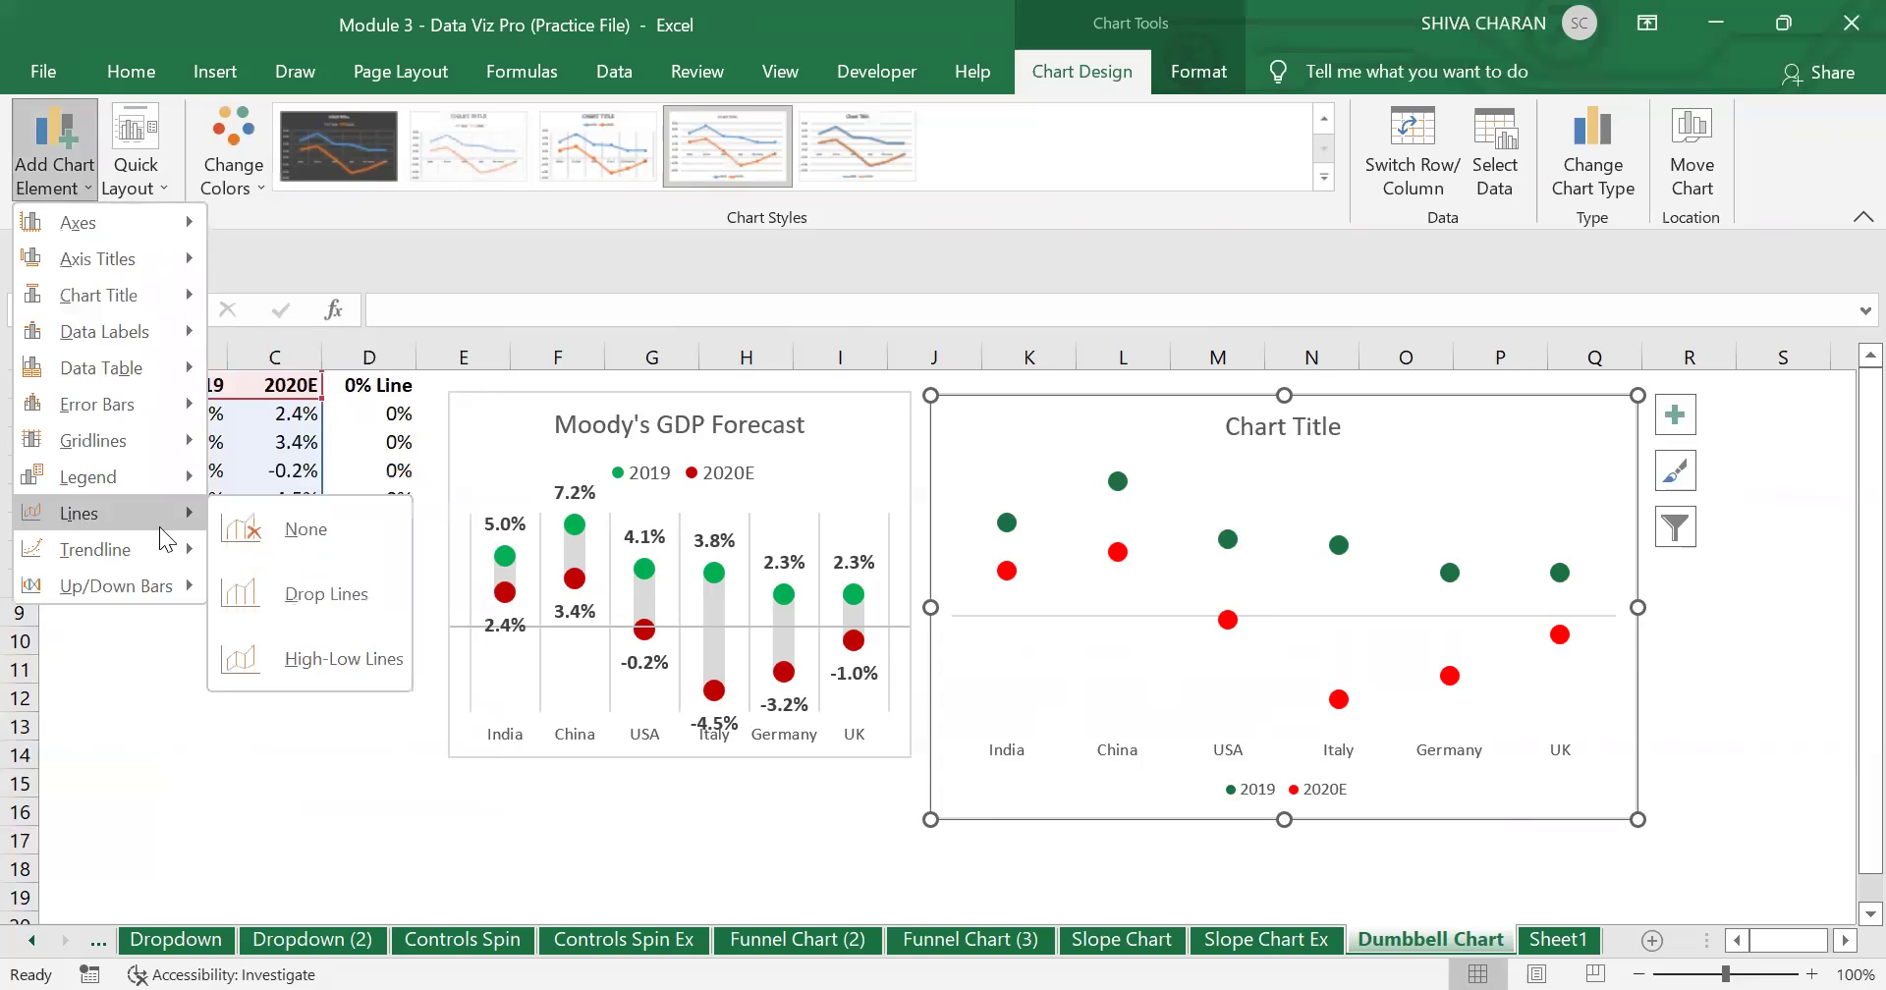
left_click(317, 676)
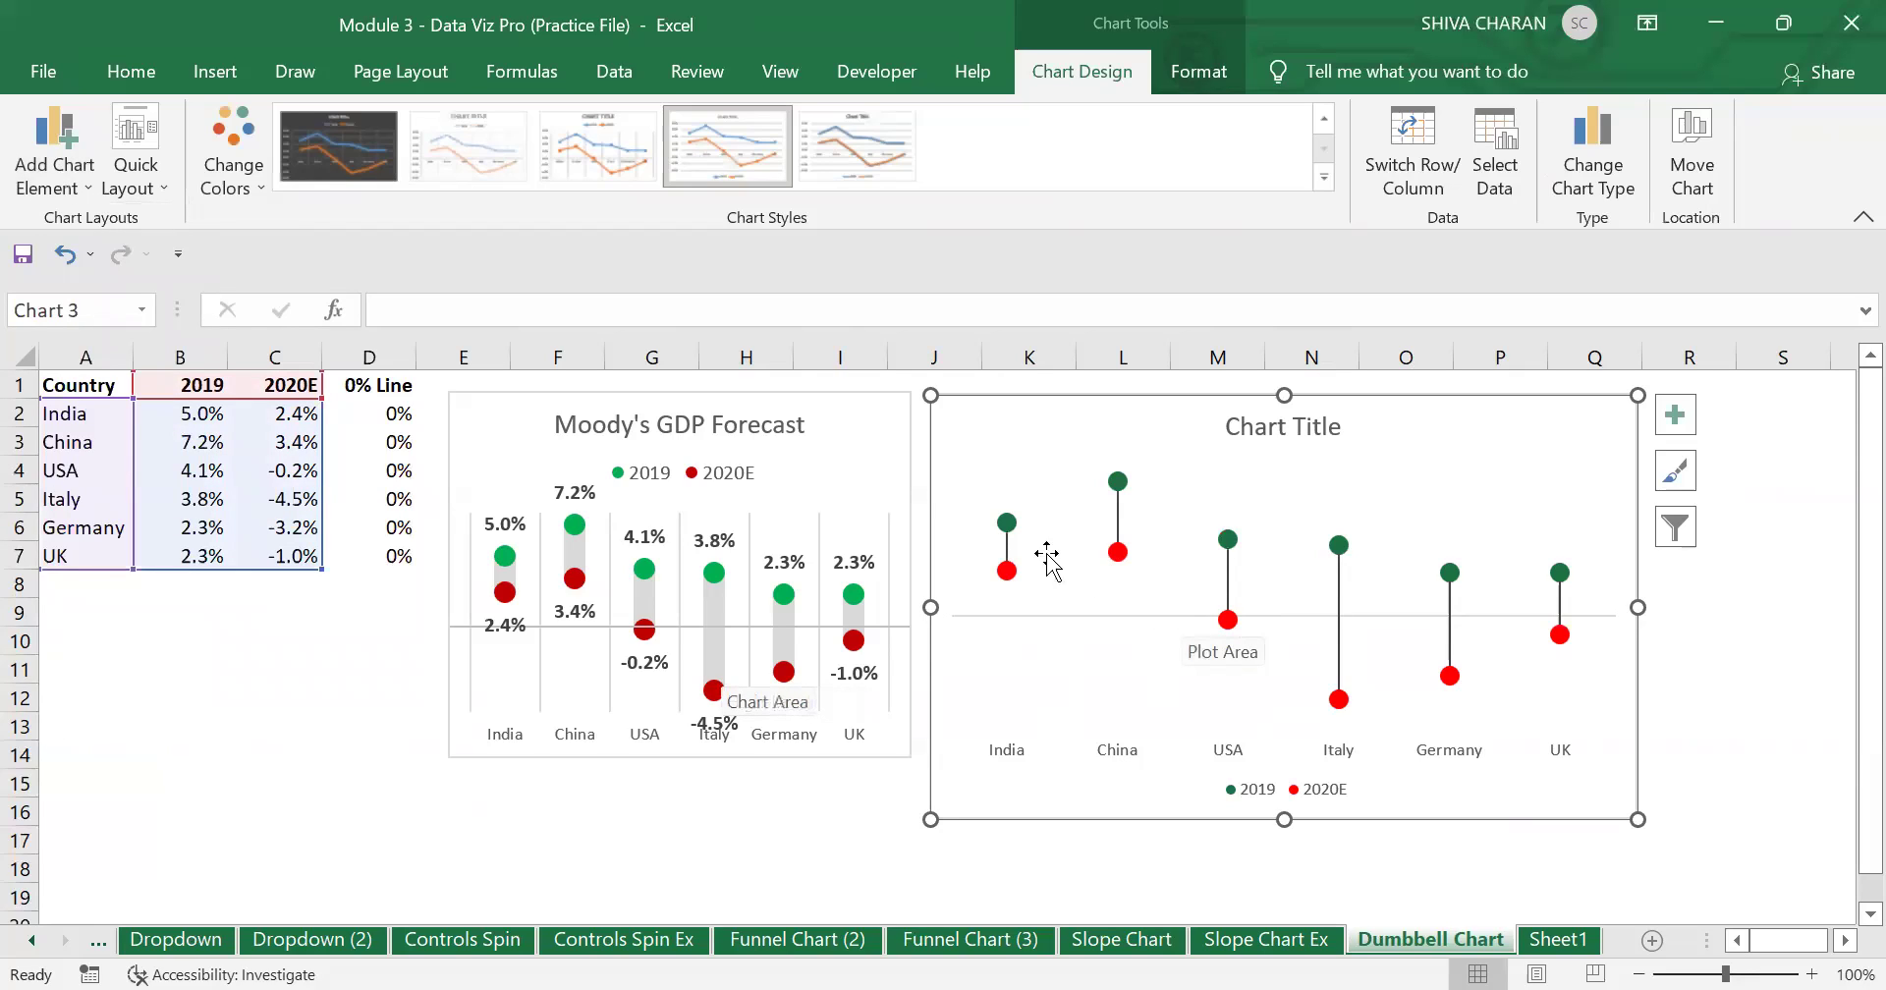
Open the formatting options for the high-low lines that join the markers in the new chart.
left_click(1009, 550)
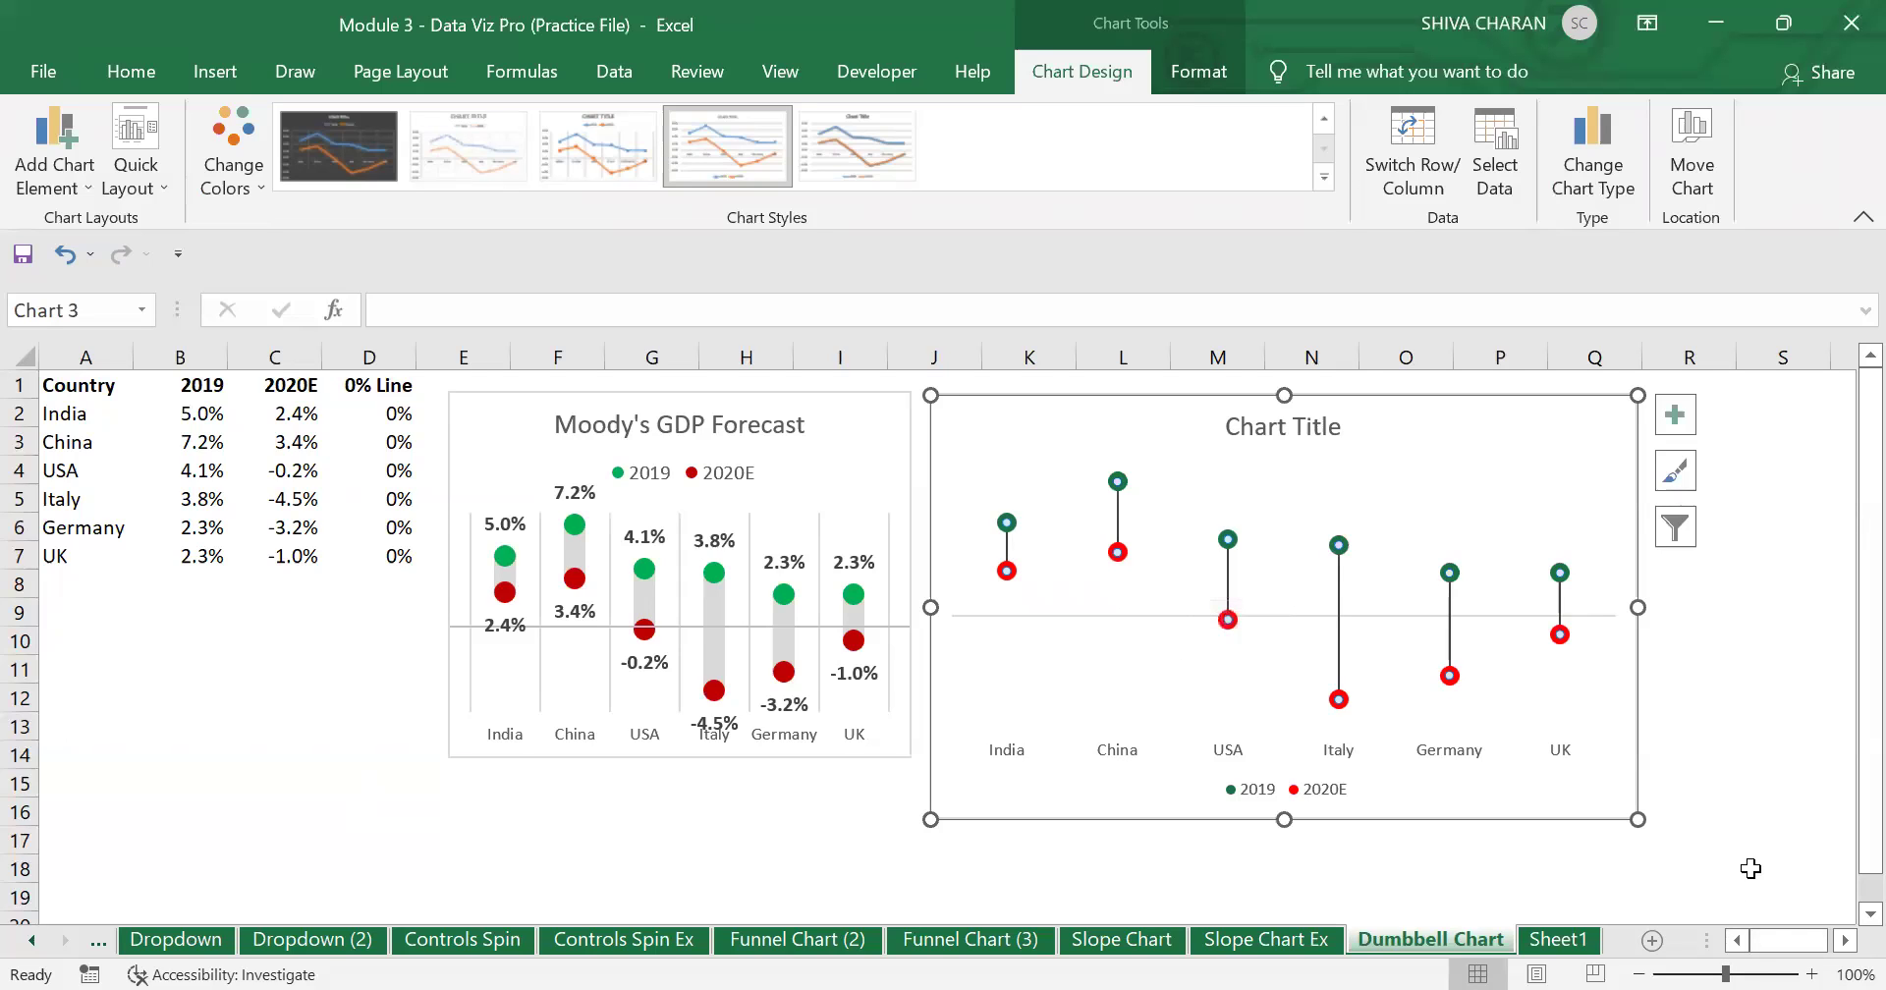
left_click(1812, 974)
left_click(1811, 973)
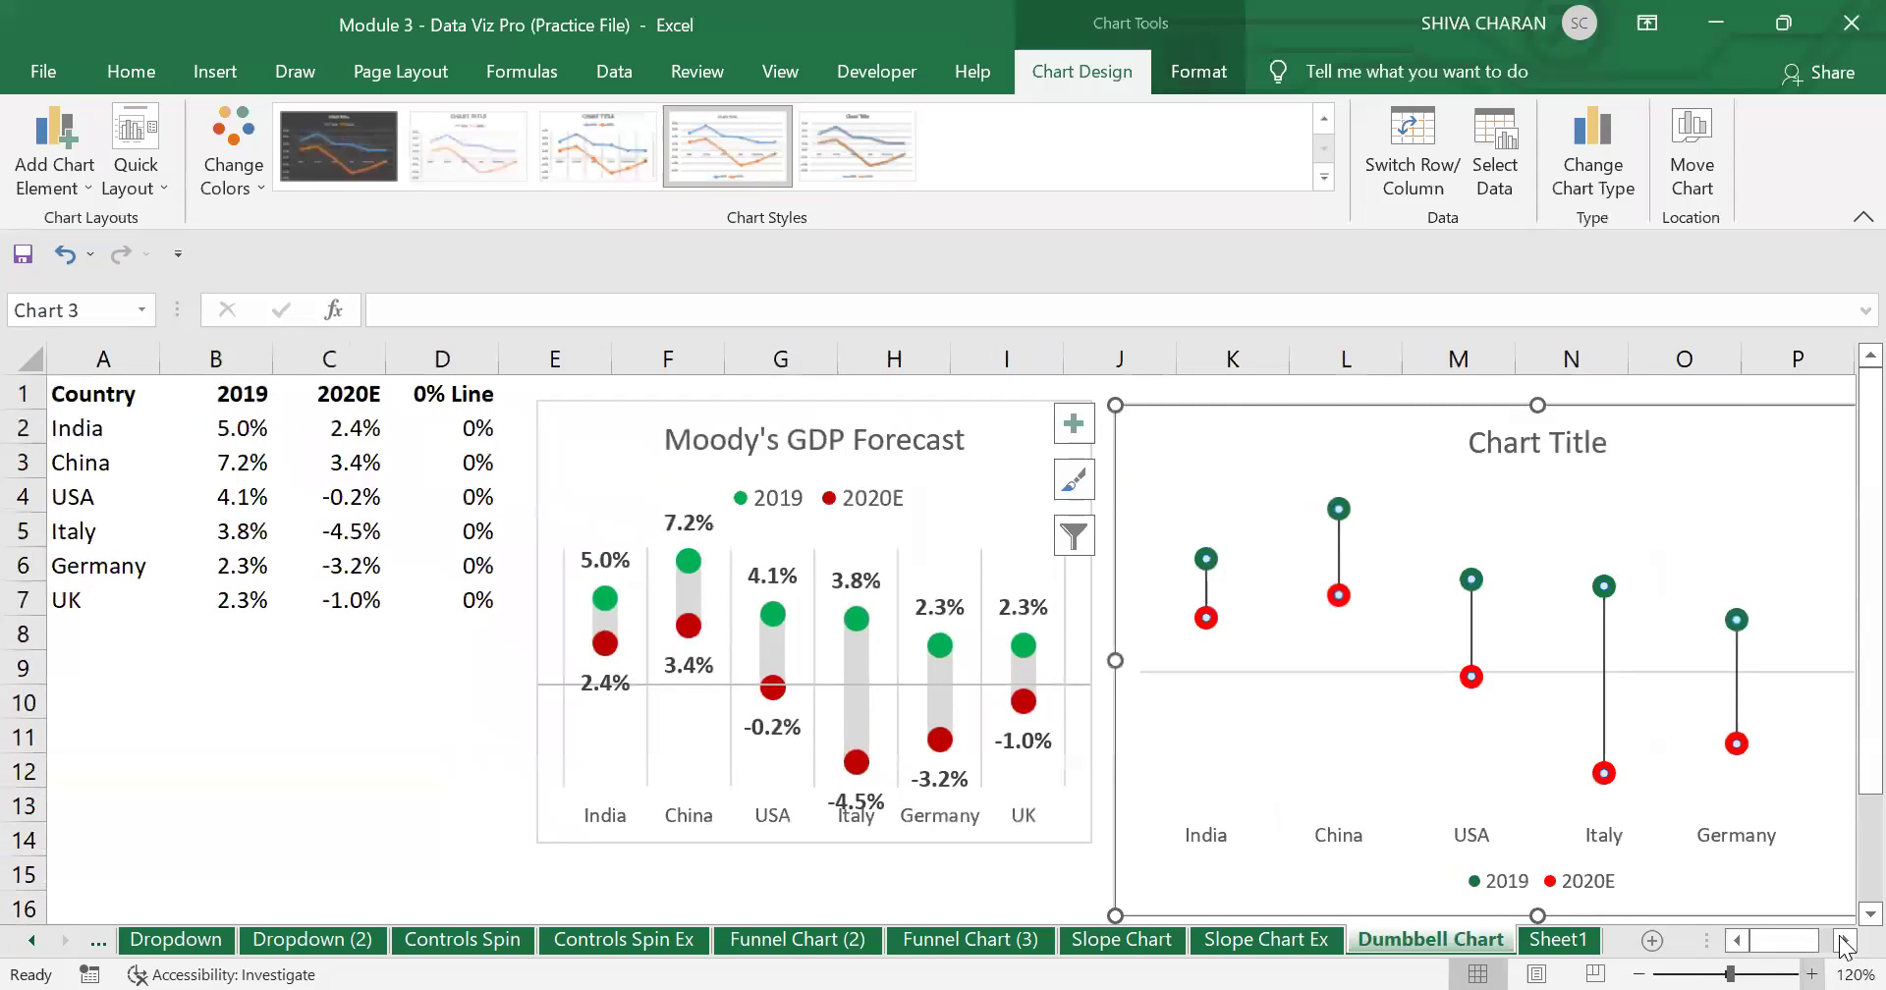
left_click(1845, 940)
left_click(1845, 940)
left_click(1845, 941)
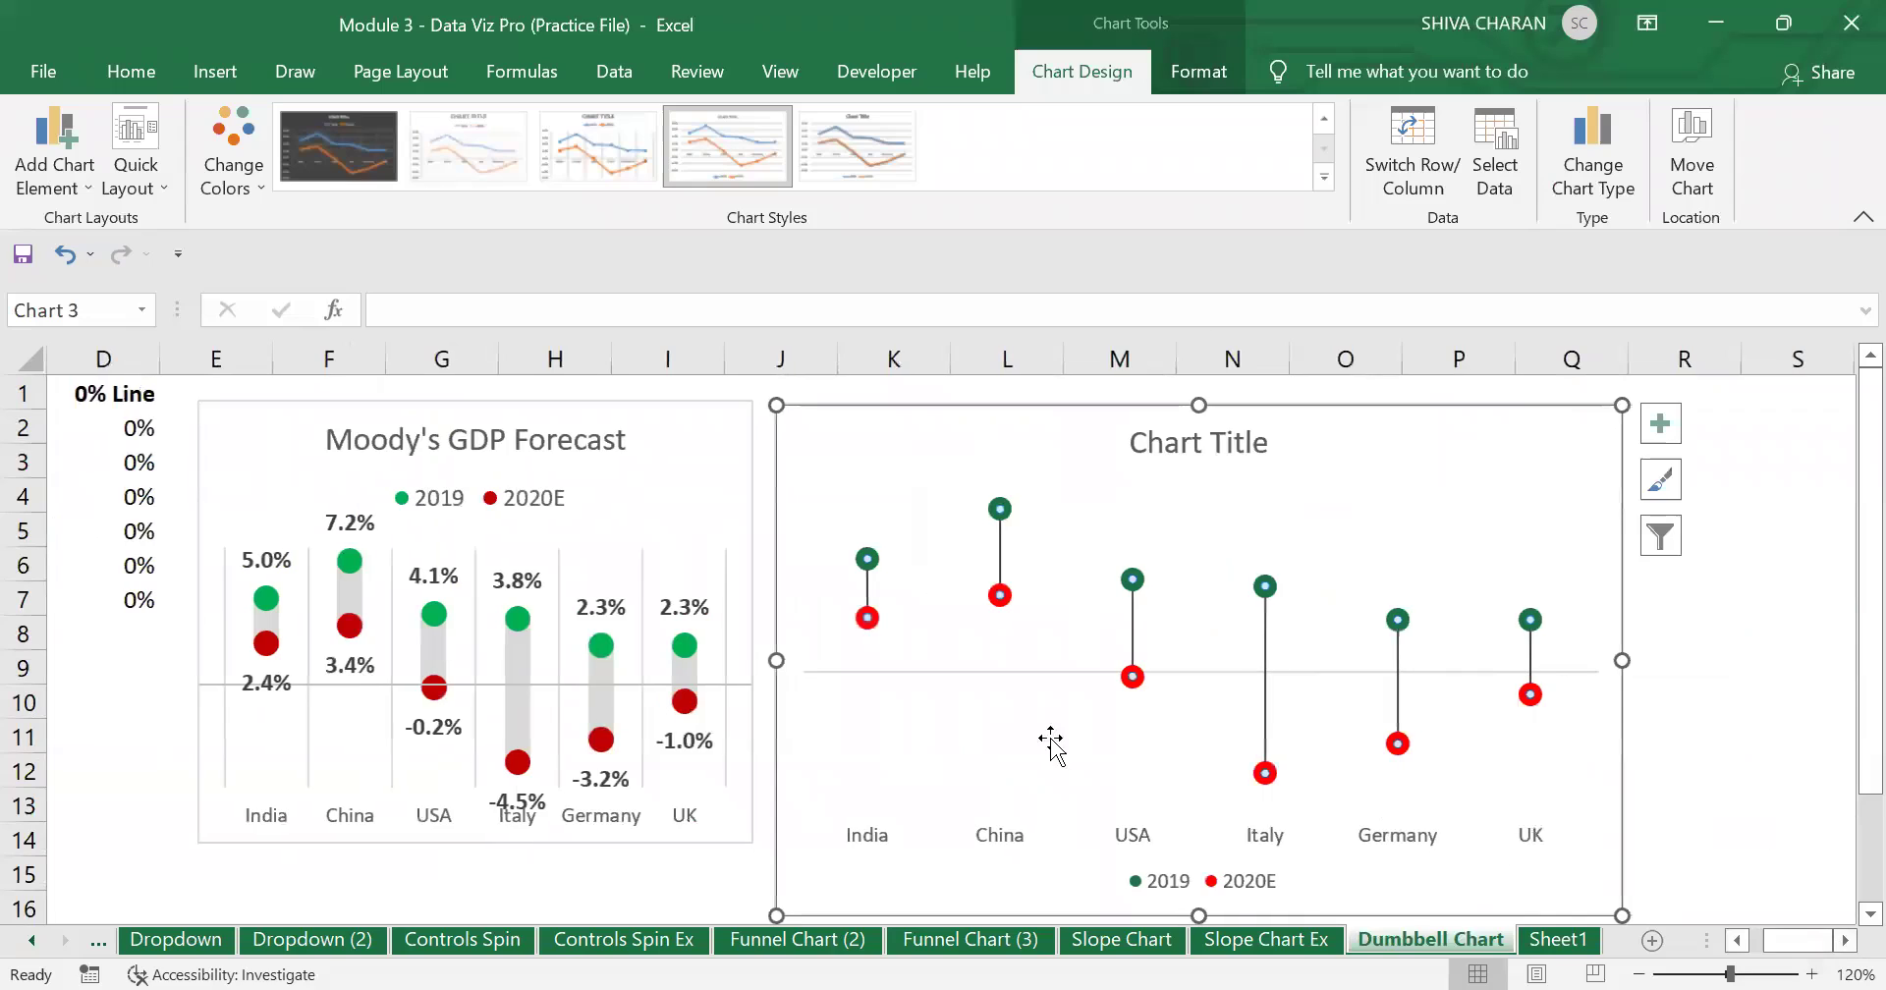
right_click(868, 587)
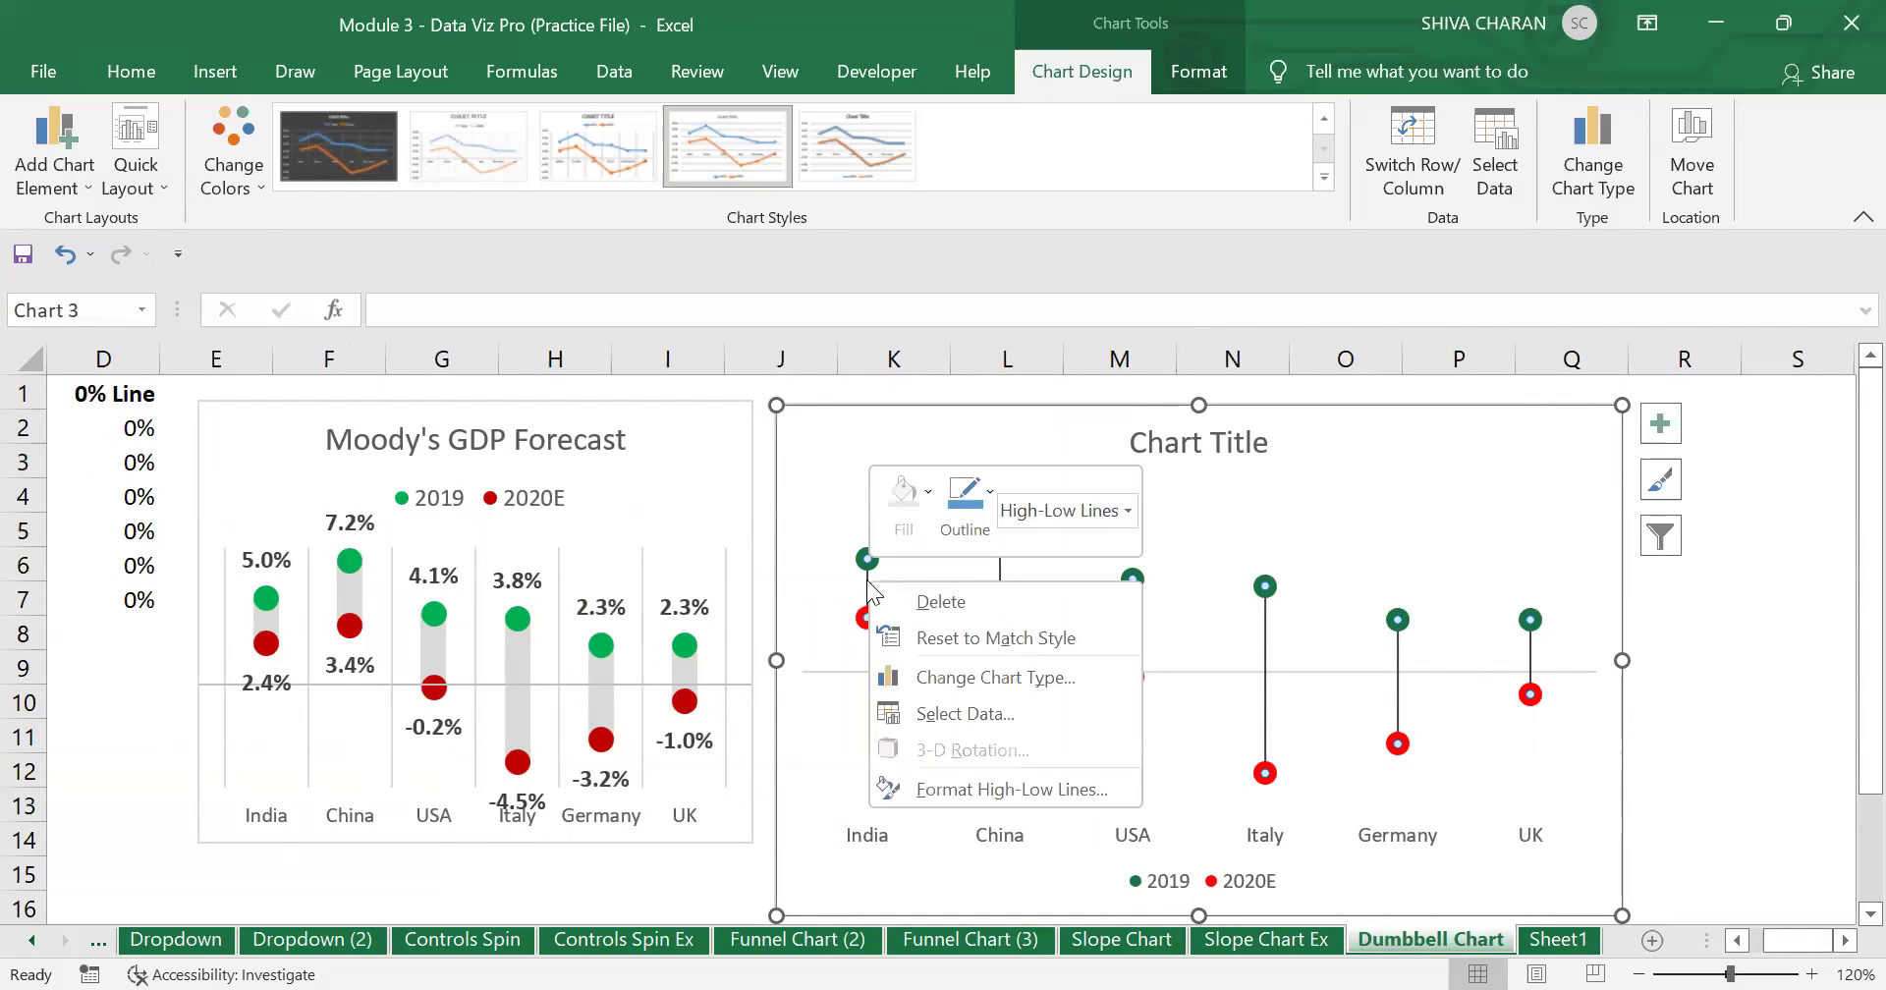
left_click(993, 790)
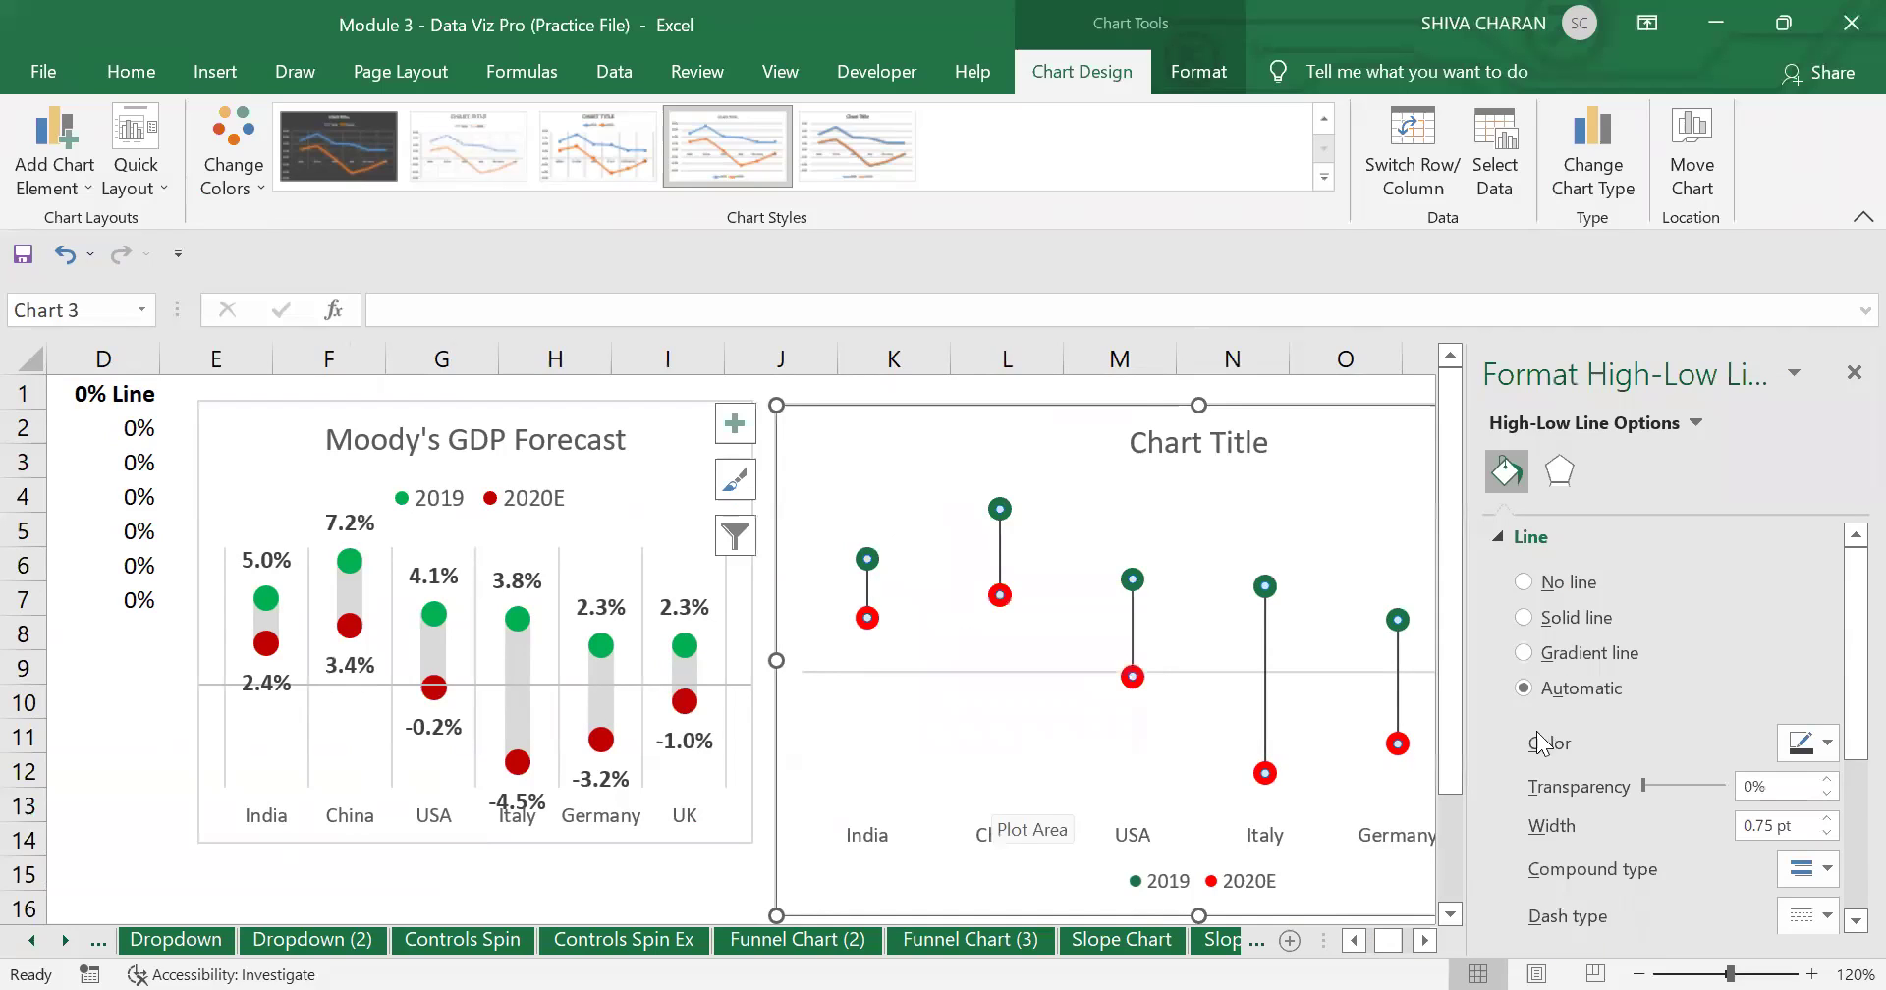
left_click(1425, 942)
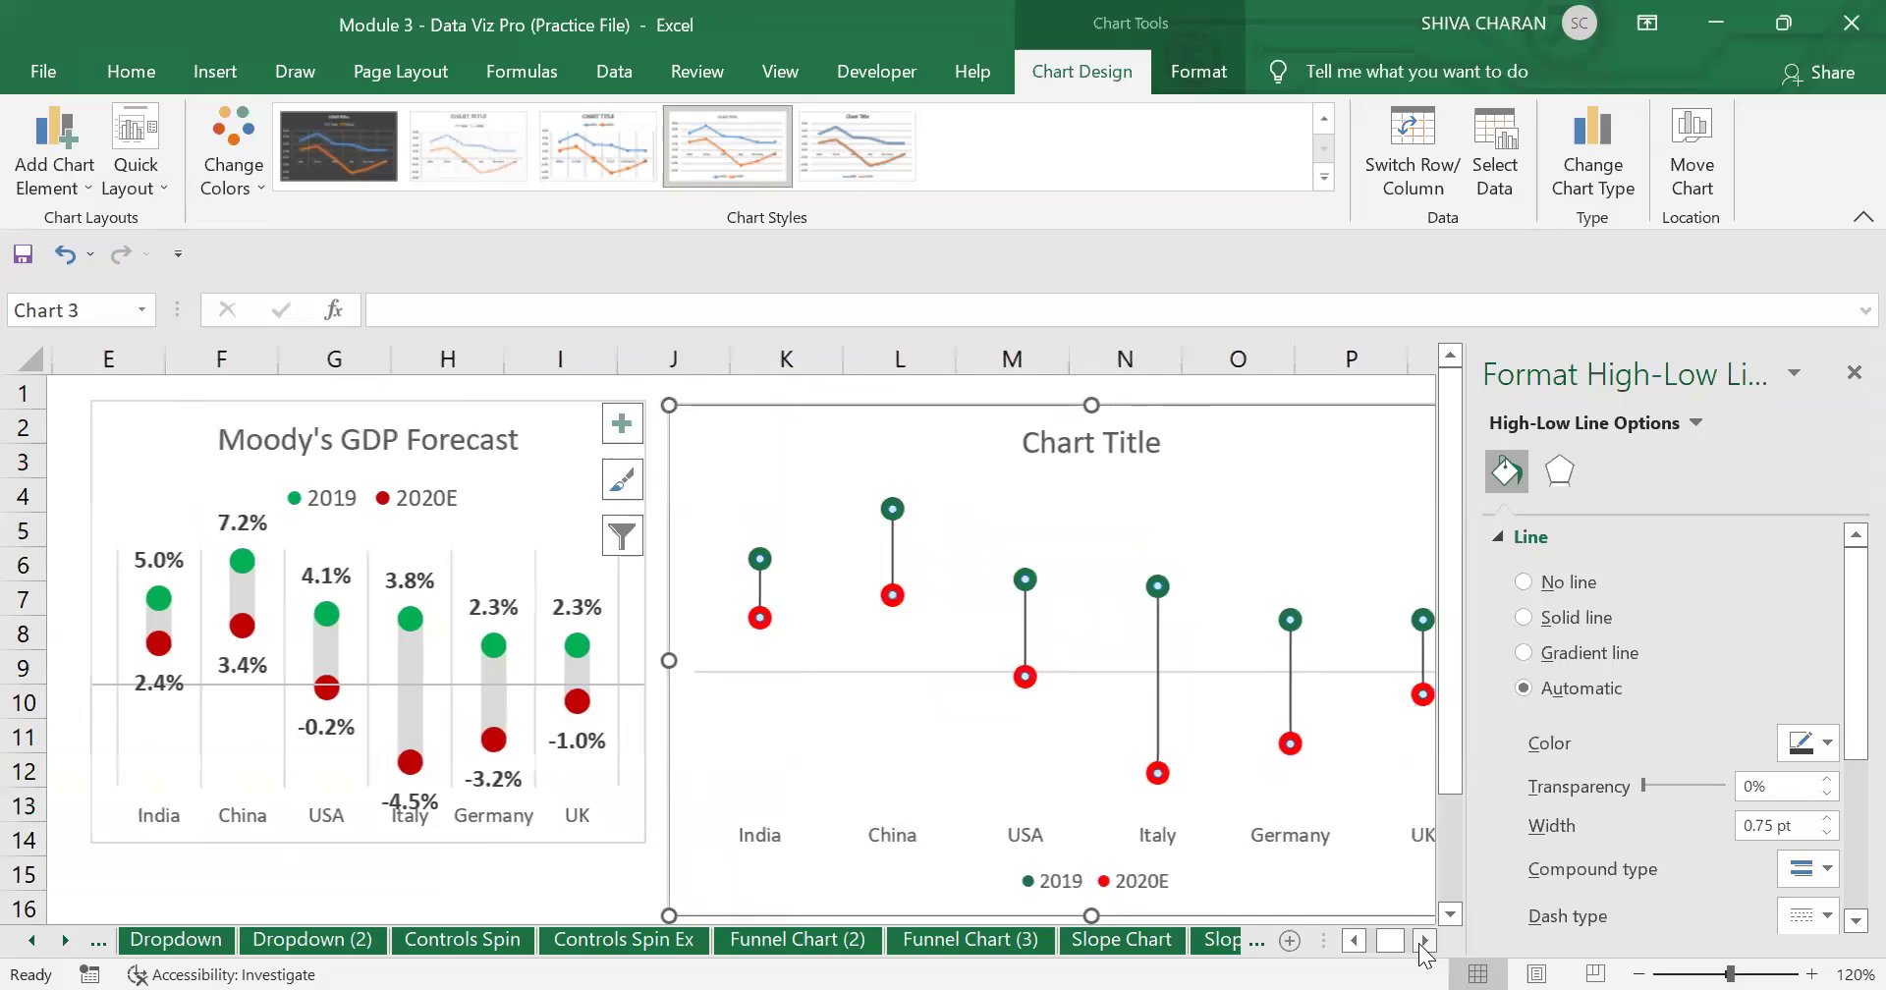
left_click(1424, 941)
left_click(1424, 941)
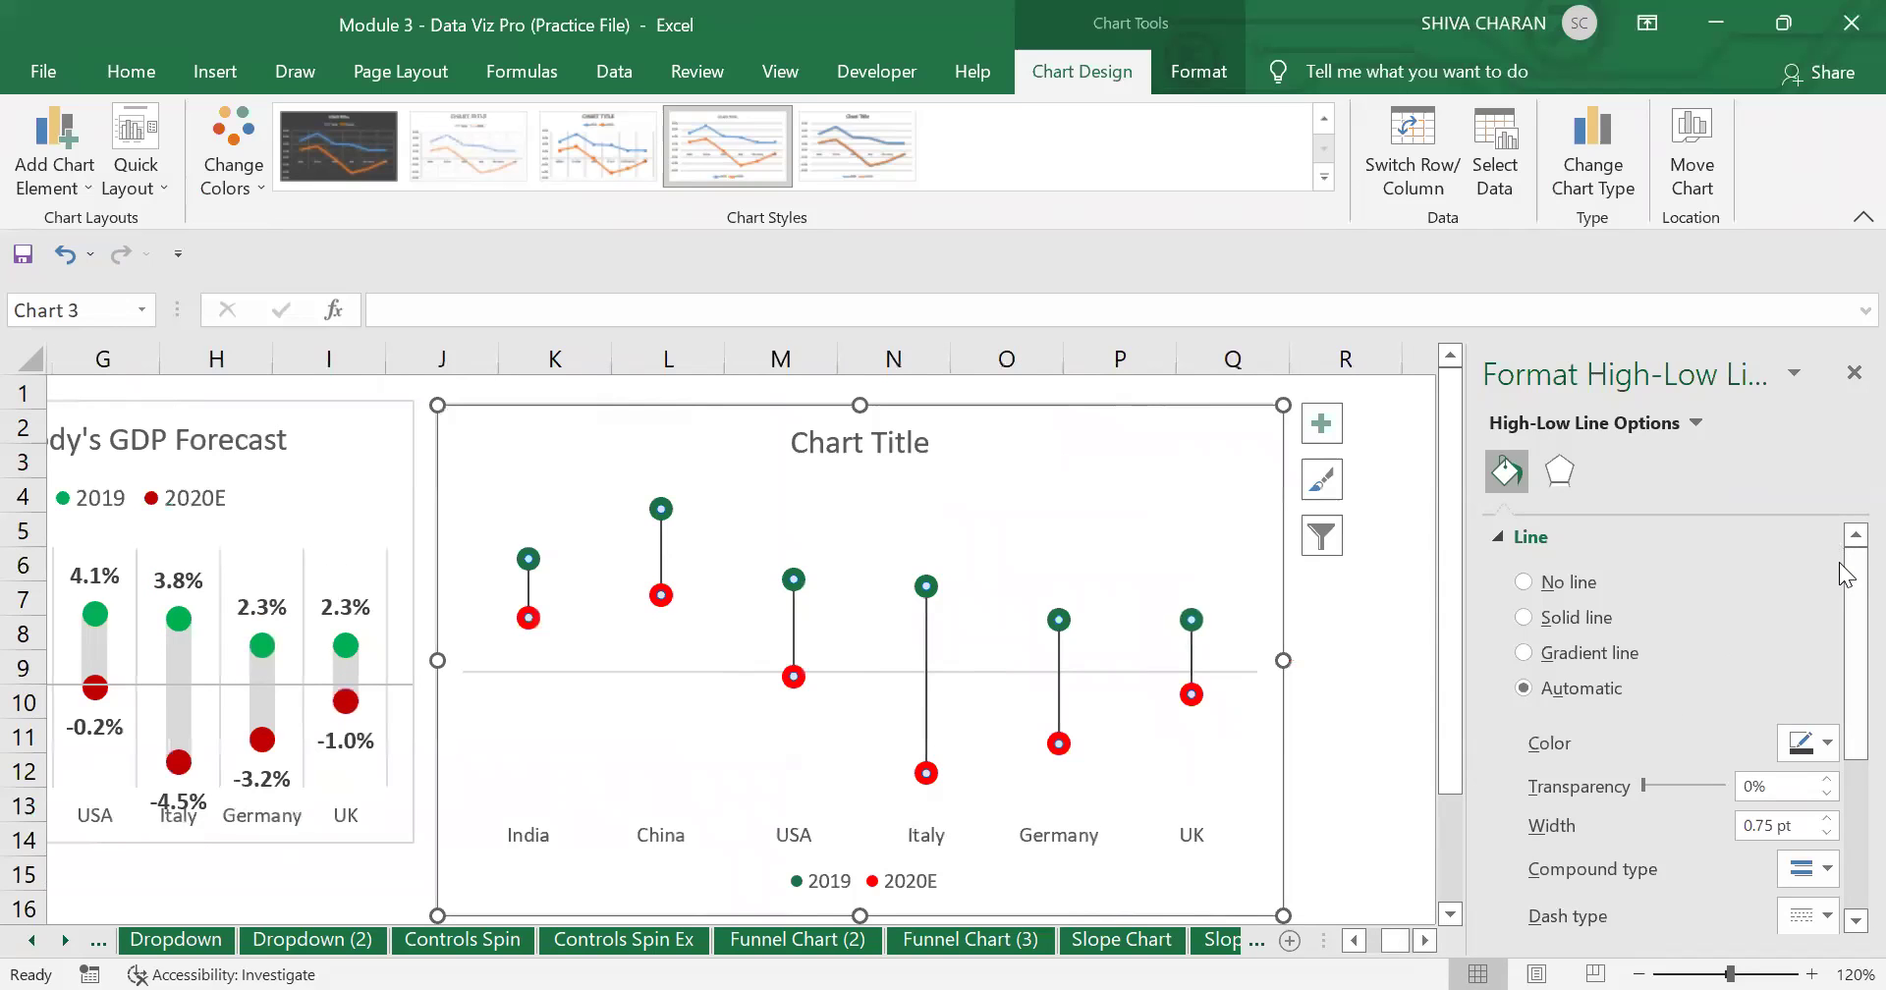
scroll(1789, 688, "down", 1)
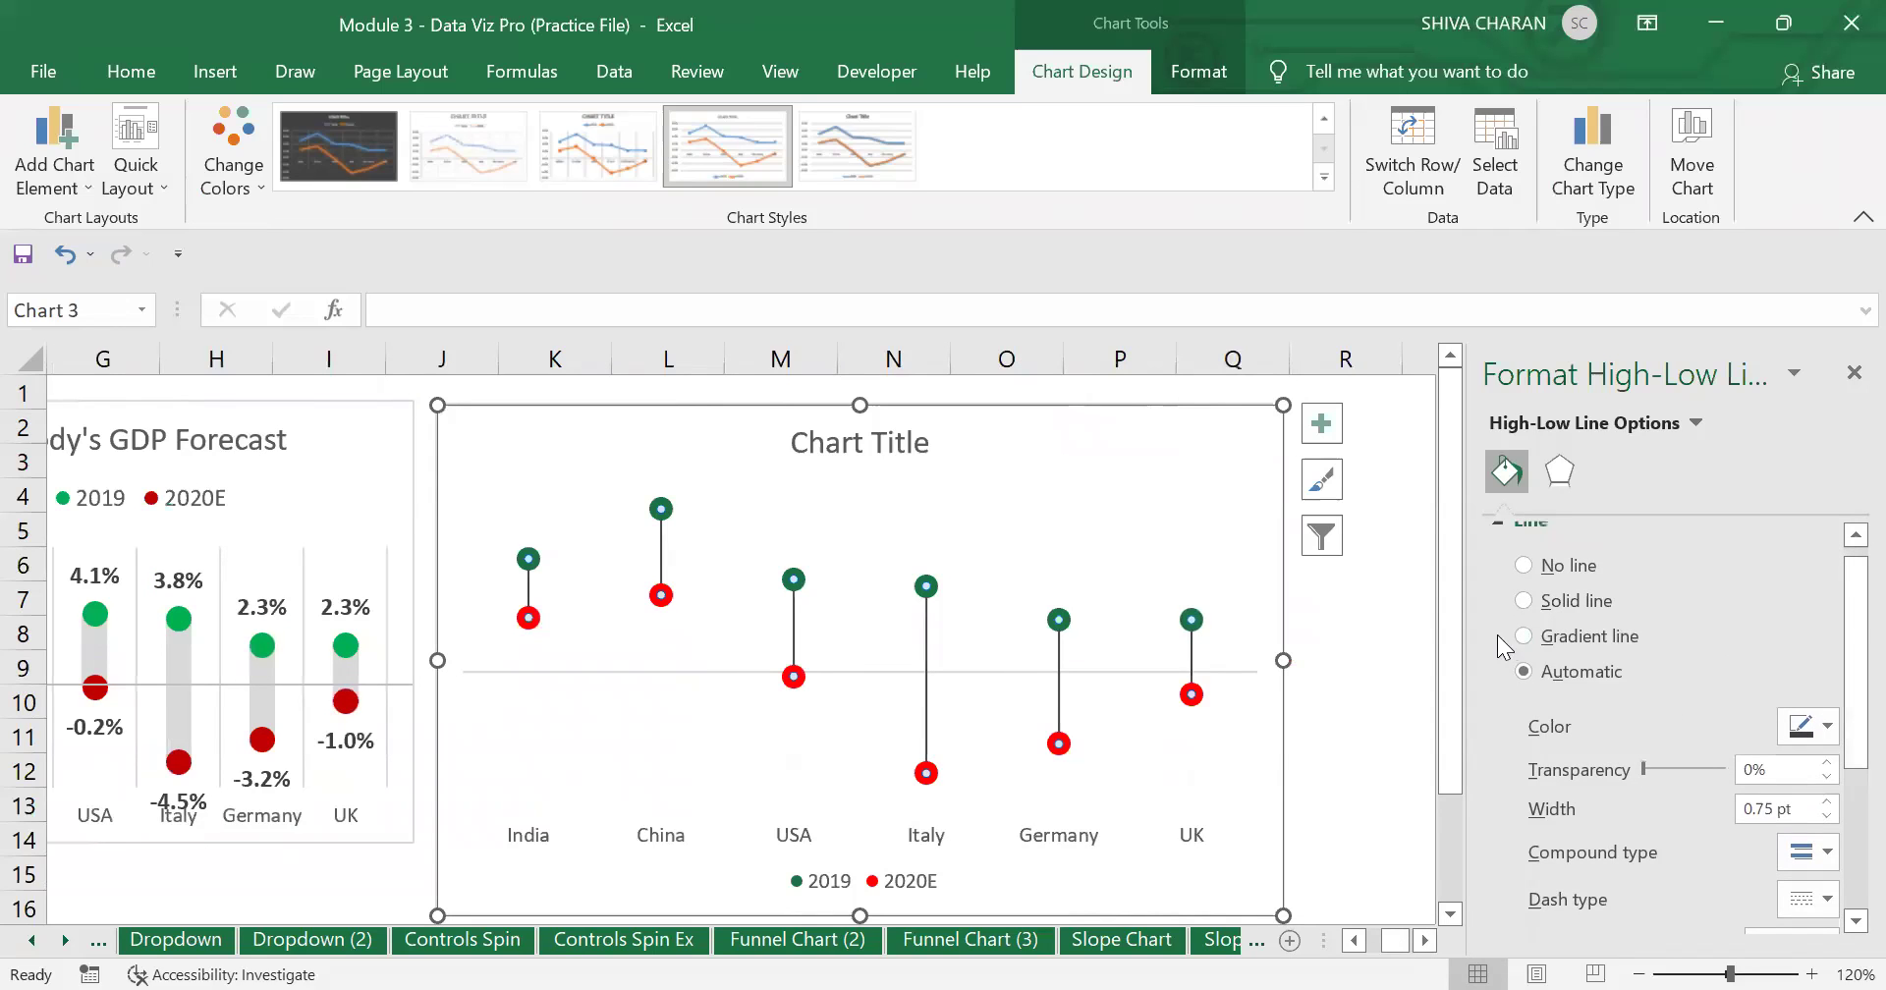
left_click_drag(1847, 639, 1847, 709)
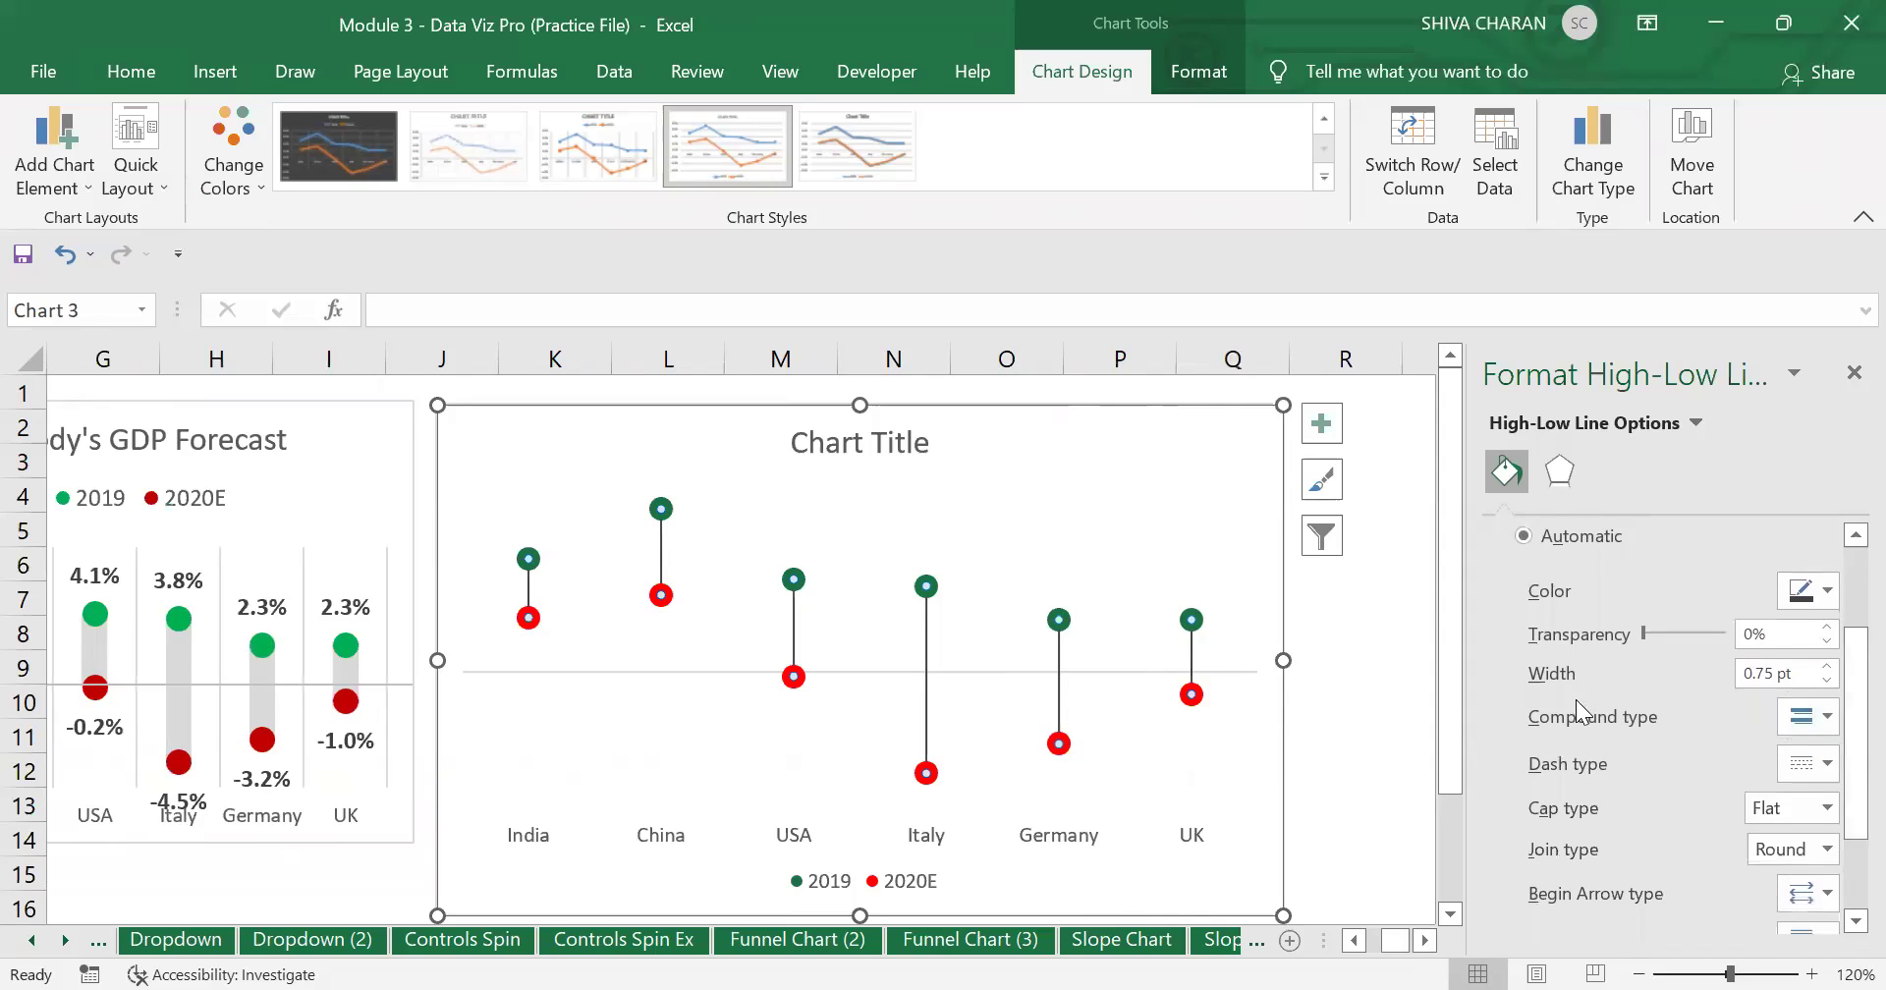
Set the high-low lines' width to 10 pt and their color to light grey.
left_click(1829, 668)
left_click(1830, 669)
left_click(1830, 668)
left_click(1829, 668)
left_click(1829, 668)
double_click(1827, 668)
triple_click(1828, 669)
double_click(1827, 669)
triple_click(1827, 668)
double_click(1827, 669)
left_click(1827, 669)
double_click(1828, 669)
double_click(1827, 669)
double_click(1827, 669)
double_click(1827, 669)
double_click(1828, 669)
double_click(1827, 669)
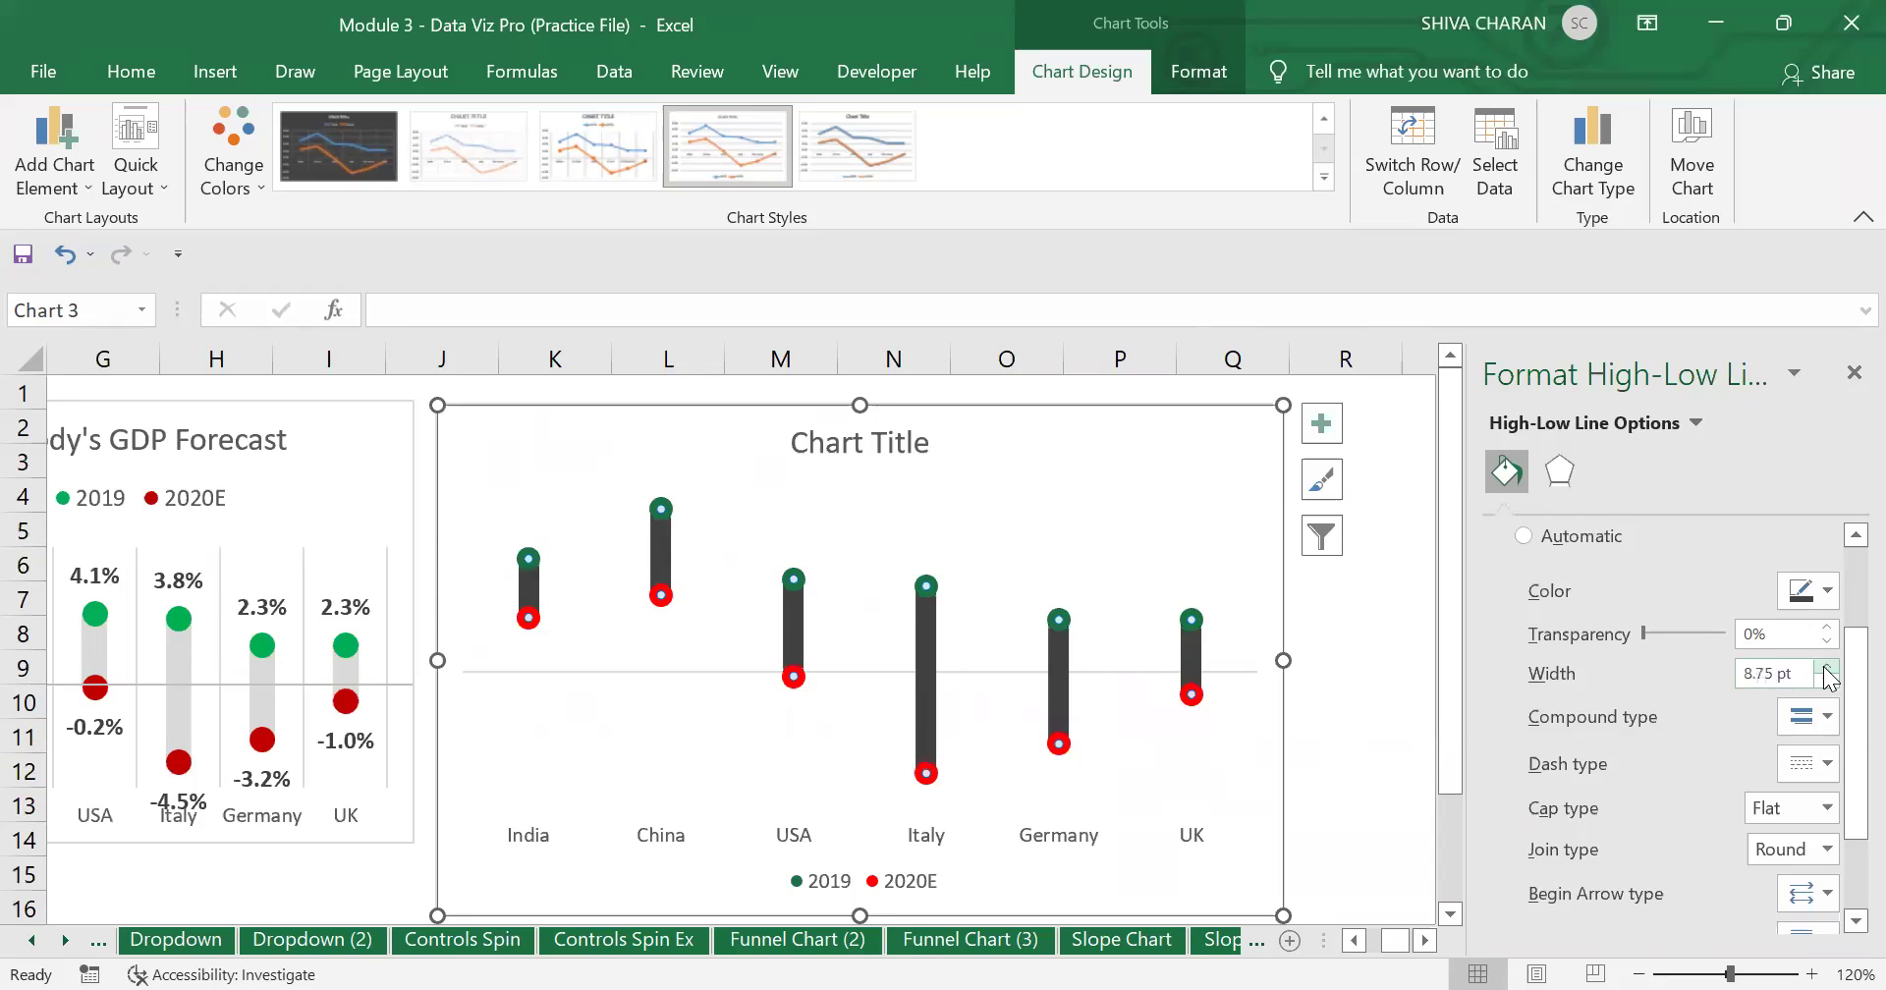
double_click(1828, 670)
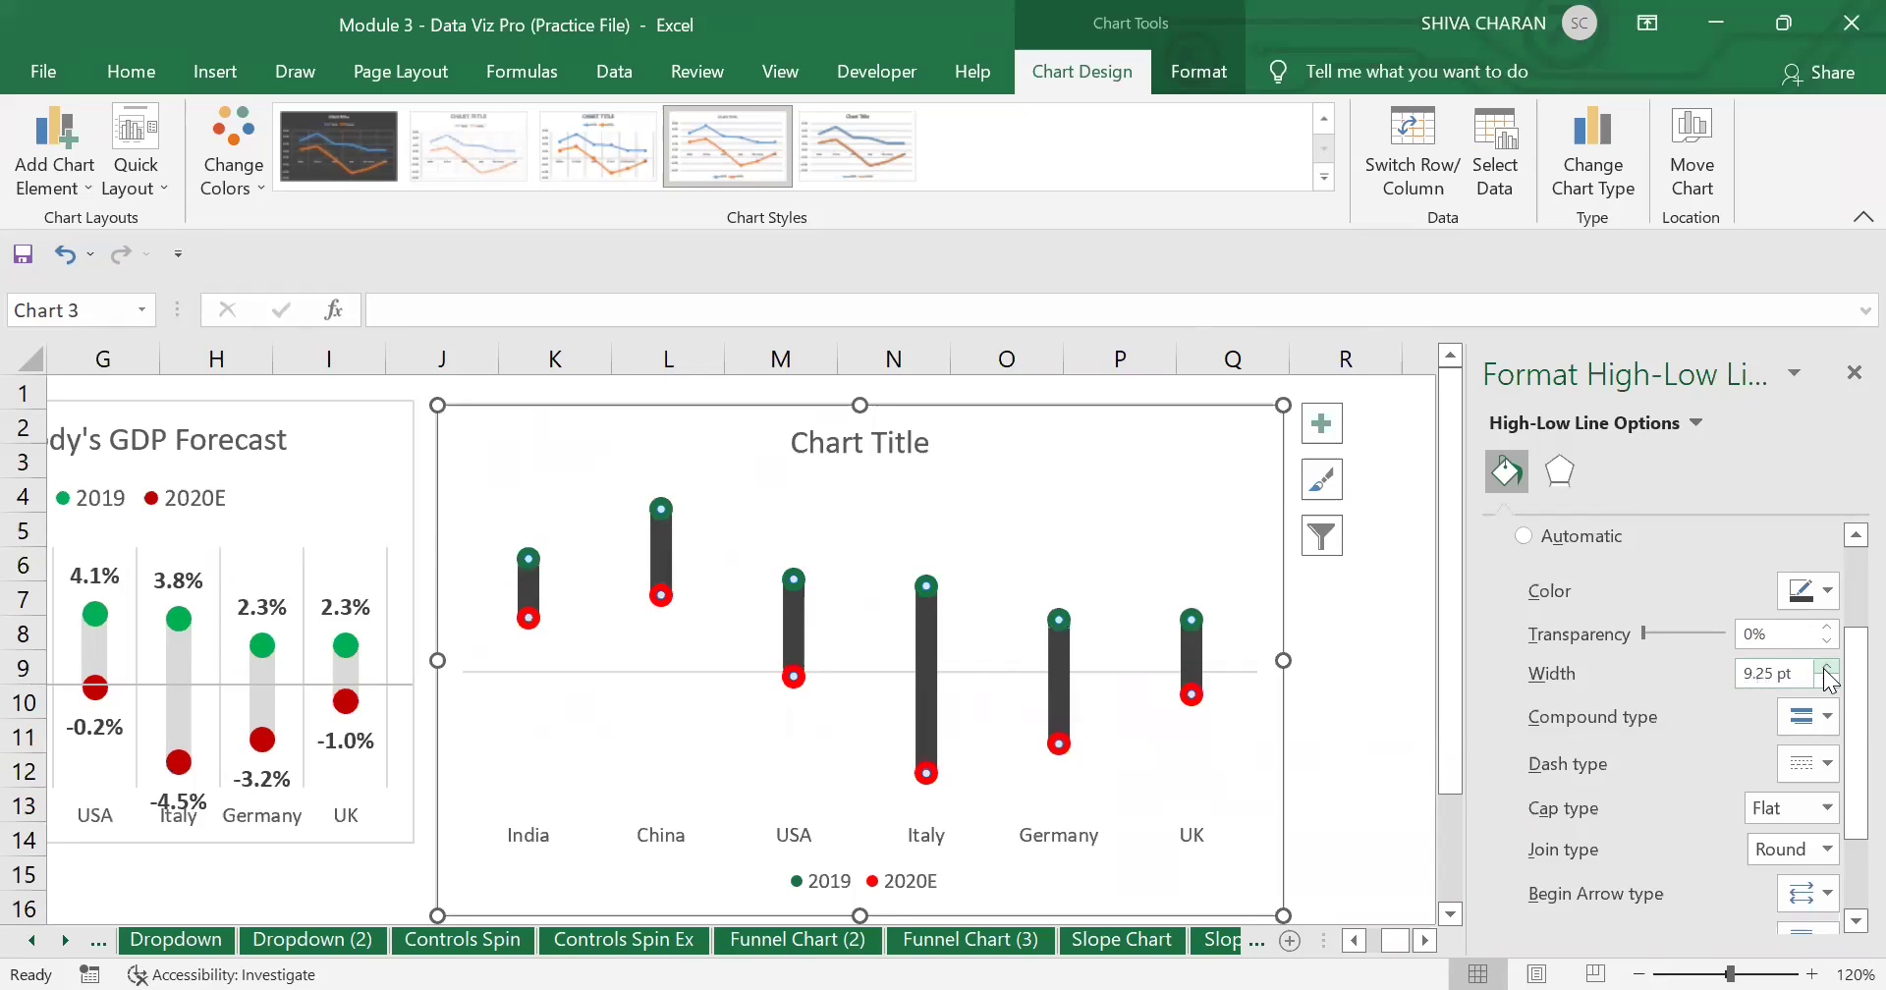
double_click(1828, 669)
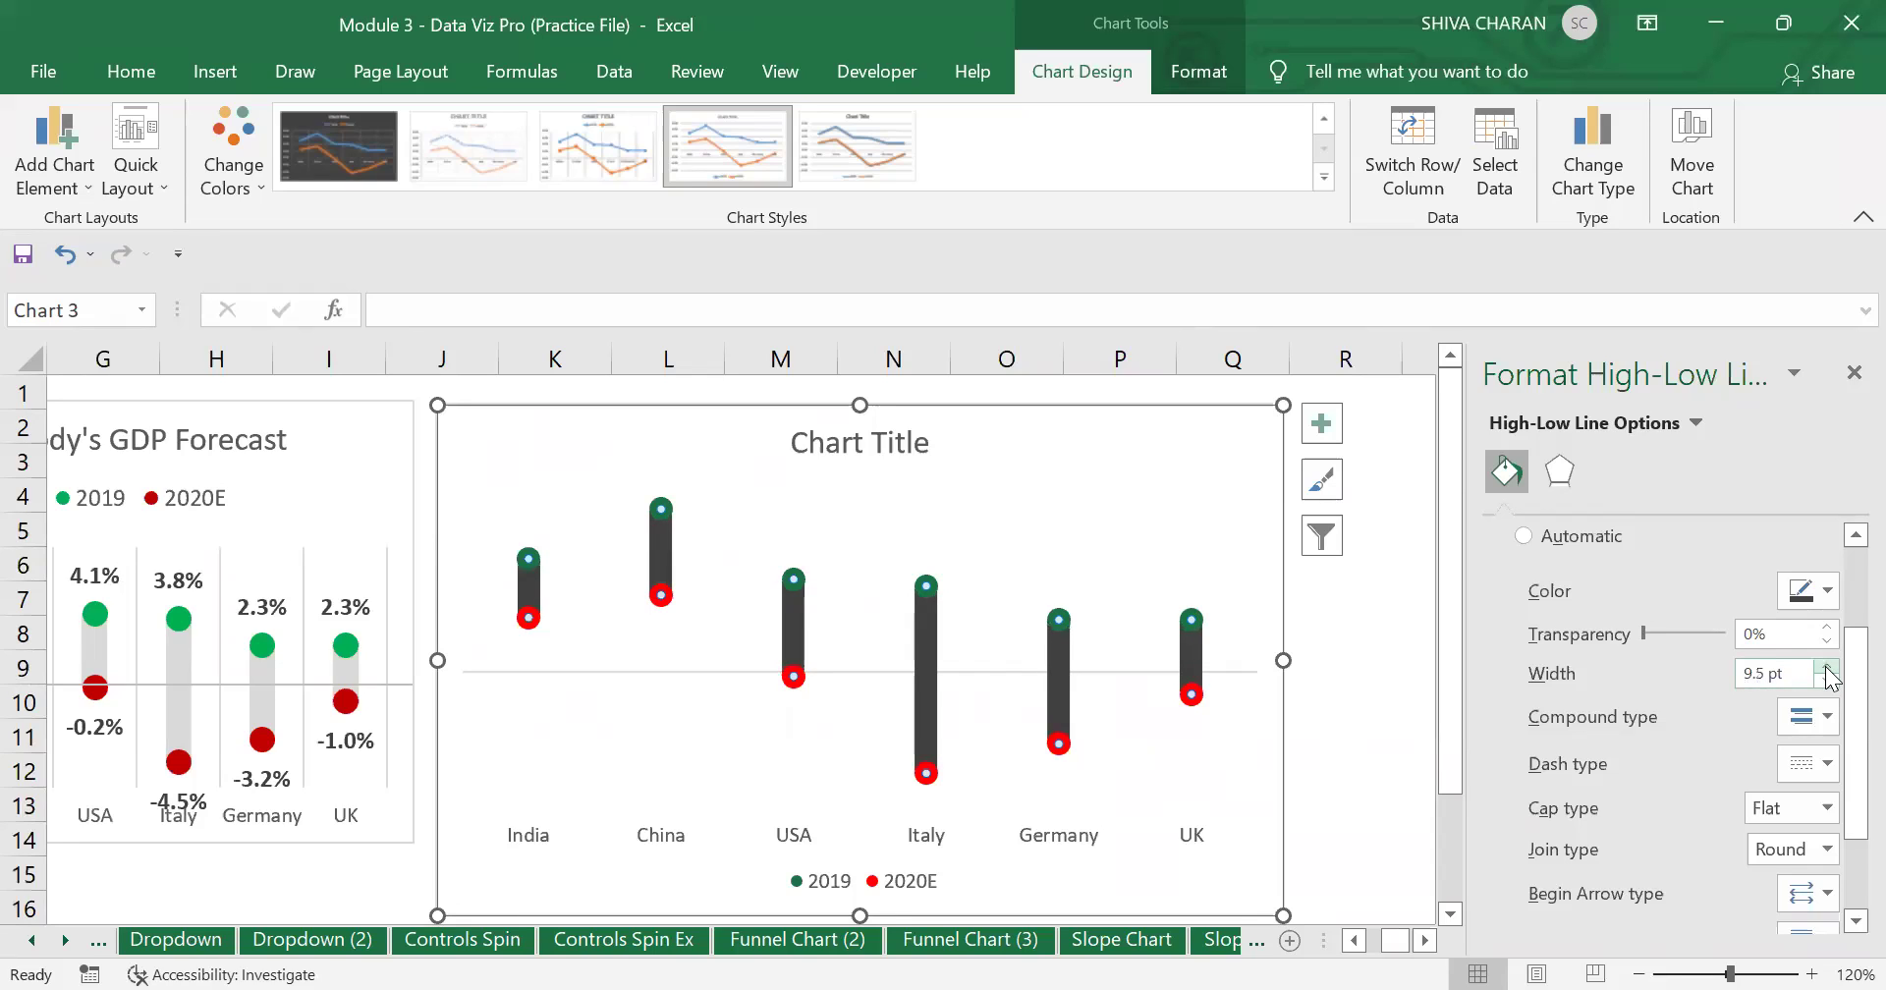
left_click(1828, 669)
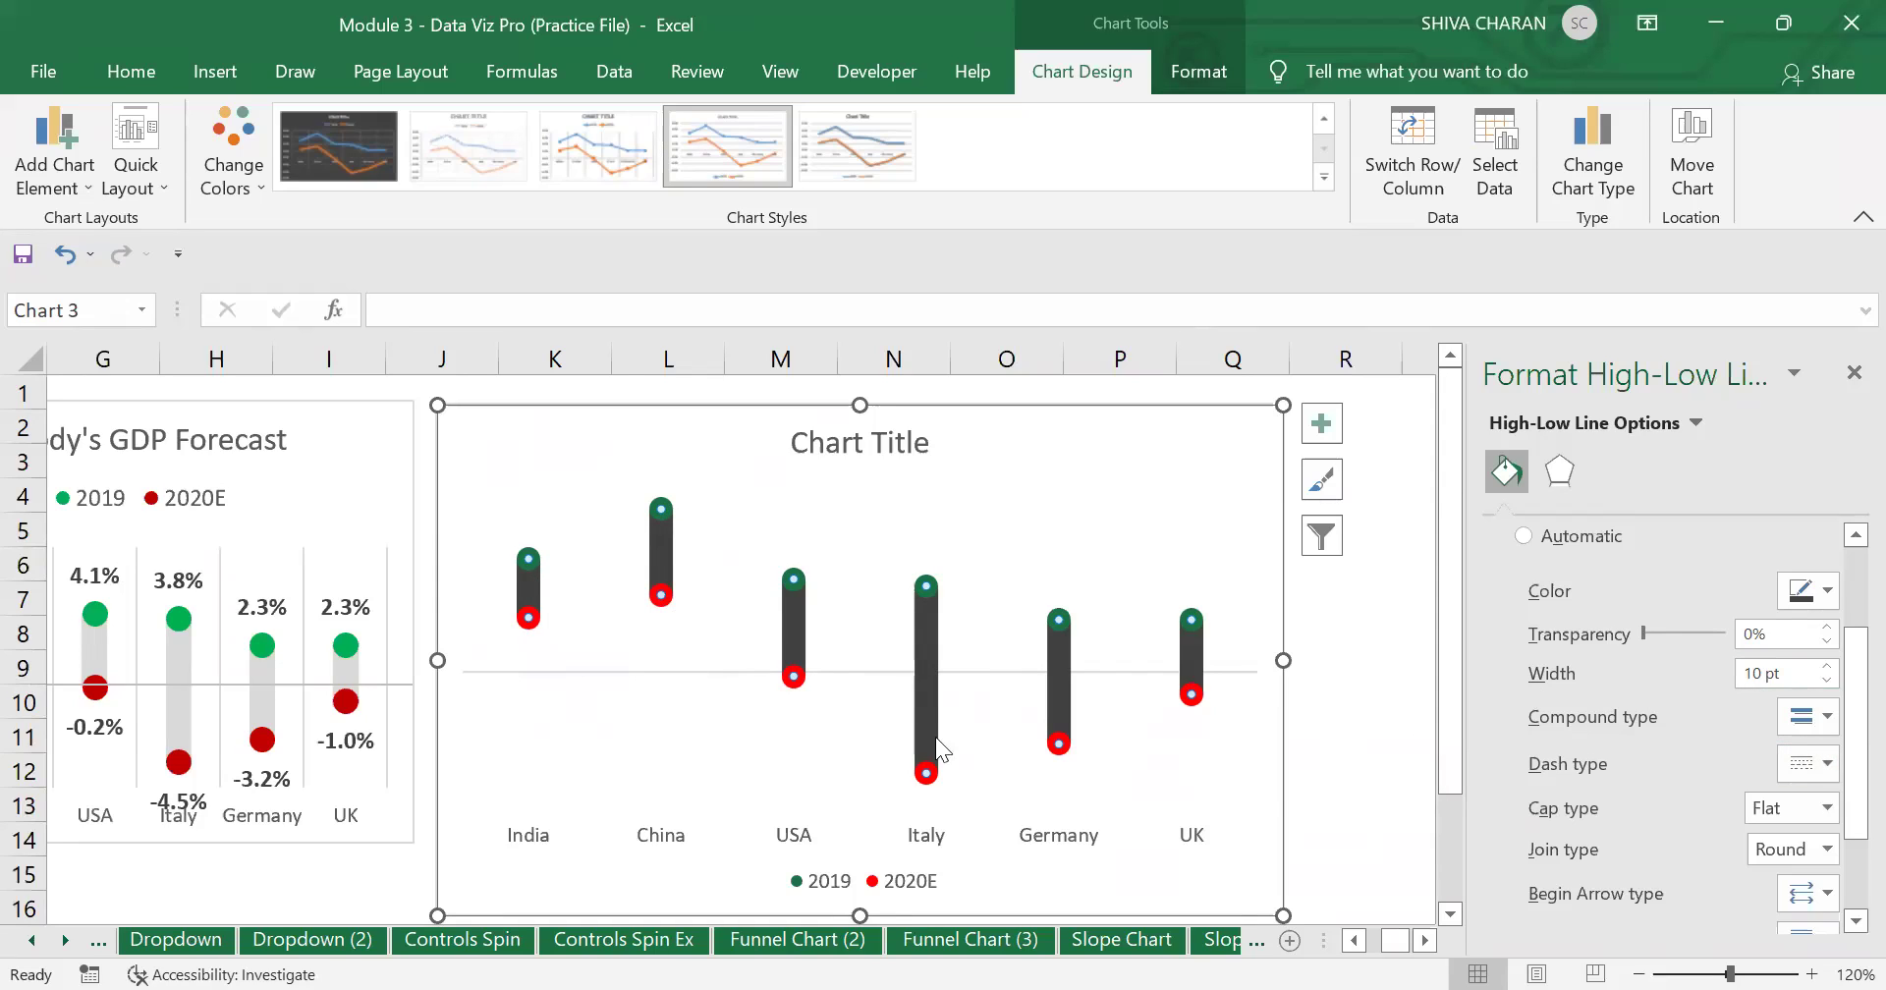
left_click(1827, 590)
left_click(1642, 707)
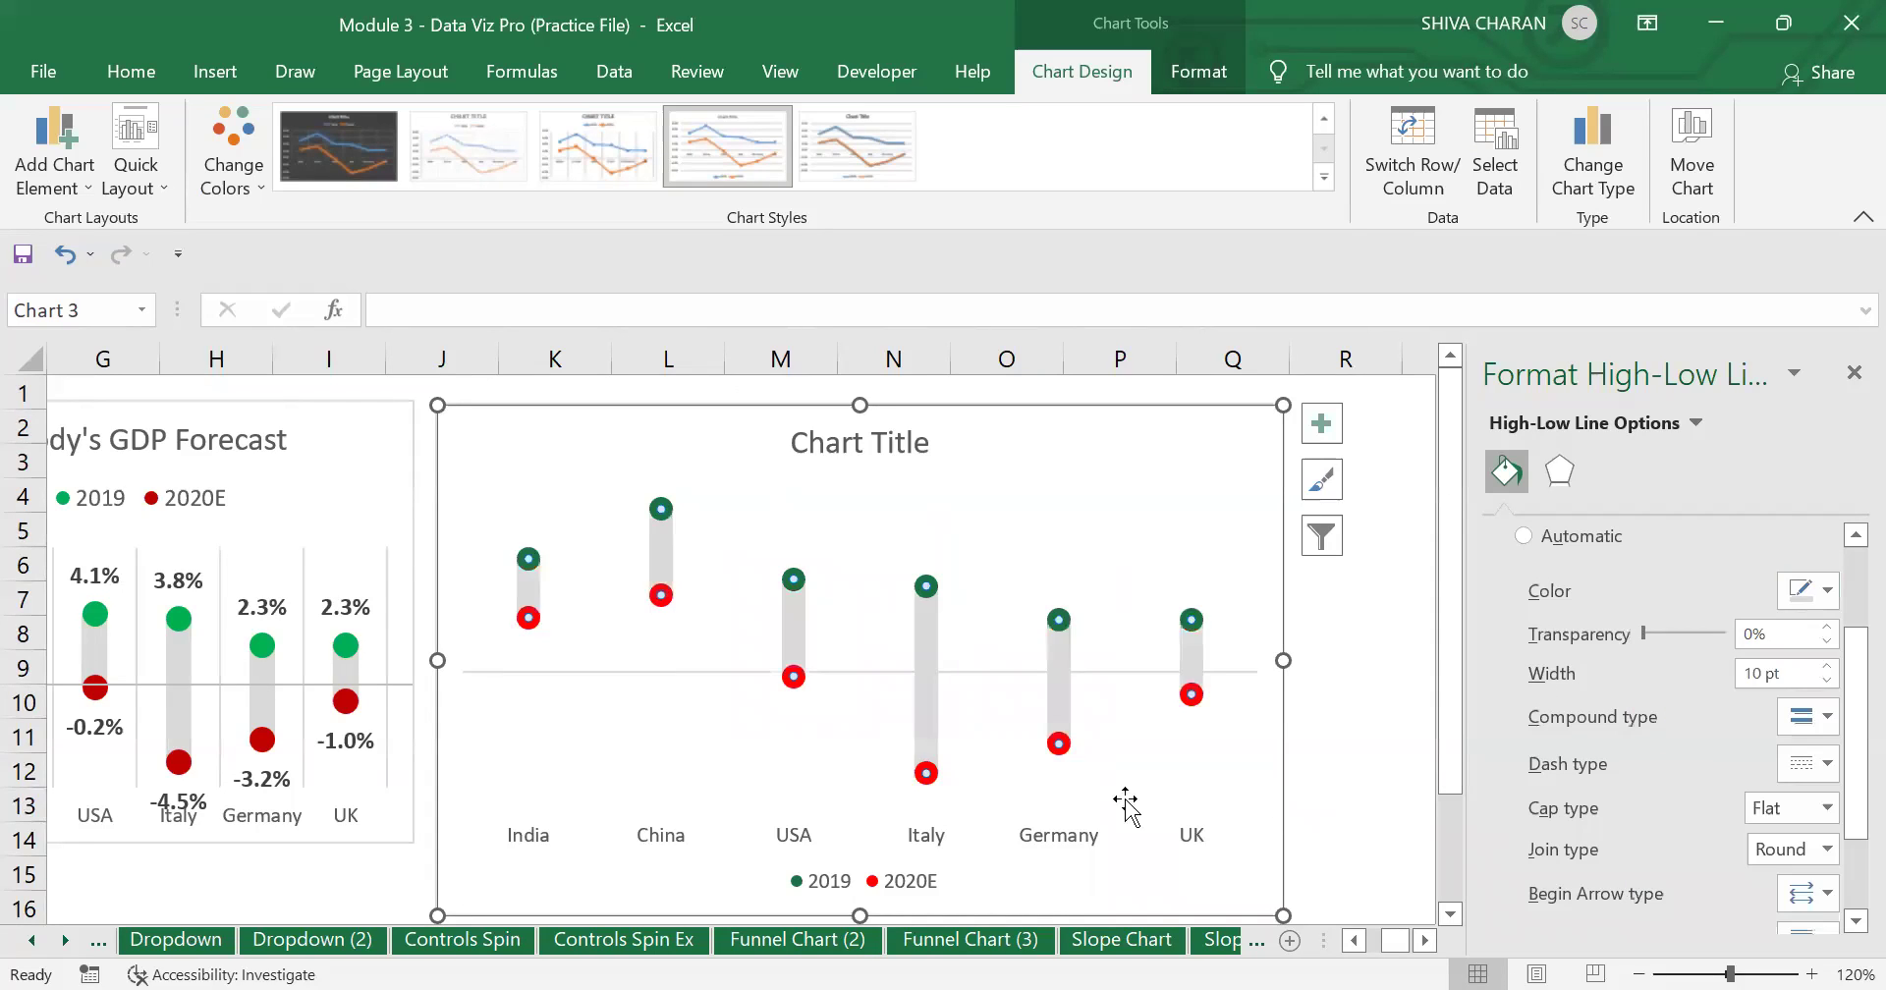
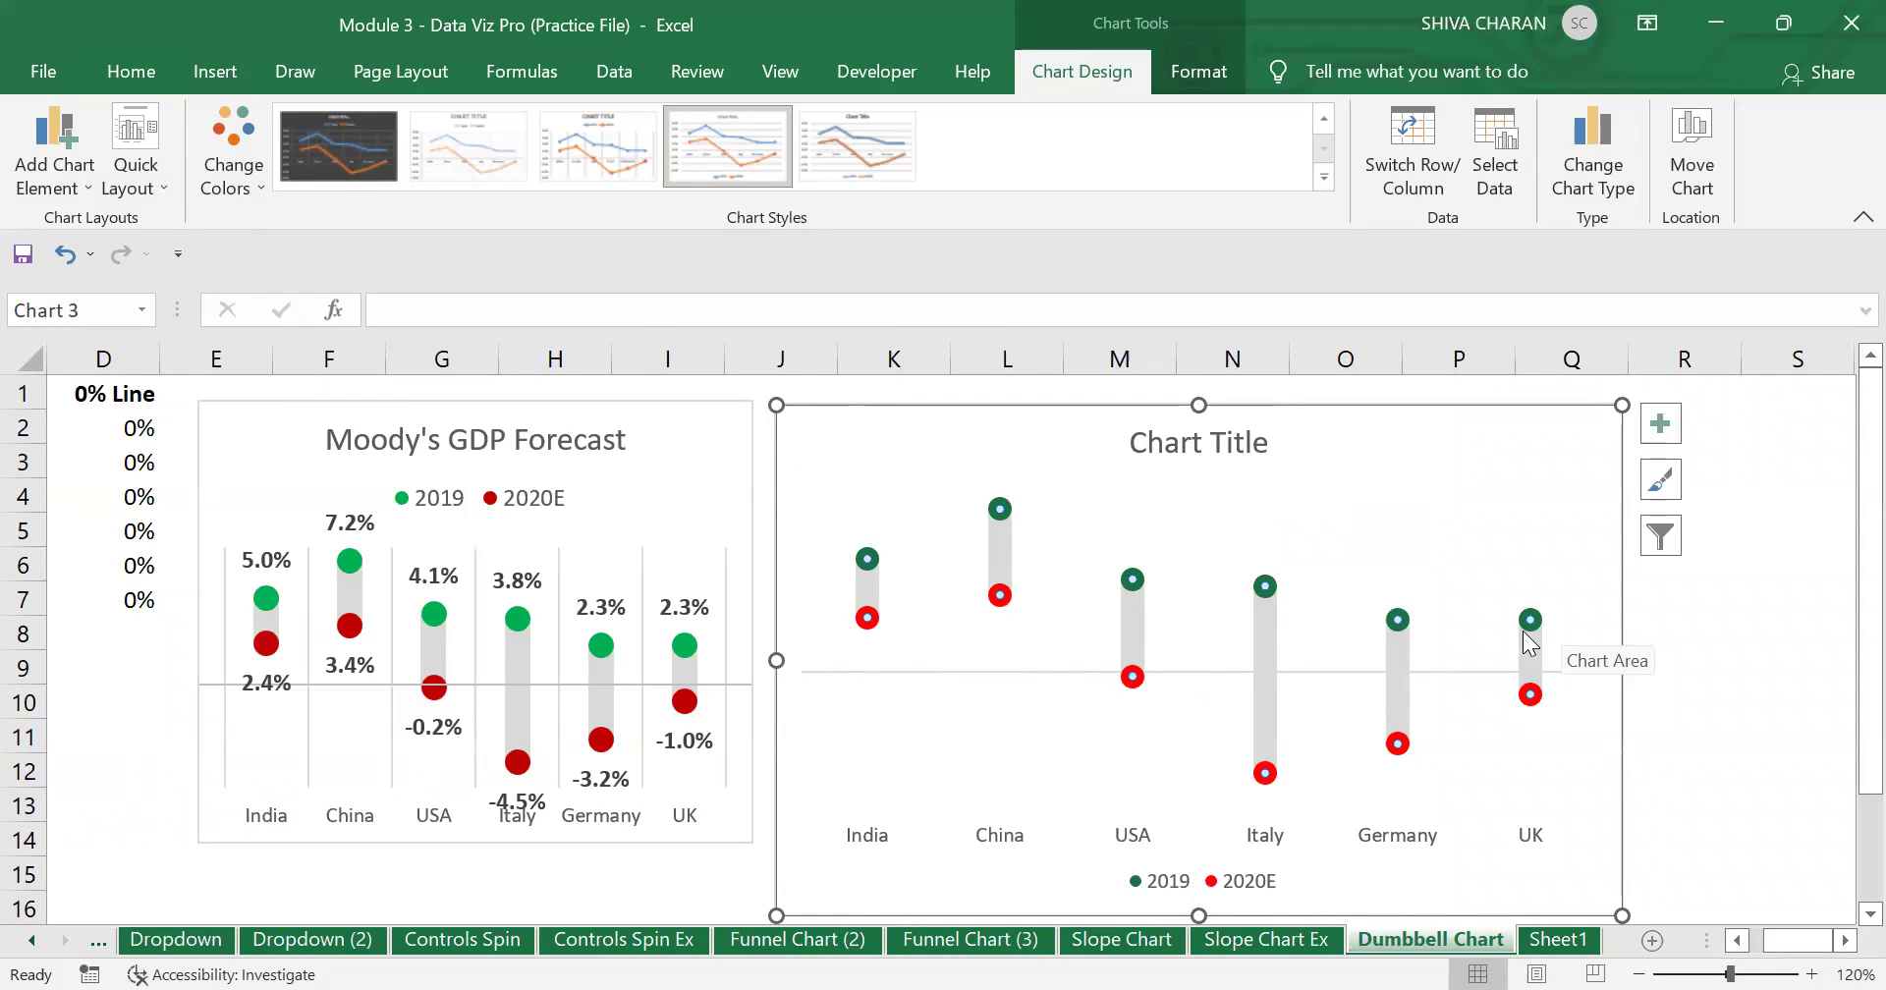
Add data labels above the green 2019 series markers in the new chart.
left_click(873, 561)
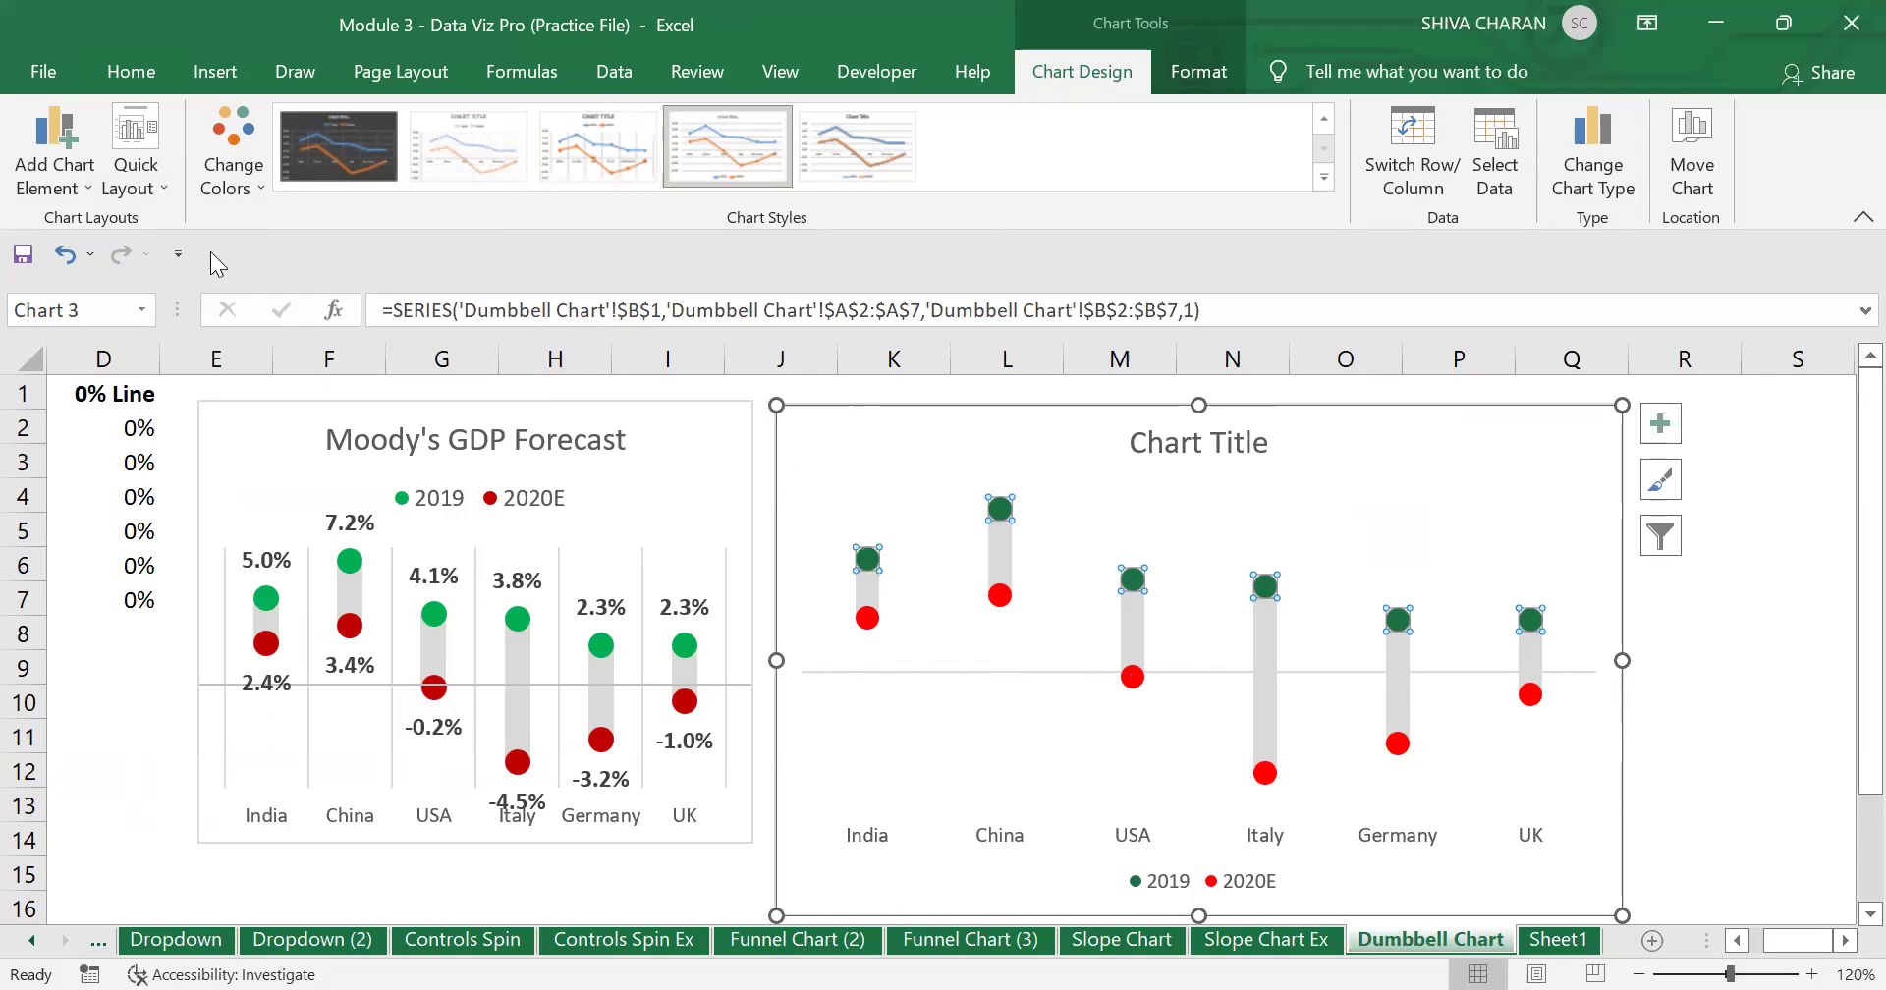
left_click(46, 189)
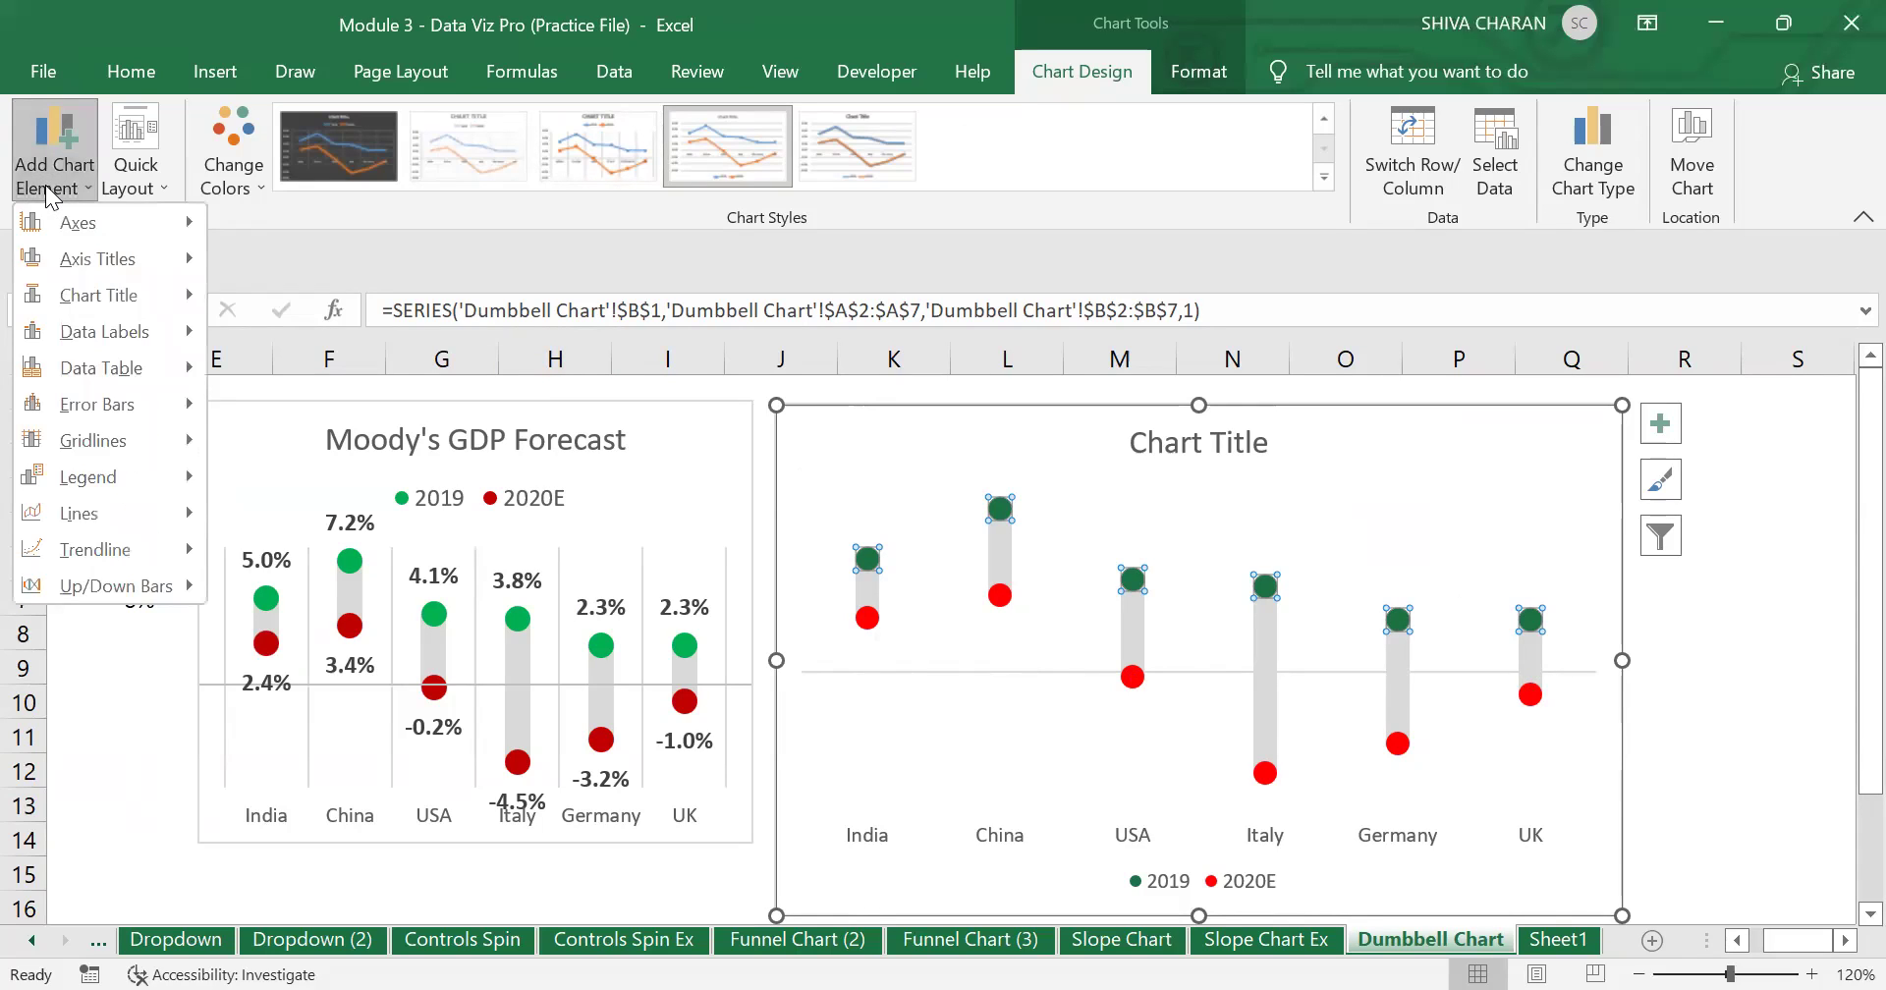
left_click(102, 335)
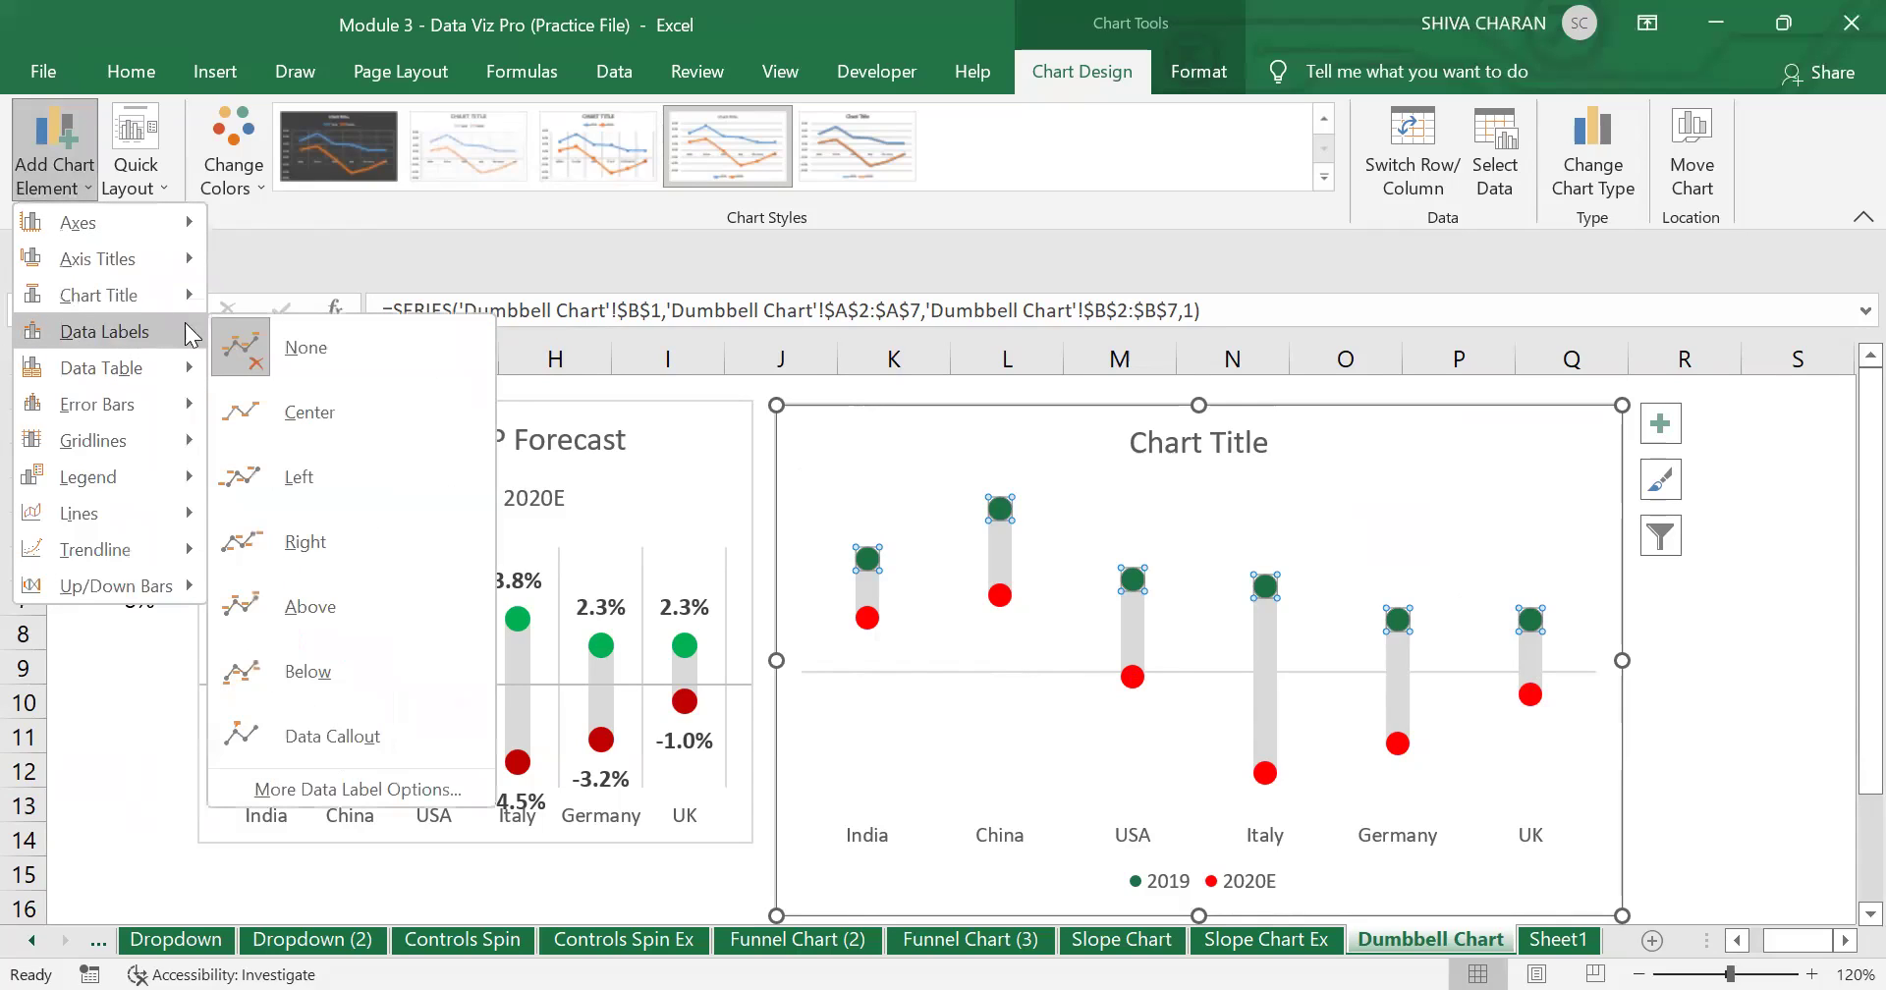
left_click(351, 603)
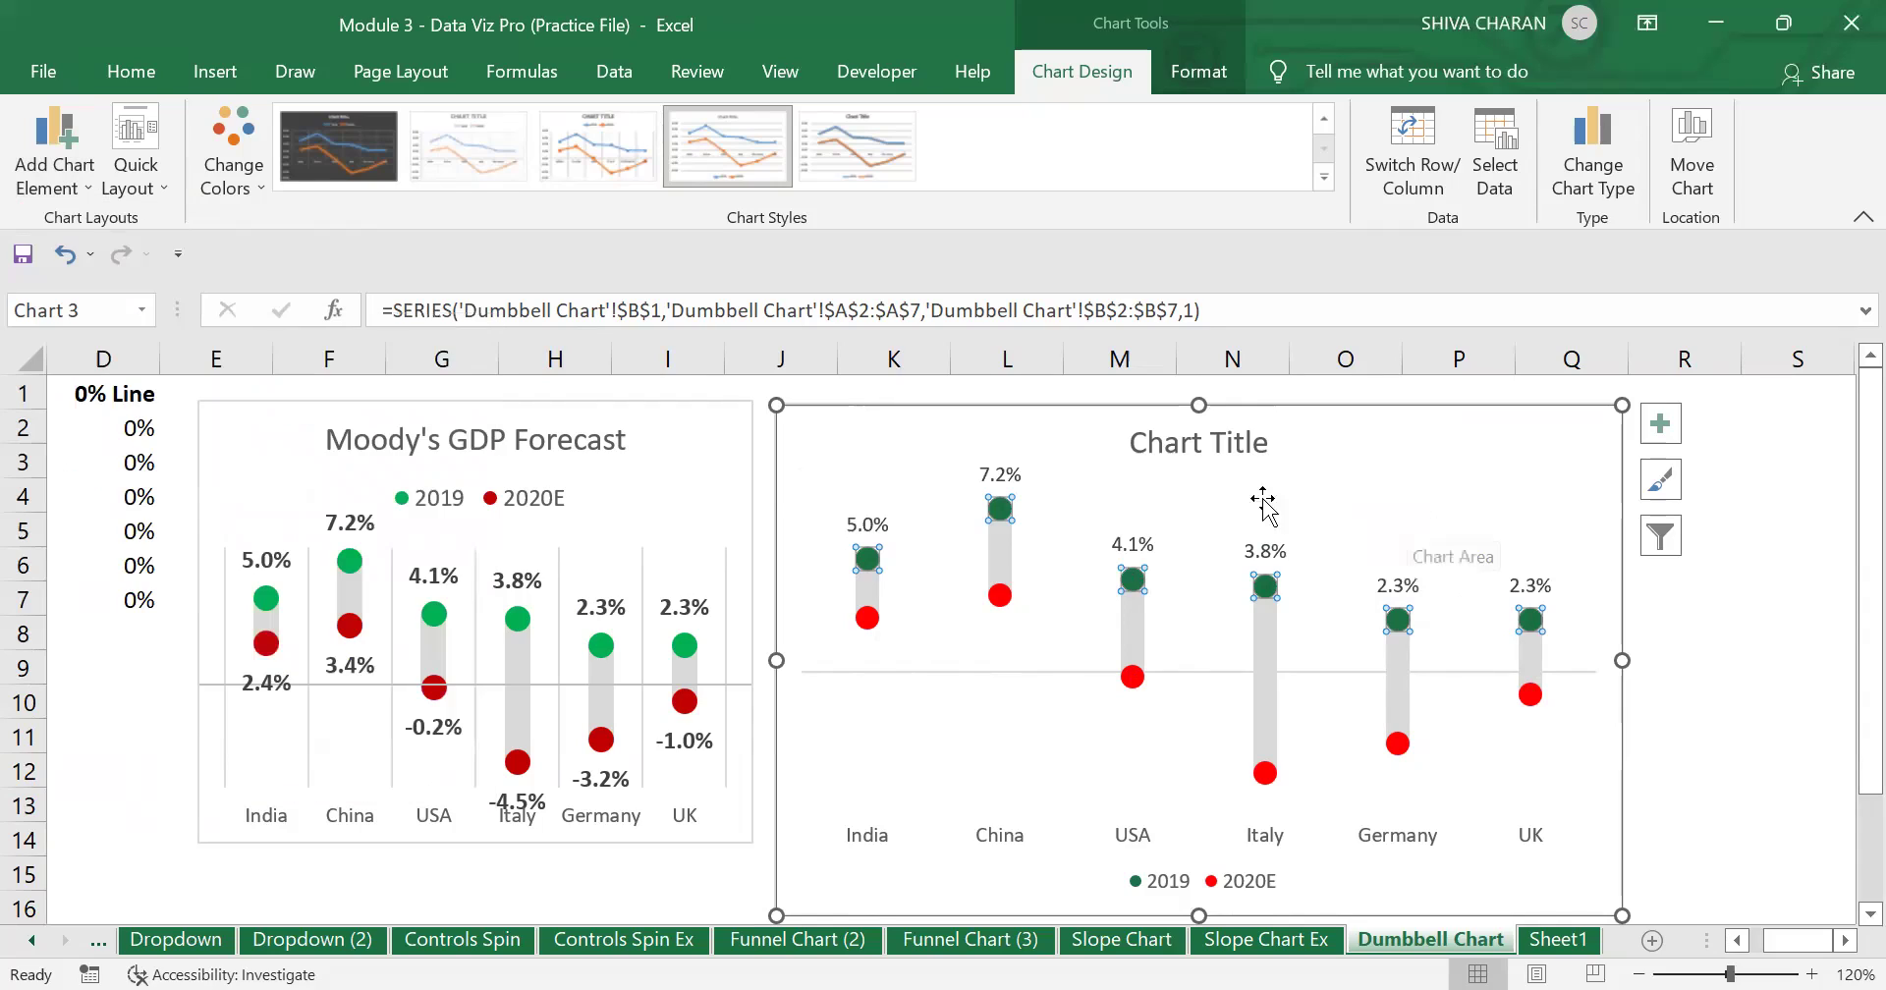
Add data labels below the red 2020E series markers and deselect the chart.
left_click(1398, 745)
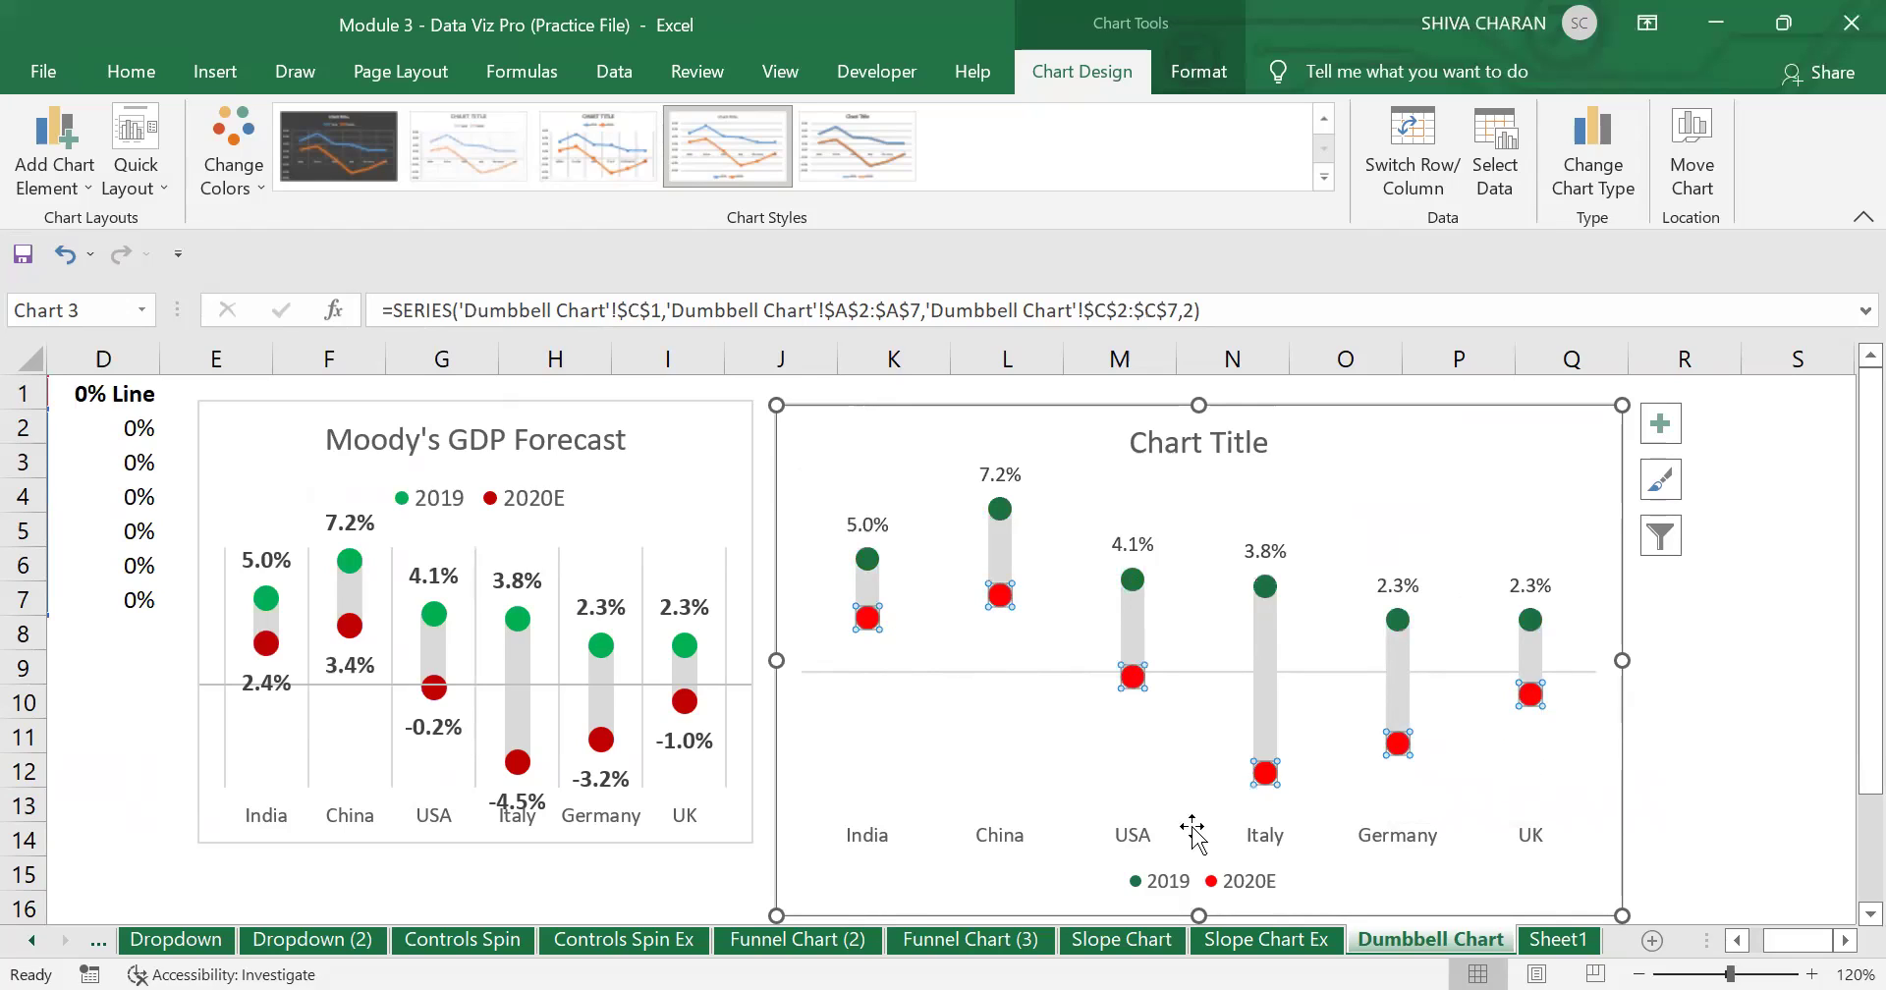
left_click(38, 195)
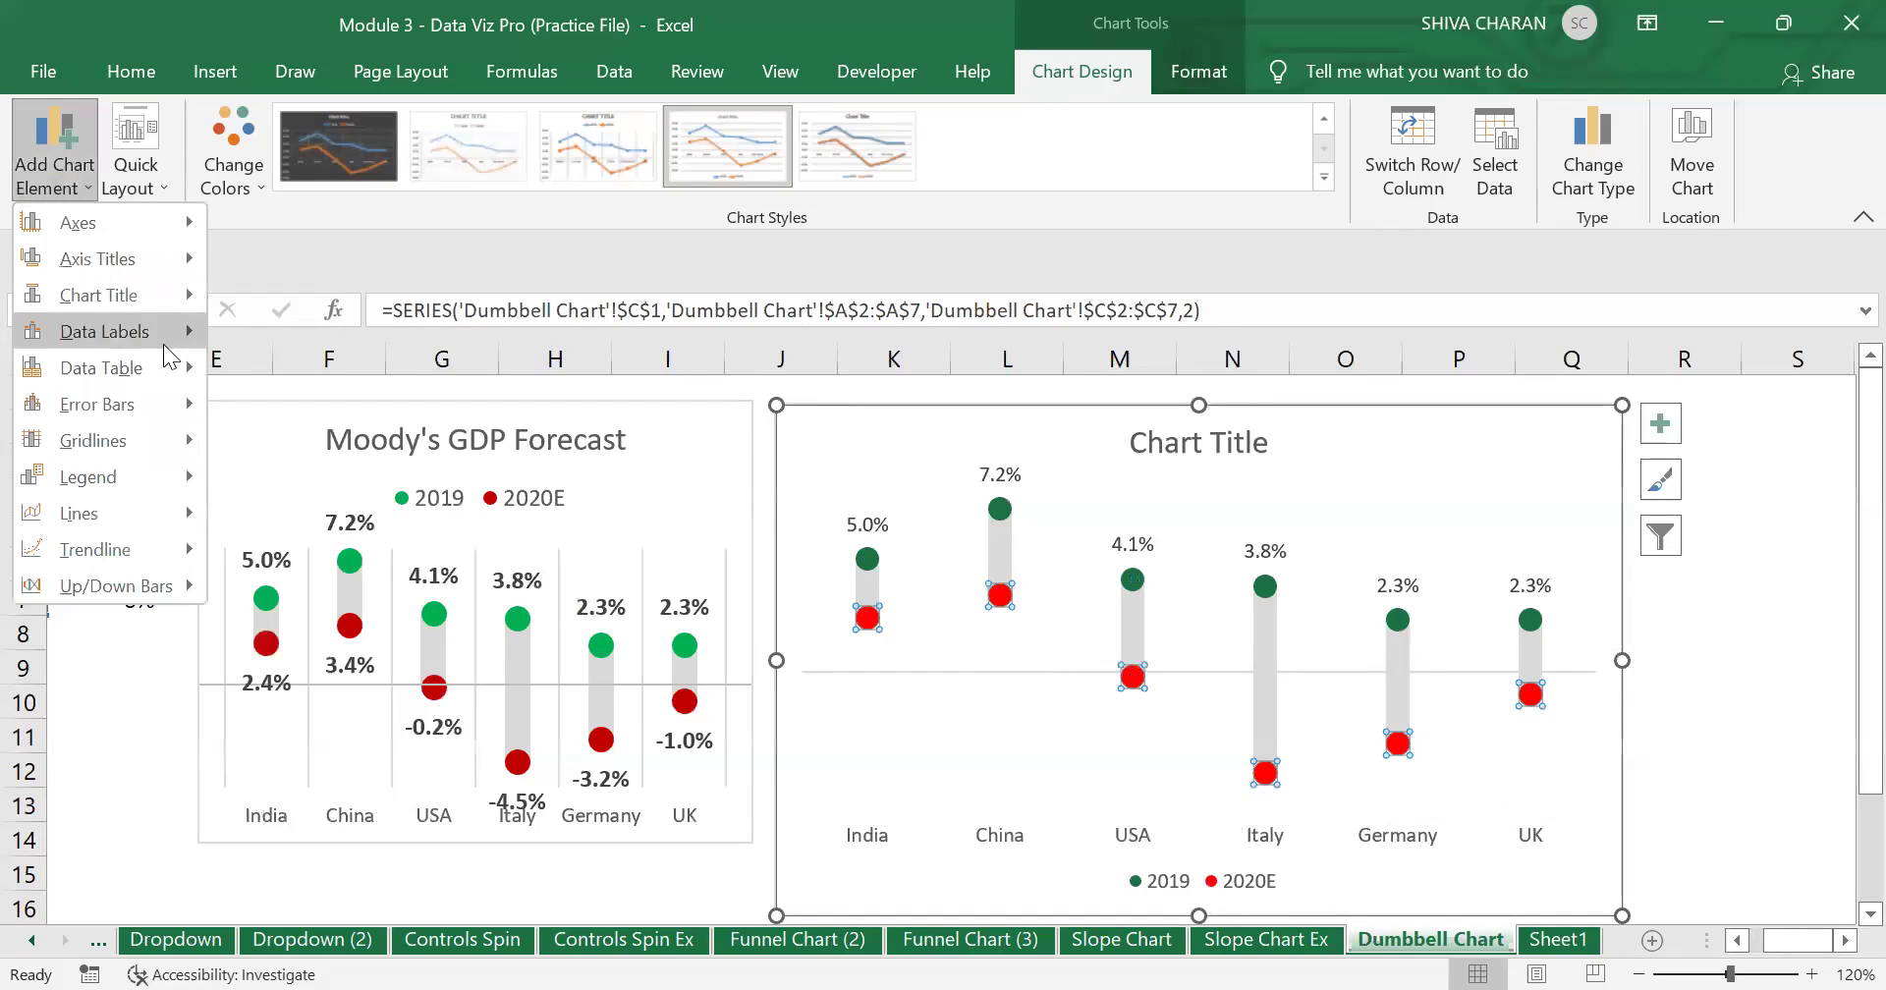
mouse_move(167, 334)
left_click(349, 672)
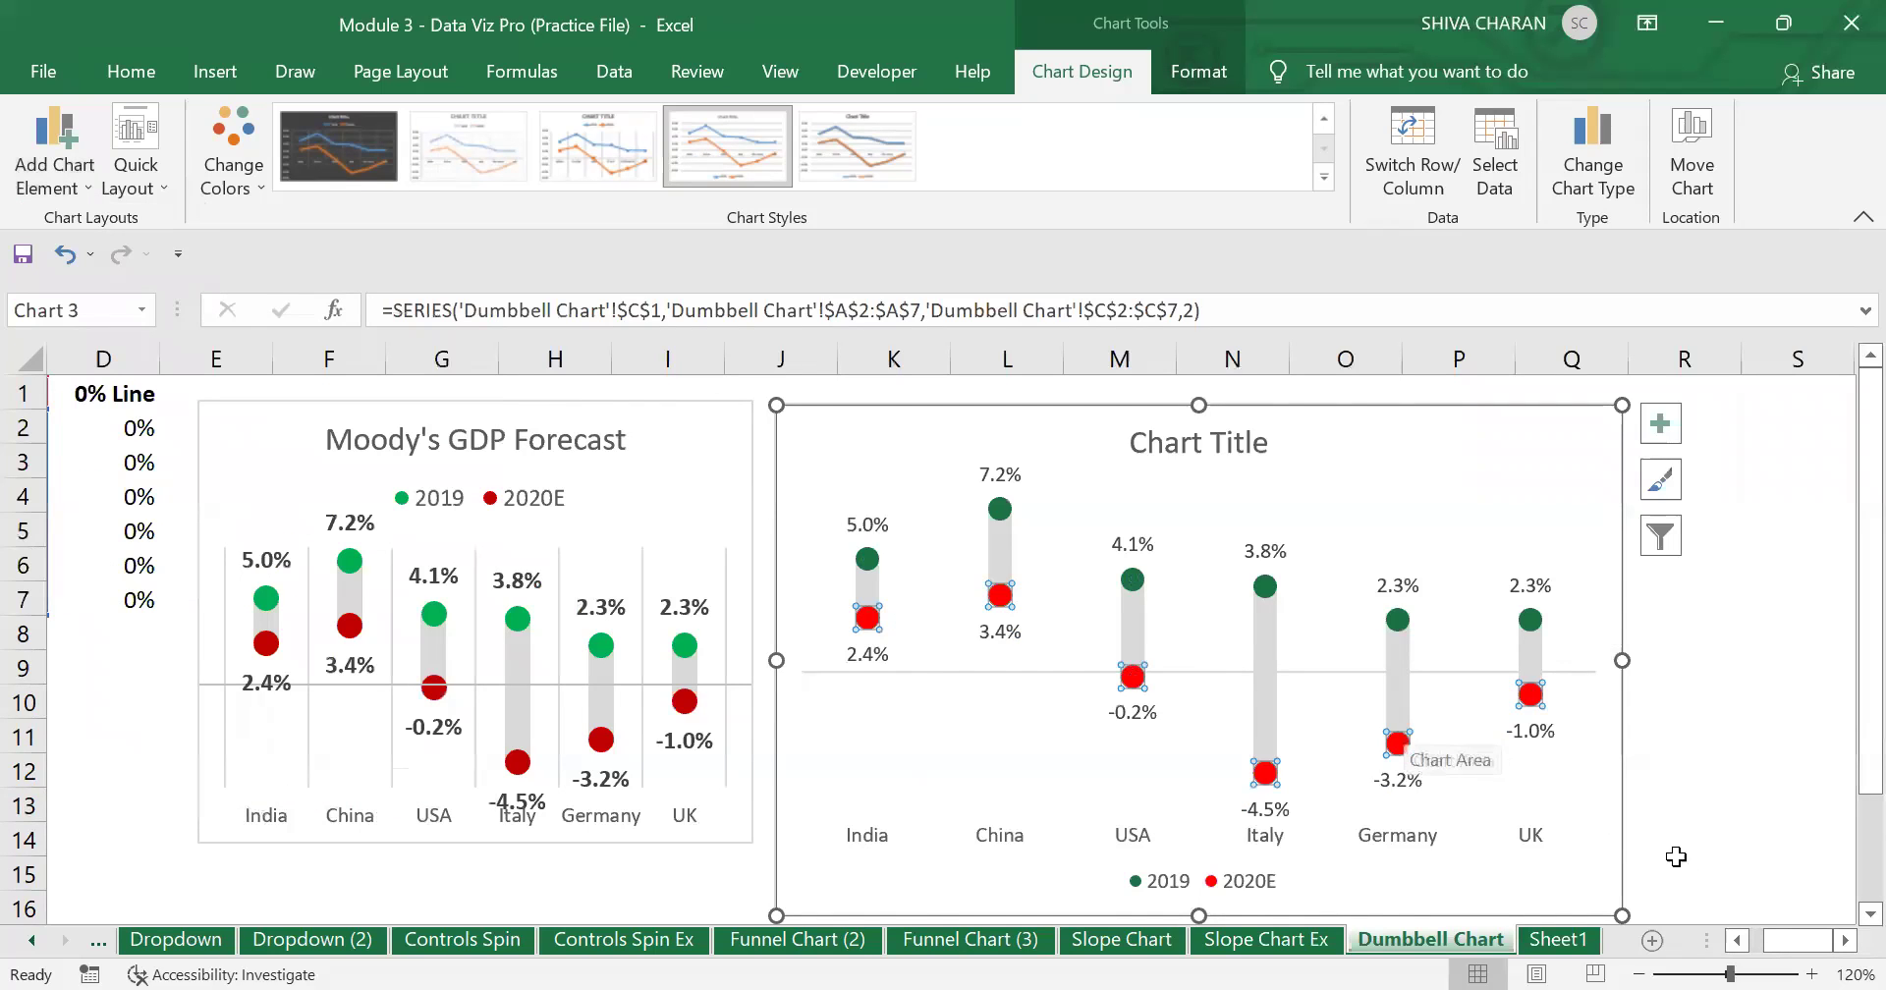
left_click(1676, 857)
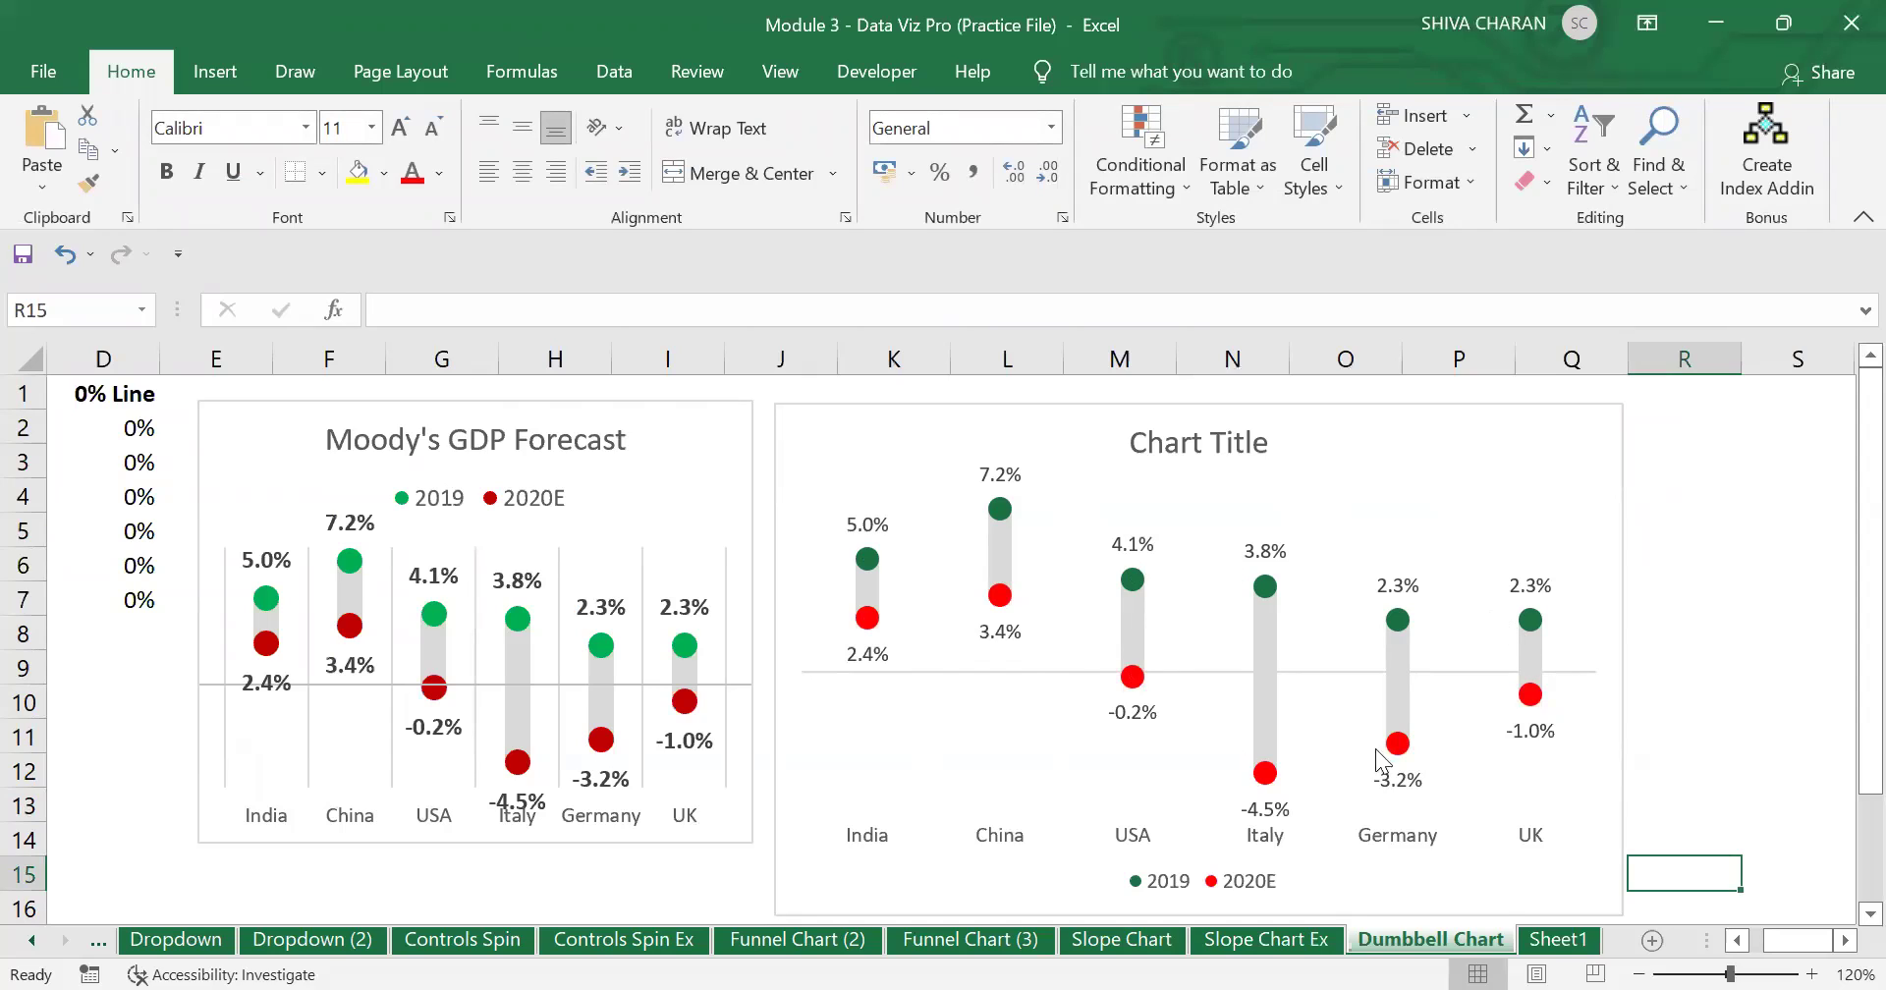
Move the new chart's legend to the Top position, under the chart title, and deselect the chart.
left_click(1284, 884)
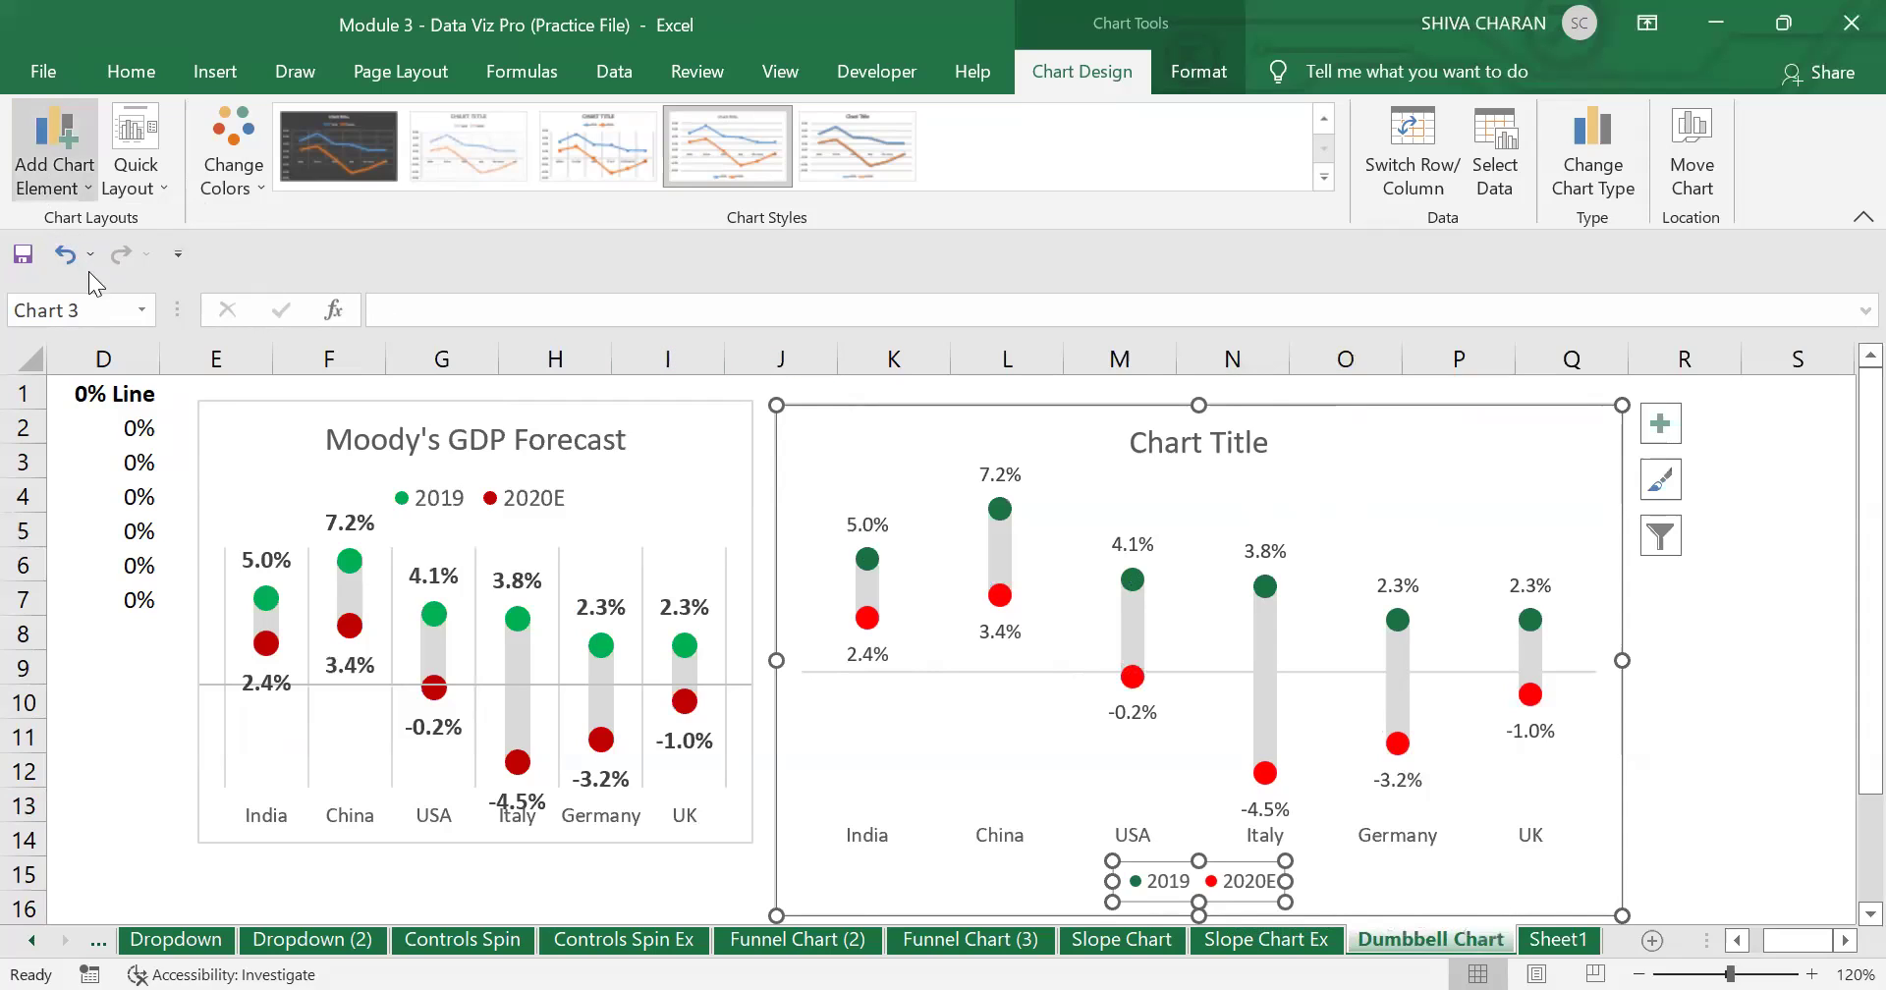
left_click(54, 167)
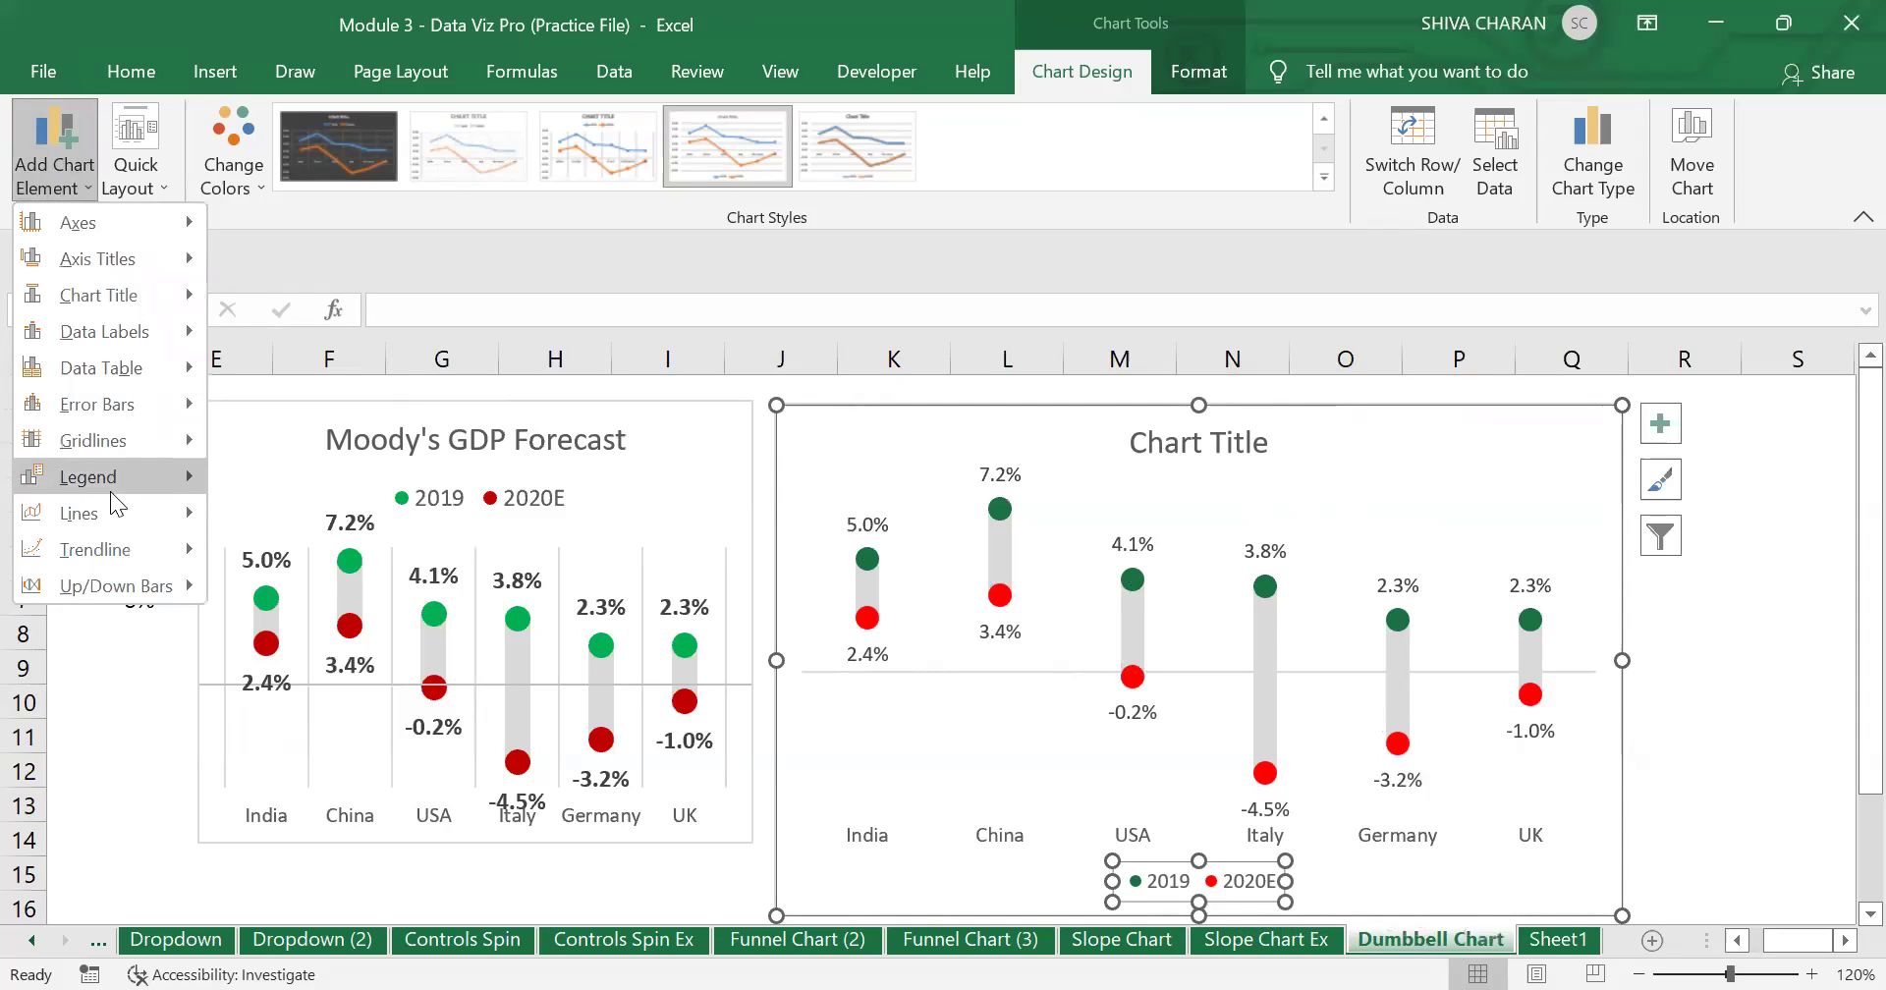
mouse_move(122, 480)
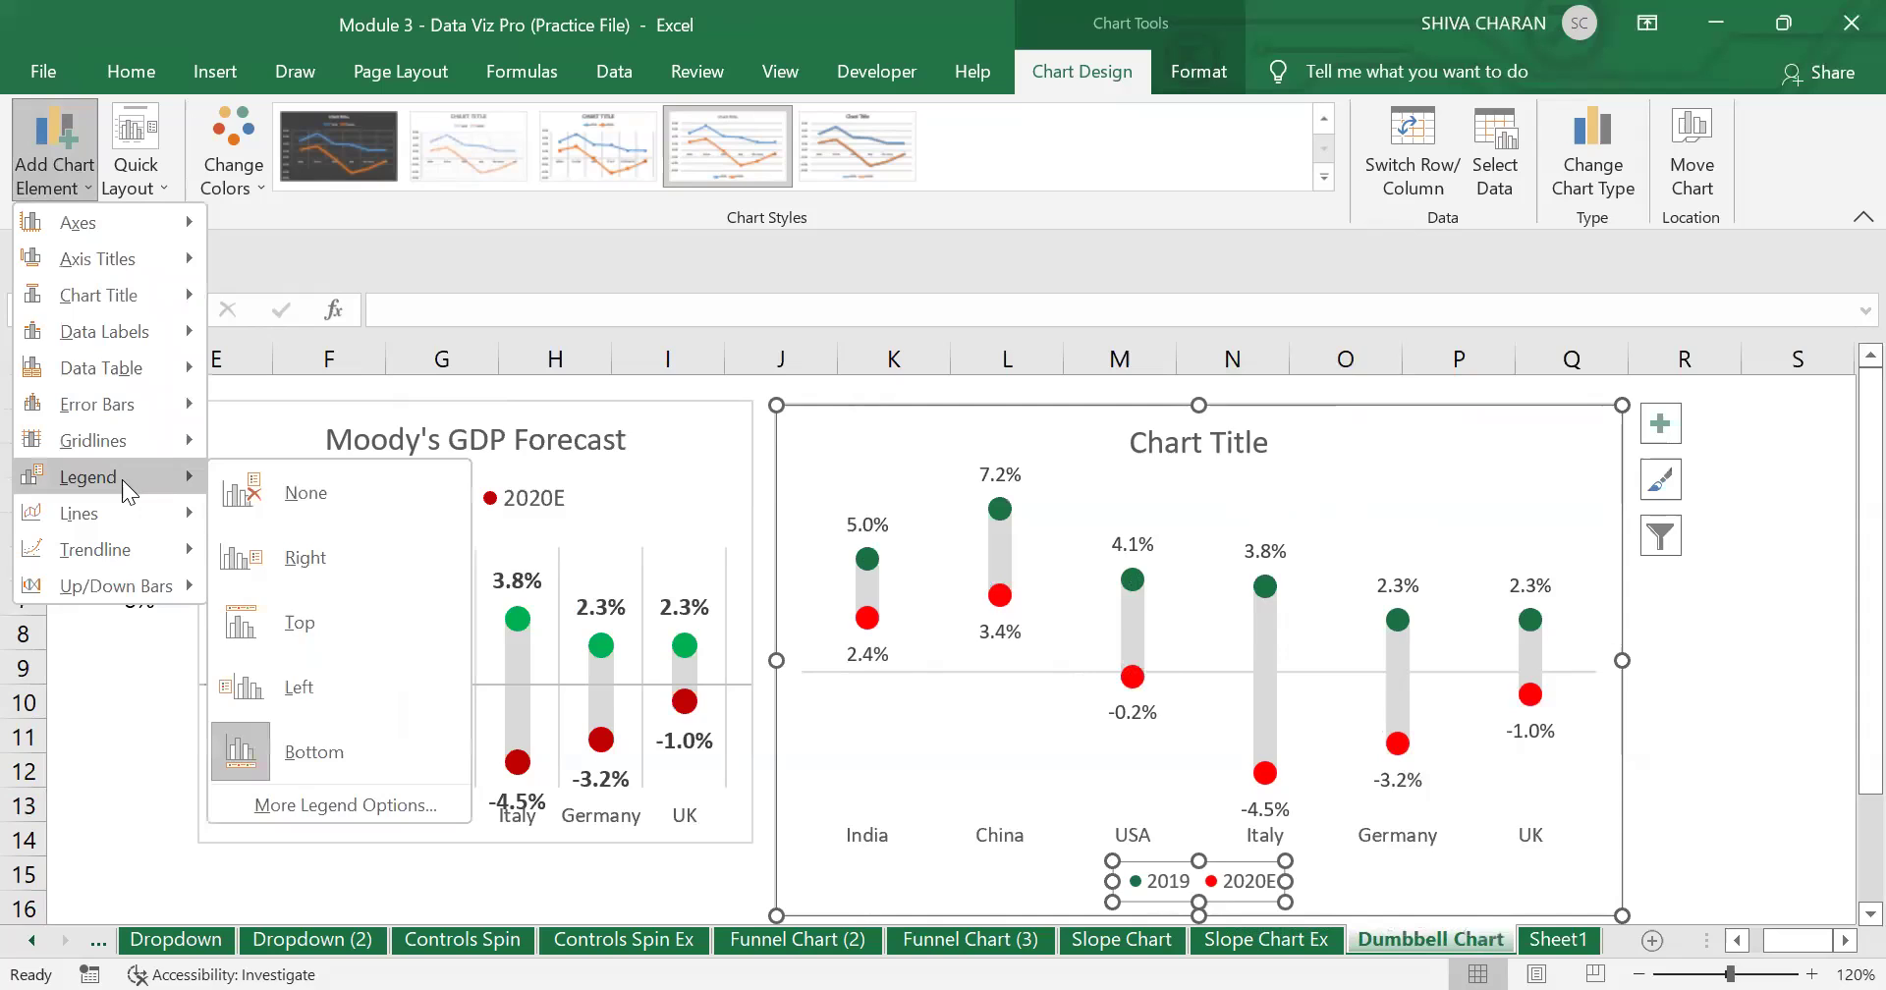
left_click(391, 616)
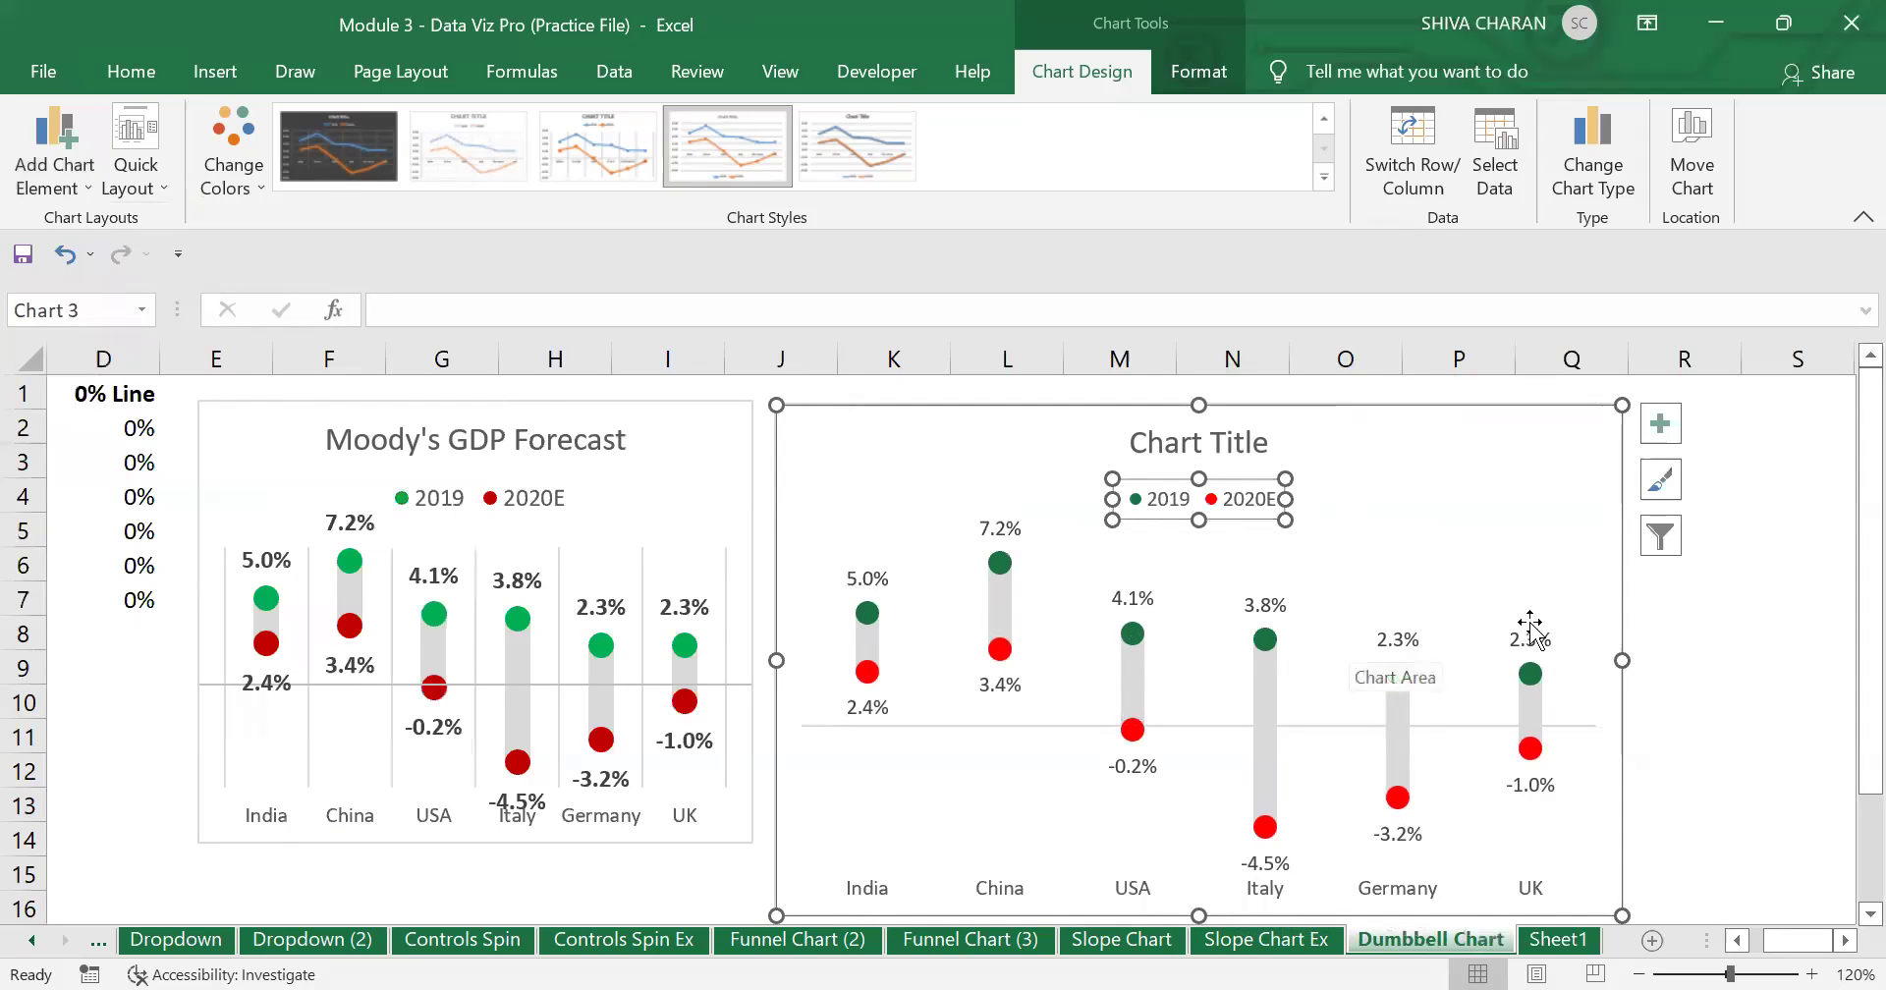
left_click(1798, 701)
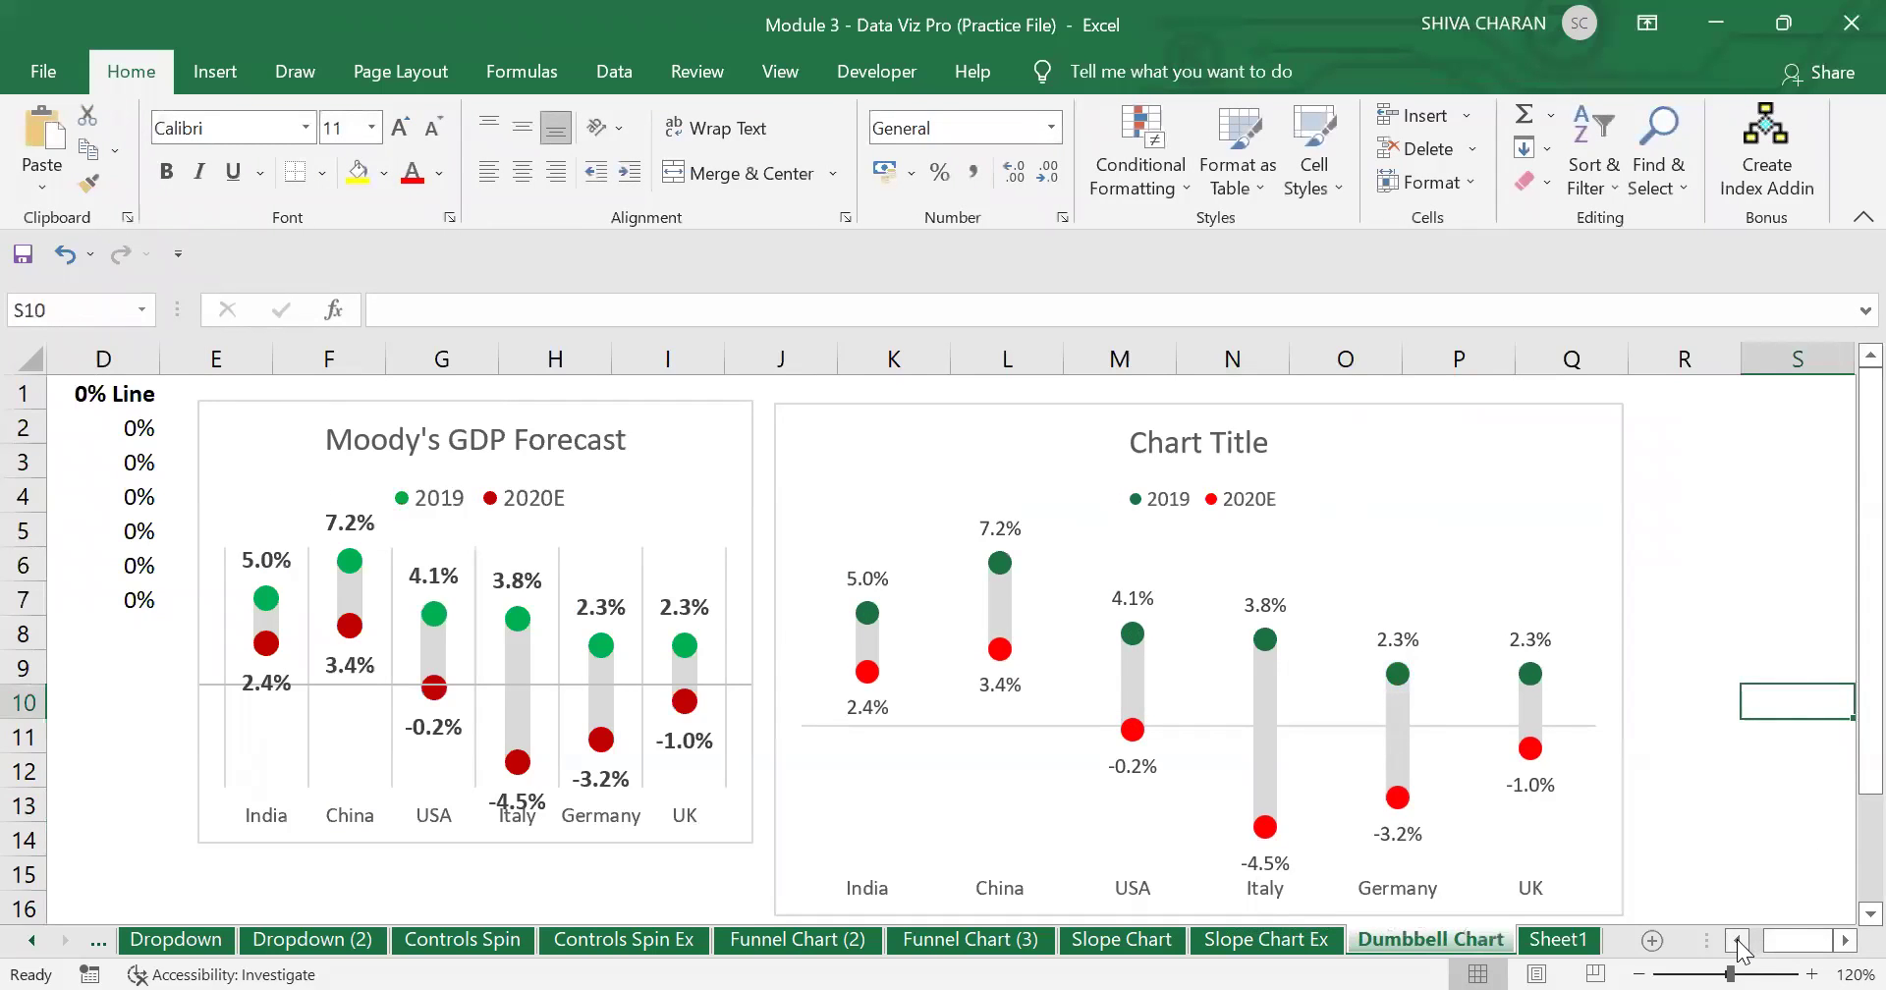
Enlarge the new chart from its lower-right corner to about the end of column R and row 17.
left_click(1639, 974)
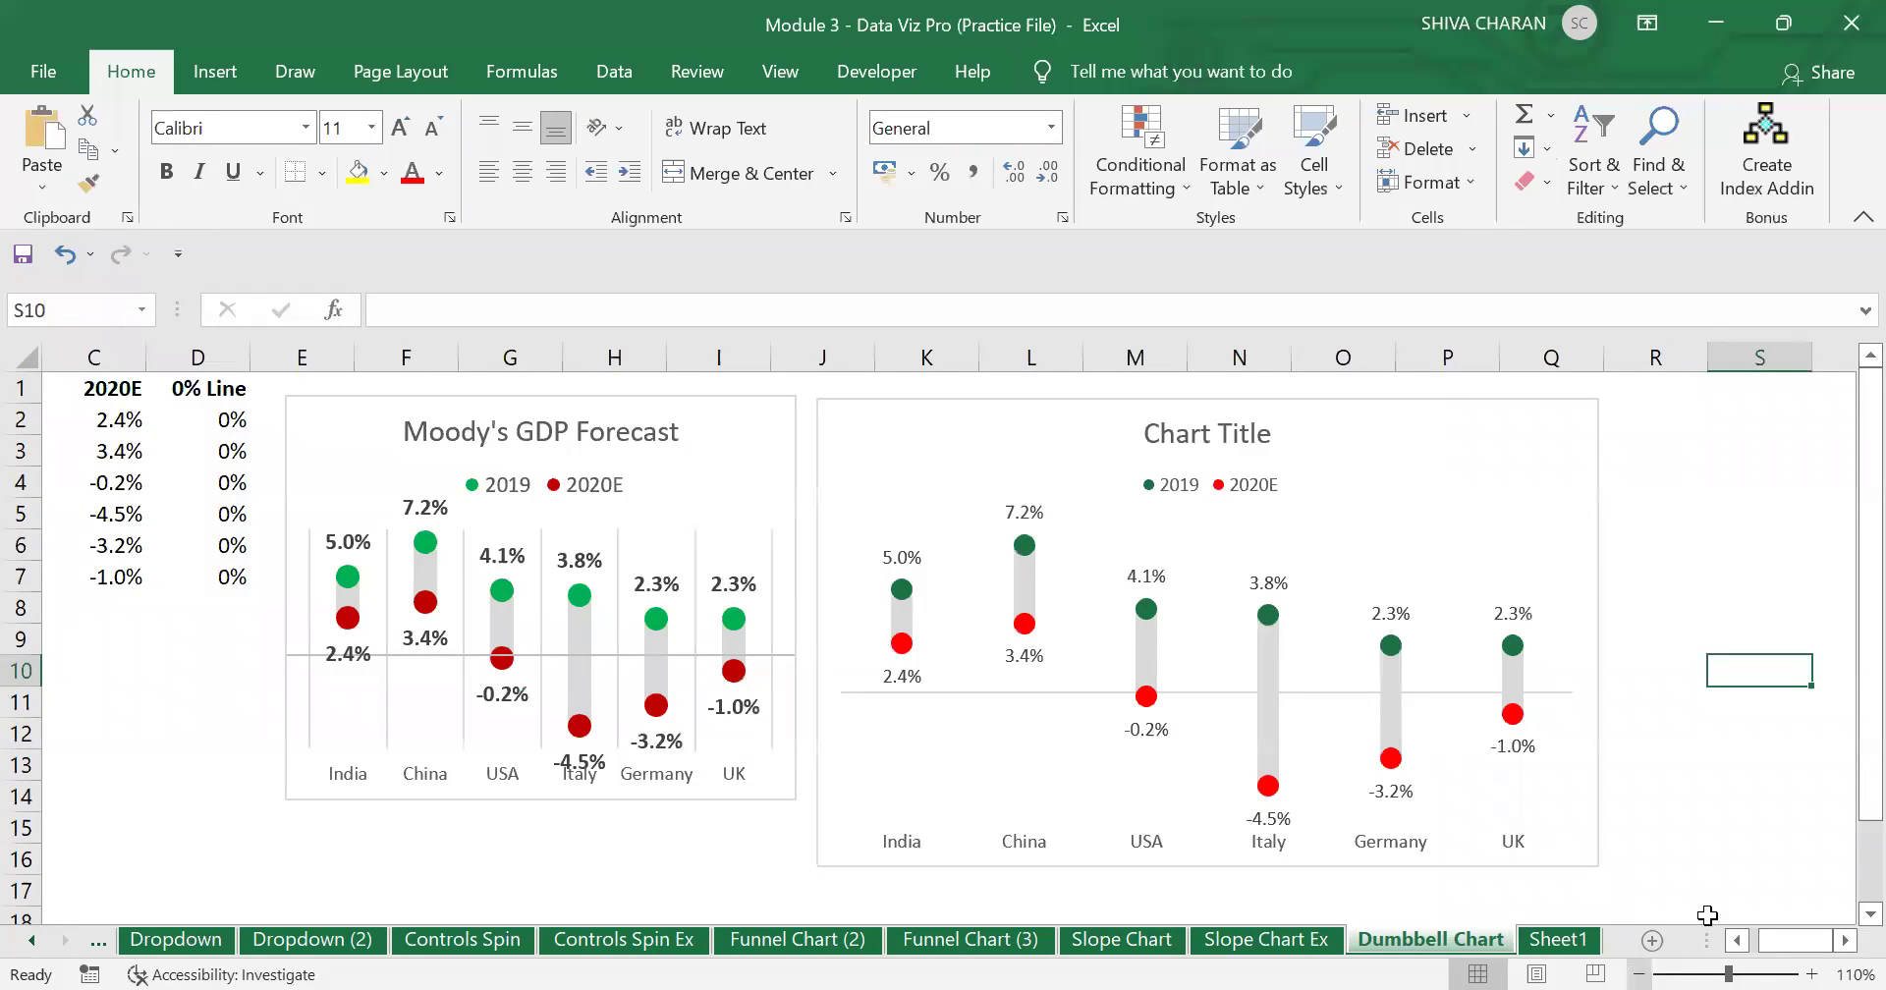
scroll(1614, 776, "down", 1)
left_click_drag(1613, 772, 1745, 827)
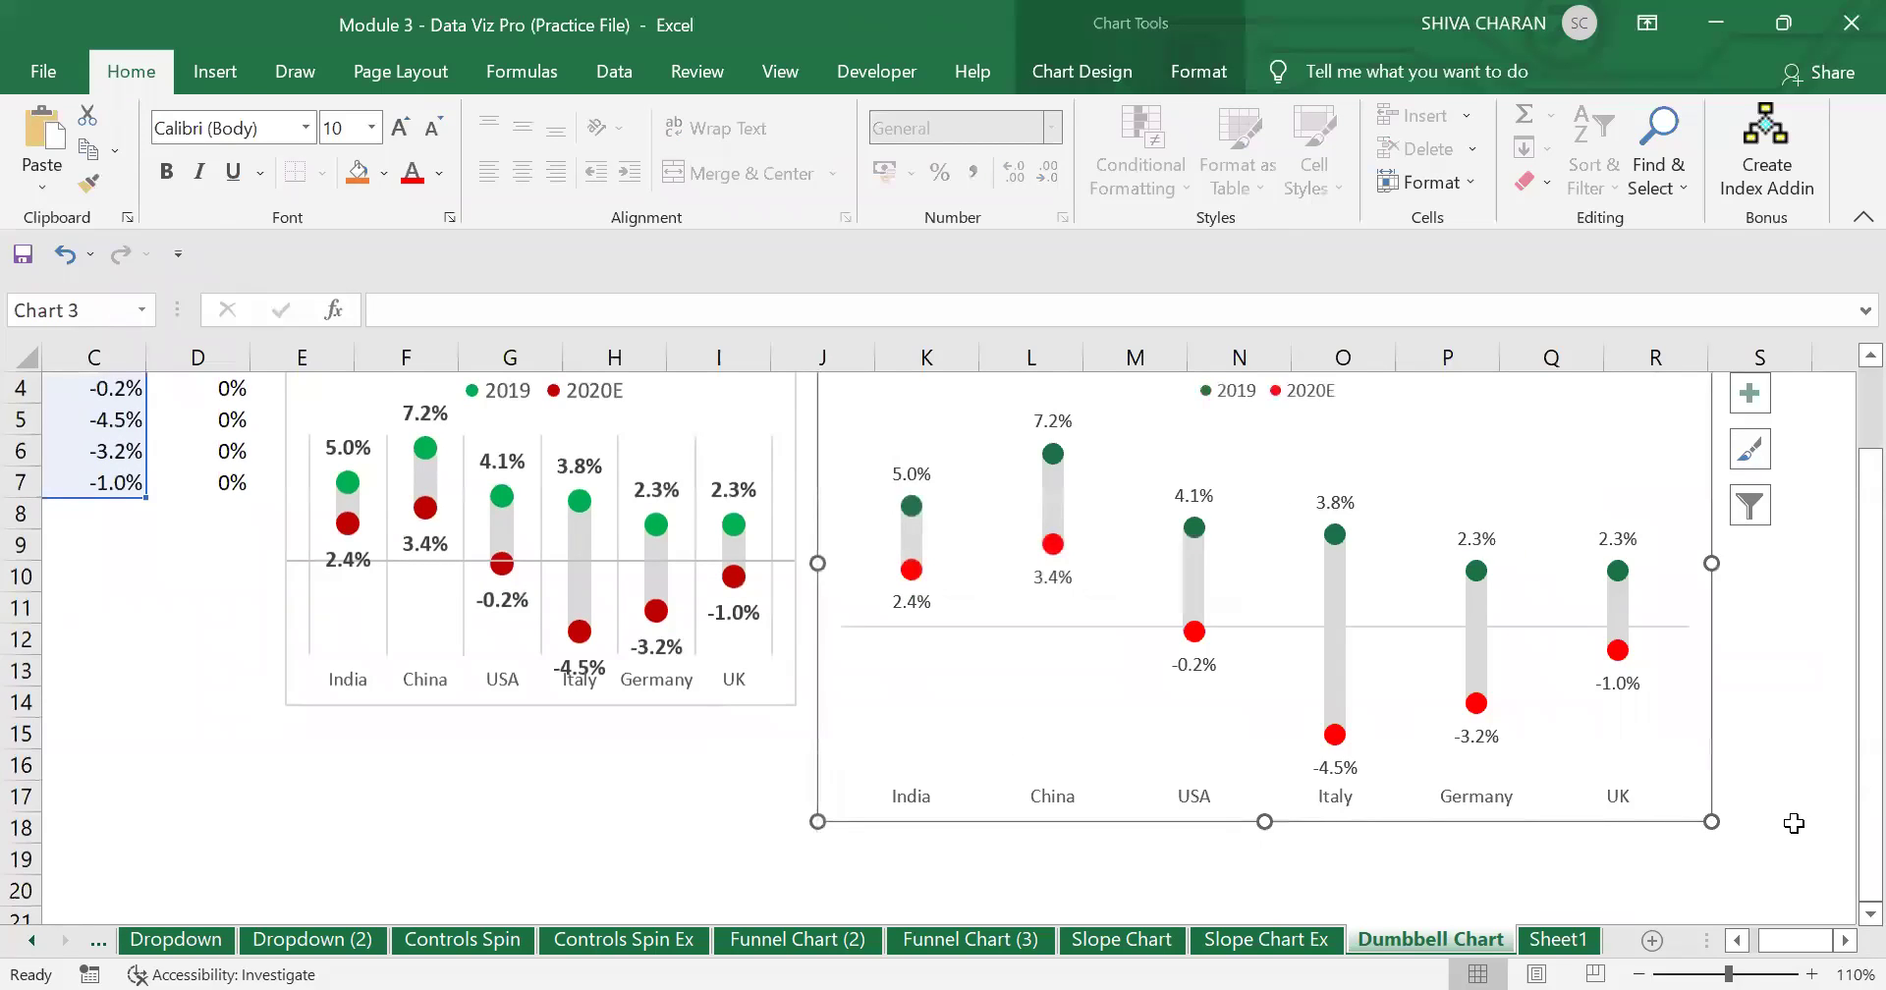
scroll(1794, 824, "up", 1)
Replace the new chart's placeholder title with "Moody's GDP Forecast - Countries" and deselect the chart.
left_click(1276, 433)
triple_click(1282, 433)
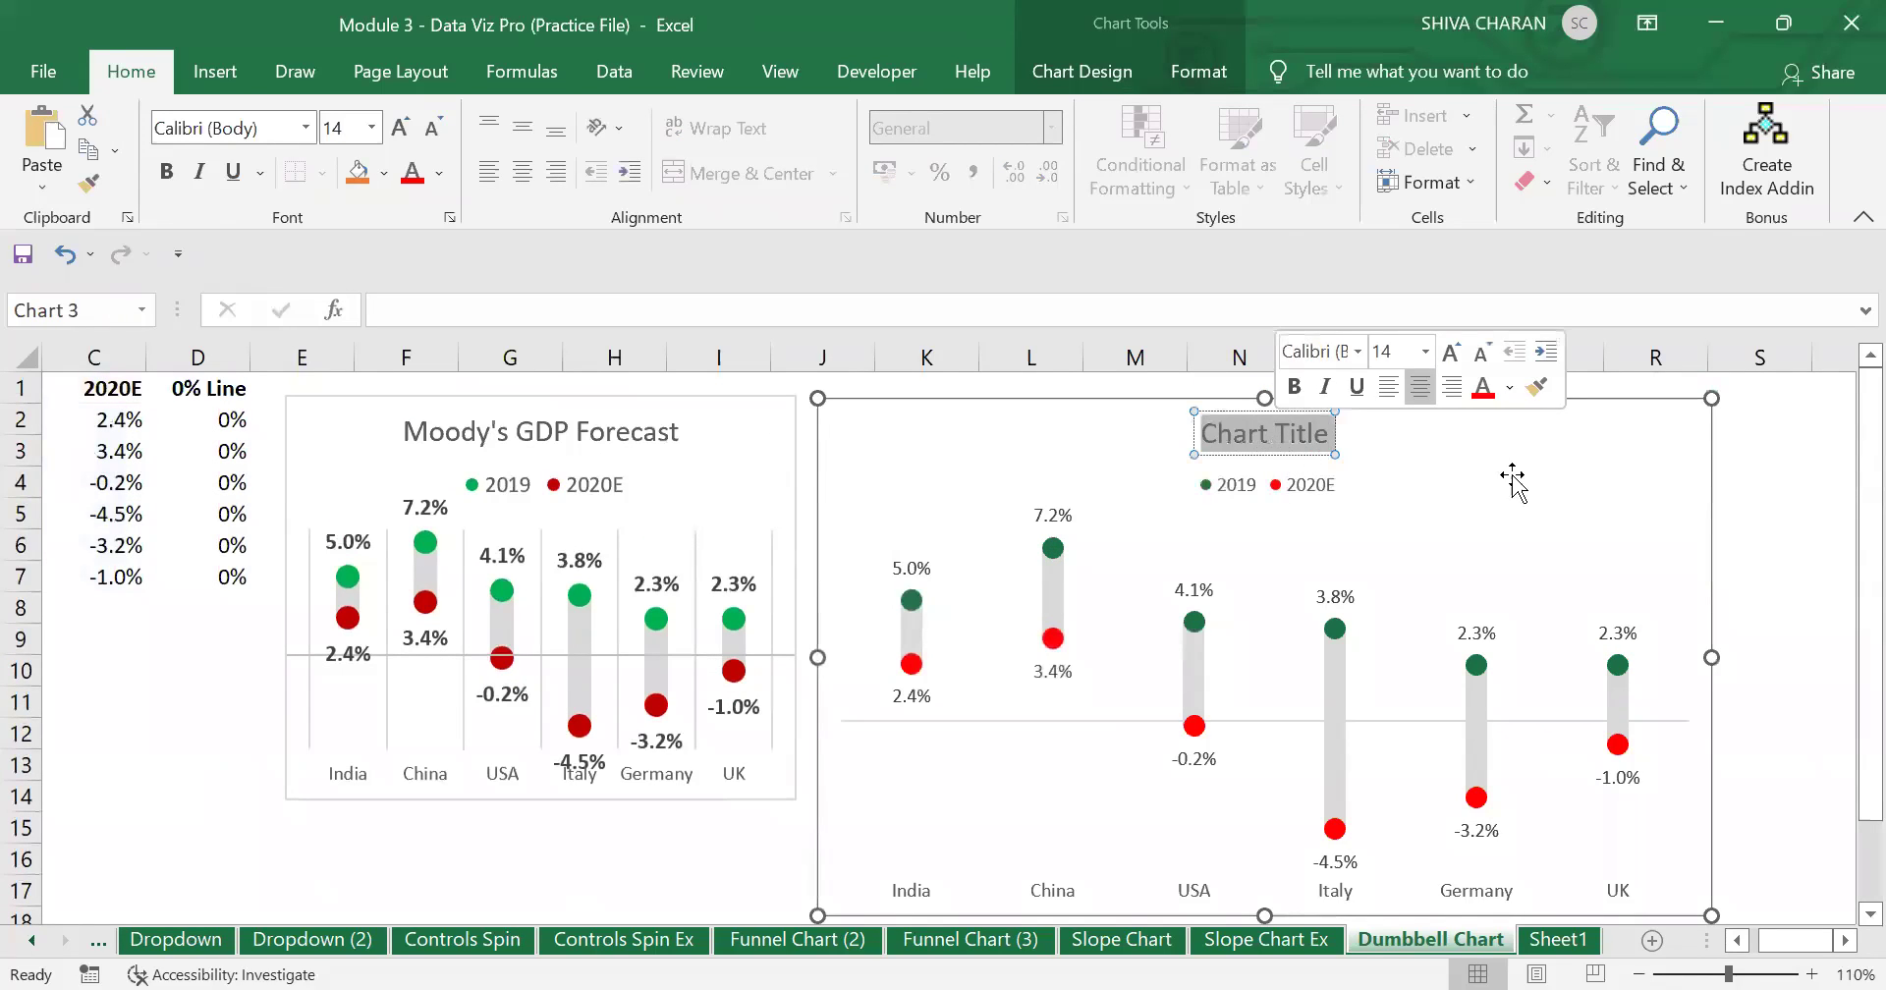
type("Mooduy")
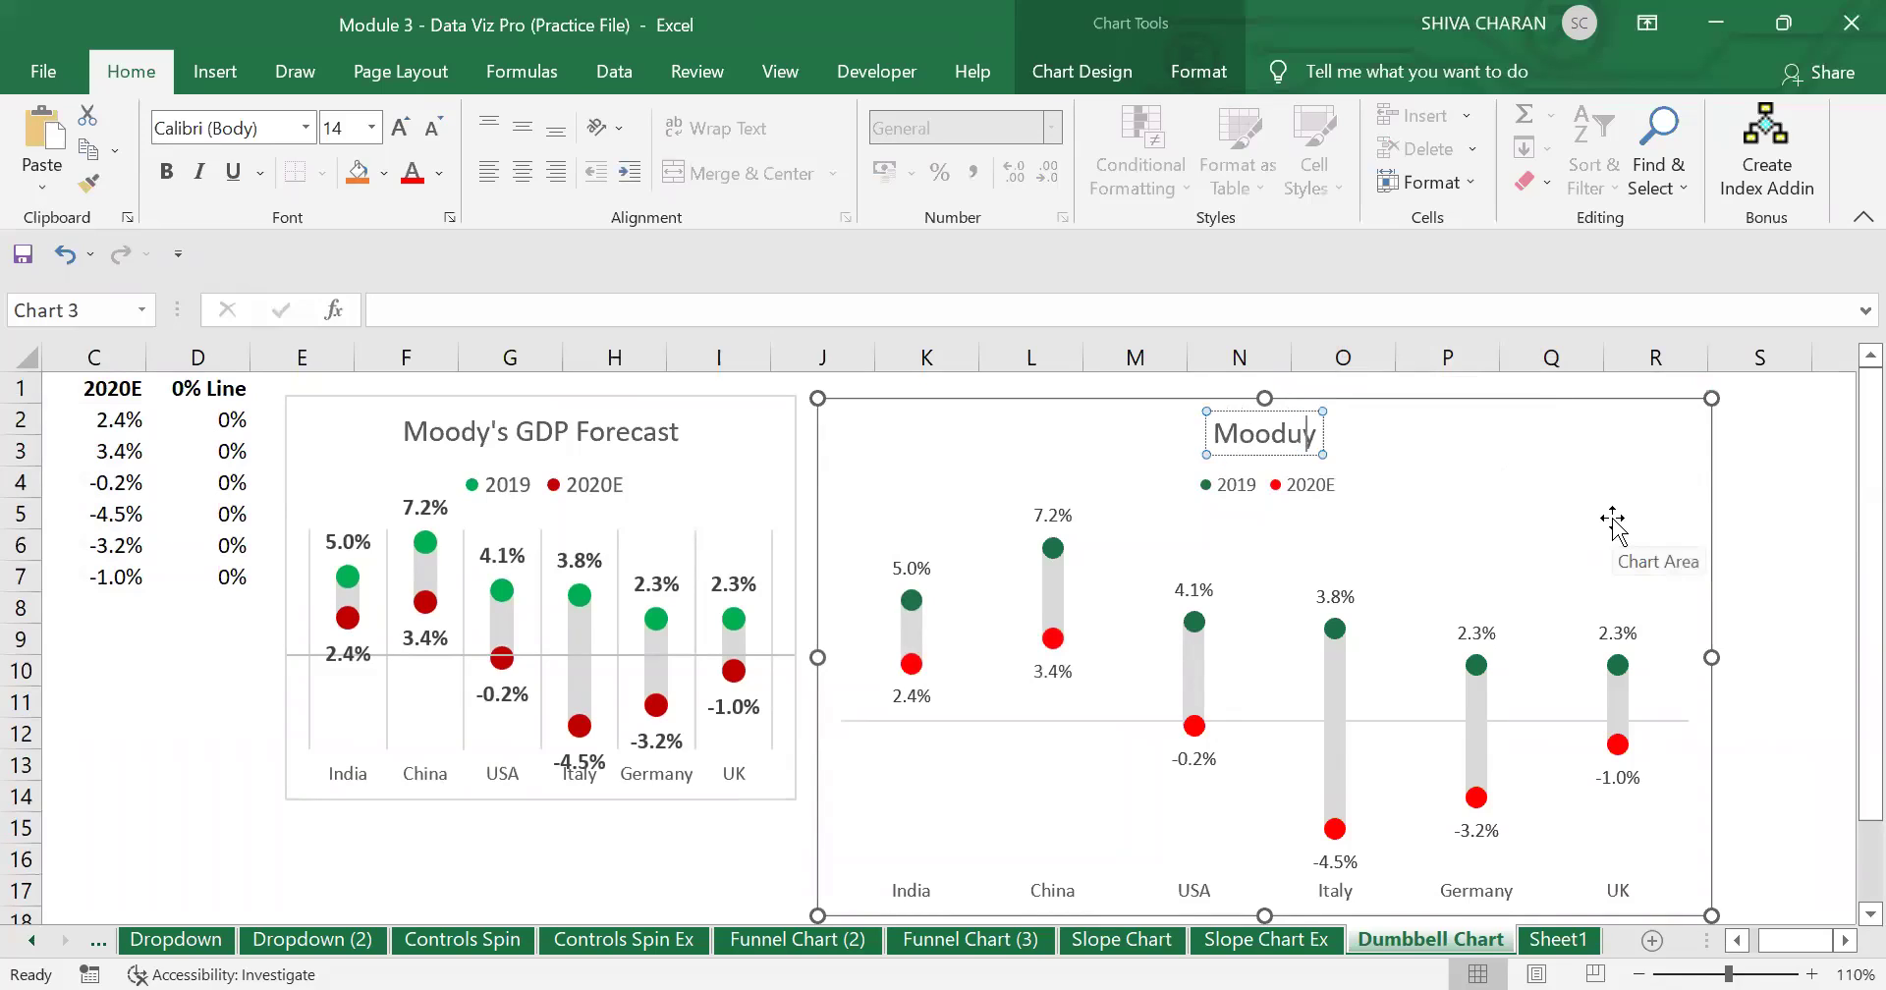
key("BackSpace")
key("BackSpace")
type("y's")
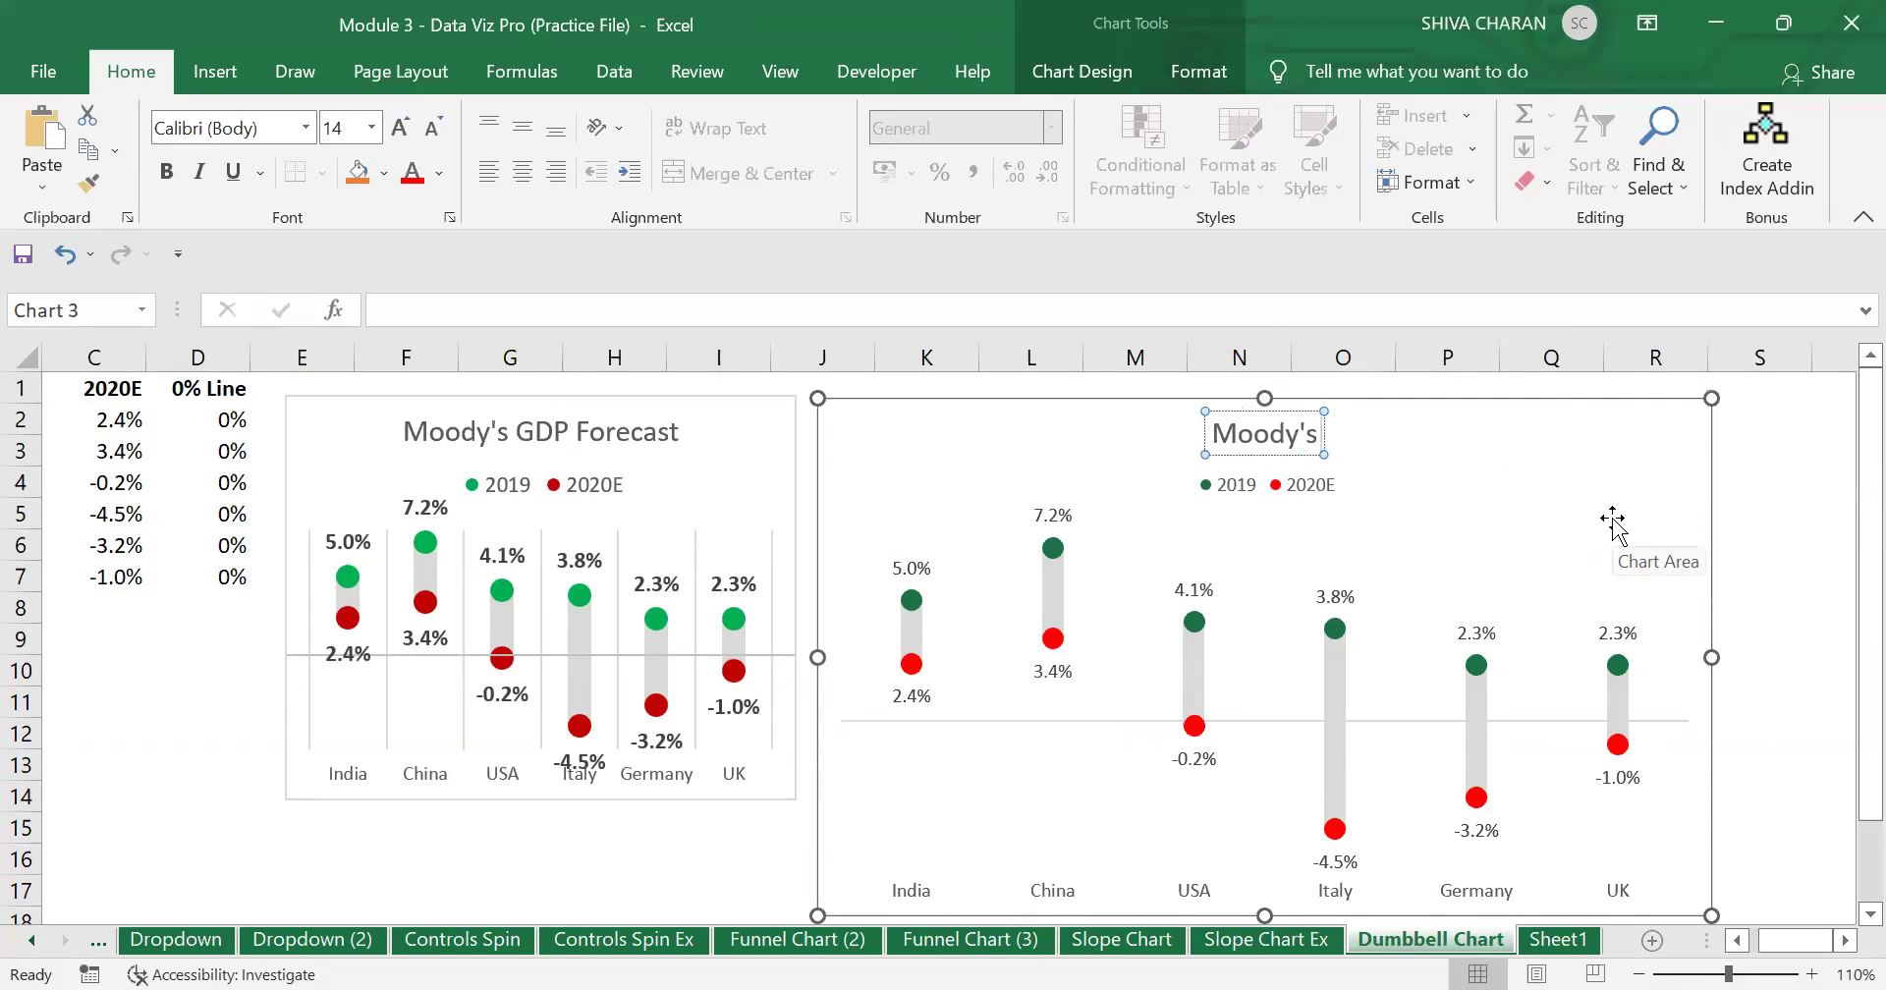
type(" GDP For")
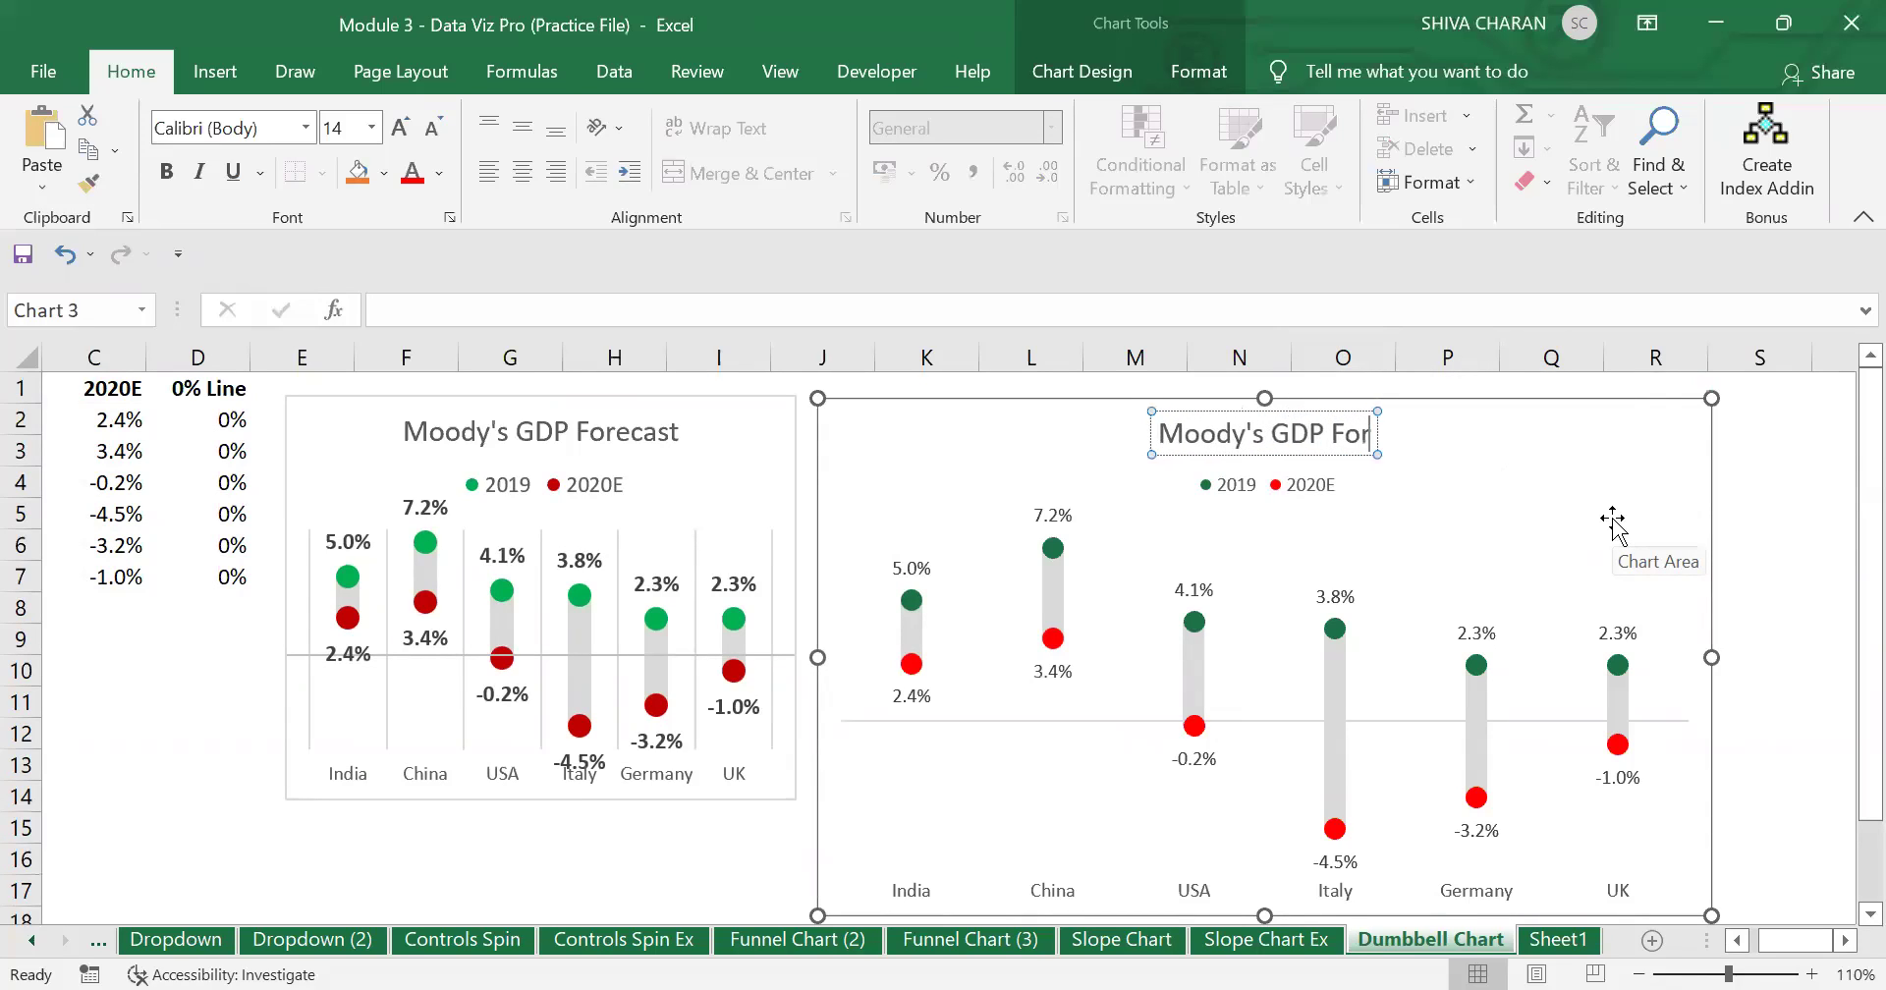
type("ecast -")
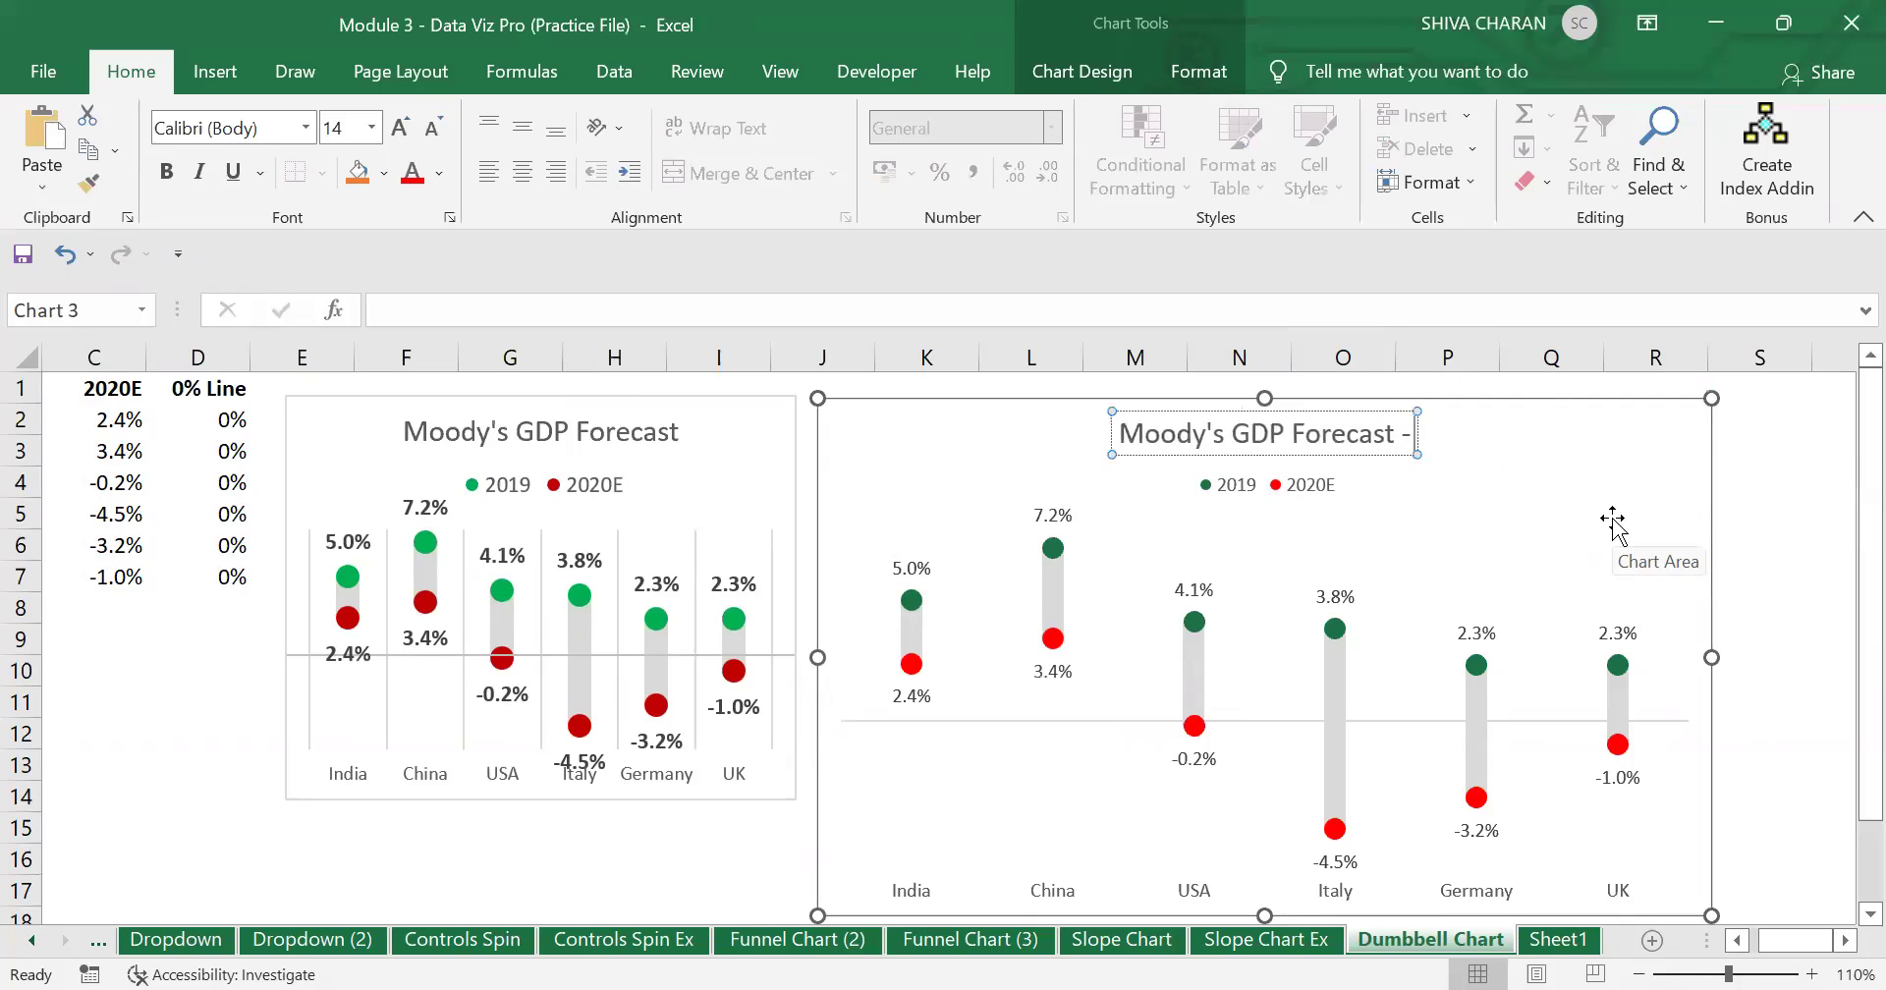
type(" Countries")
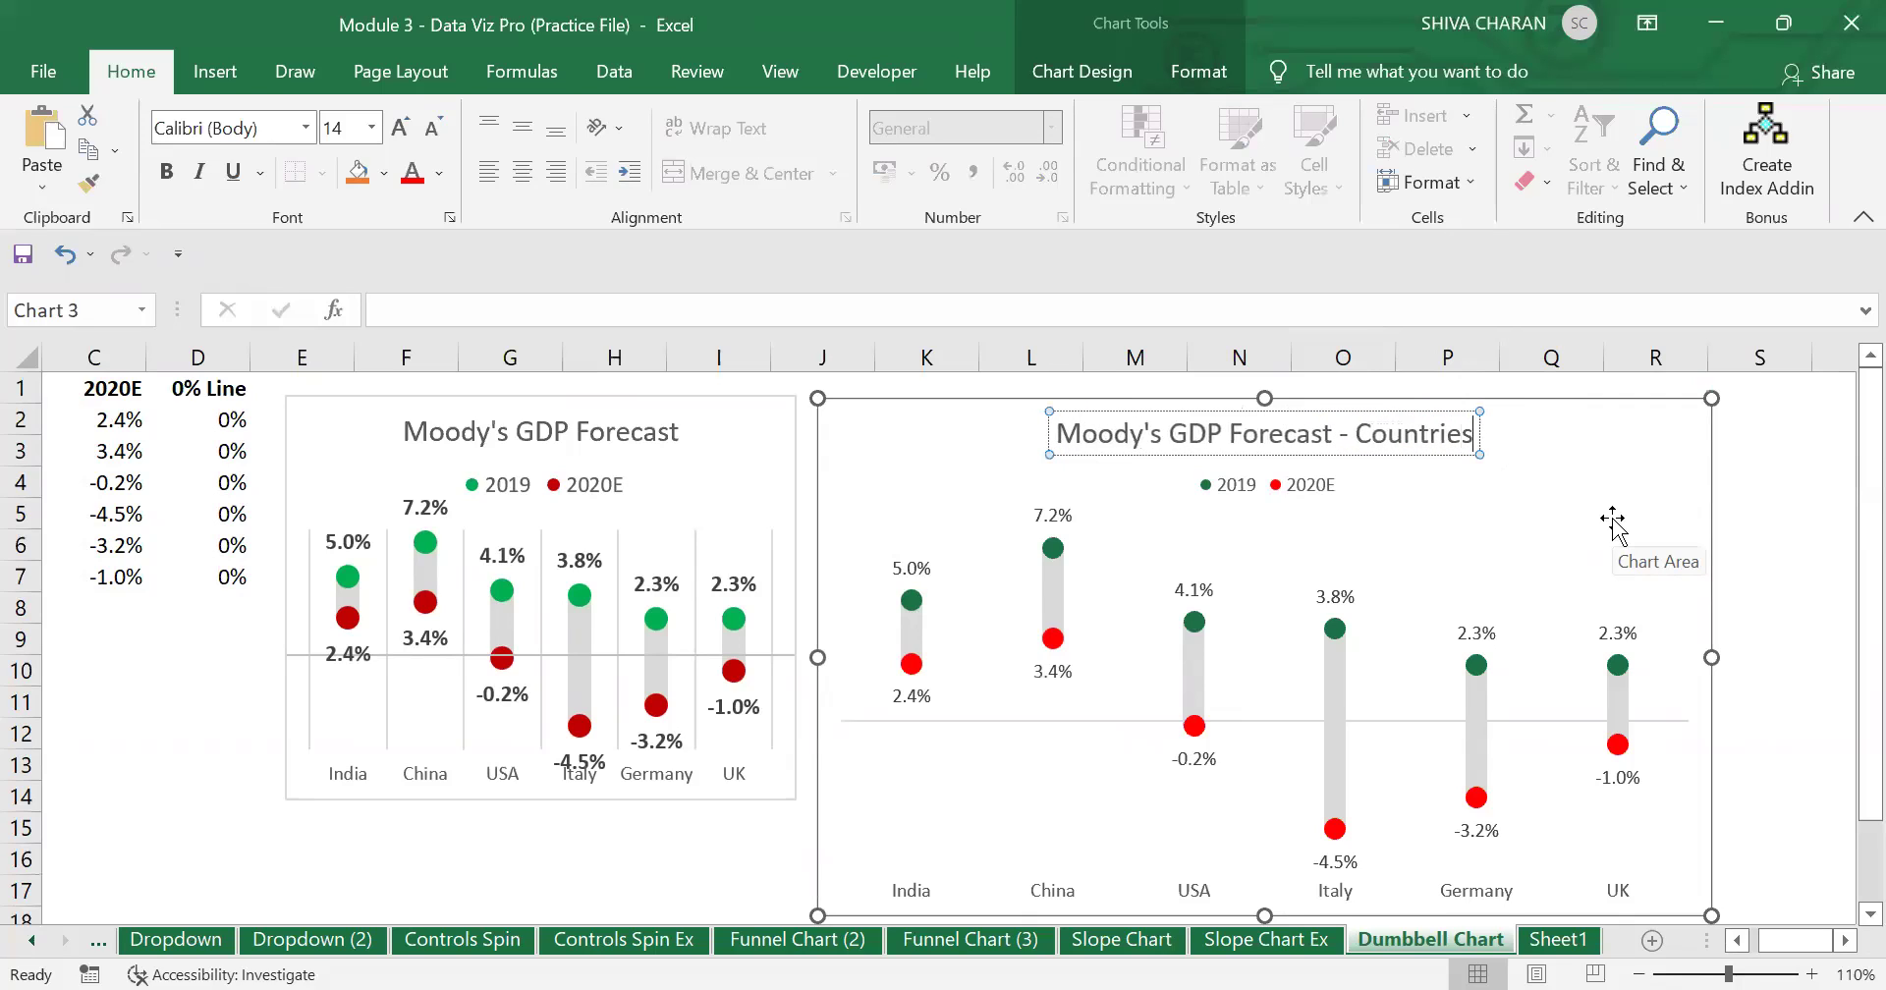
left_click(1779, 766)
Enlarge and reposition the new chart beside the original one, spanning about columns J to S and rows 1 to 18.
scroll(1773, 762, "down", 1)
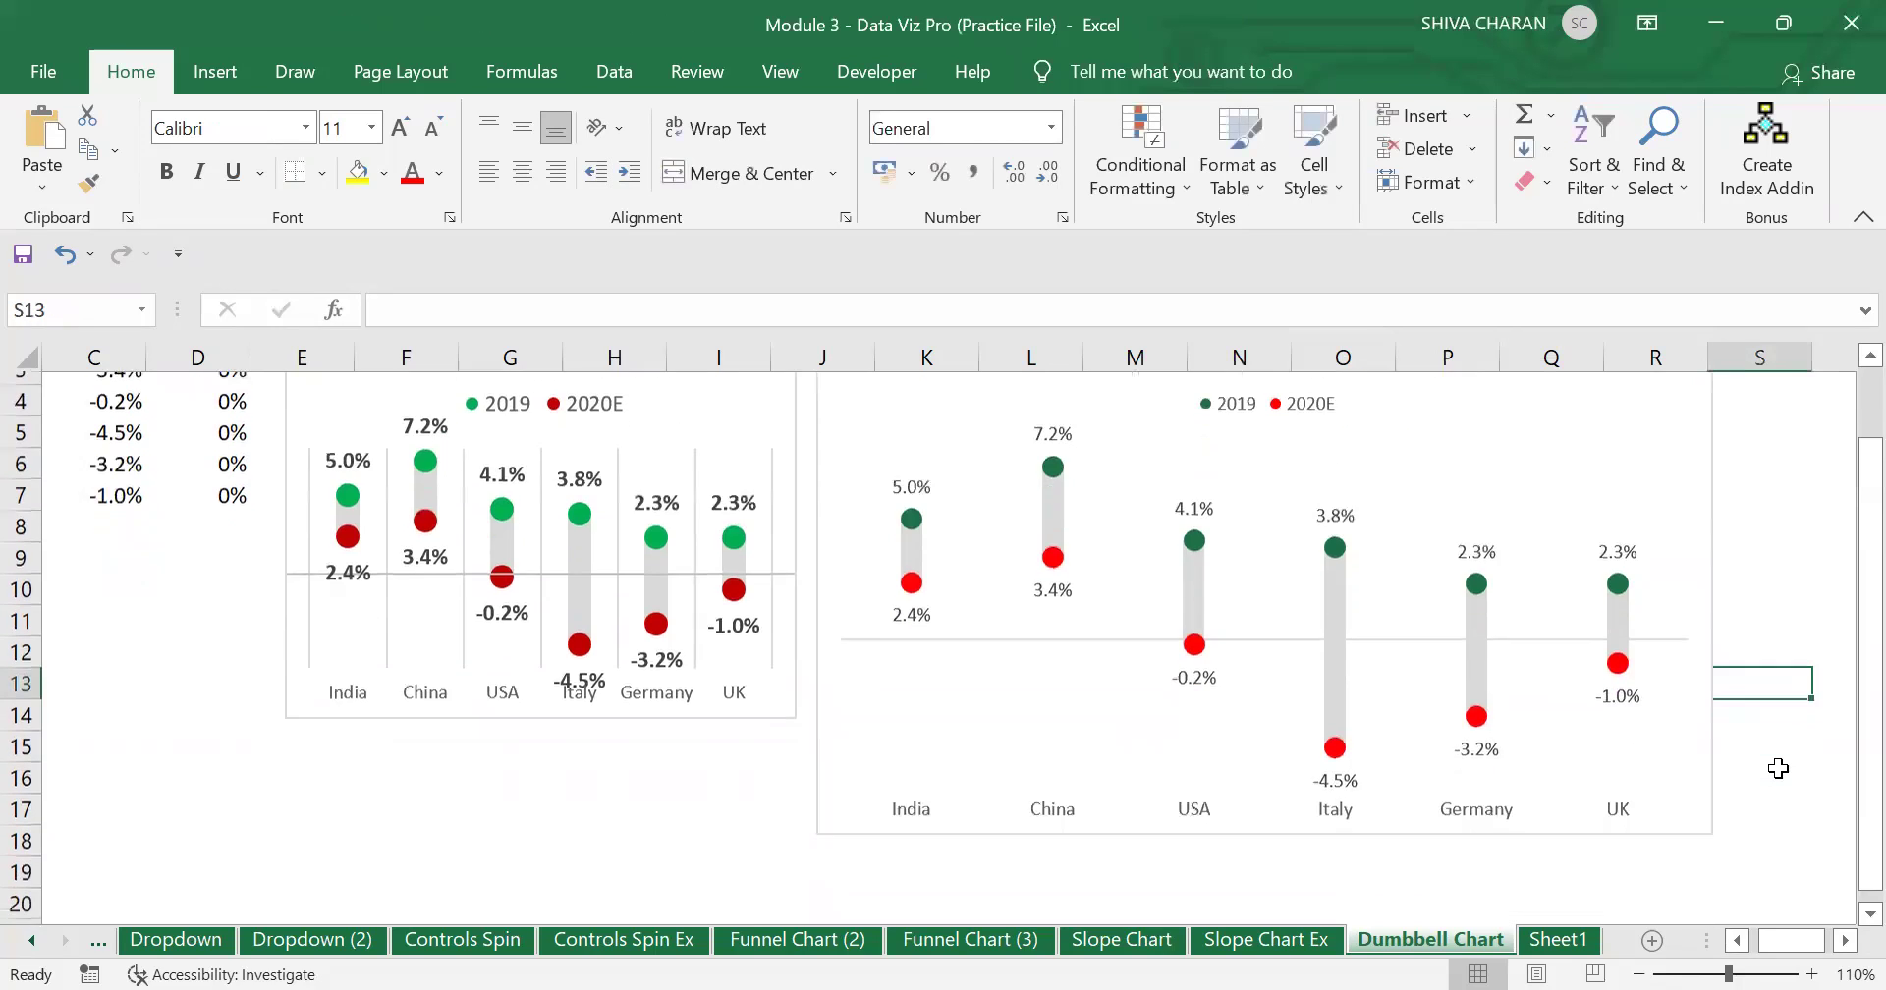
scroll(1748, 640, "up", 1)
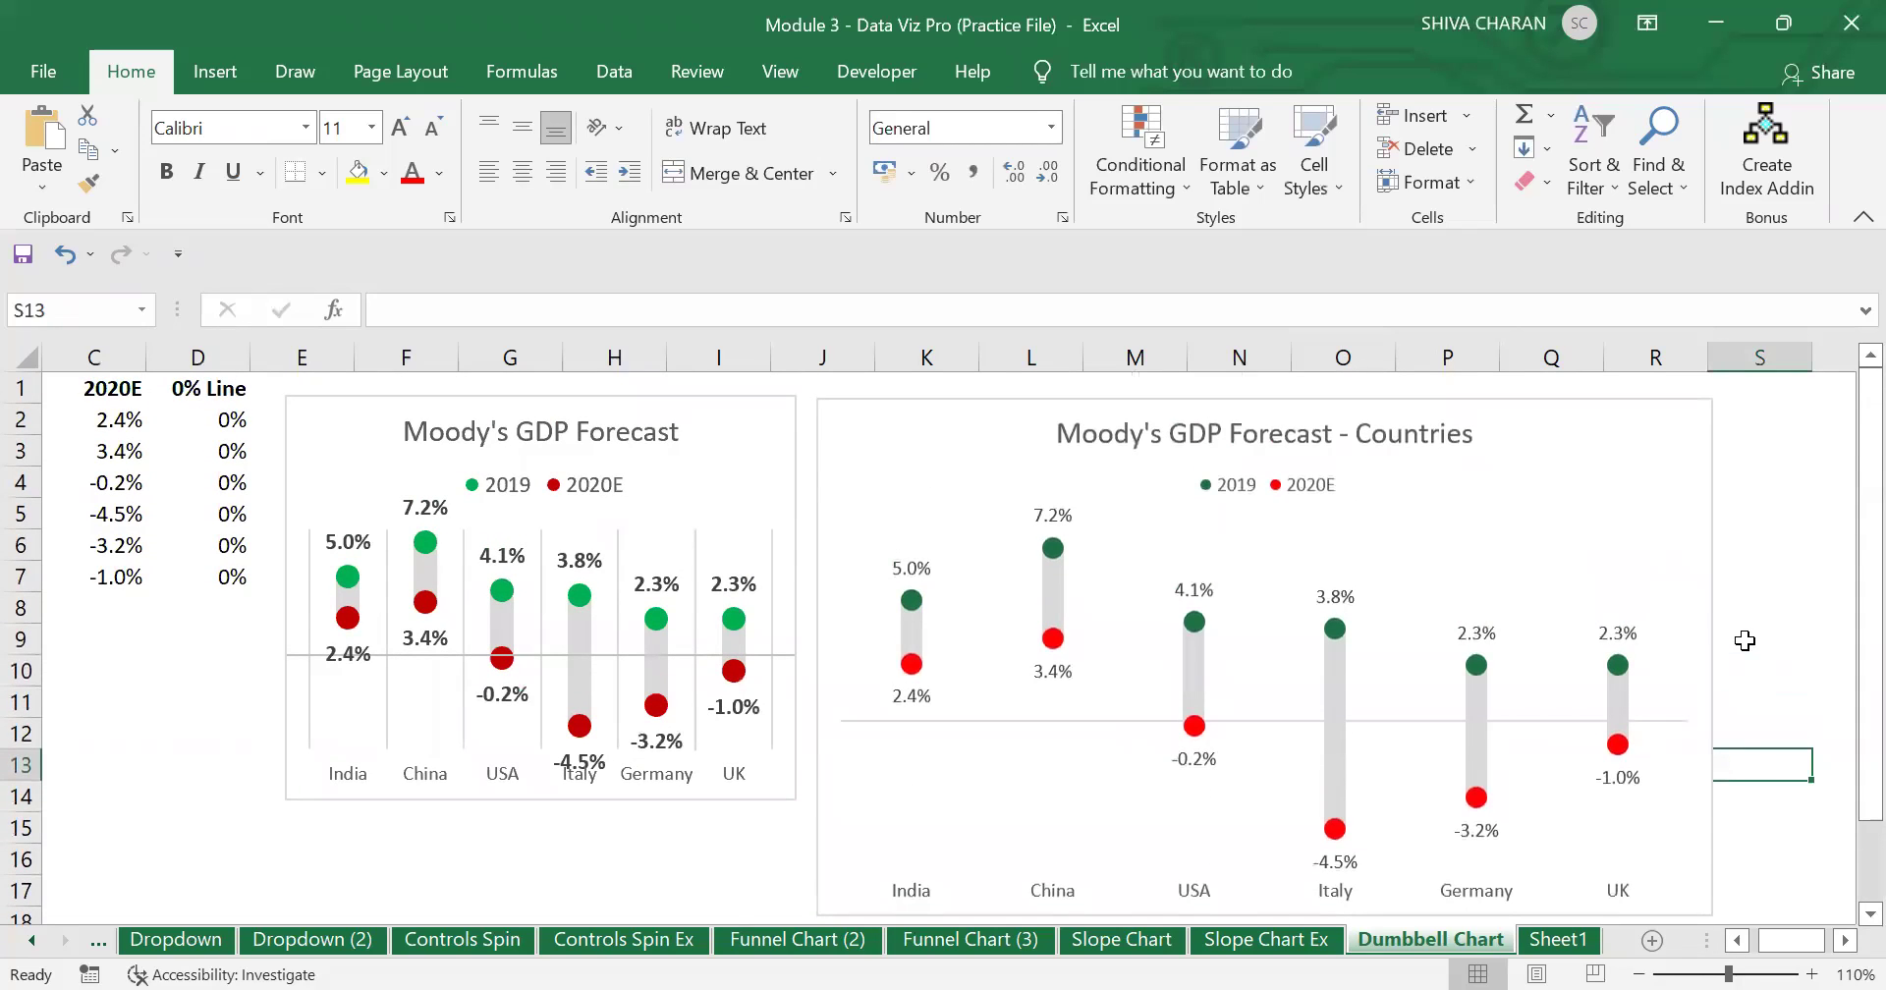
scroll(1744, 641, "down", 1)
scroll(1753, 664, "up", 1)
left_click(1639, 974)
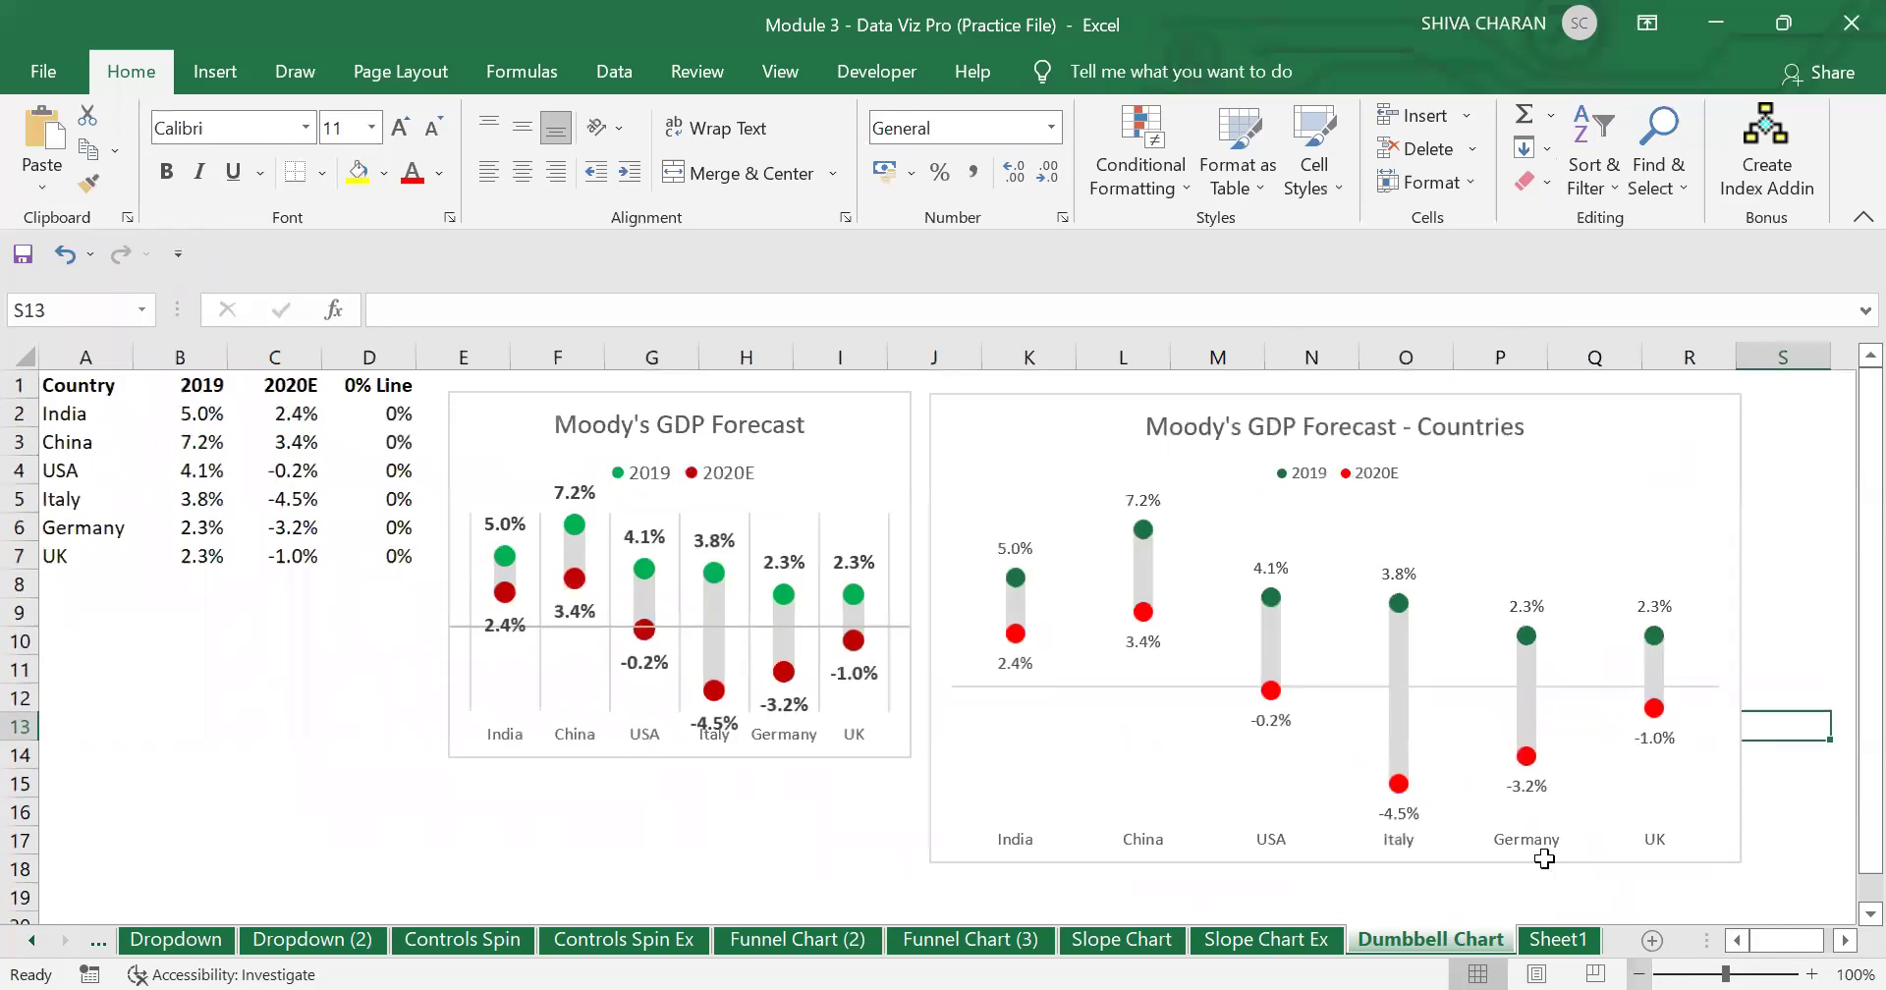
left_click(958, 804)
left_click_drag(916, 878, 905, 894)
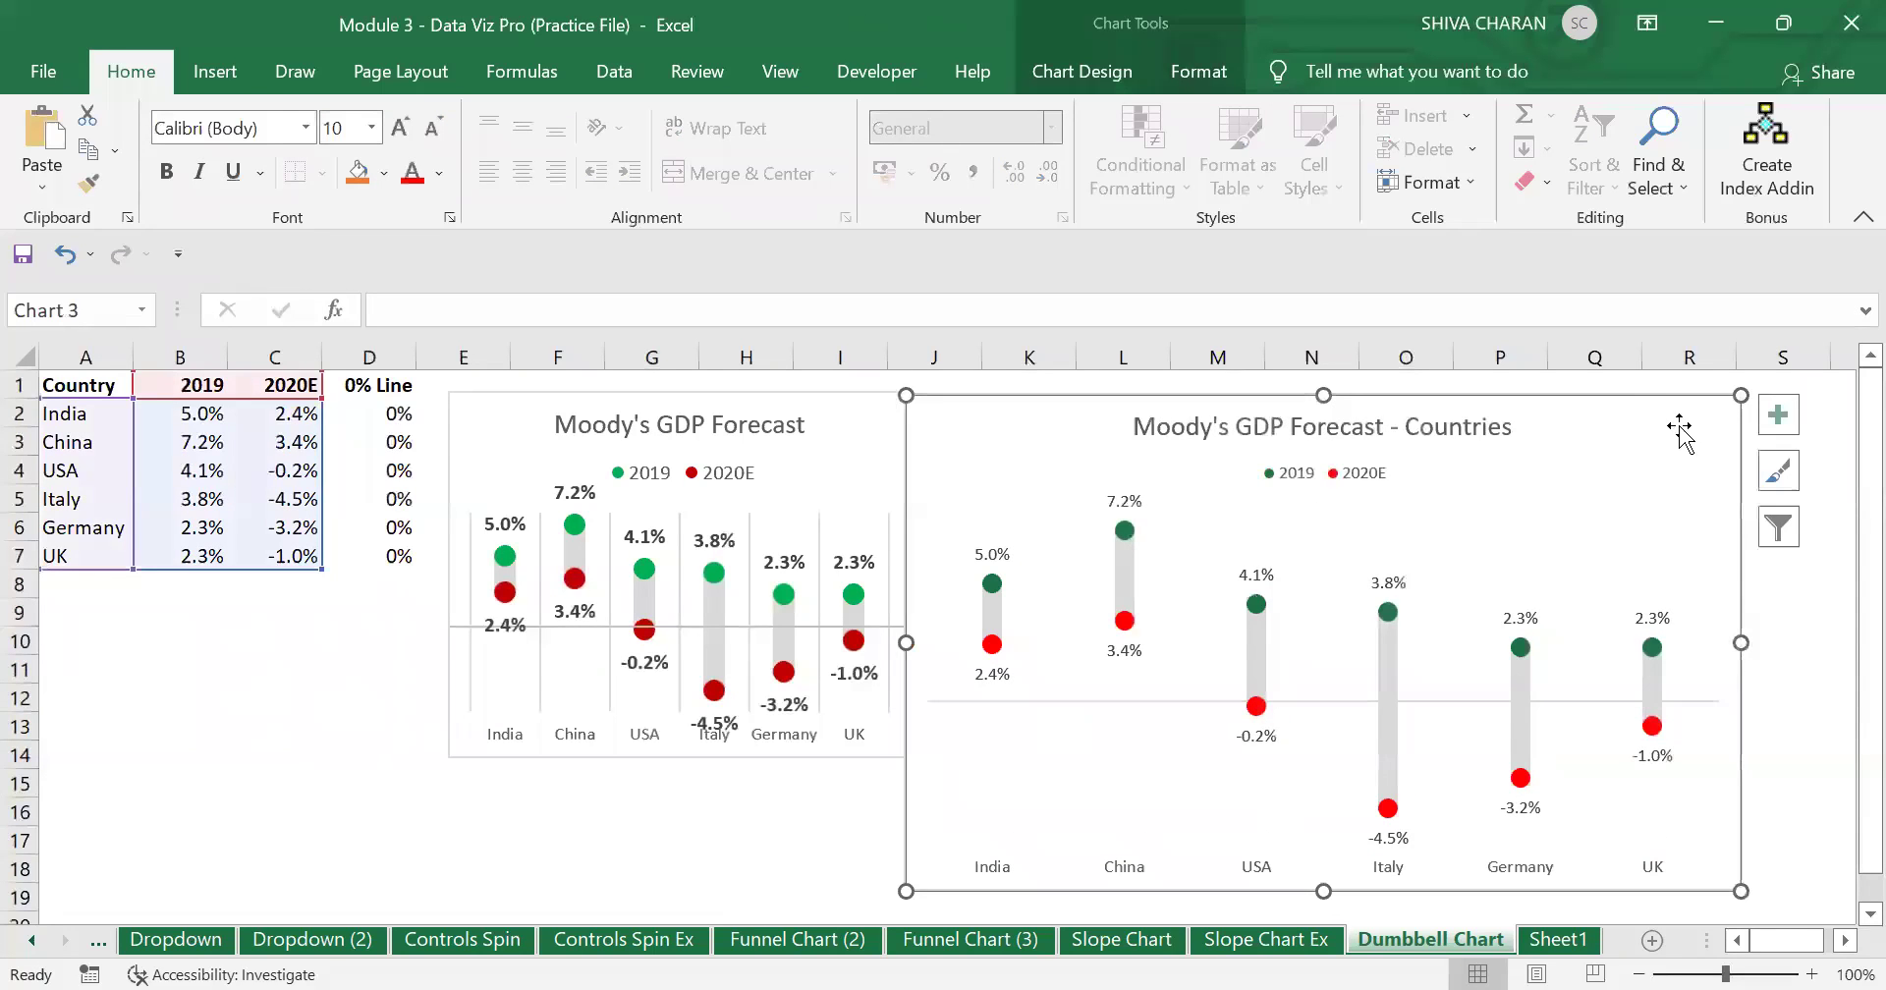
left_click_drag(1626, 416, 1636, 418)
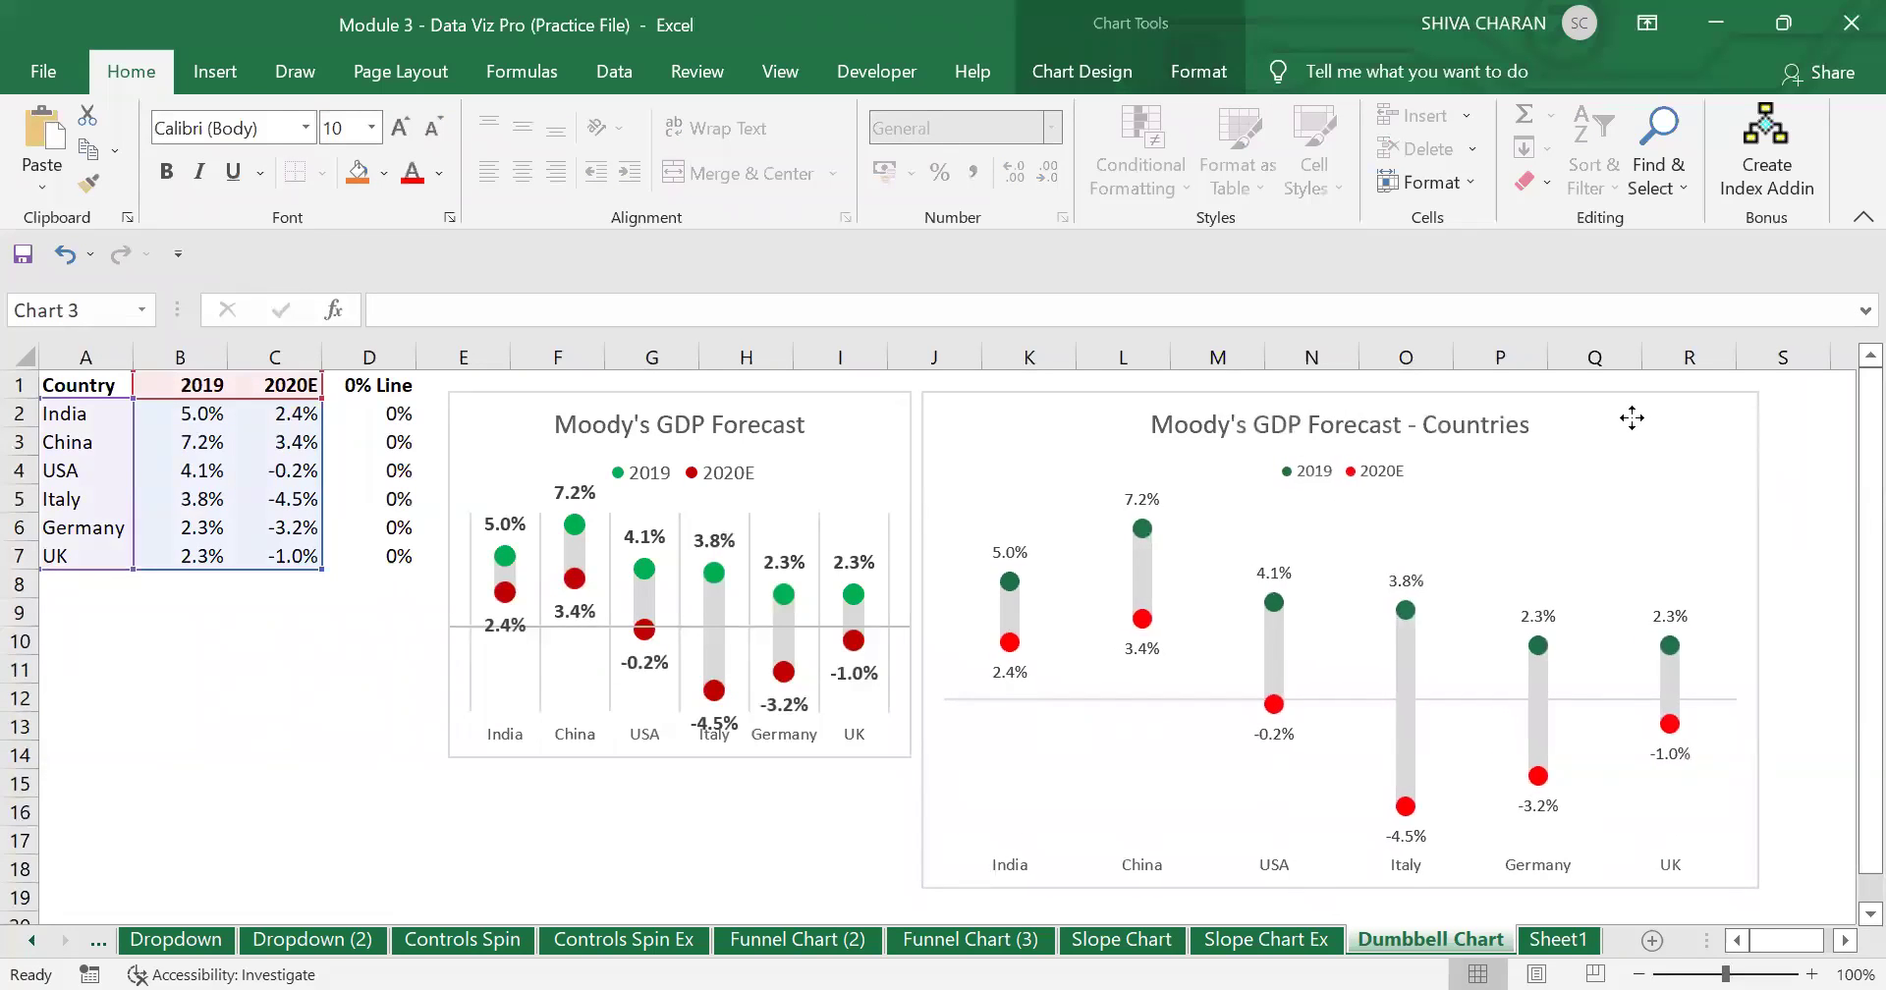
left_click_drag(1760, 890, 1805, 892)
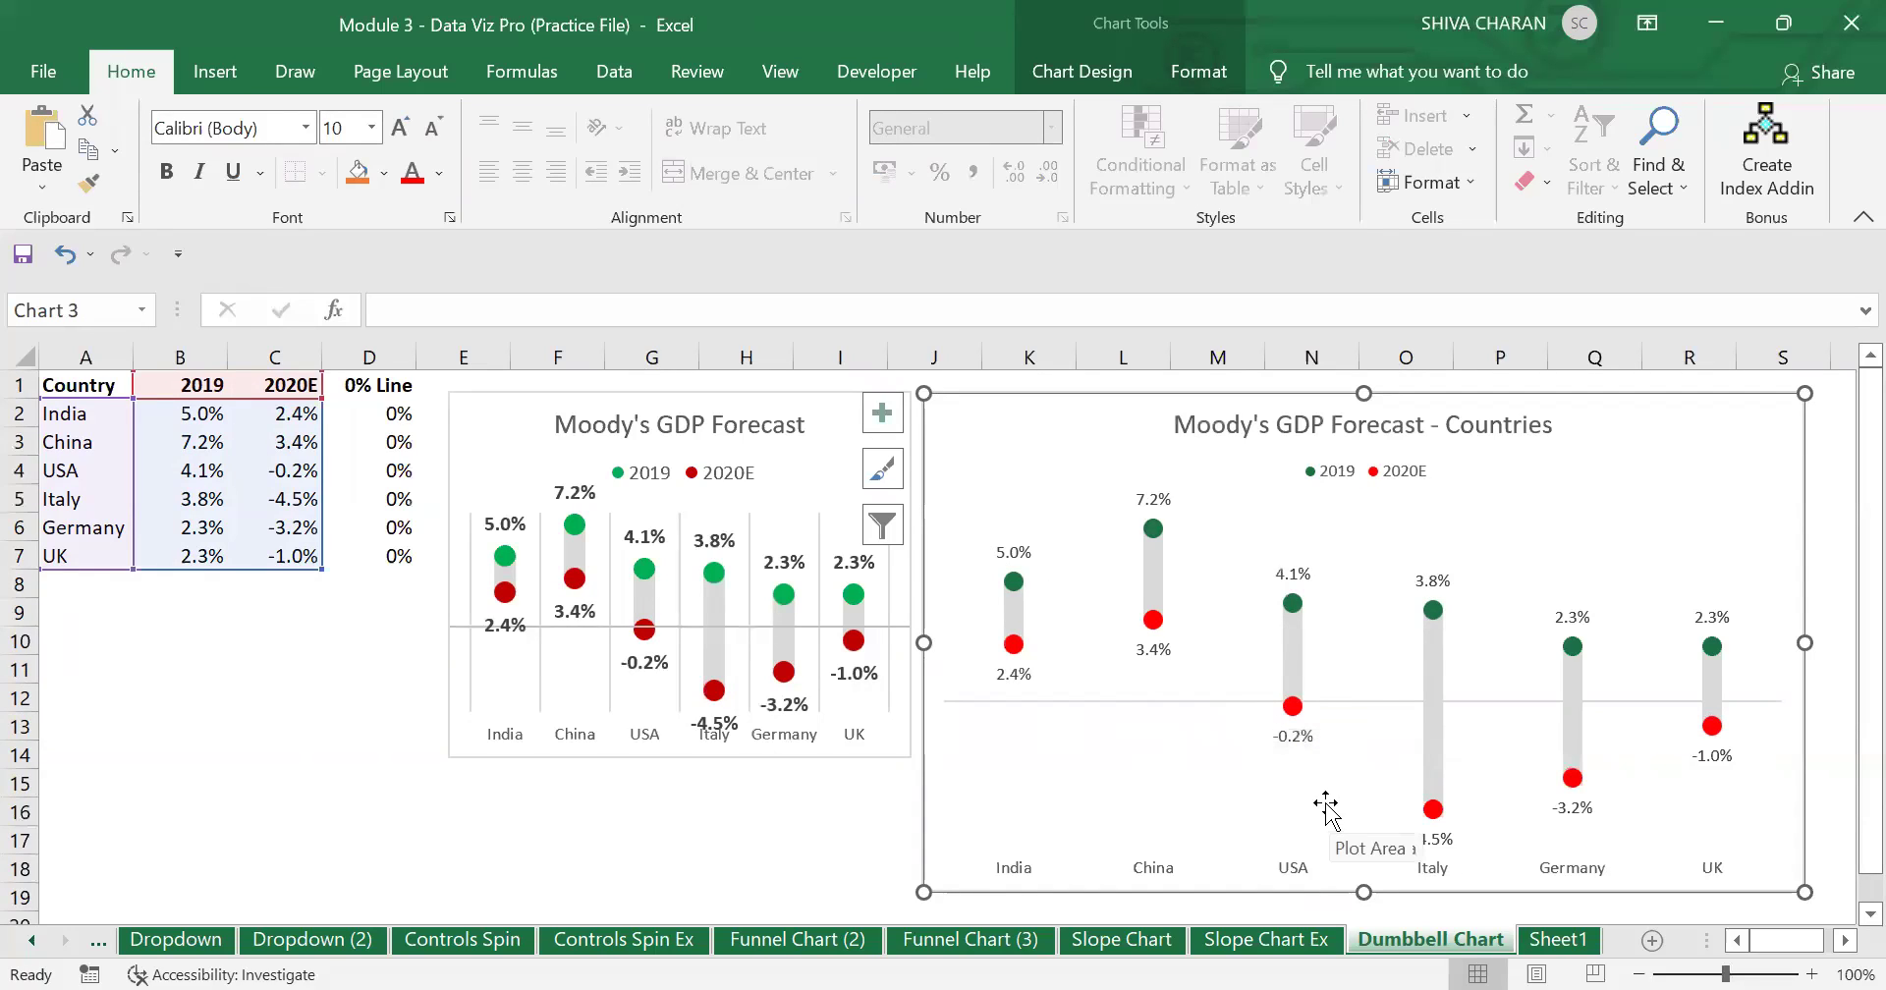
left_click(807, 867)
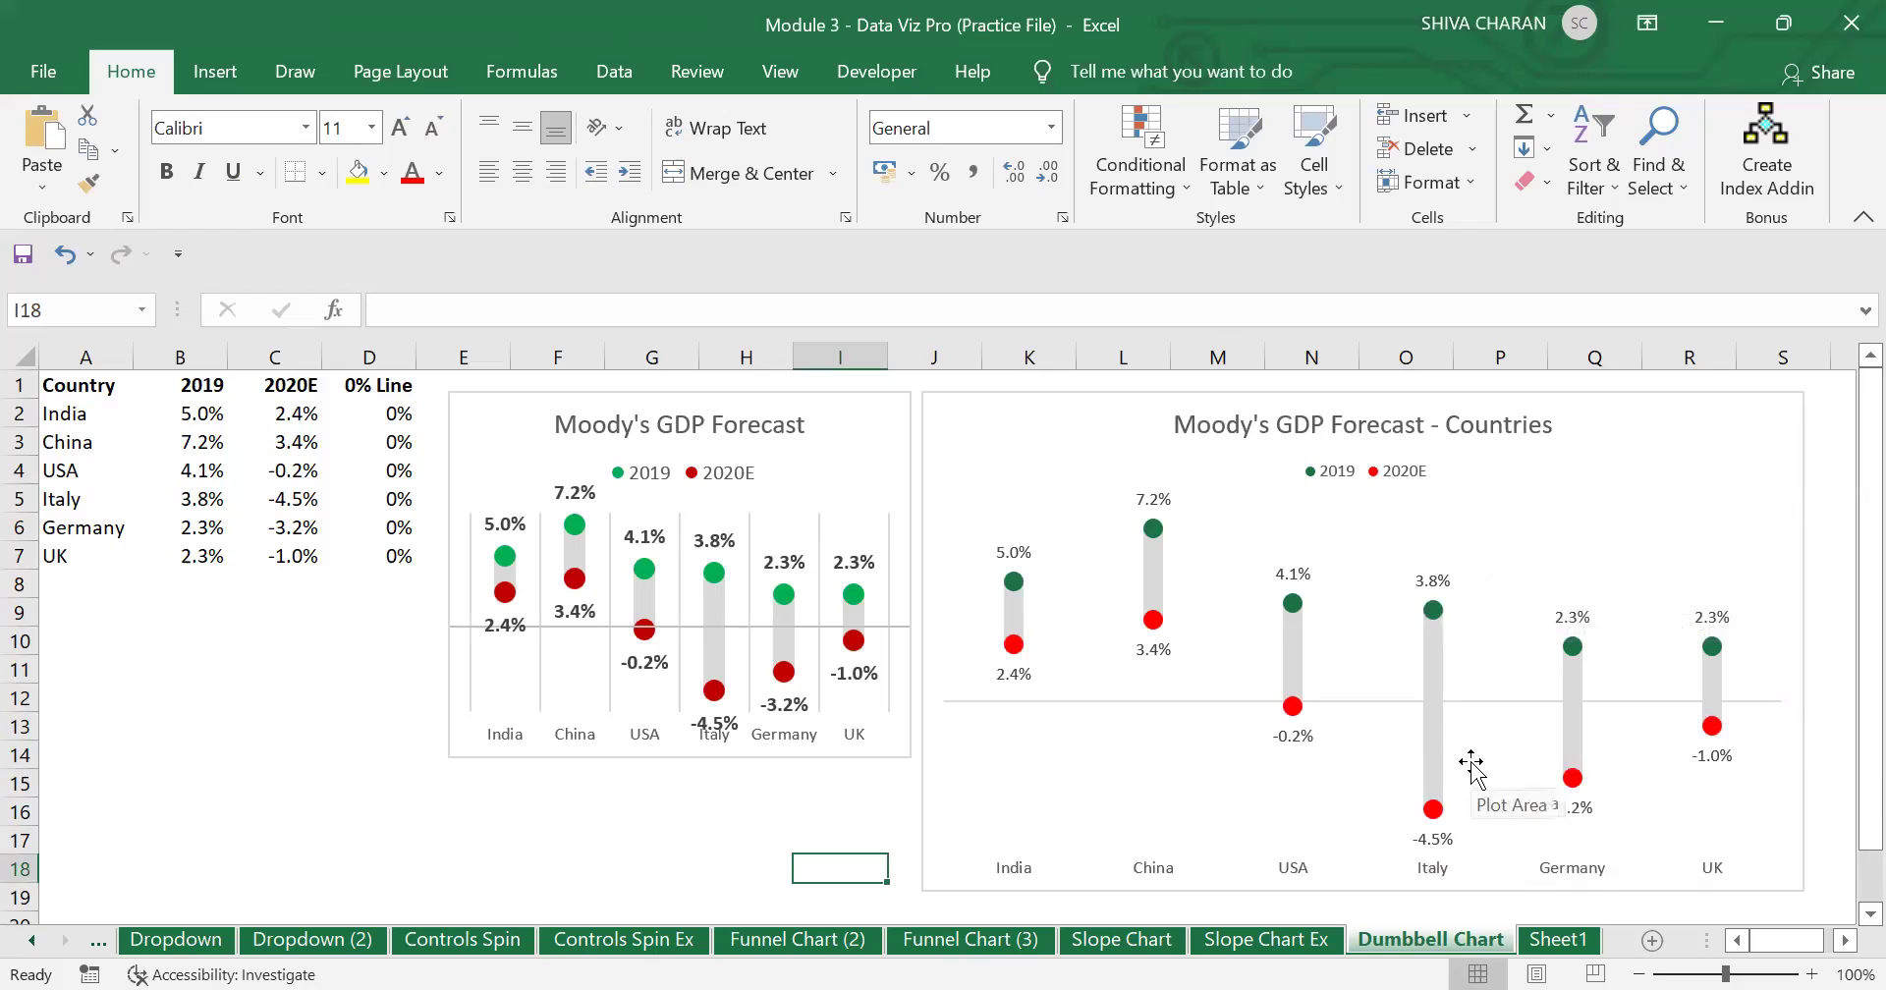
left_click(1729, 450)
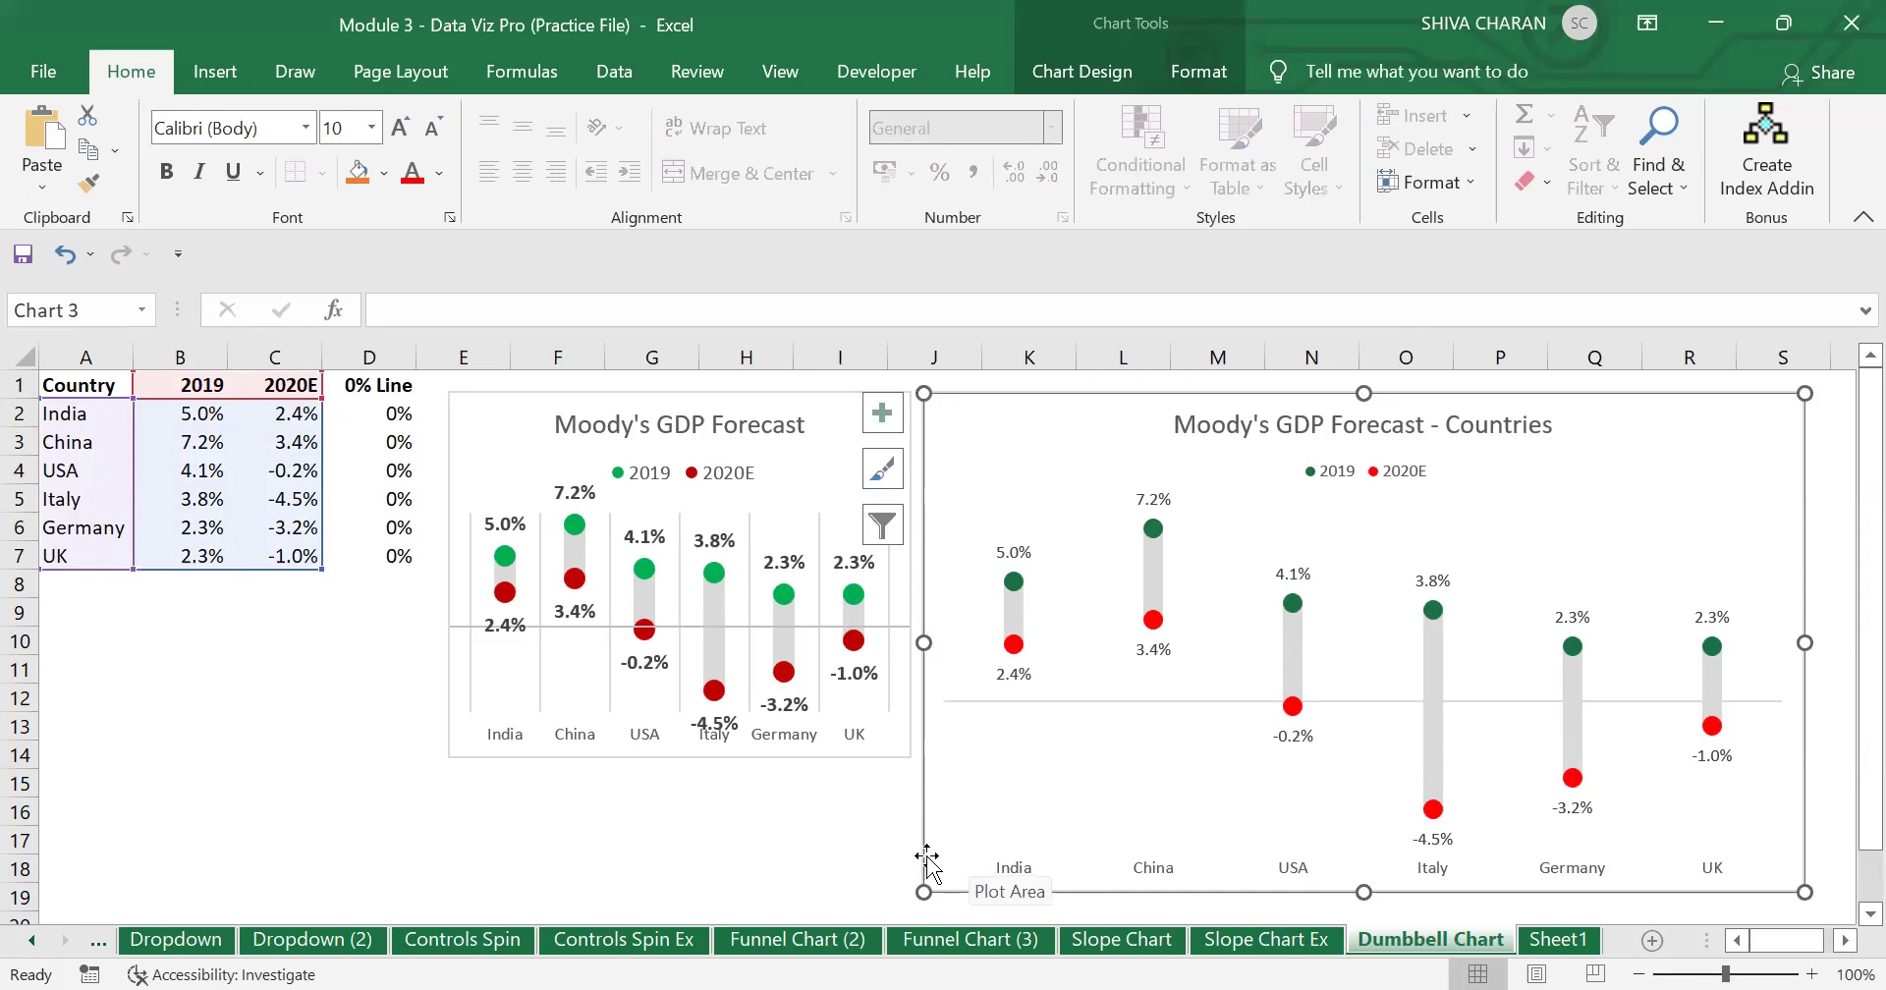
left_click(700, 849)
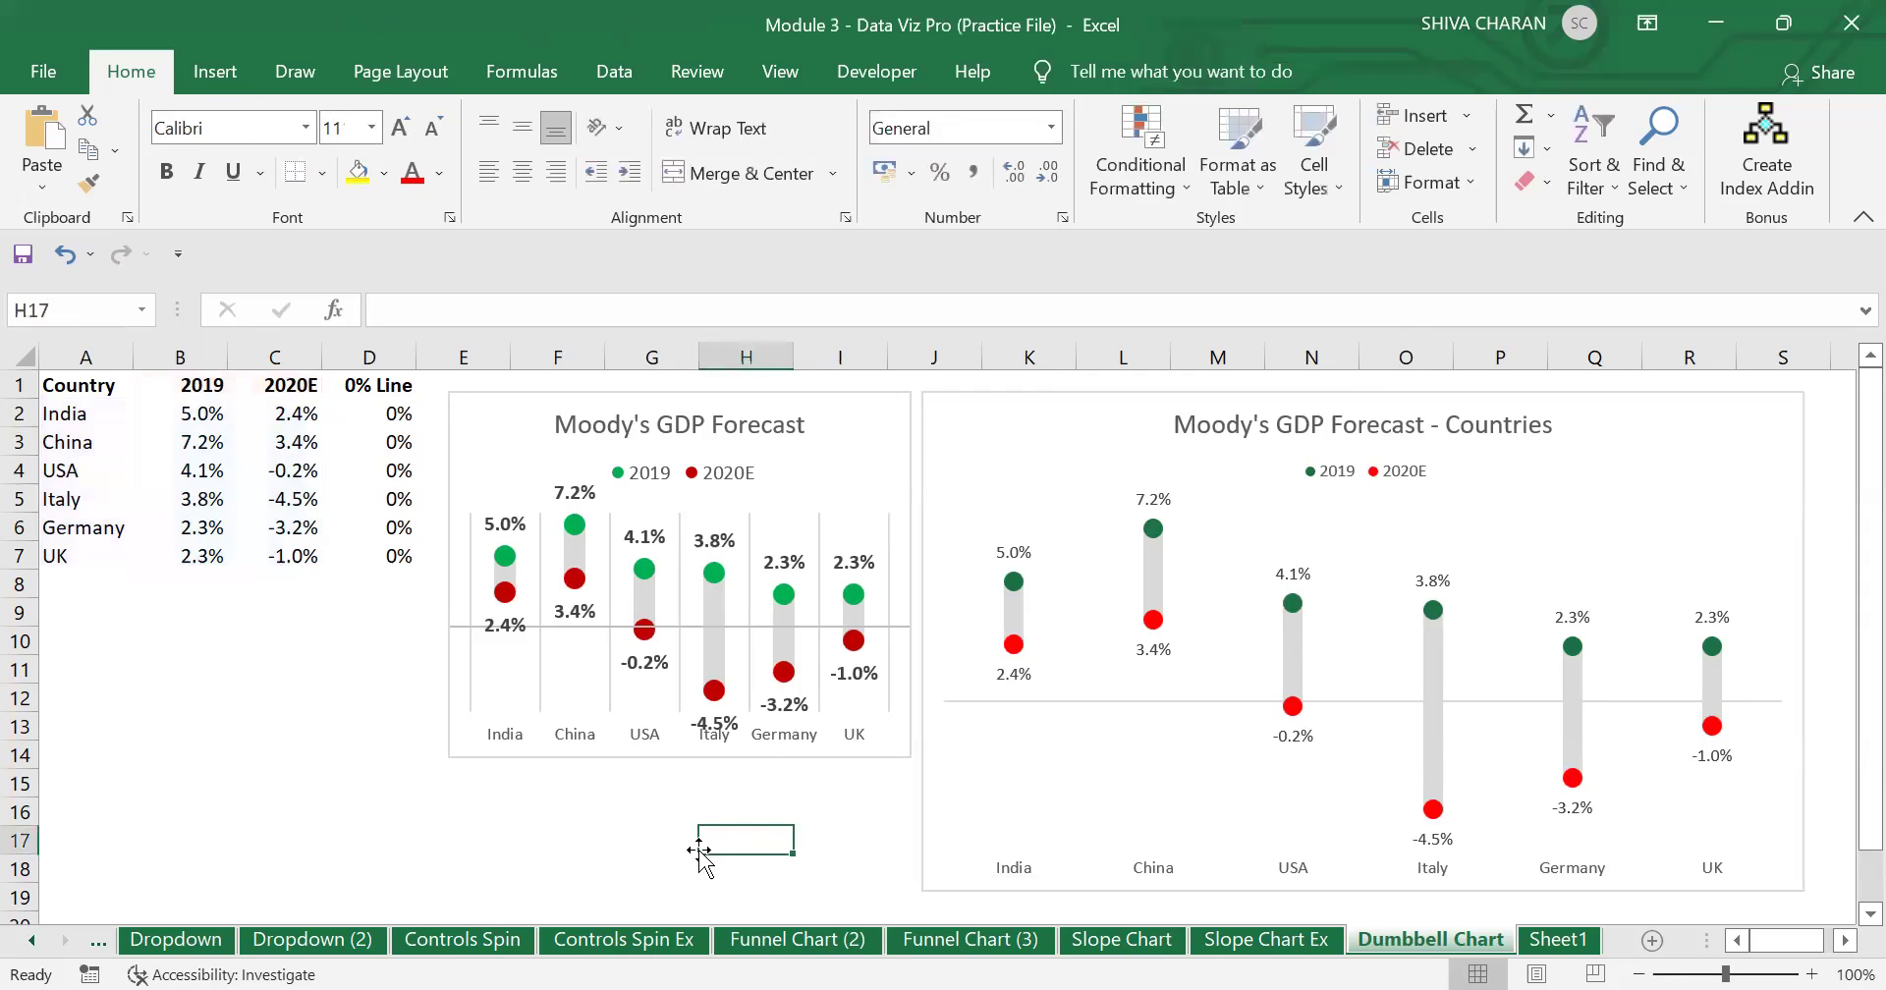
left_click(1069, 420)
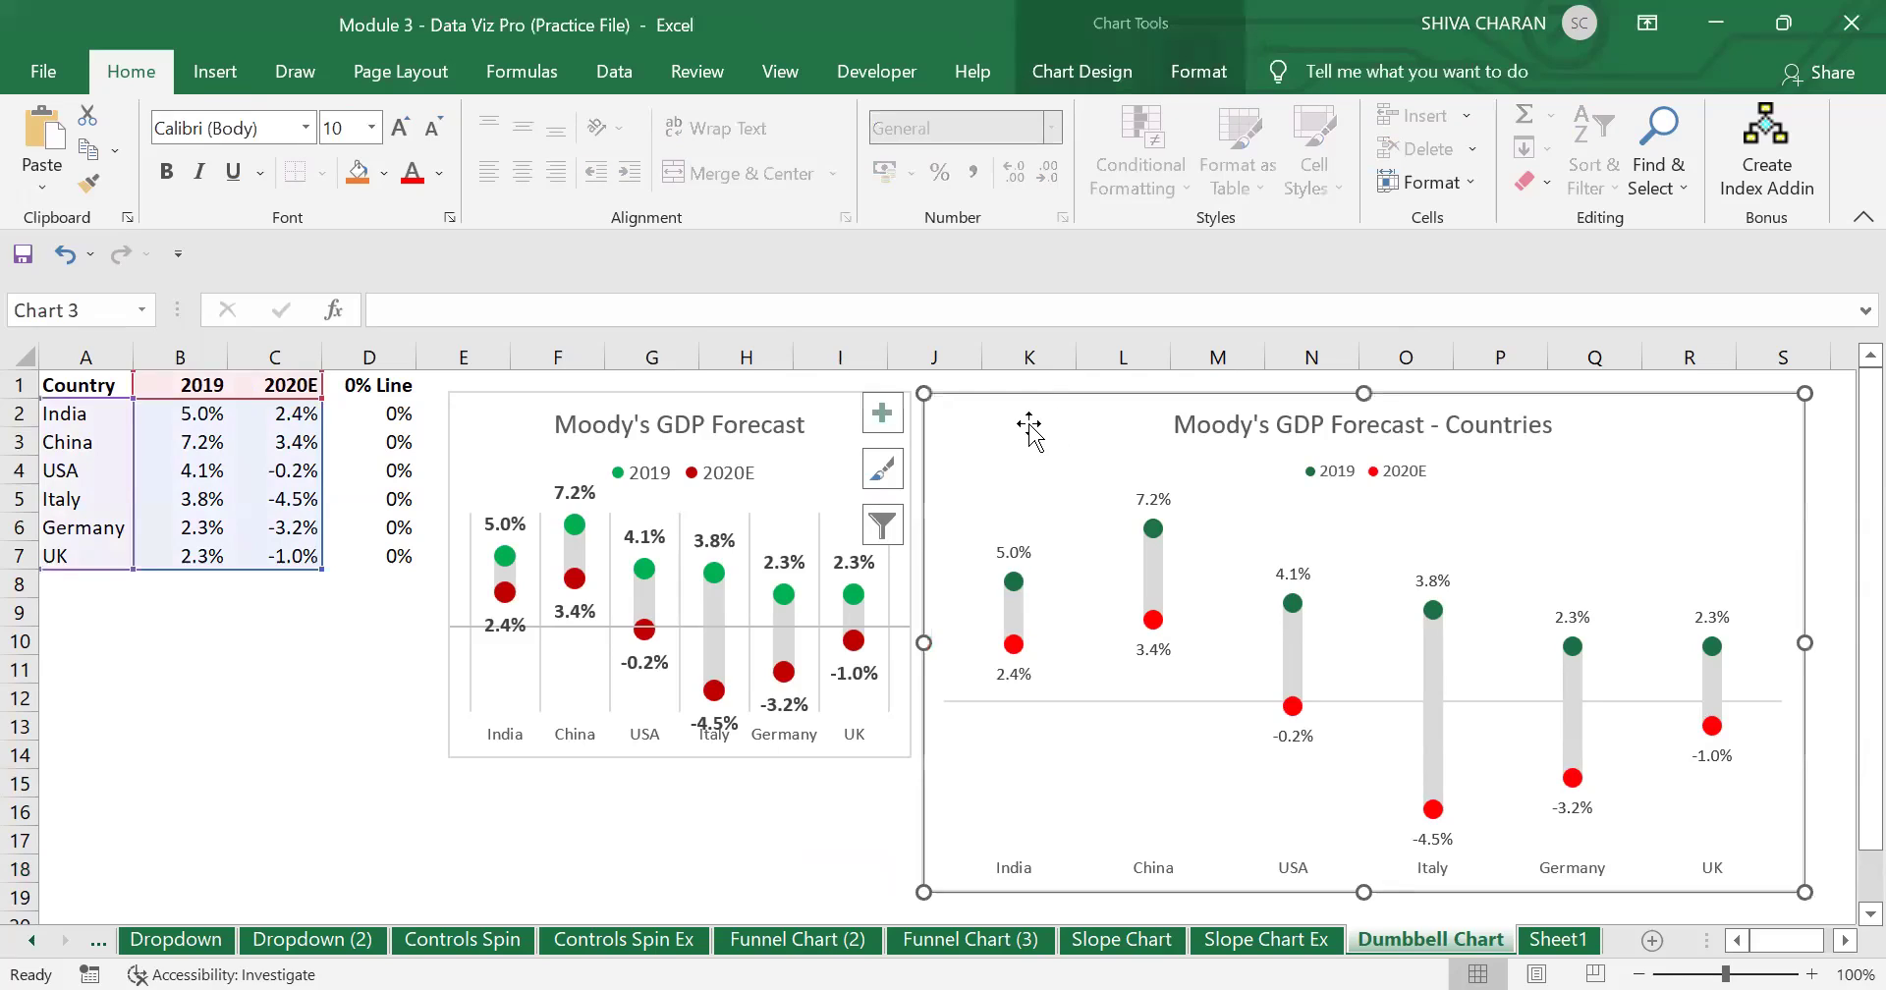